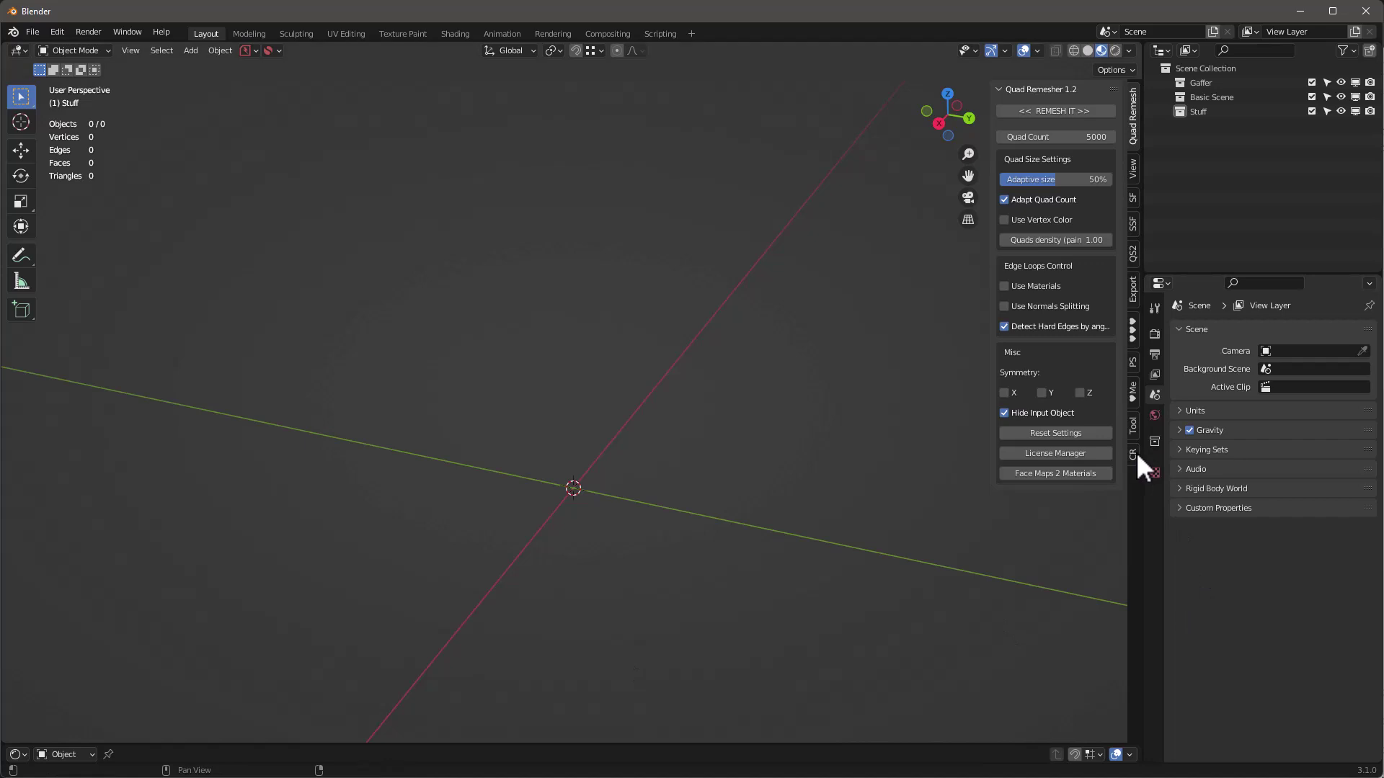
Step: Add the cw-panels INSERT from the VirtDisp KPACK to the scene with KIT OPS
click(1132, 326)
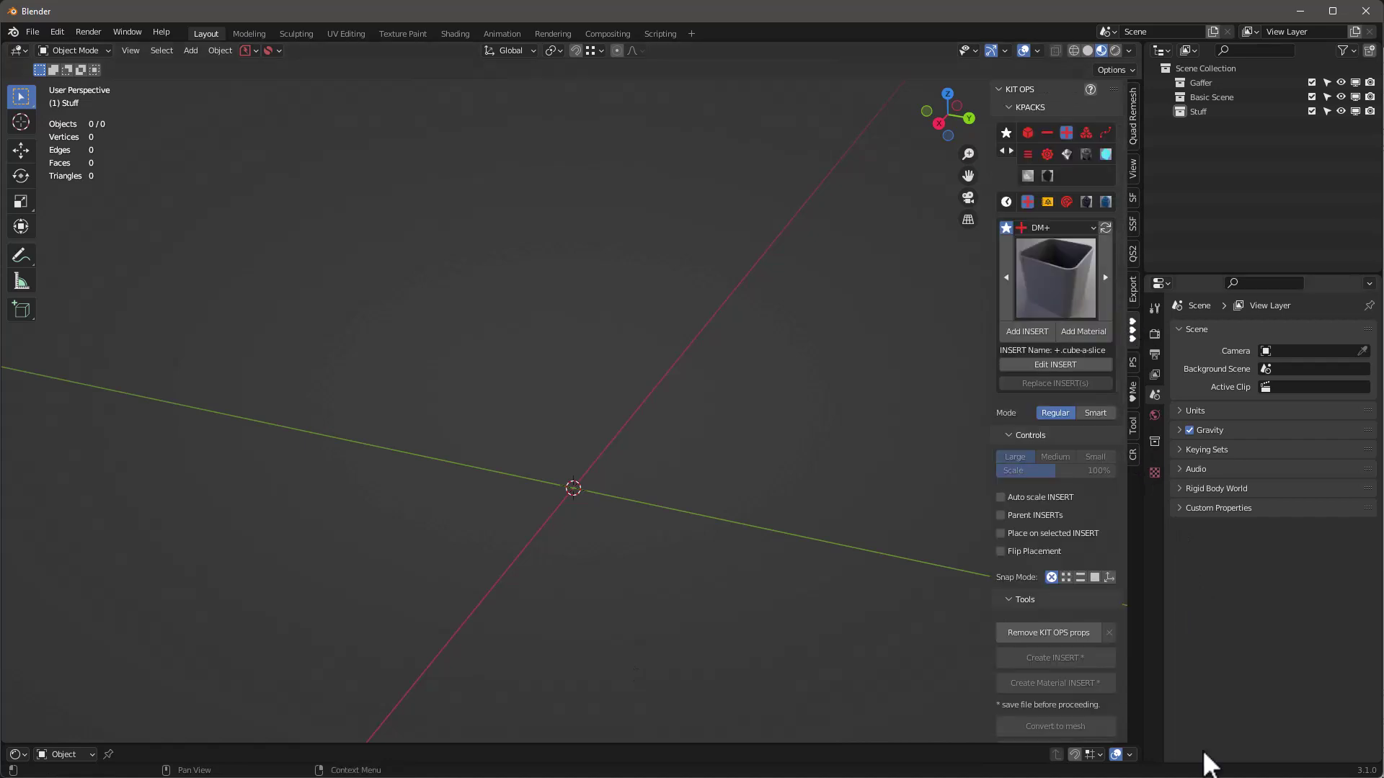
click(1046, 201)
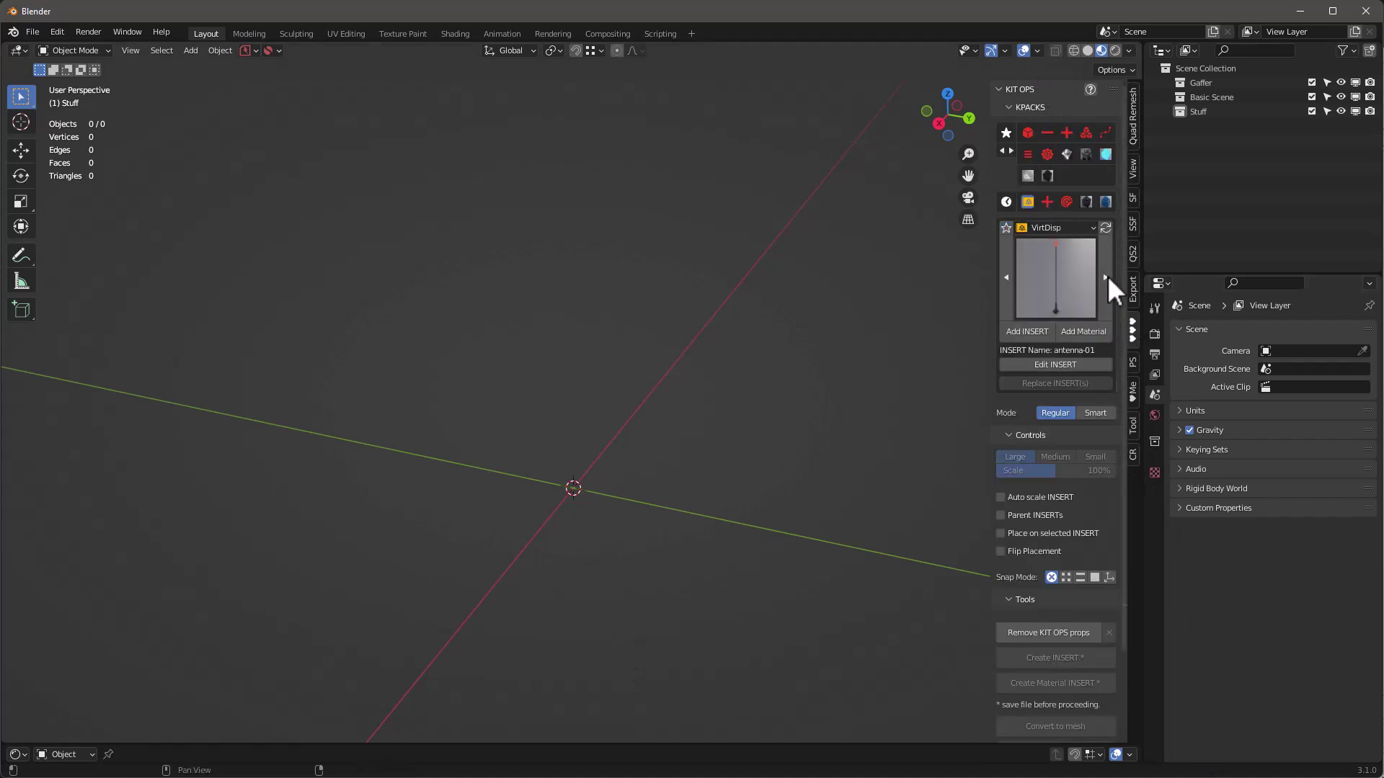
click(1062, 288)
click(1060, 454)
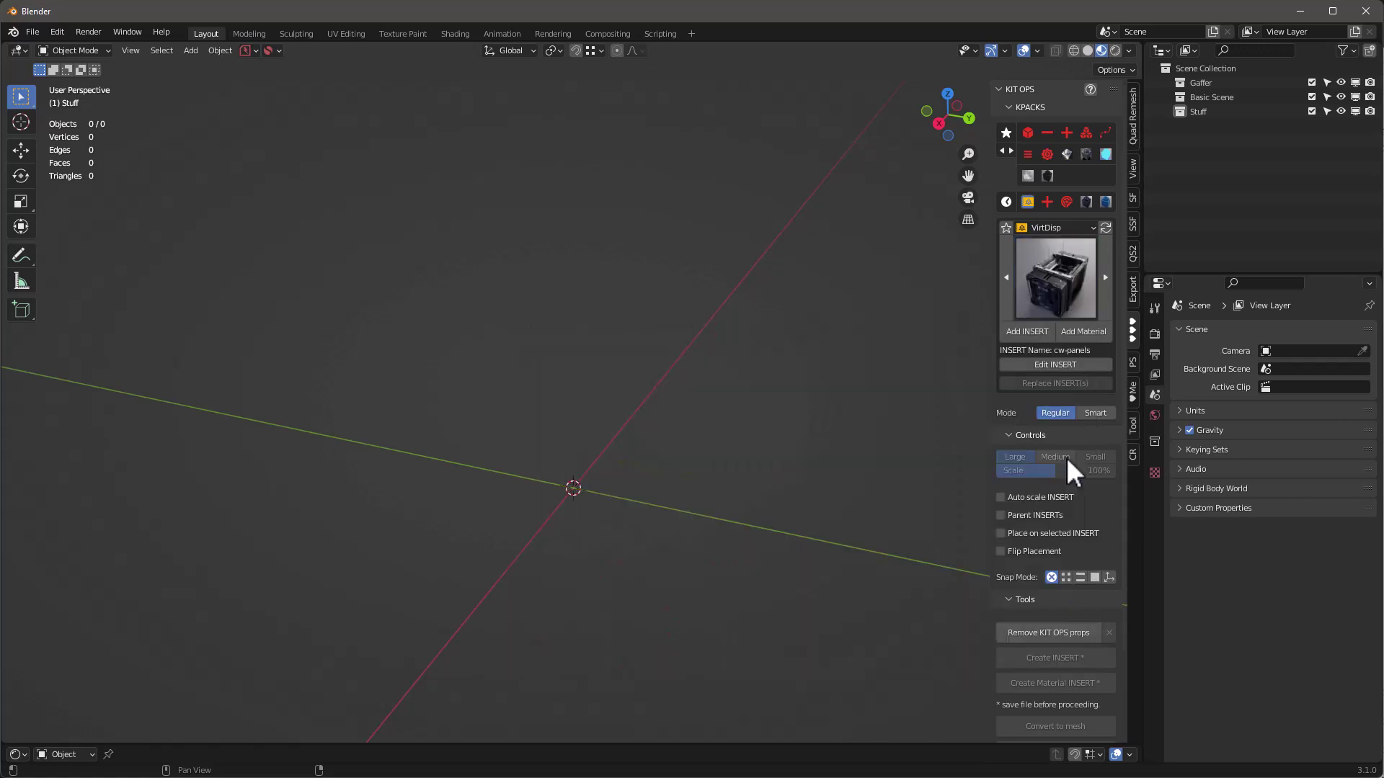
click(1026, 333)
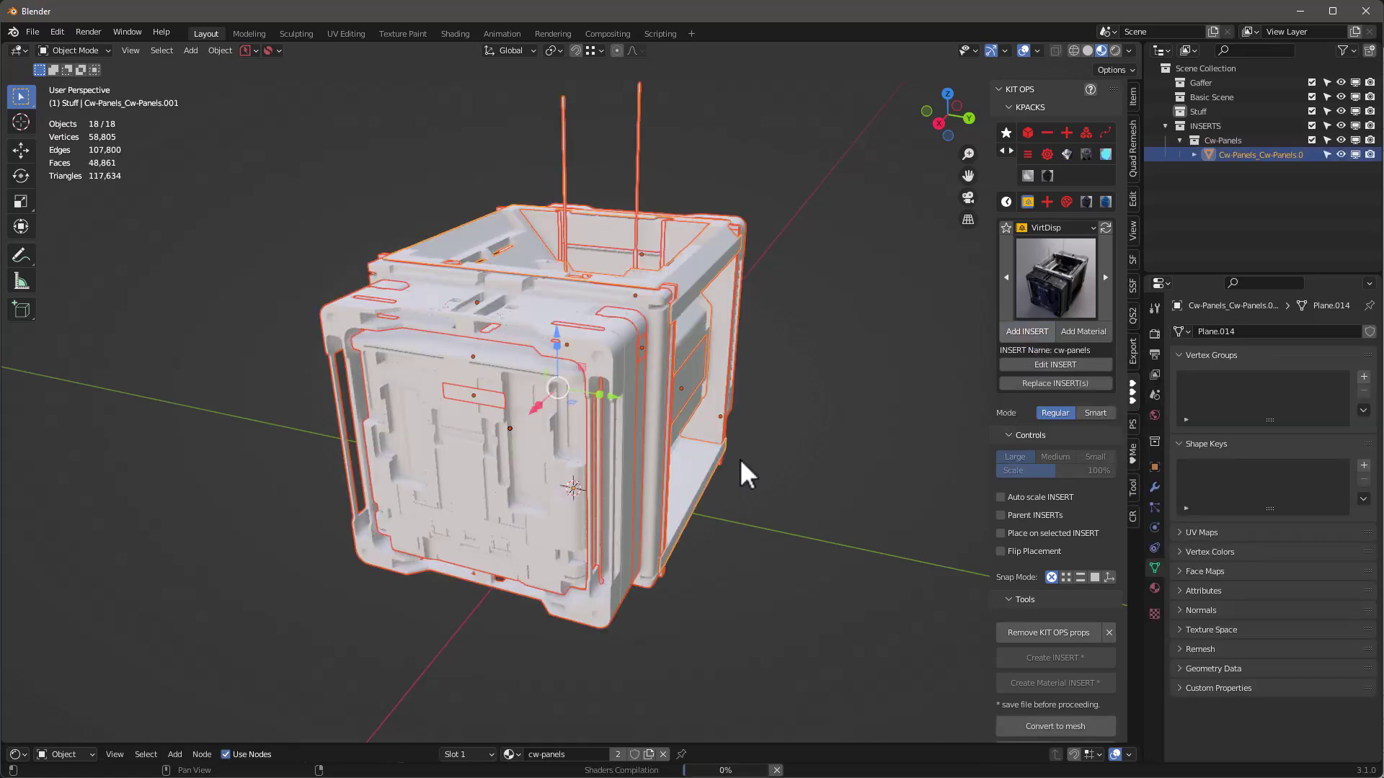
Step: Deselect the inserted crate and examine its materials and details from several sides and distances
middle_drag(828, 401, 844, 347)
click(845, 347)
scroll(745, 414, up, 4)
scroll(725, 411, down, 4)
mouse_move(689, 401)
middle_down()
mouse_move(603, 370)
mouse_move(642, 401)
mouse_move(708, 405)
middle_up()
middle_drag(587, 383, 639, 381)
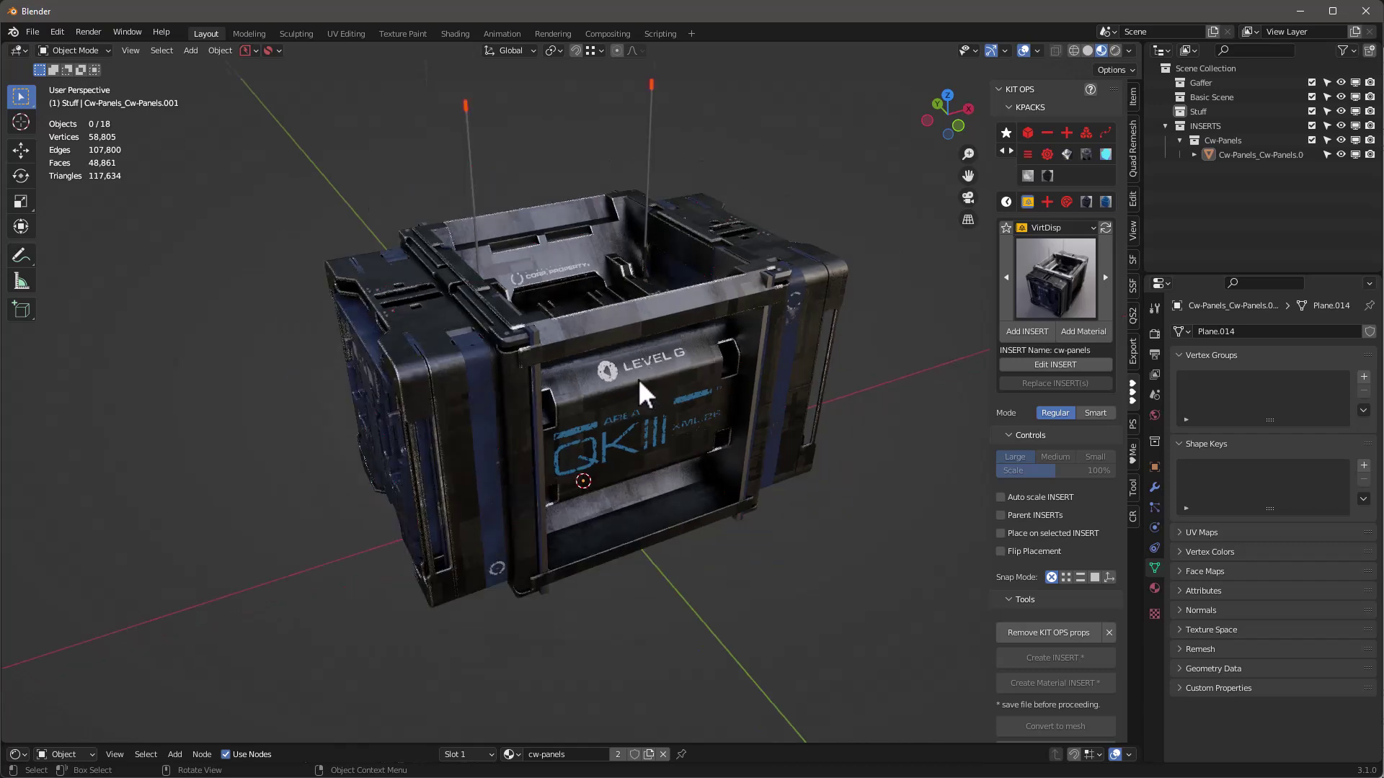
mouse_move(725, 362)
middle_down()
mouse_move(655, 309)
mouse_move(596, 349)
mouse_move(750, 349)
mouse_move(753, 366)
mouse_move(720, 360)
middle_up()
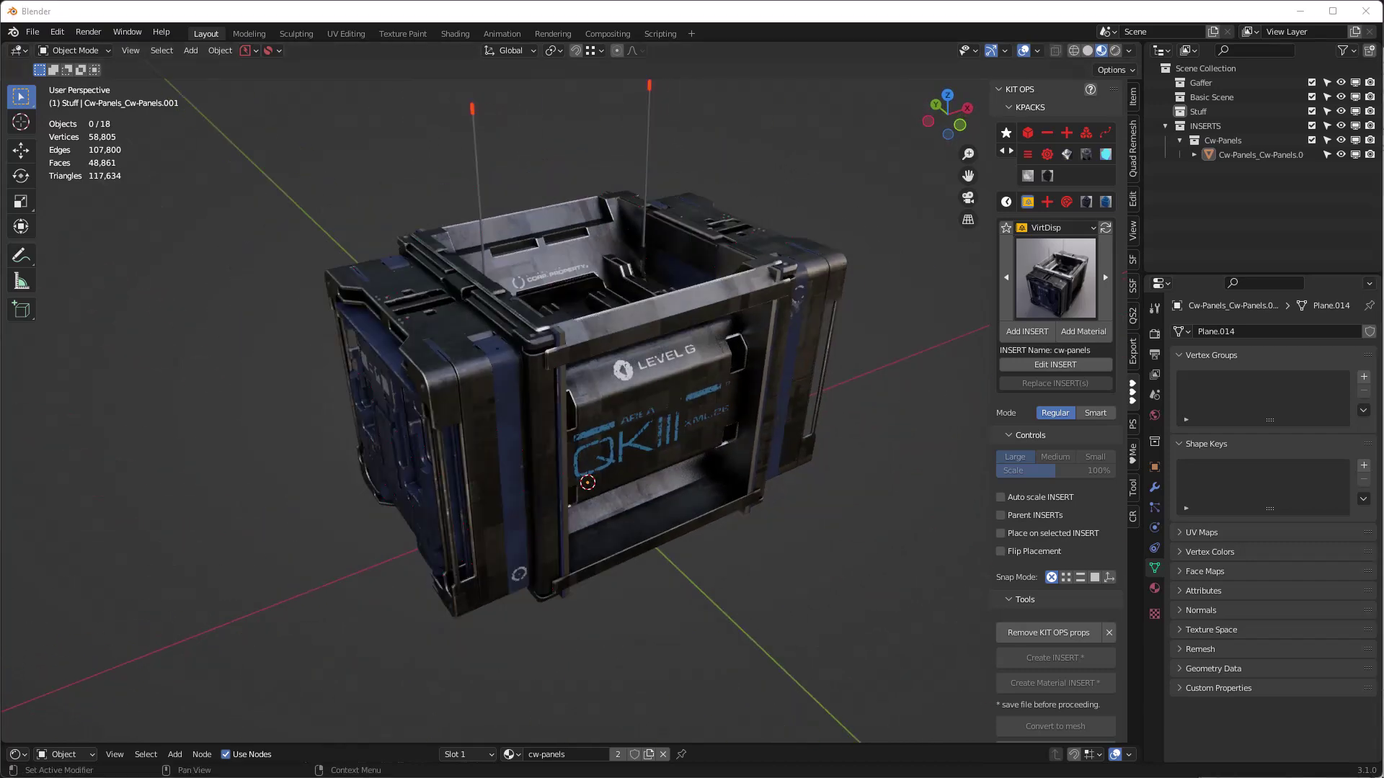
Step: Bring the photo pexels-cottonbro-10622547.jpg into the scene as a reference image beside the crate and deselect it
drag(150, 335, 150, 335)
middle_drag(150, 335, 301, 449)
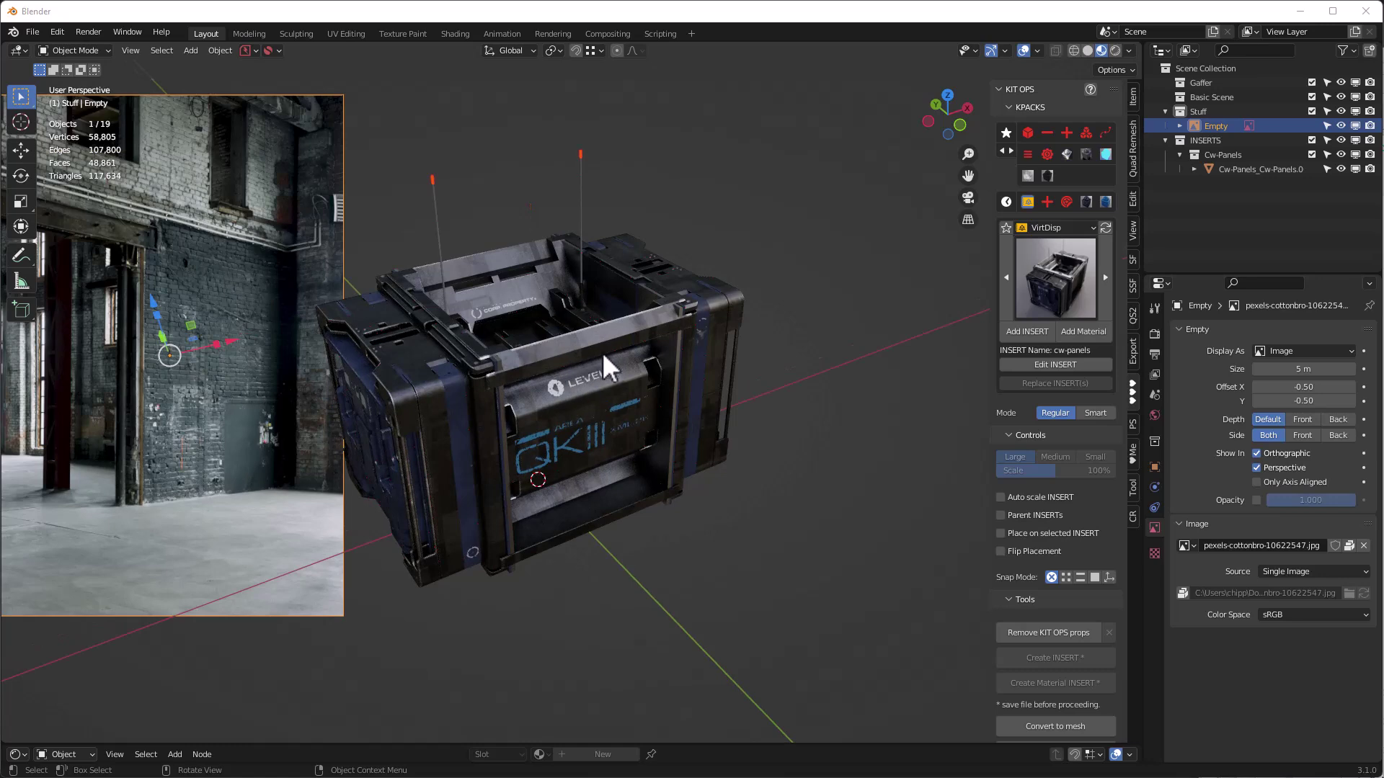
shift+middle_drag(228, 490, 465, 402)
click(564, 257)
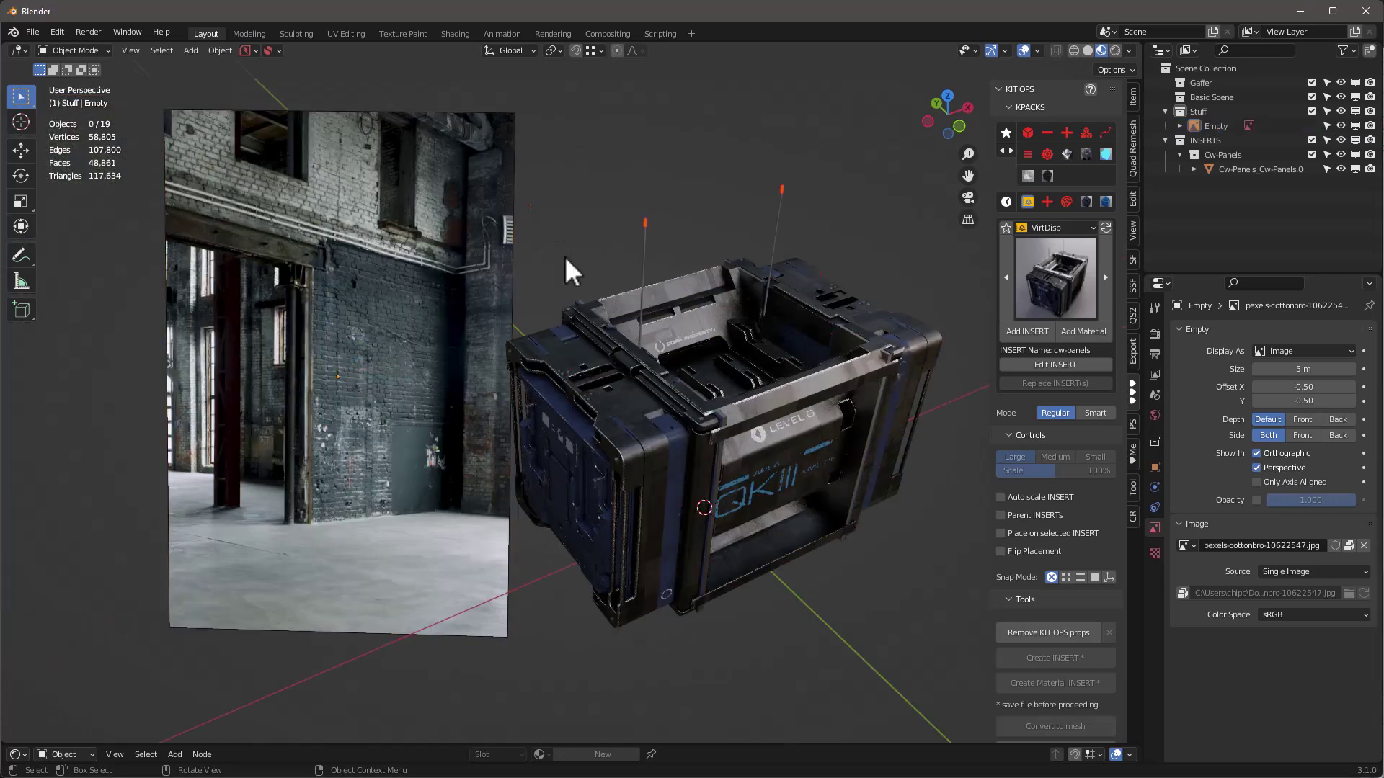
Step: Delete the reference image empty from the scene
click(408, 364)
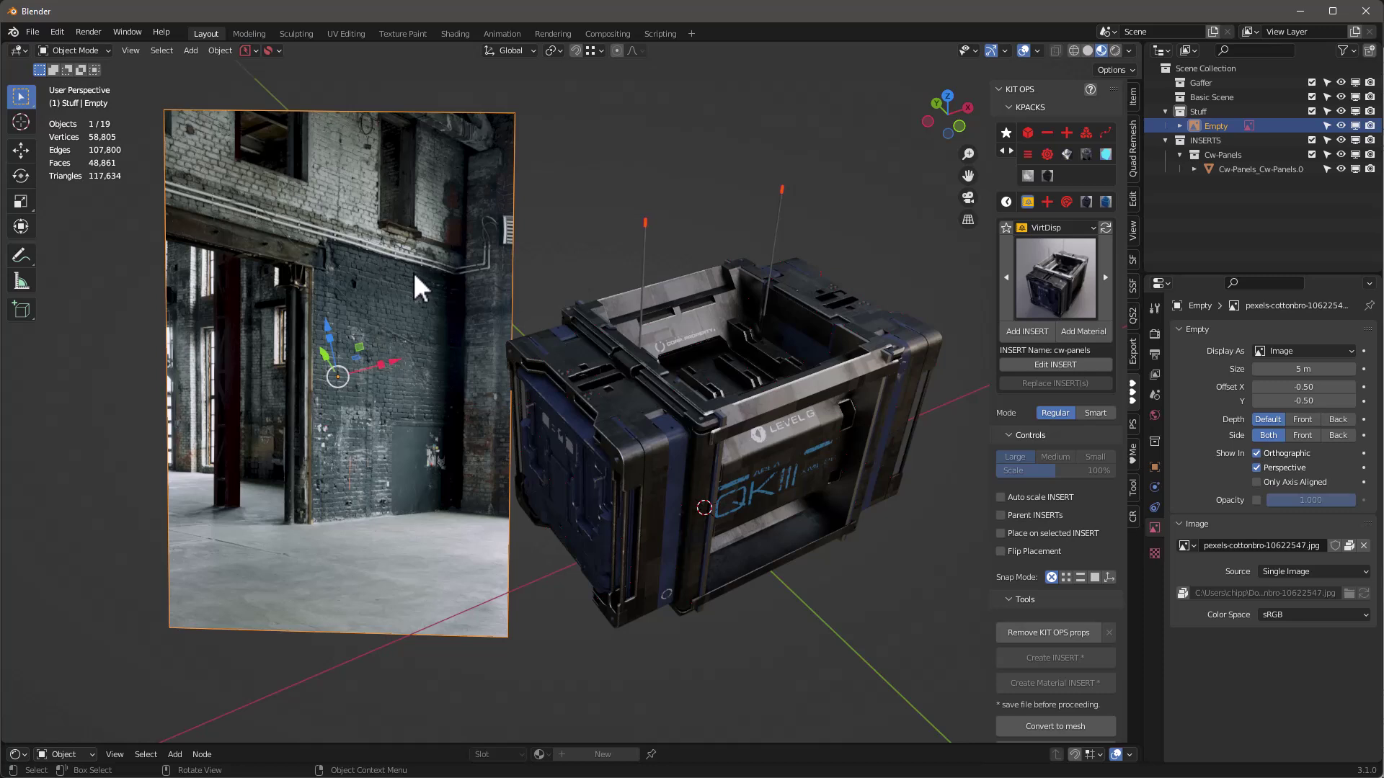
key(Delete)
shift+middle_drag(892, 391, 732, 385)
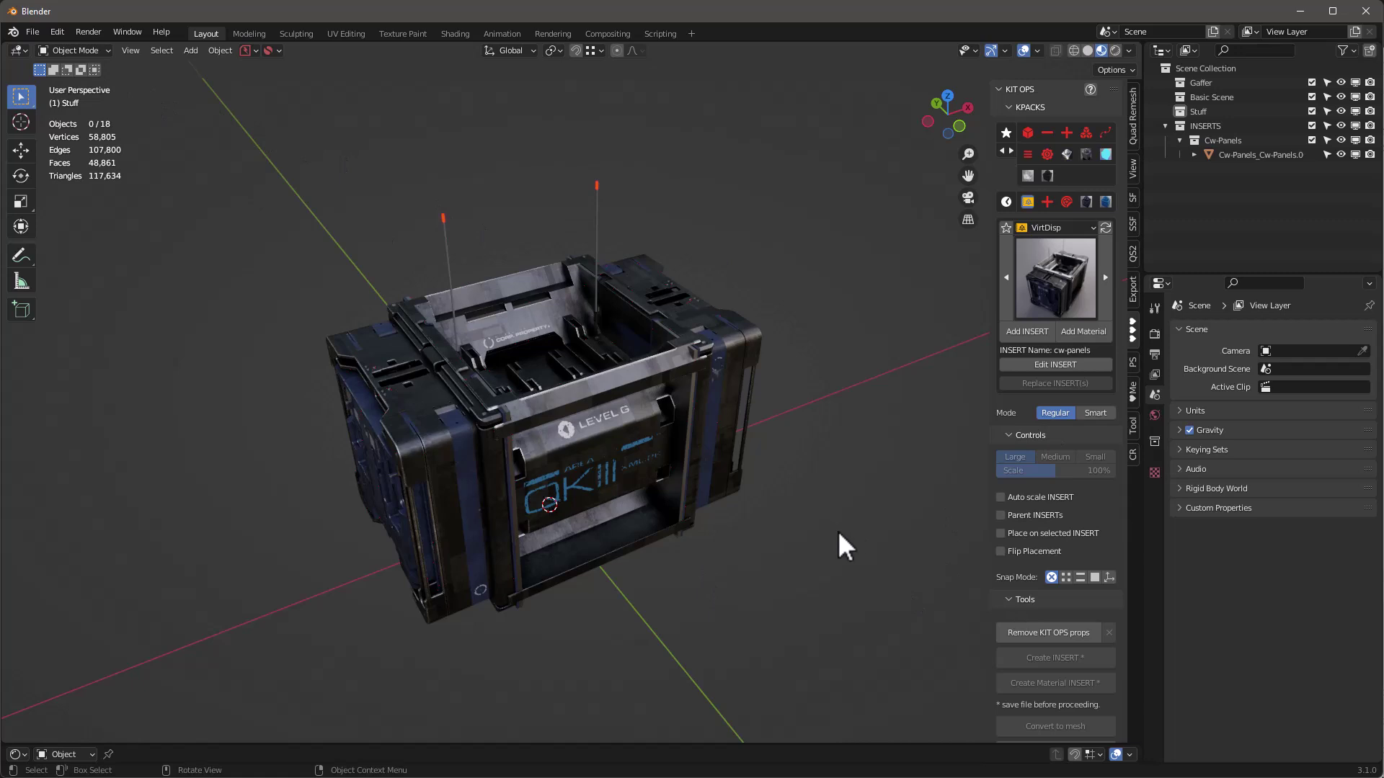
Step: Add a camera to the Gaffer collection
scroll(616, 548, up, 2)
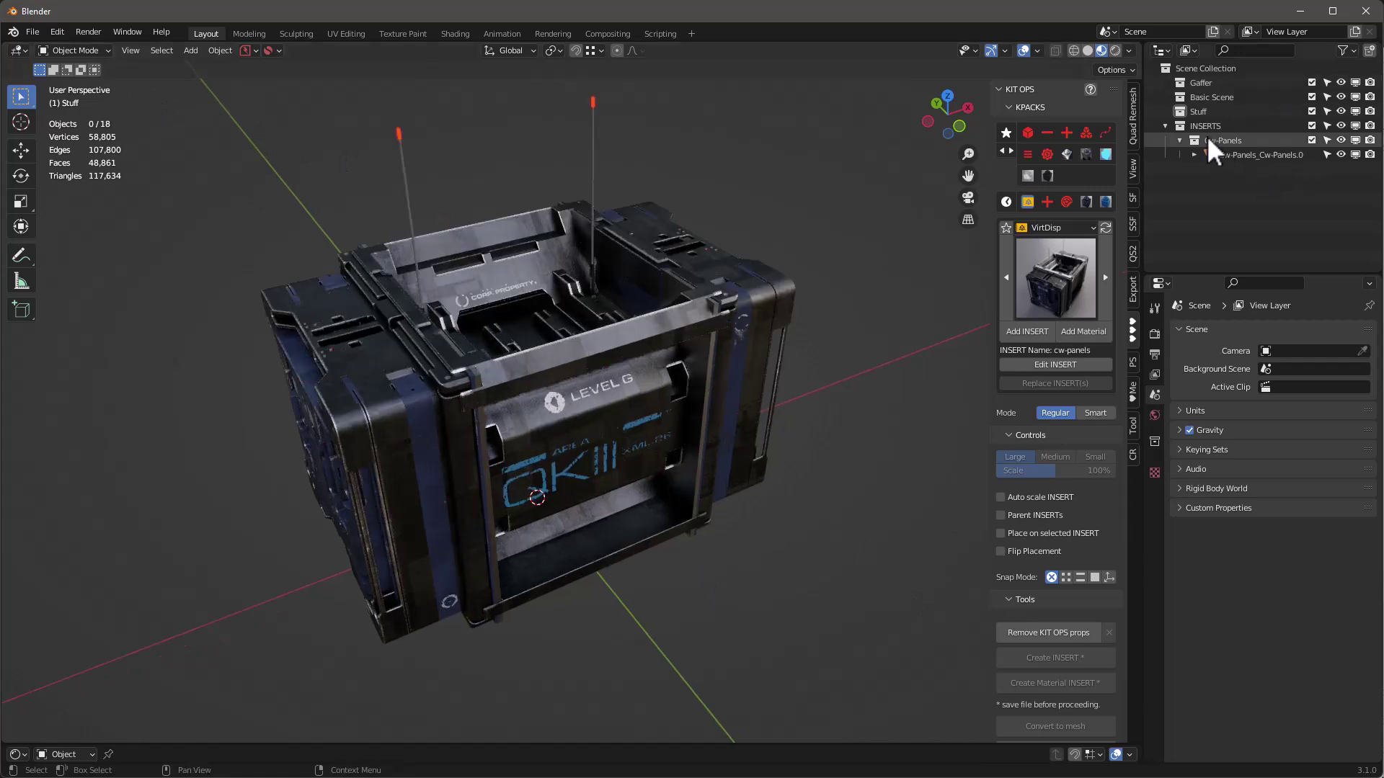
click(1215, 82)
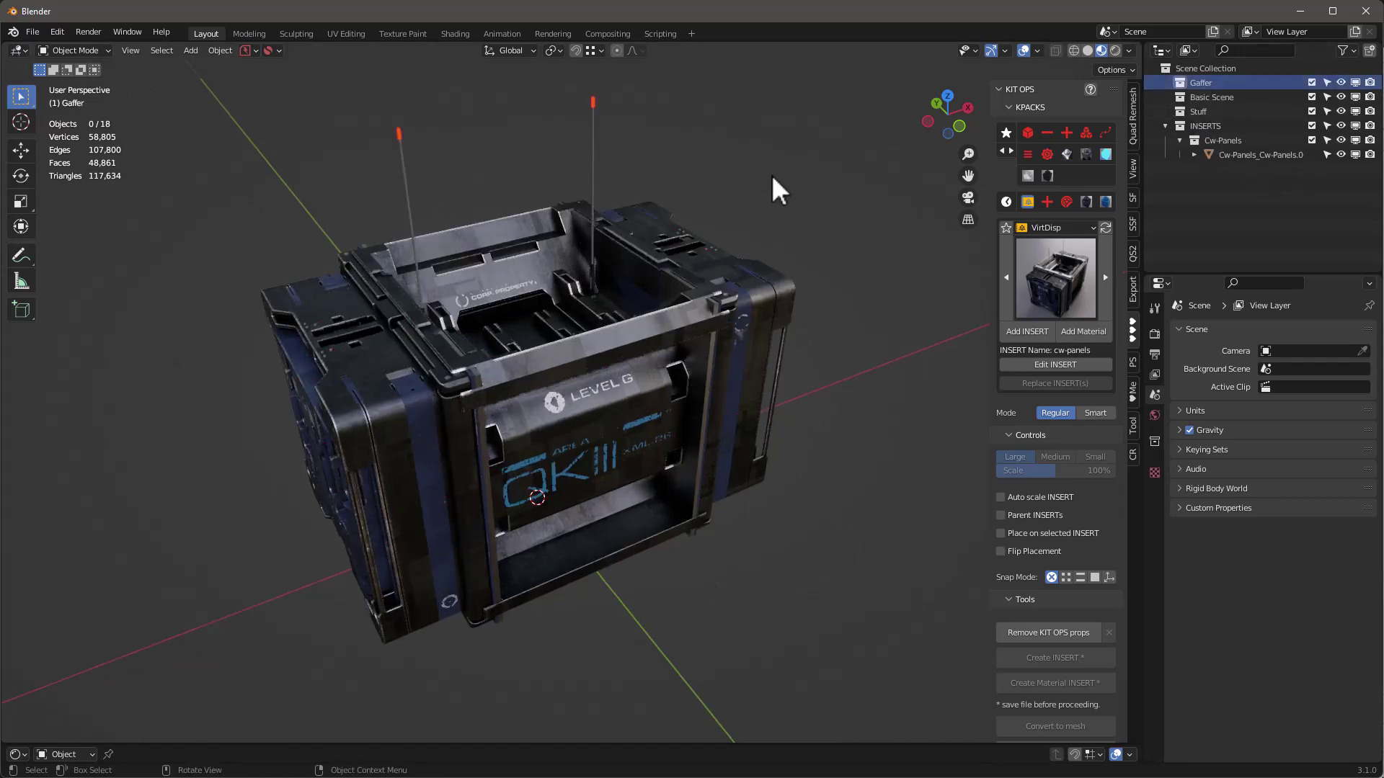
key(shift+a)
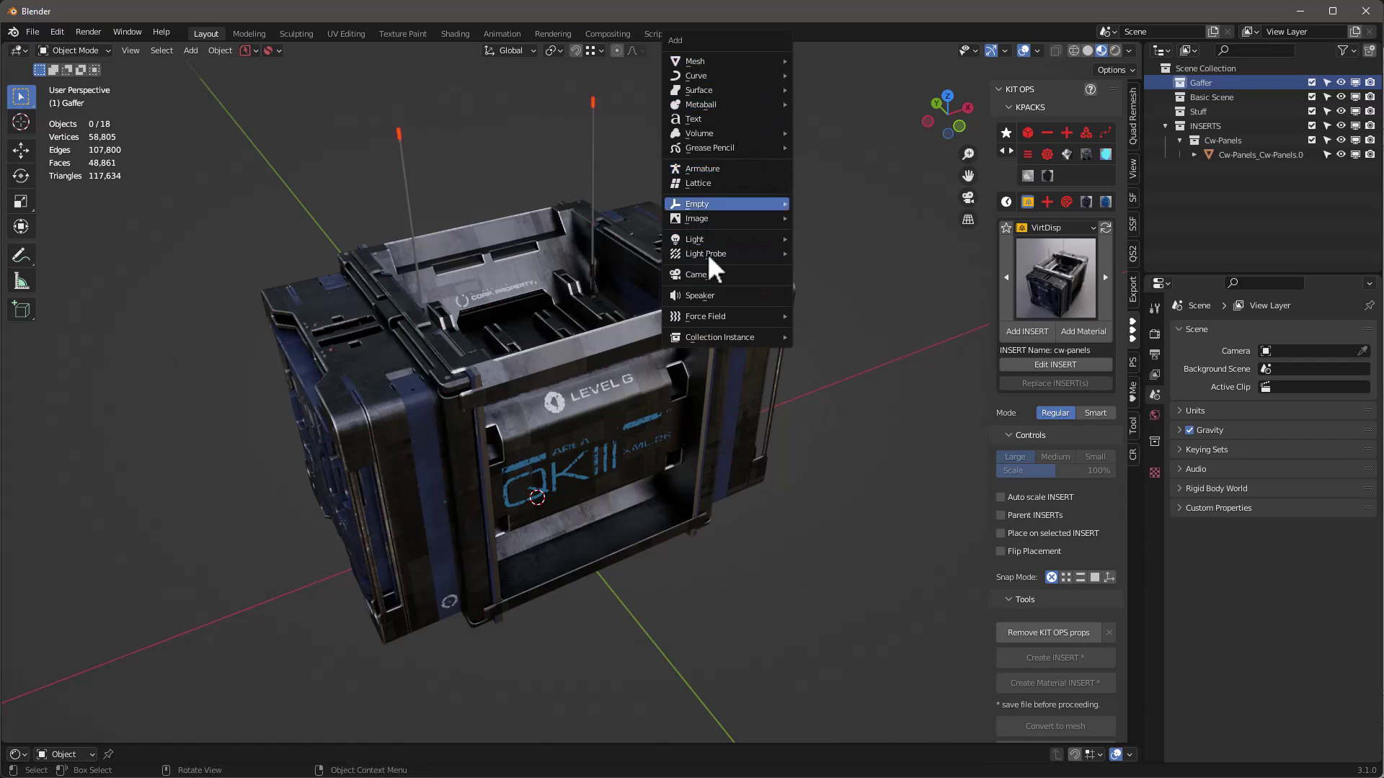
click(721, 274)
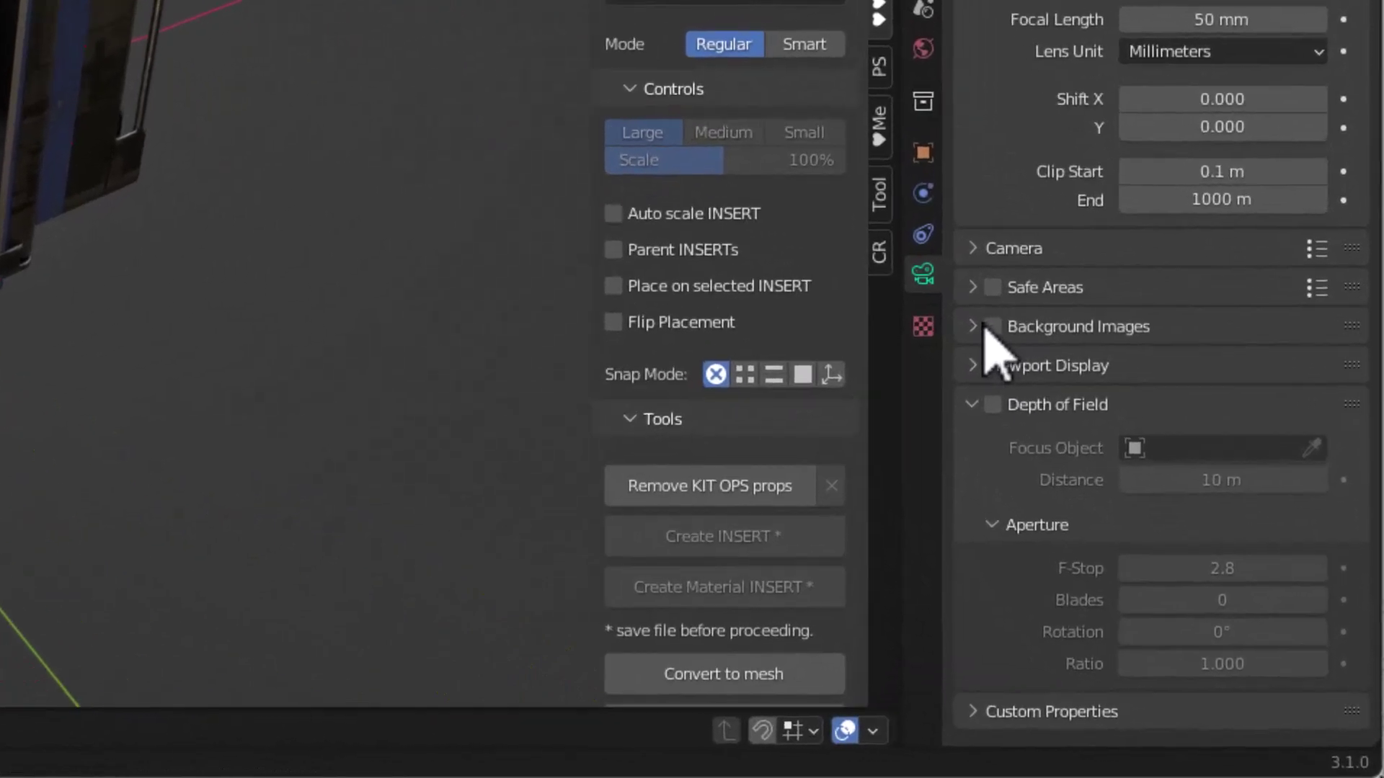
Step: Enable background images for the camera and add pexels-cottonbro-10622547.jpg as its background image
click(992, 327)
click(972, 326)
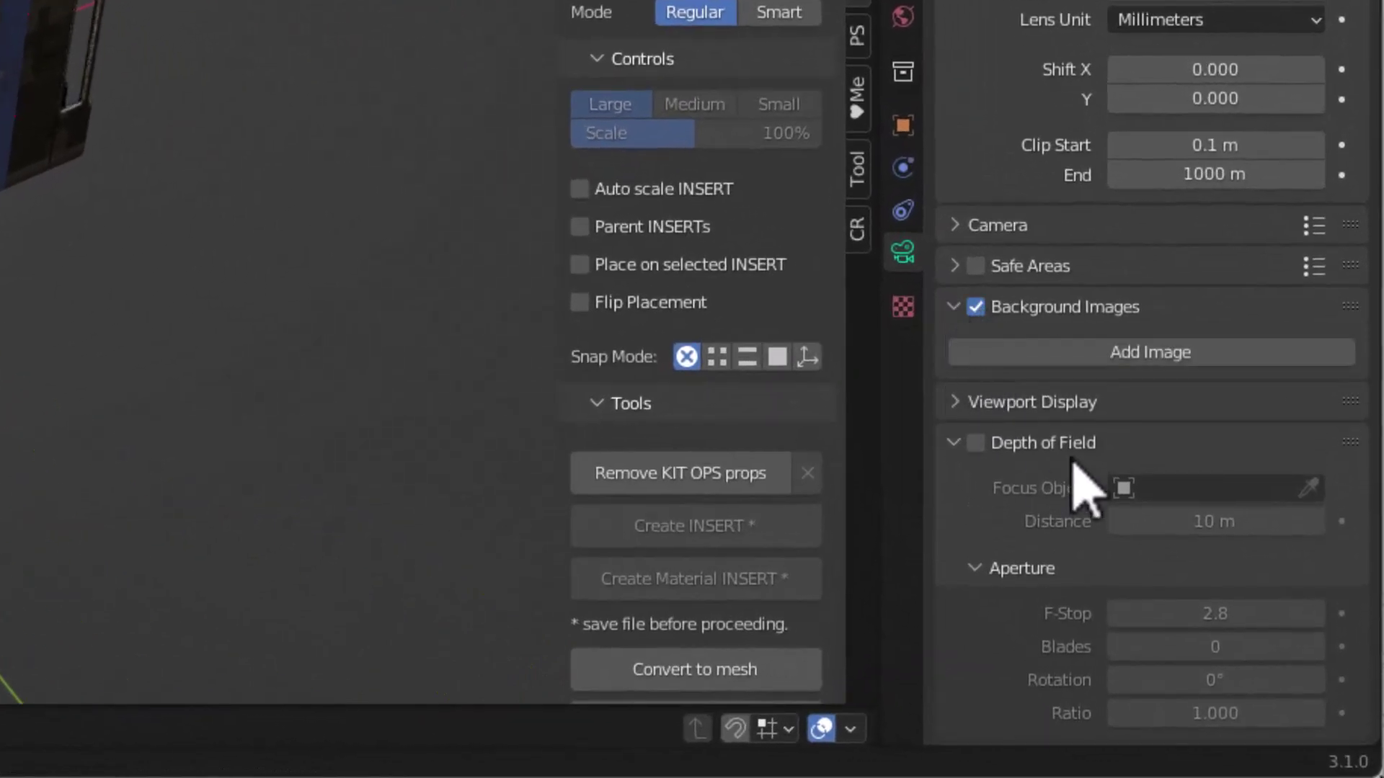
click(1075, 353)
click(973, 482)
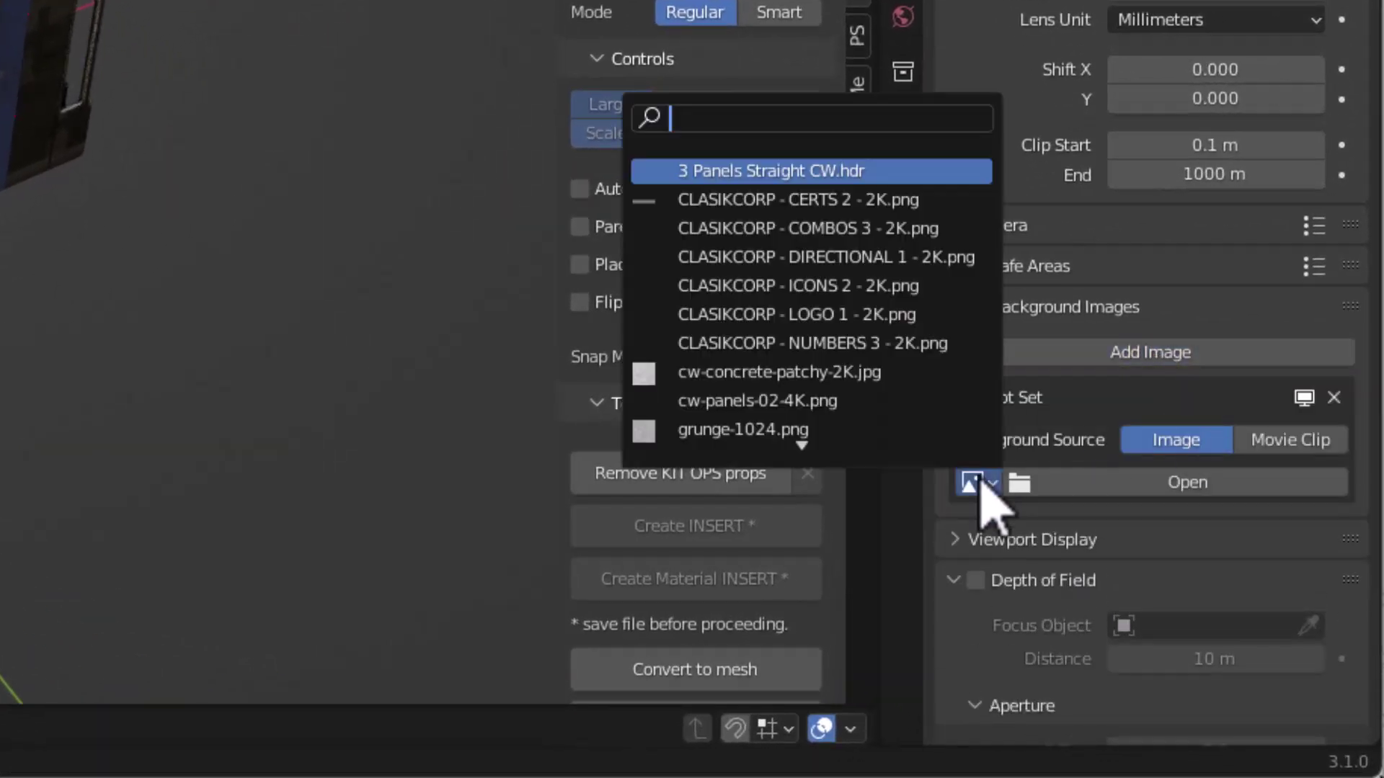
scroll(874, 380, down, 9)
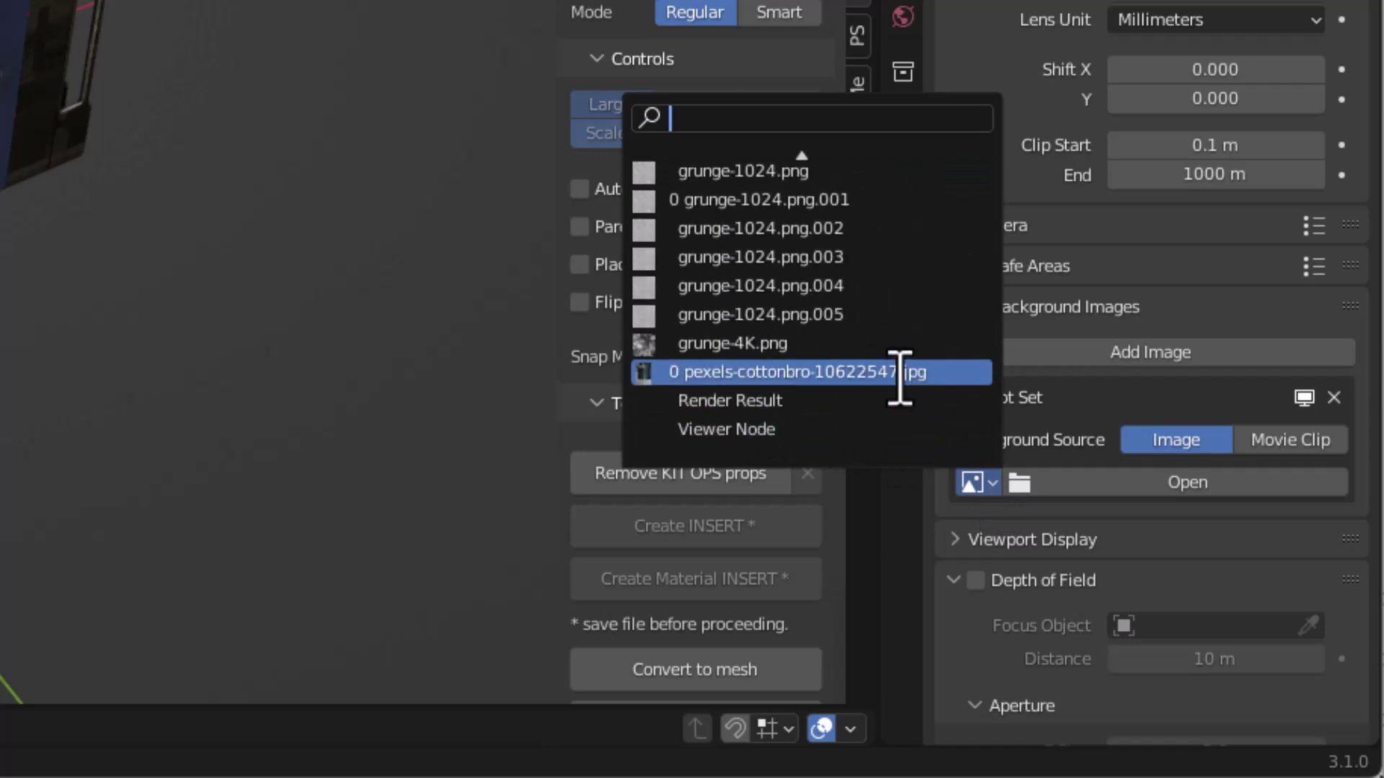
click(861, 373)
scroll(1102, 598, down, 6)
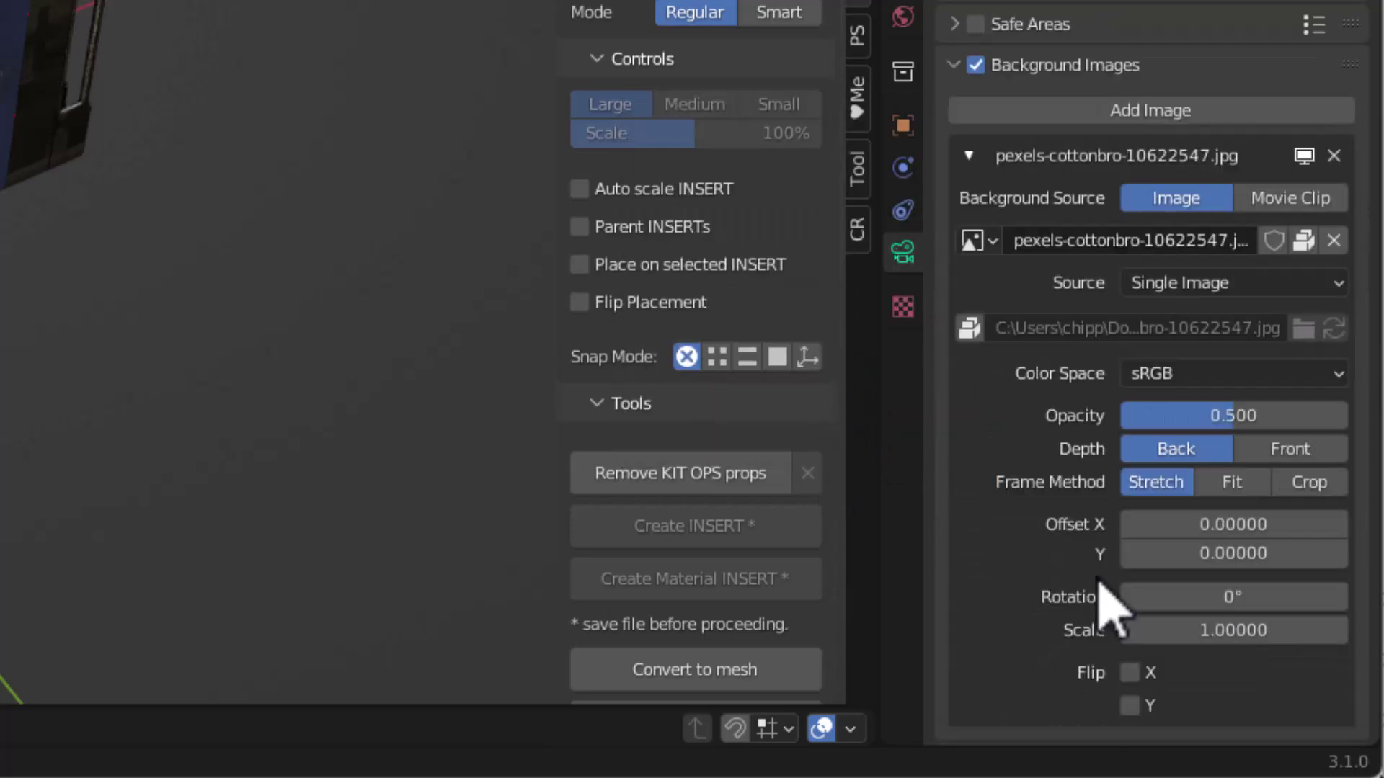
scroll(1098, 577, up, 4)
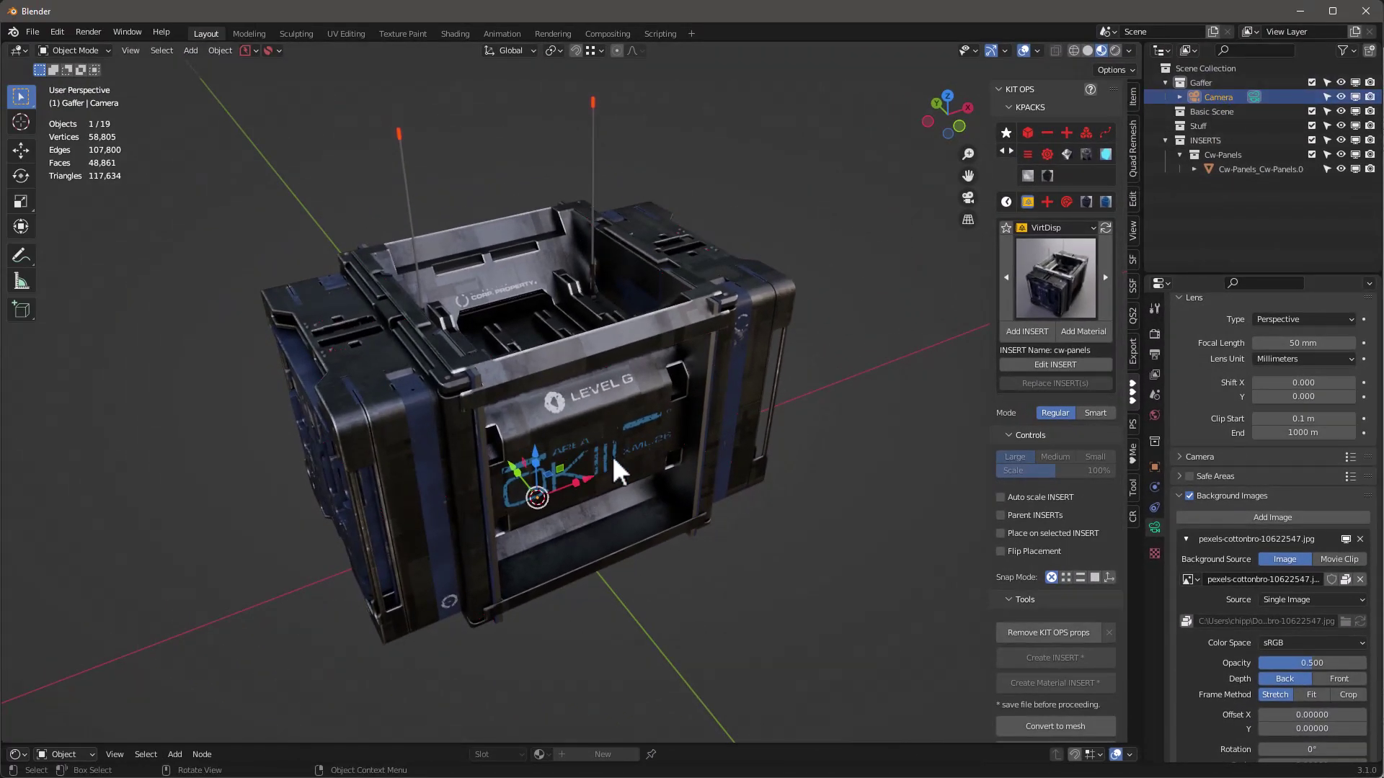
Step: Display pexels-cottonbro-10622547.jpg in the Image Editor and show its image properties to read the pixel dimensions
click(17, 49)
click(31, 113)
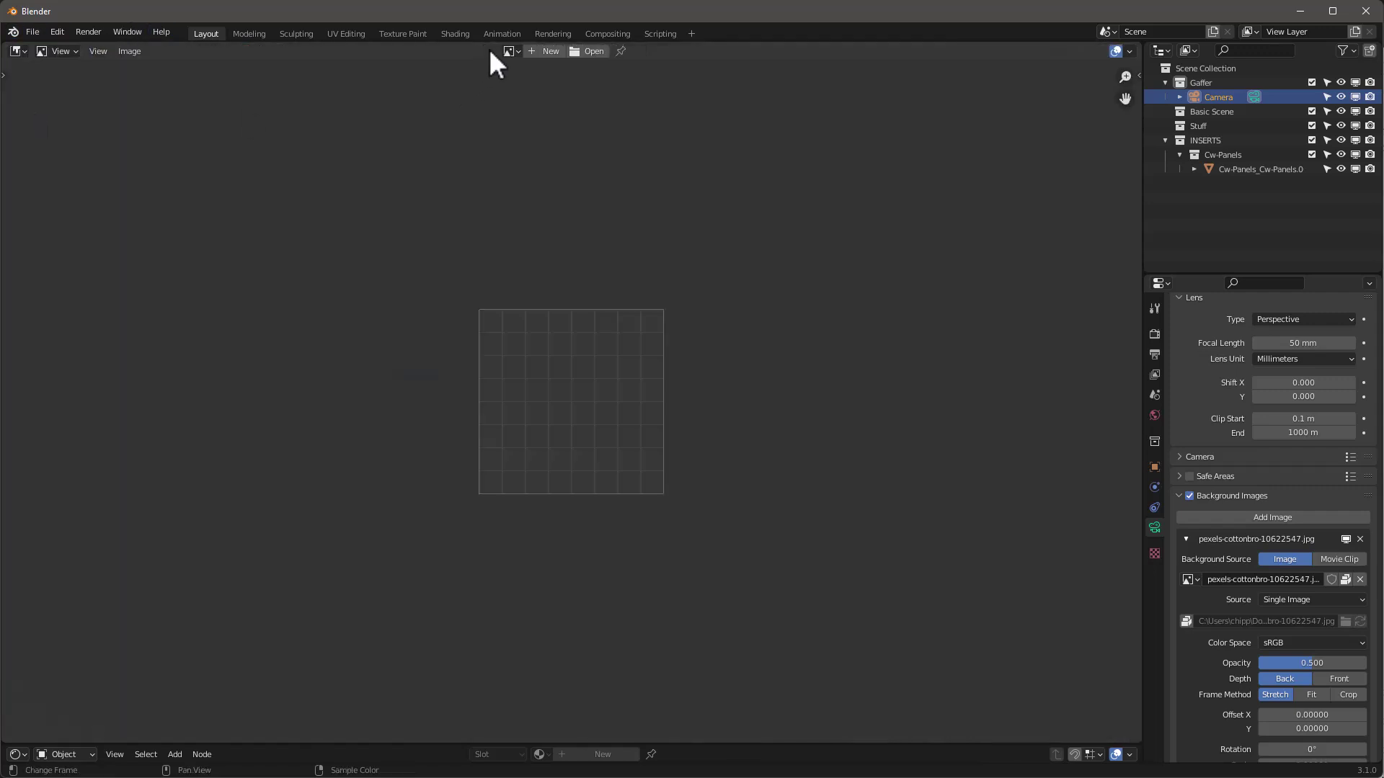
click(511, 50)
scroll(555, 173, down, 5)
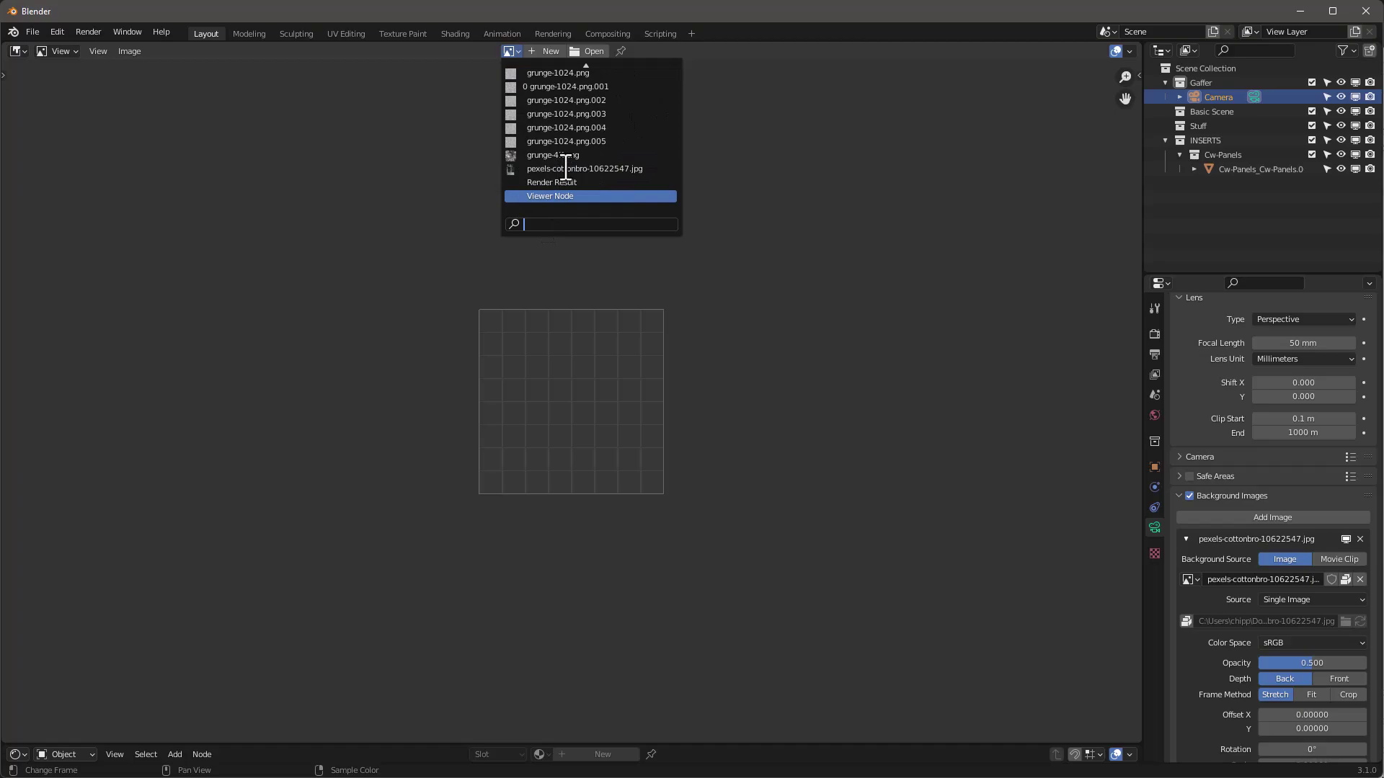
click(563, 167)
scroll(612, 379, down, 8)
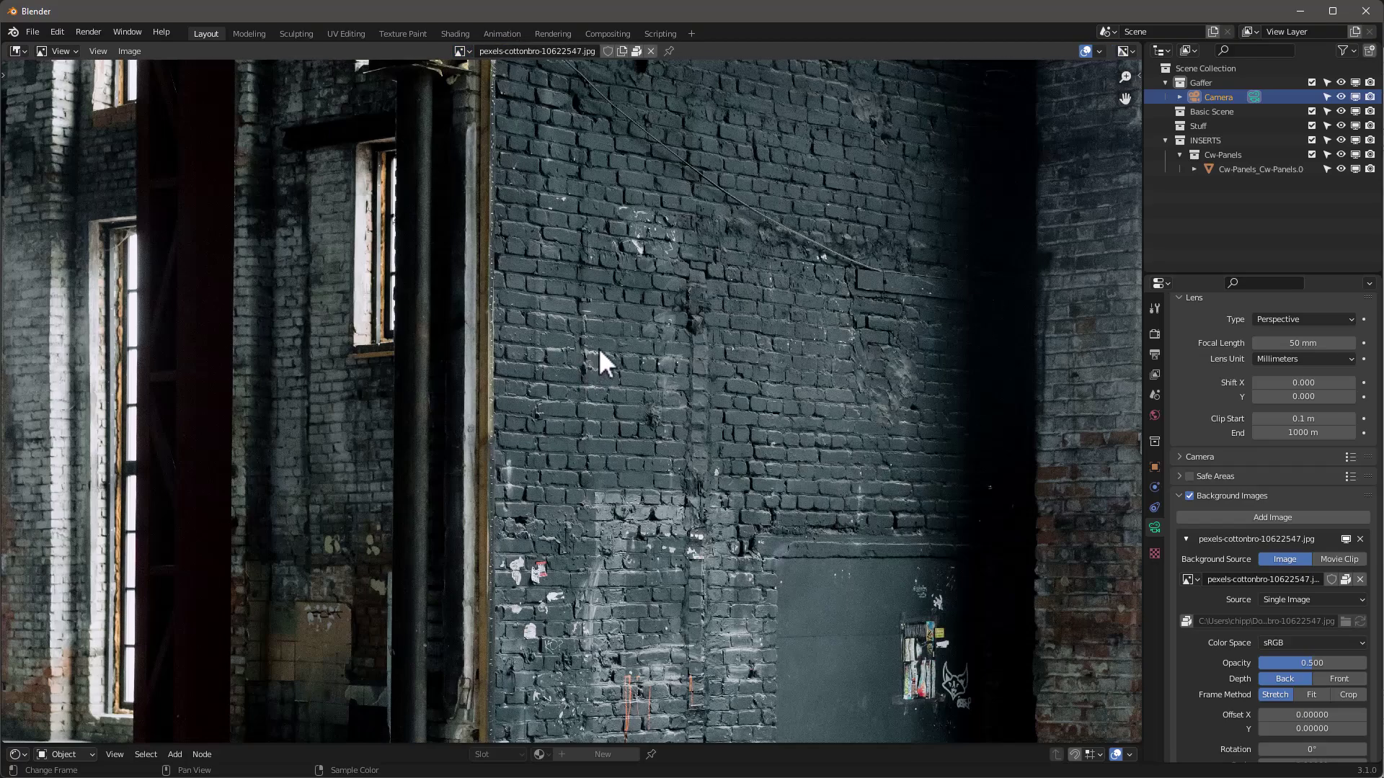
scroll(632, 339, up, 2)
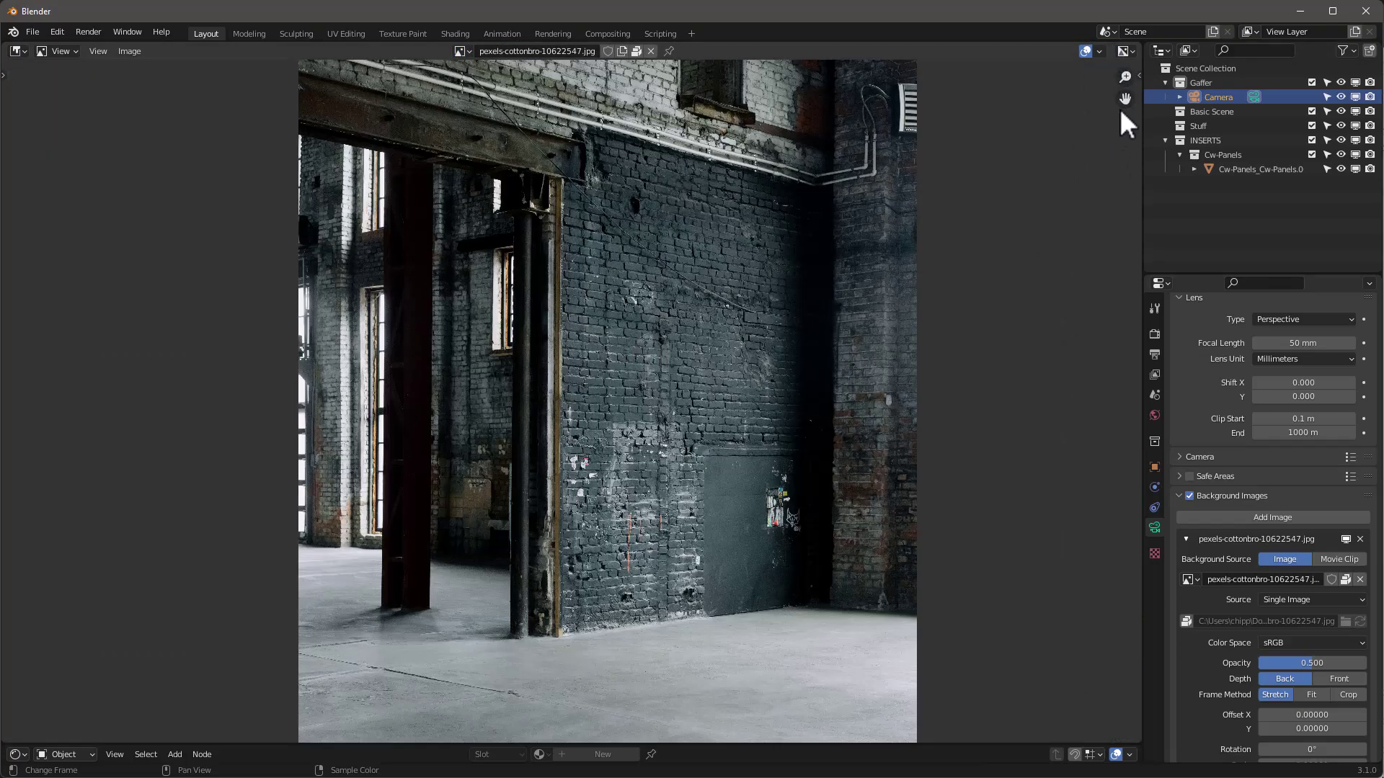
key(n)
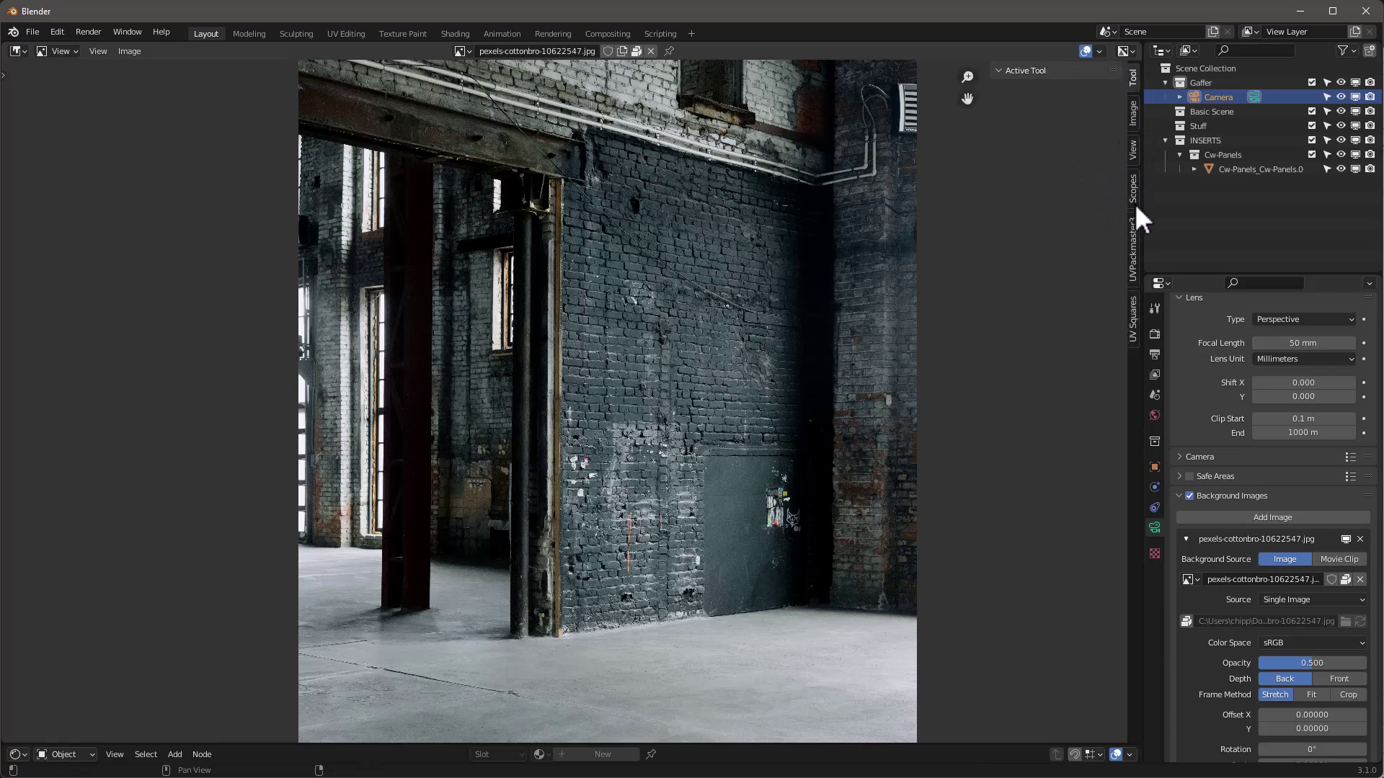
click(1133, 115)
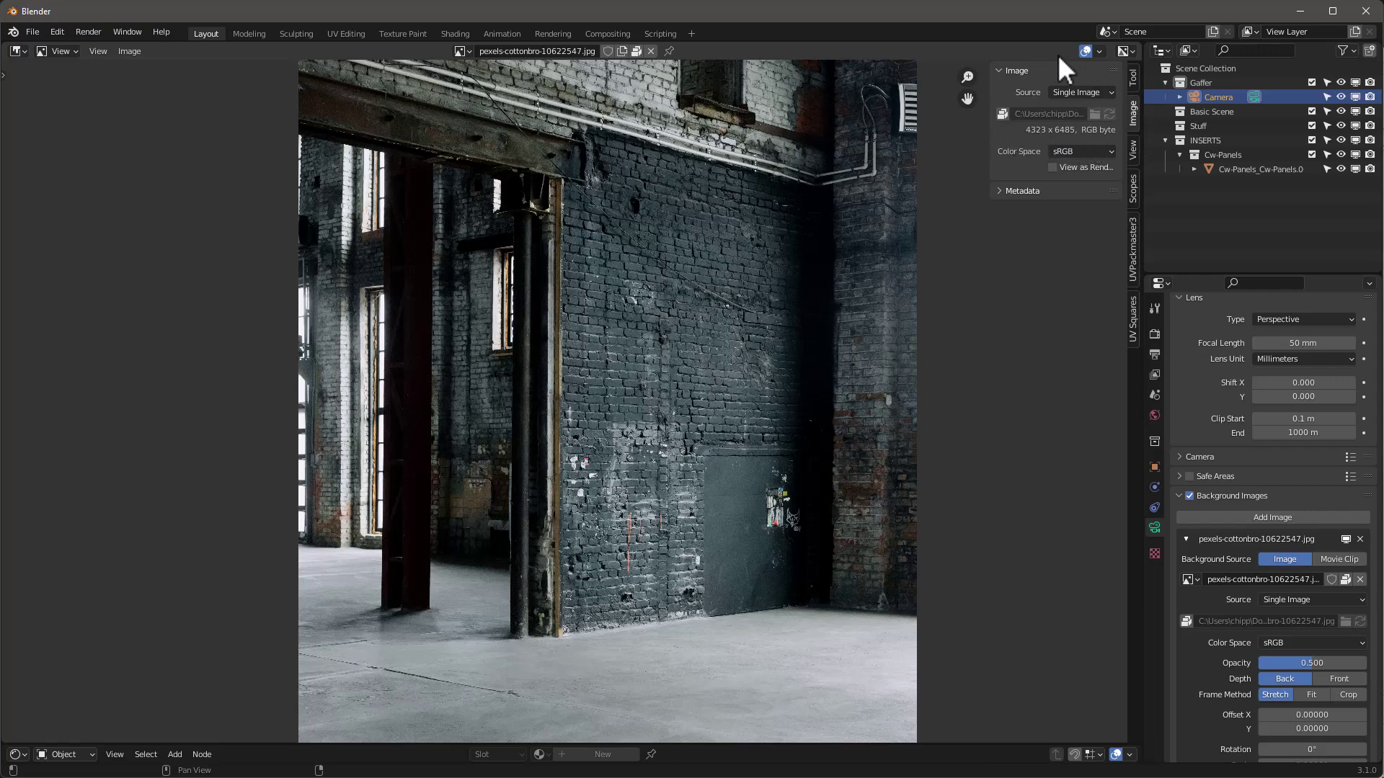
Step: Set the render output resolution to 4323 × 6485 px at 25% to match the background photo
click(1154, 335)
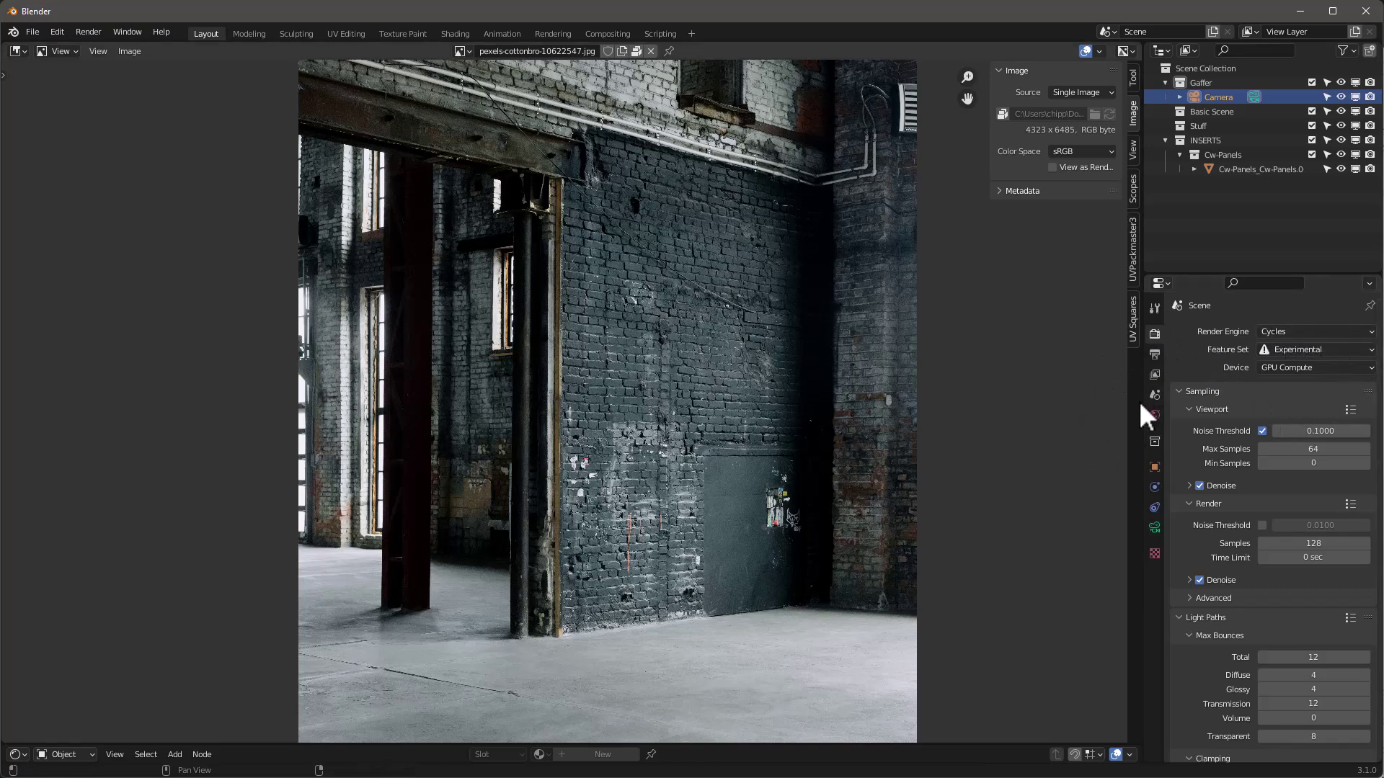
click(1156, 351)
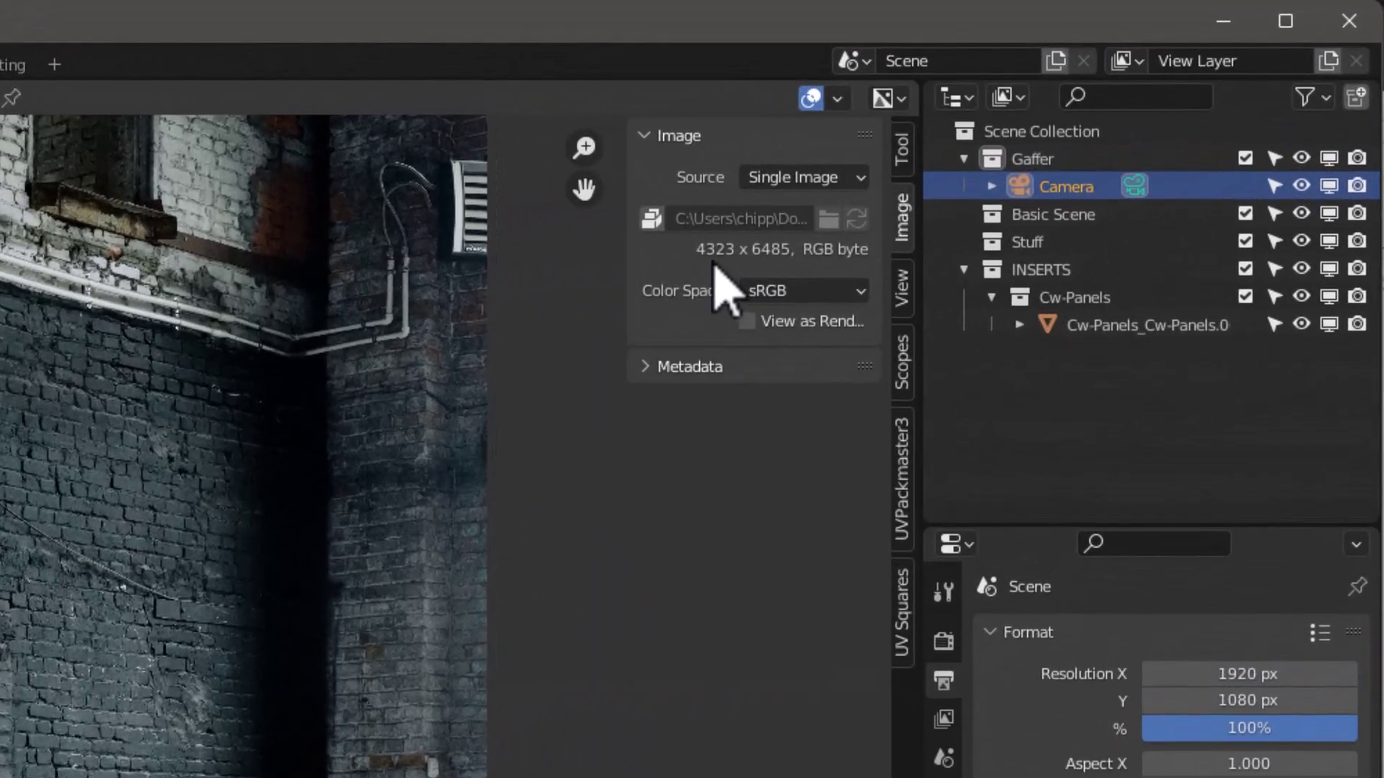
click(1244, 674)
text(4)
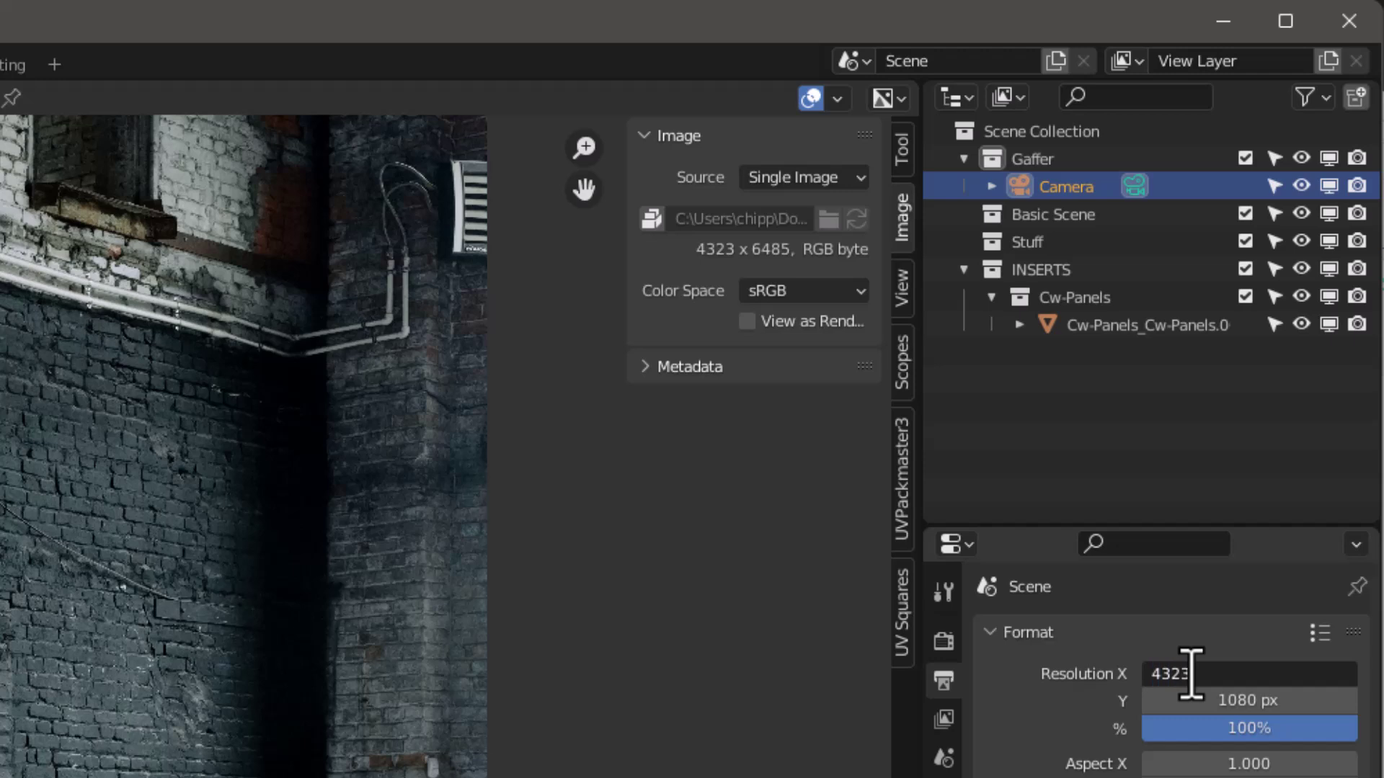
text(323)
click(1287, 700)
text(6485)
key(Return)
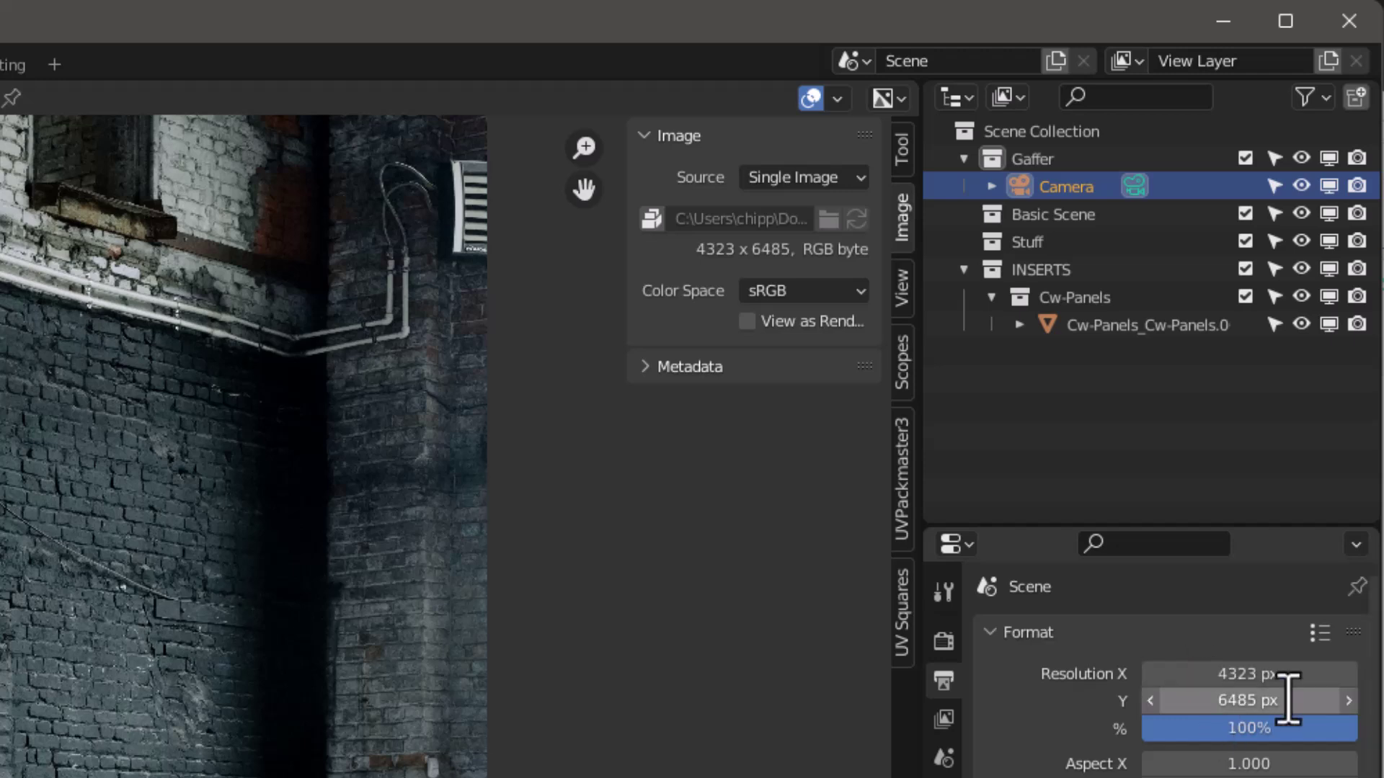
click(1272, 729)
text(25)
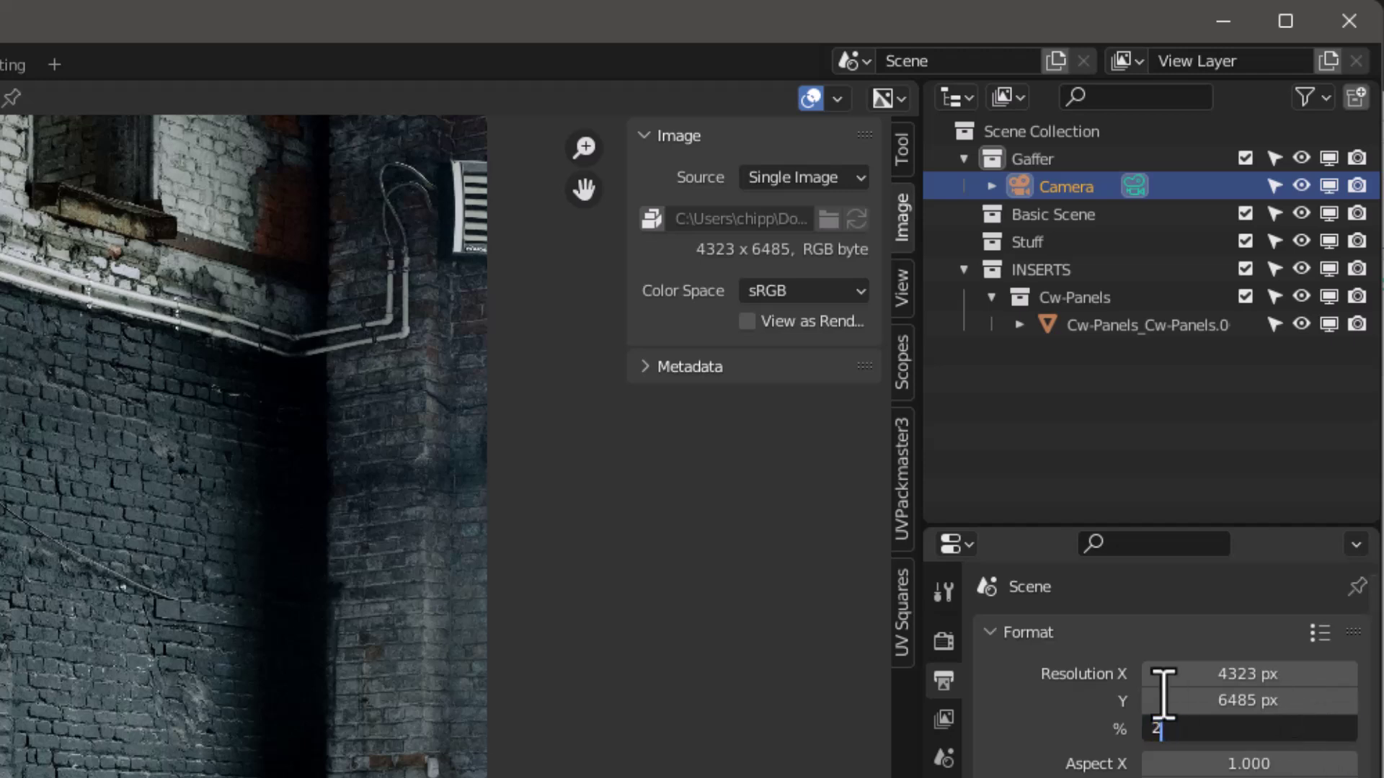
key(Return)
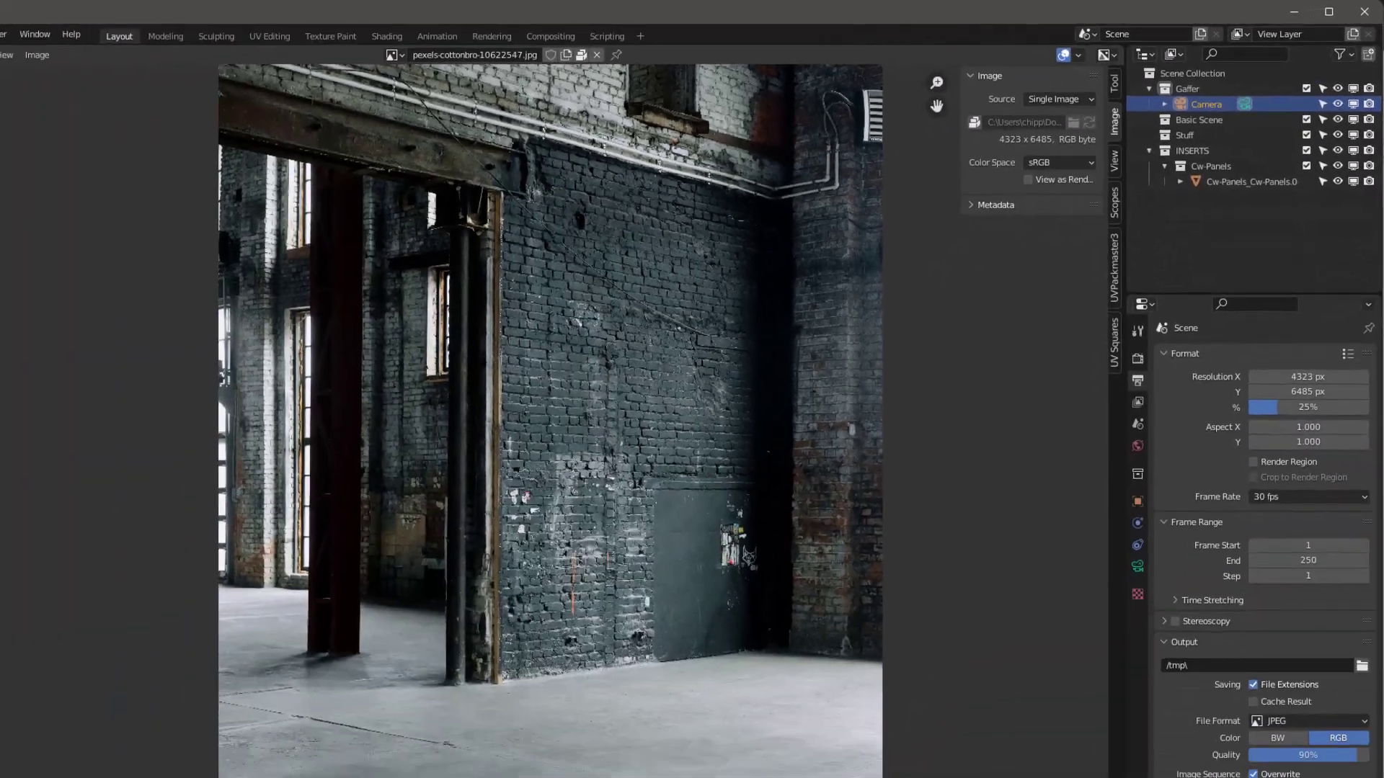
Step: Switch the editor back to the 3D Viewport and look through the camera
click(18, 50)
click(45, 94)
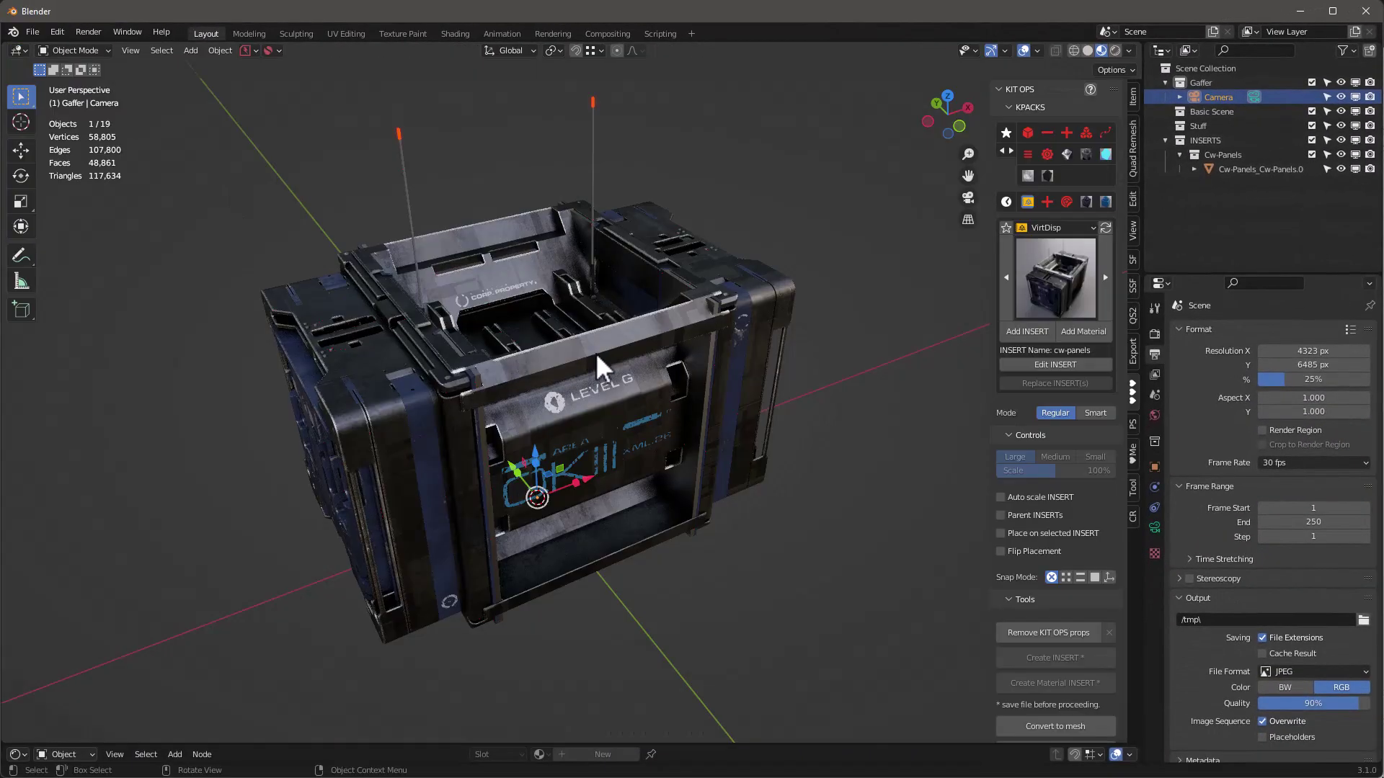
scroll(586, 361, down, 2)
key(KP_0)
scroll(525, 324, down, 3)
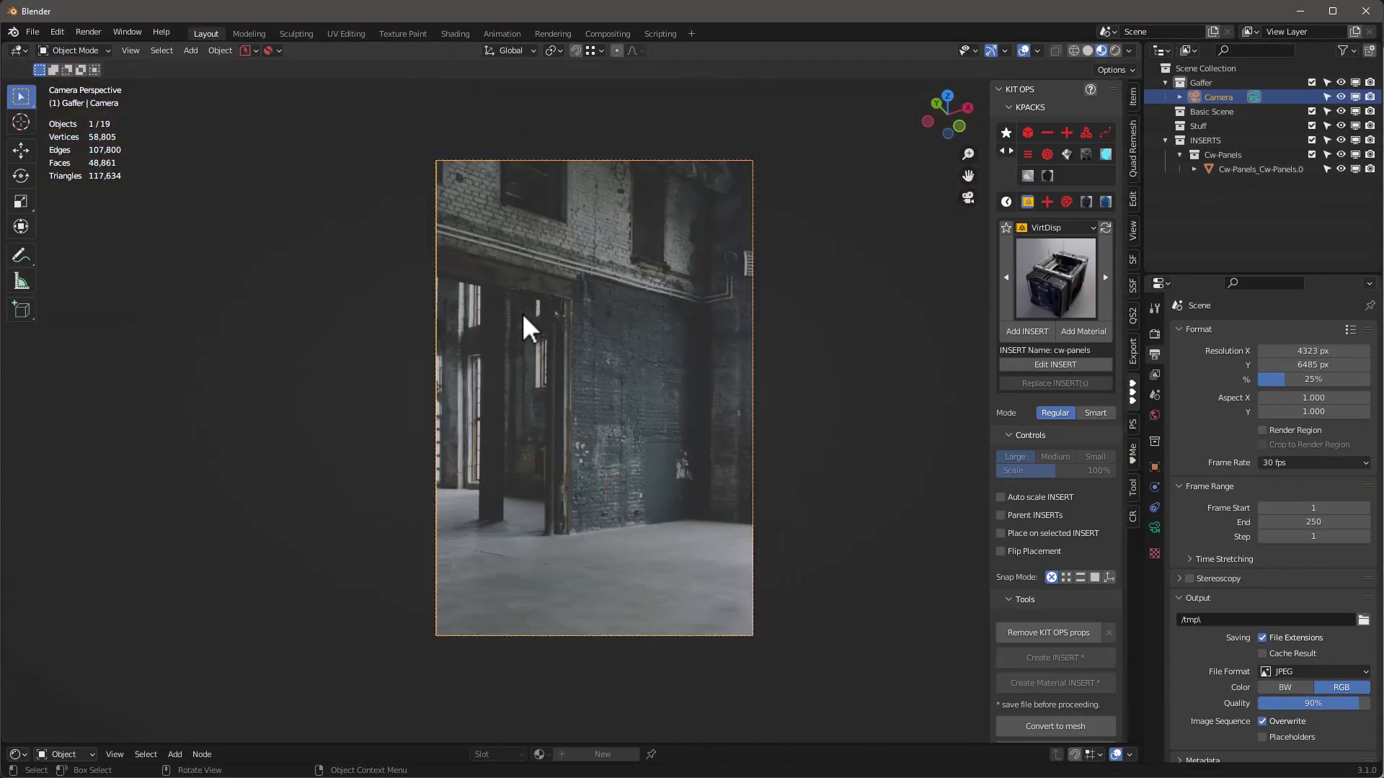
Step: Leave the camera view and move the camera out of the crate to a spot in front of its lettered side
middle_drag(638, 321, 817, 202)
scroll(661, 279, down, 5)
middle_drag(676, 274, 661, 303)
key(g)
click(944, 150)
middle_drag(707, 232, 857, 305)
key(g)
click(581, 387)
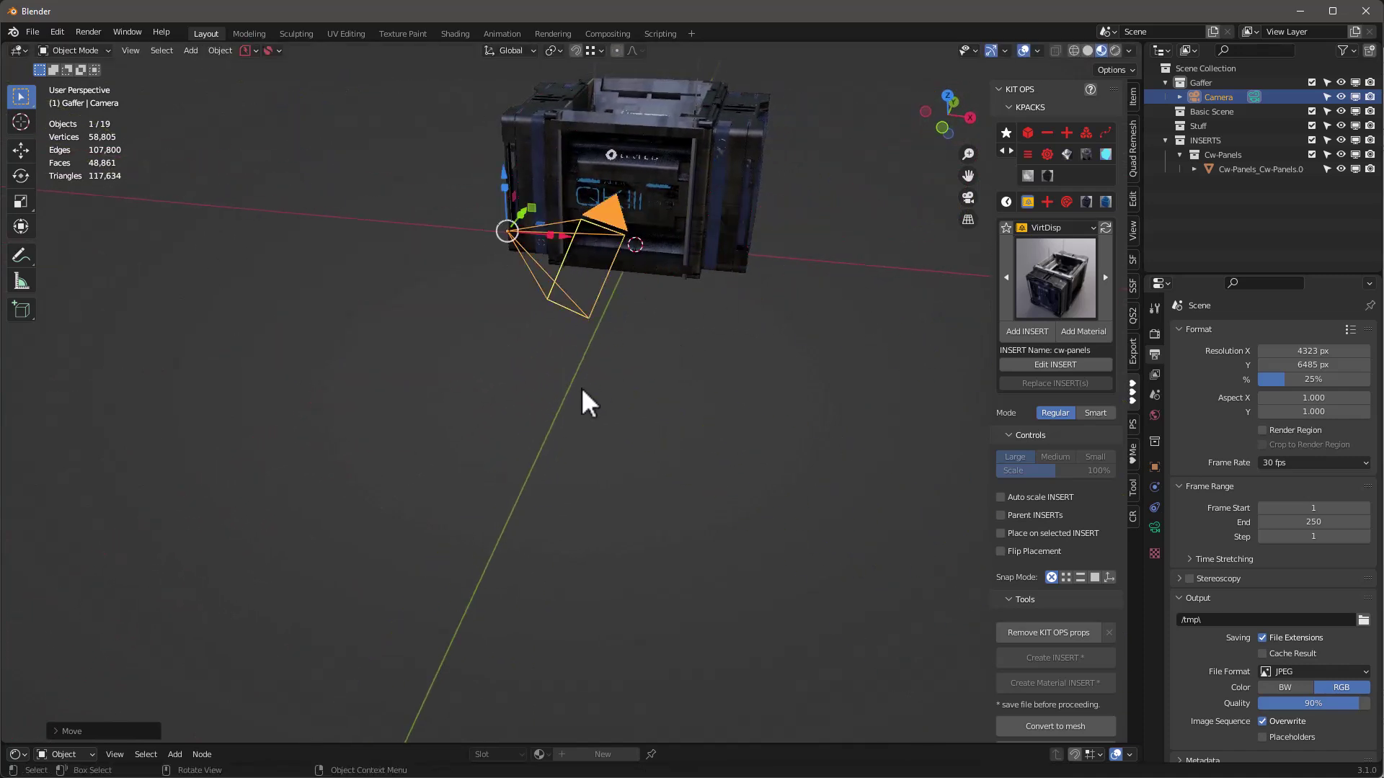
middle_drag(580, 387, 685, 353)
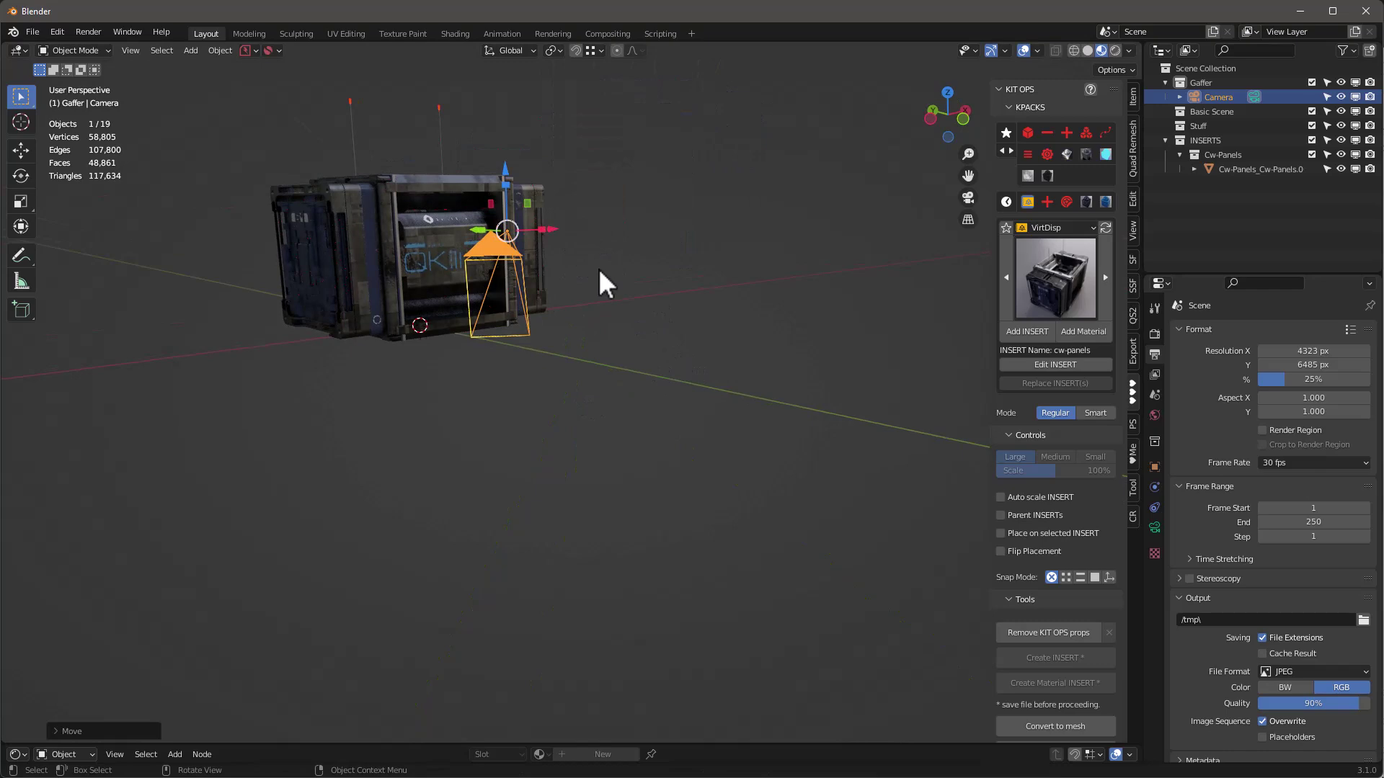
Step: Adjust the camera's height along the Z axis and look through the camera
key(g)
key(z)
click(703, 256)
key(KP_0)
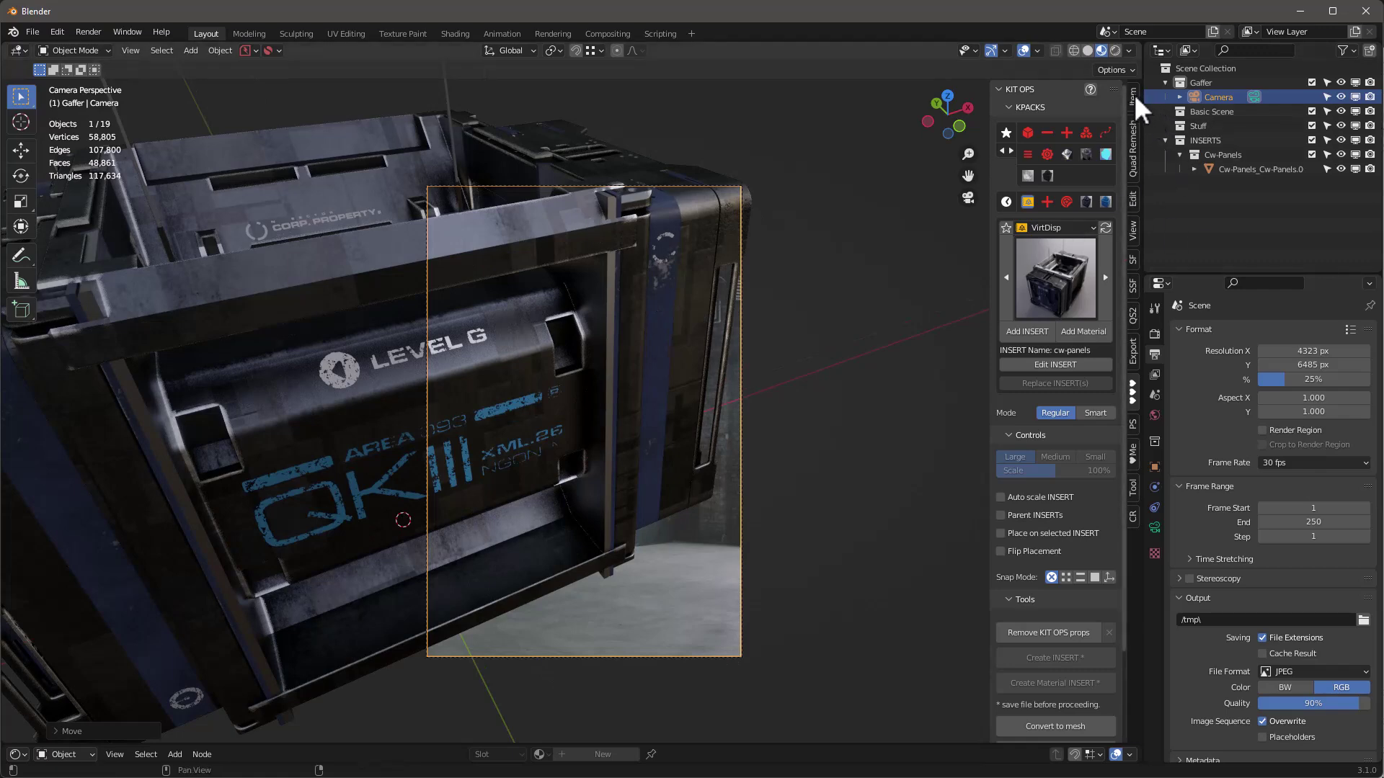
Step: Lock the camera to the view and reframe it so the whole crate sits on the warehouse floor
click(1133, 232)
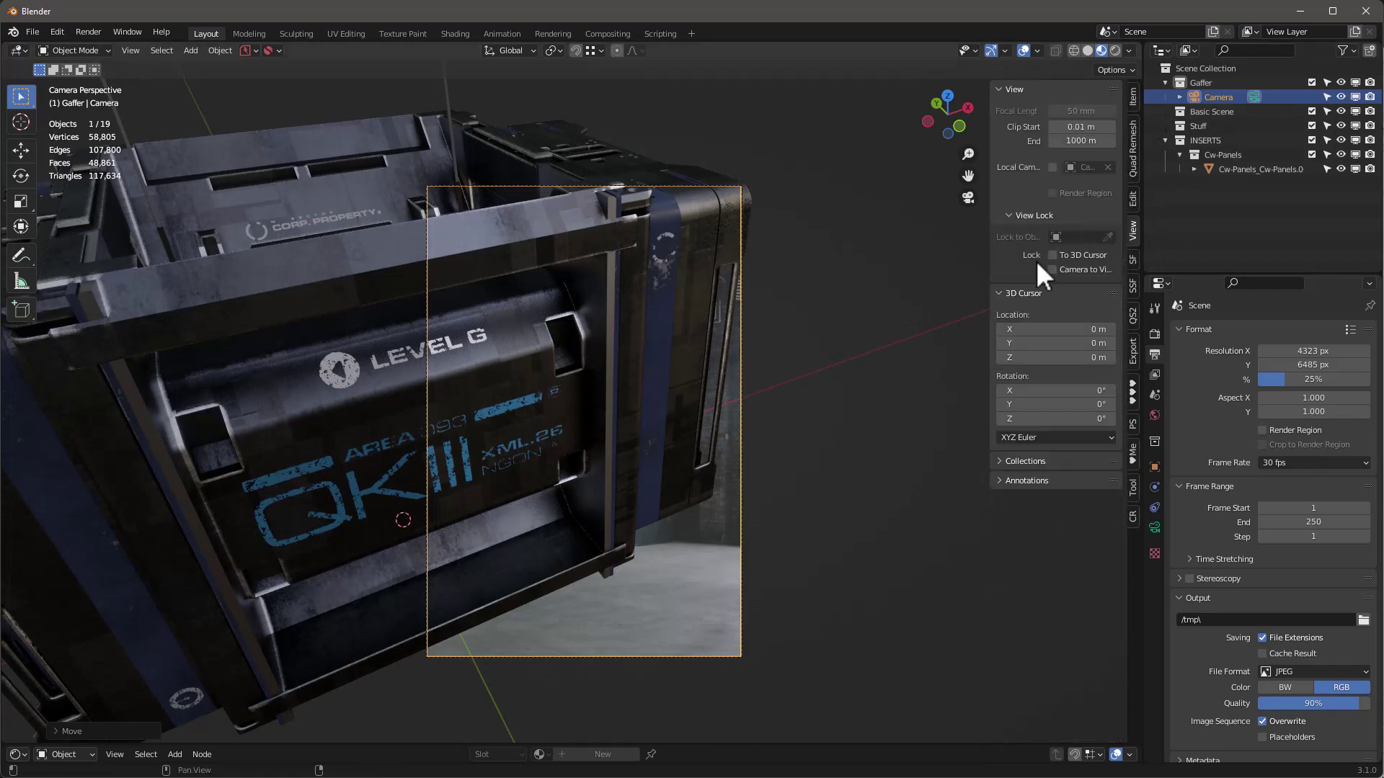
click(1052, 270)
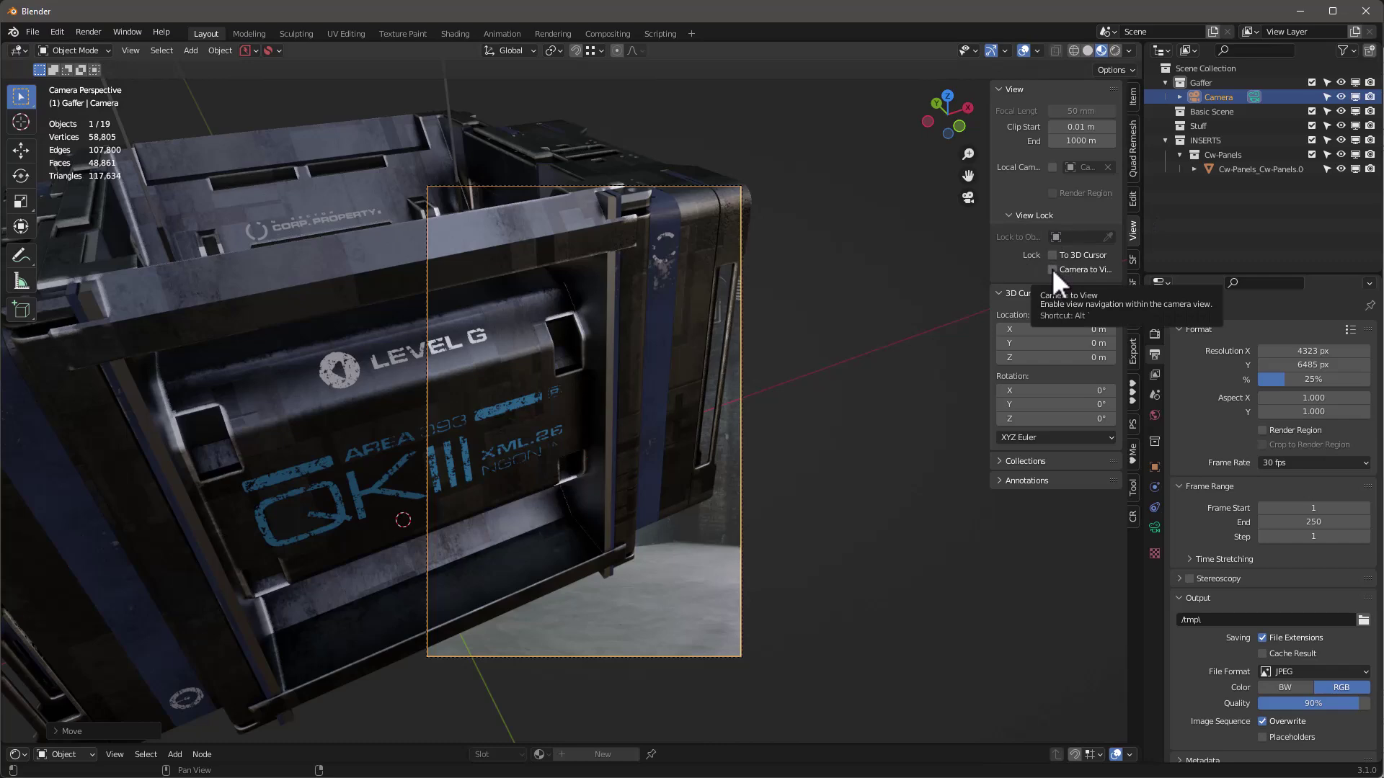
middle_drag(646, 352, 617, 513)
click(624, 538)
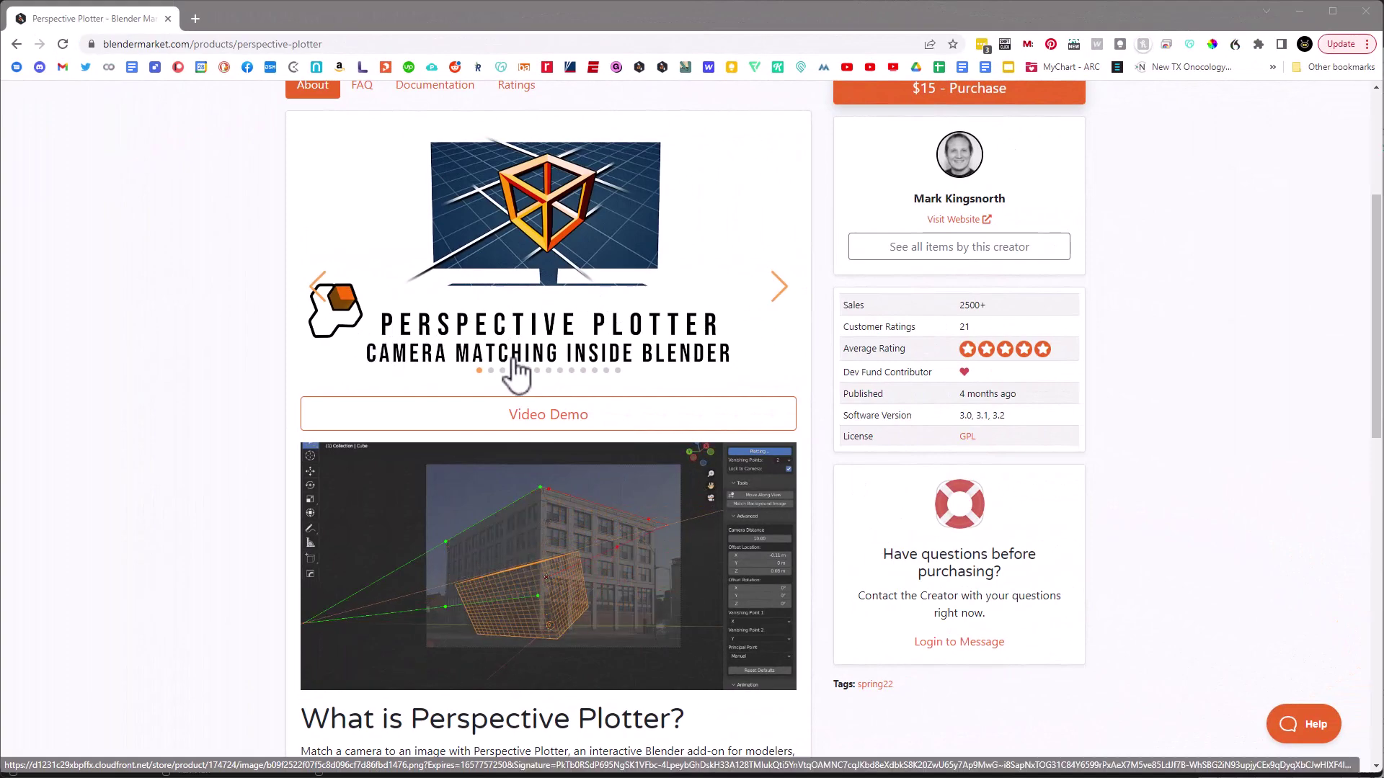
Step: Switch to the browser and read the Perspective Plotter product page on Blender Market, including its description, features and fSpy section
scroll(611, 494, down, 6)
scroll(618, 499, up, 3)
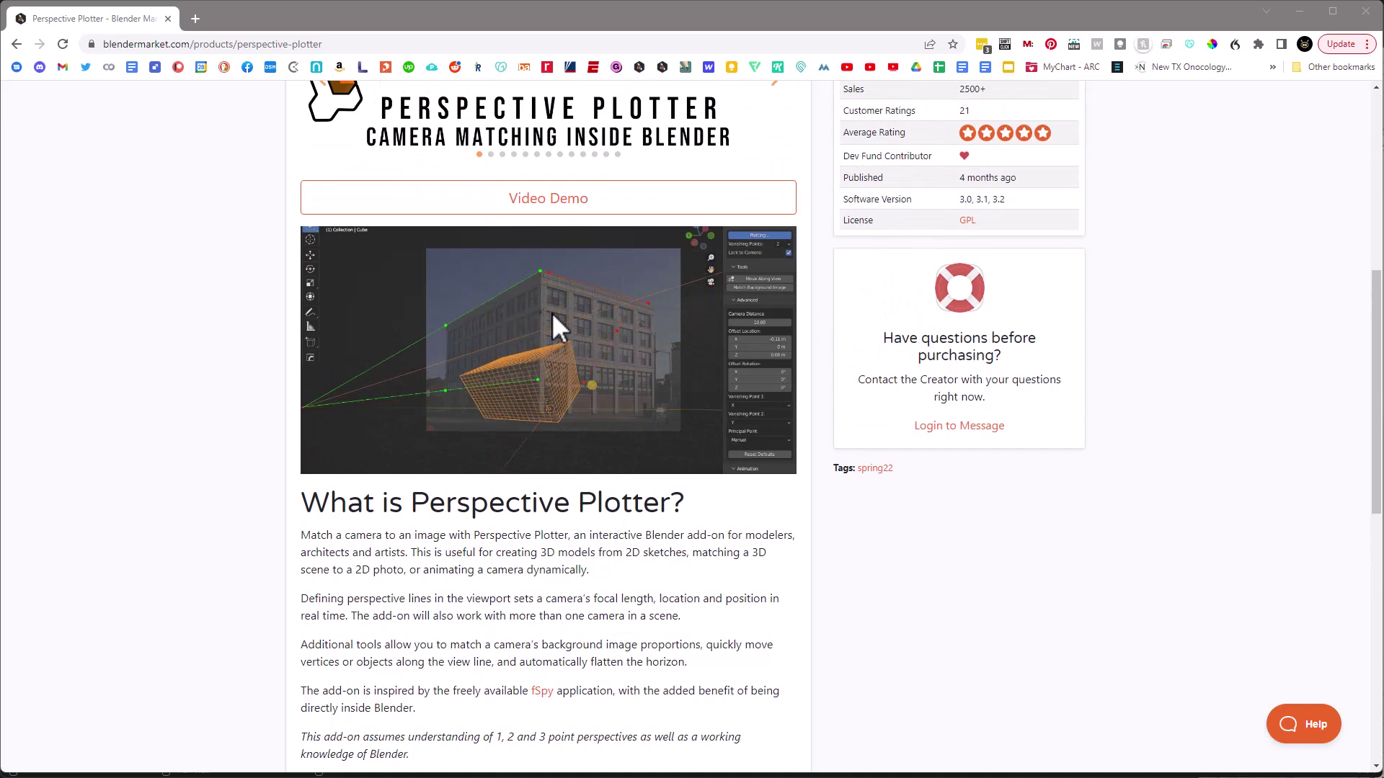
scroll(375, 610, down, 5)
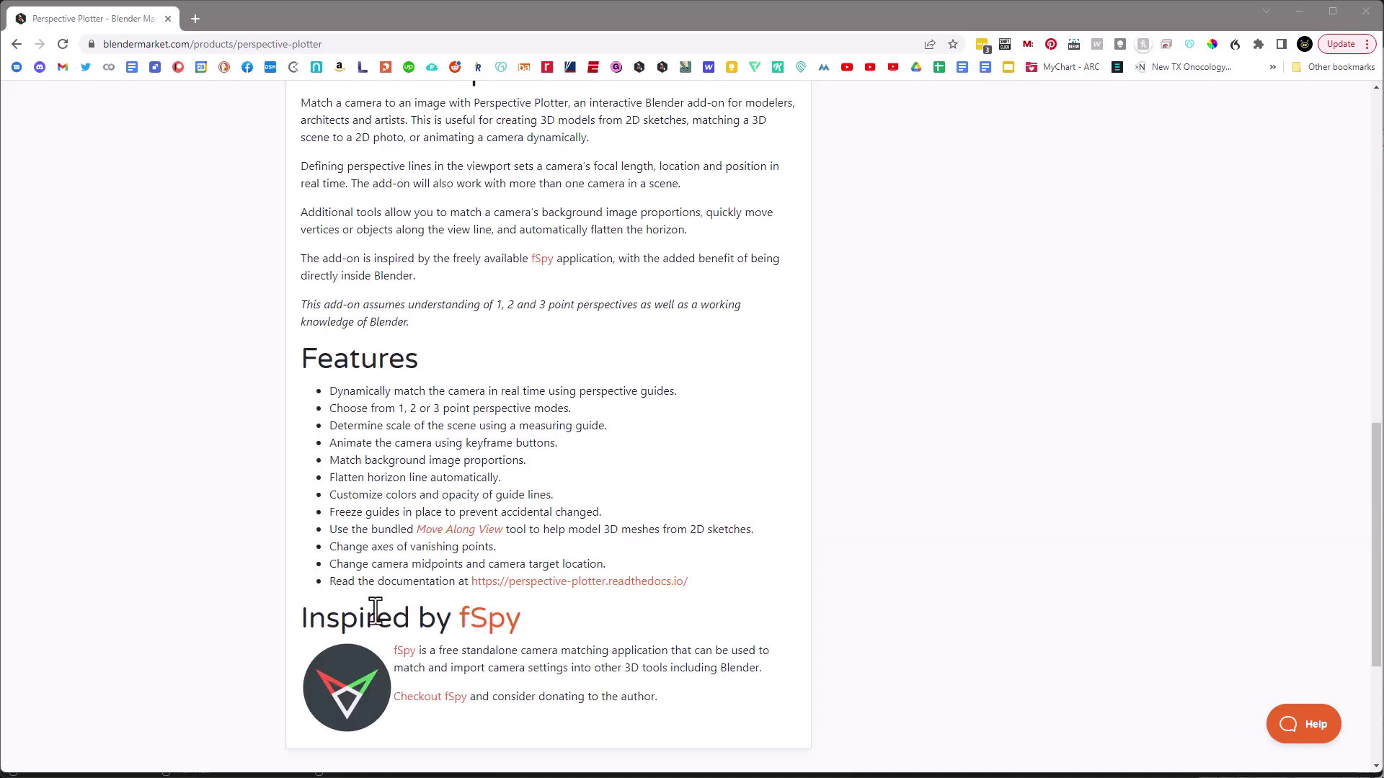
mouse_move(469, 621)
mouse_down()
mouse_move(514, 617)
mouse_move(469, 630)
mouse_up()
scroll(813, 621, up, 7)
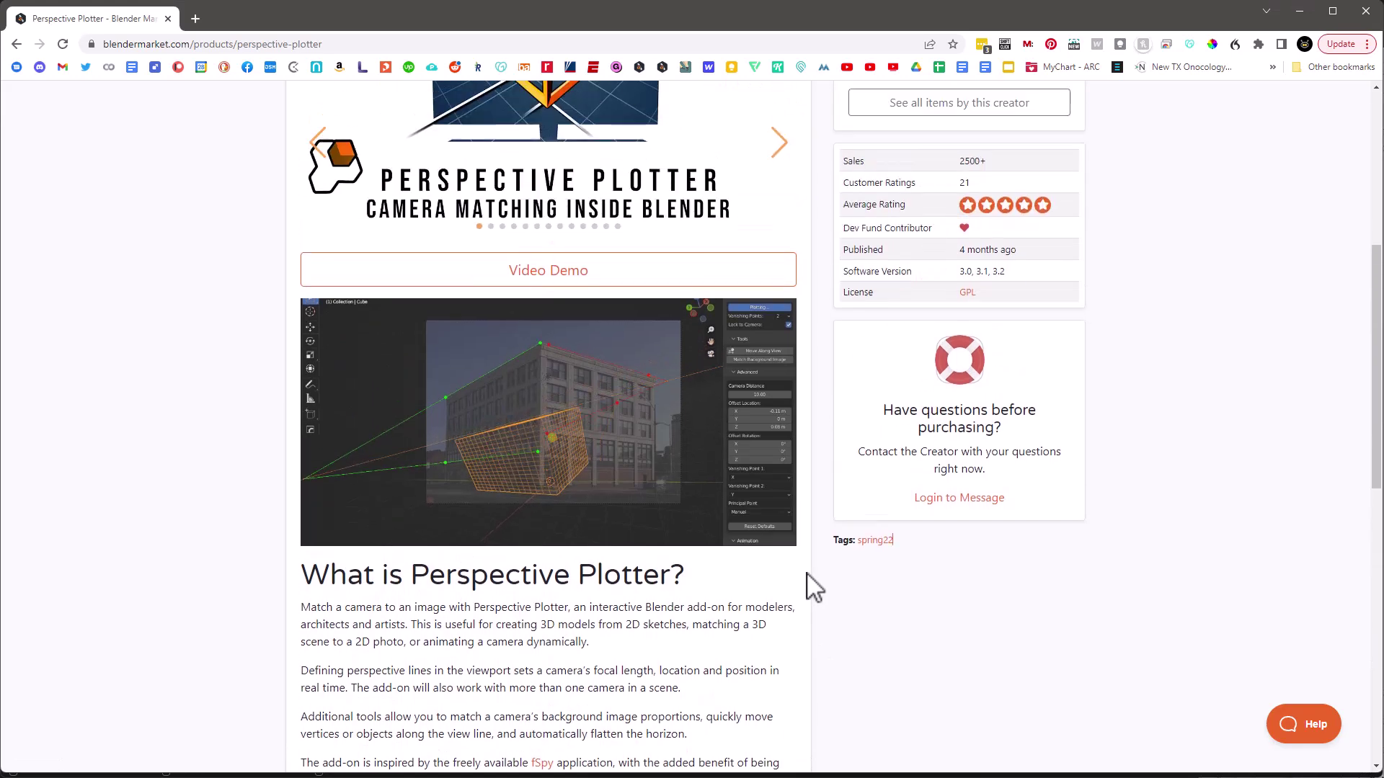
scroll(807, 574, down, 3)
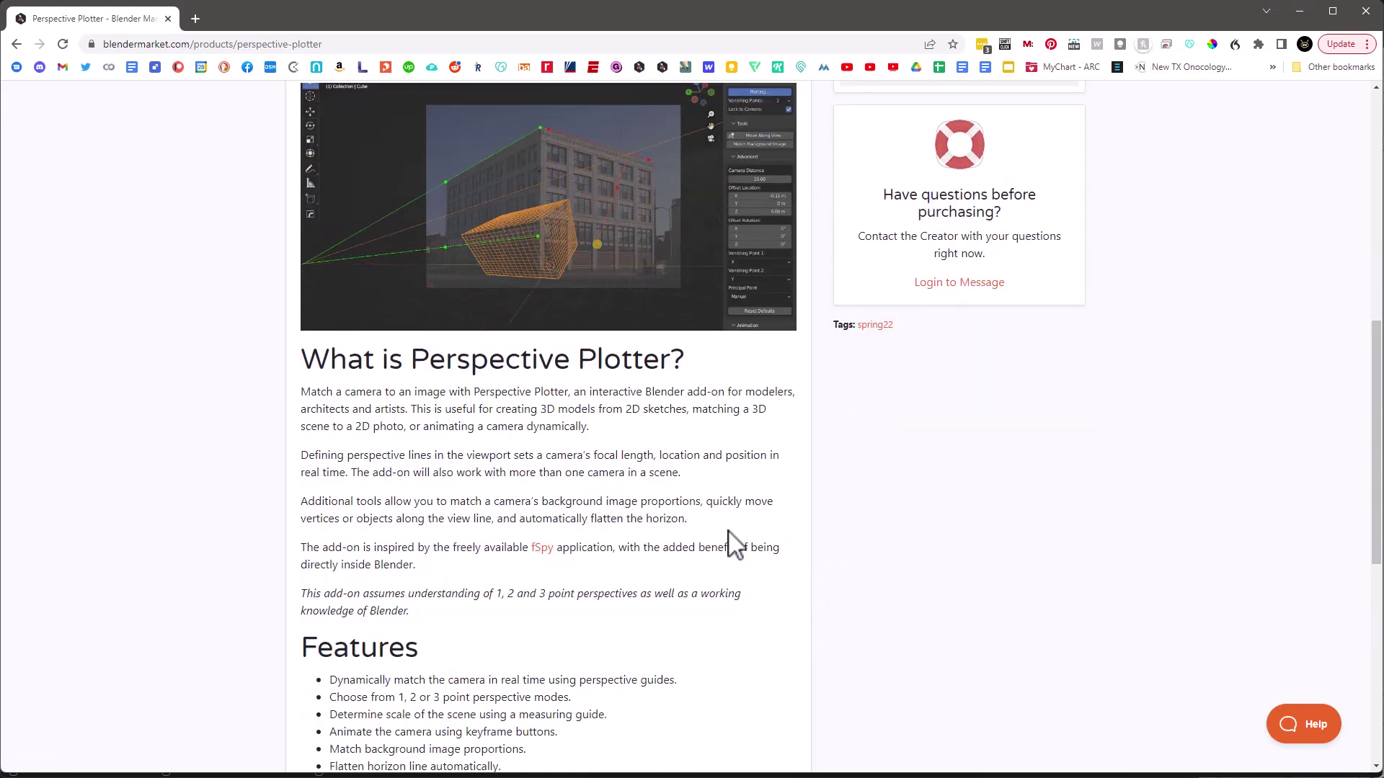
scroll(728, 530, up, 5)
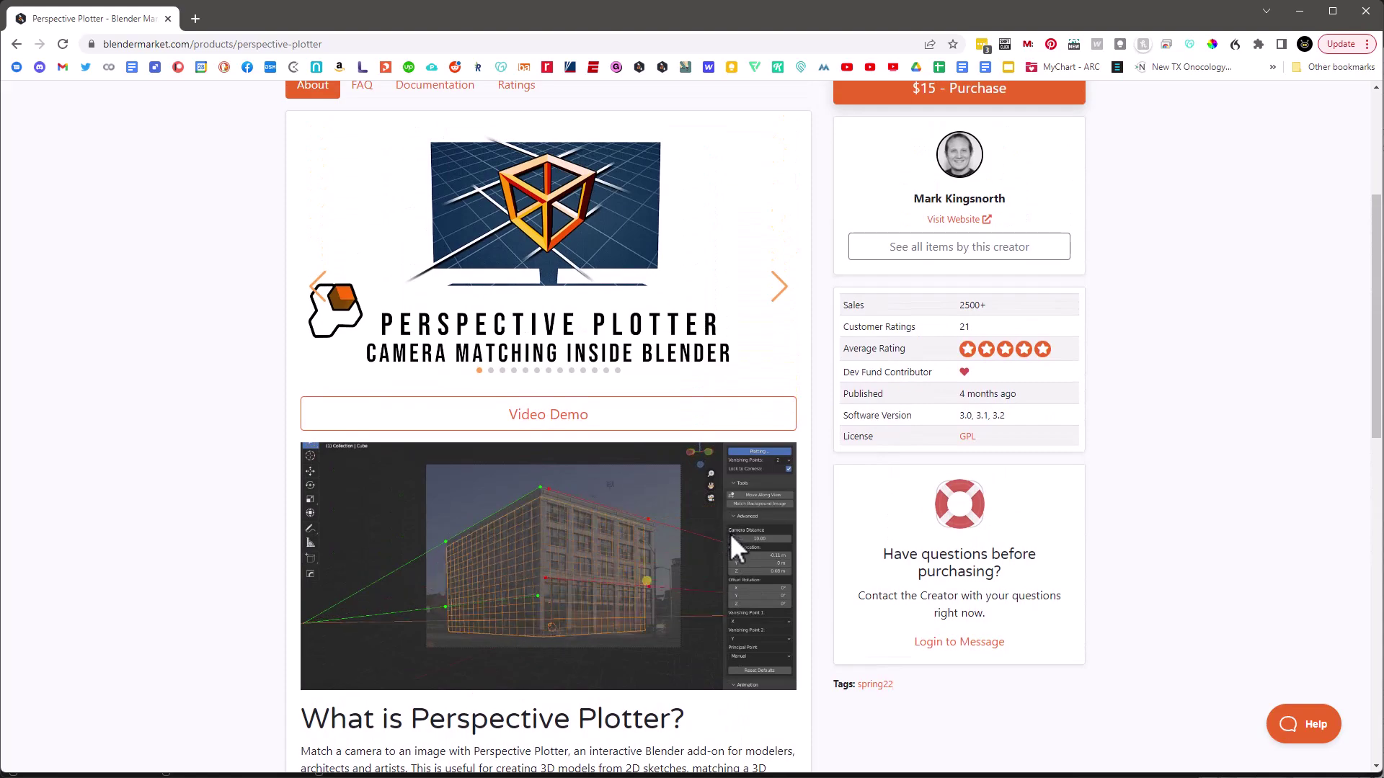
scroll(677, 504, down, 5)
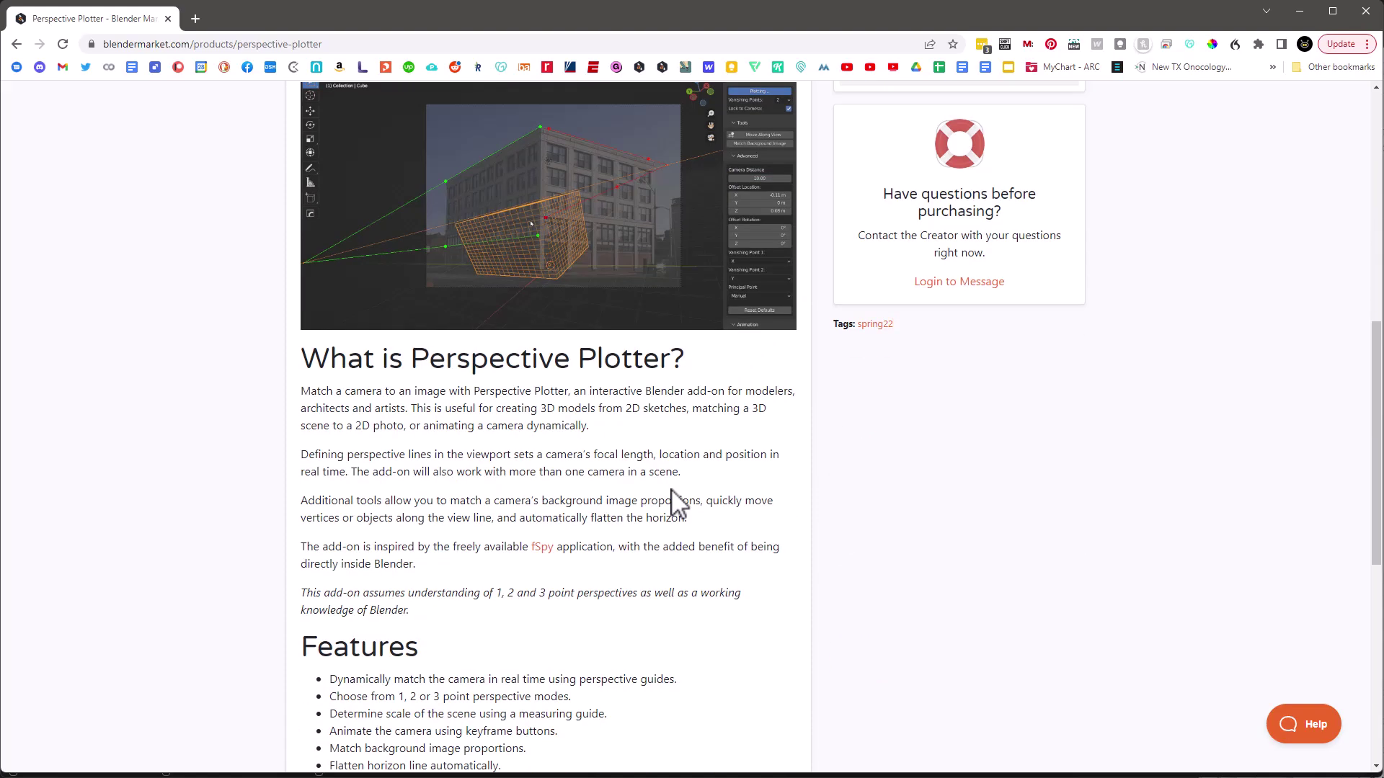
scroll(678, 505, down, 6)
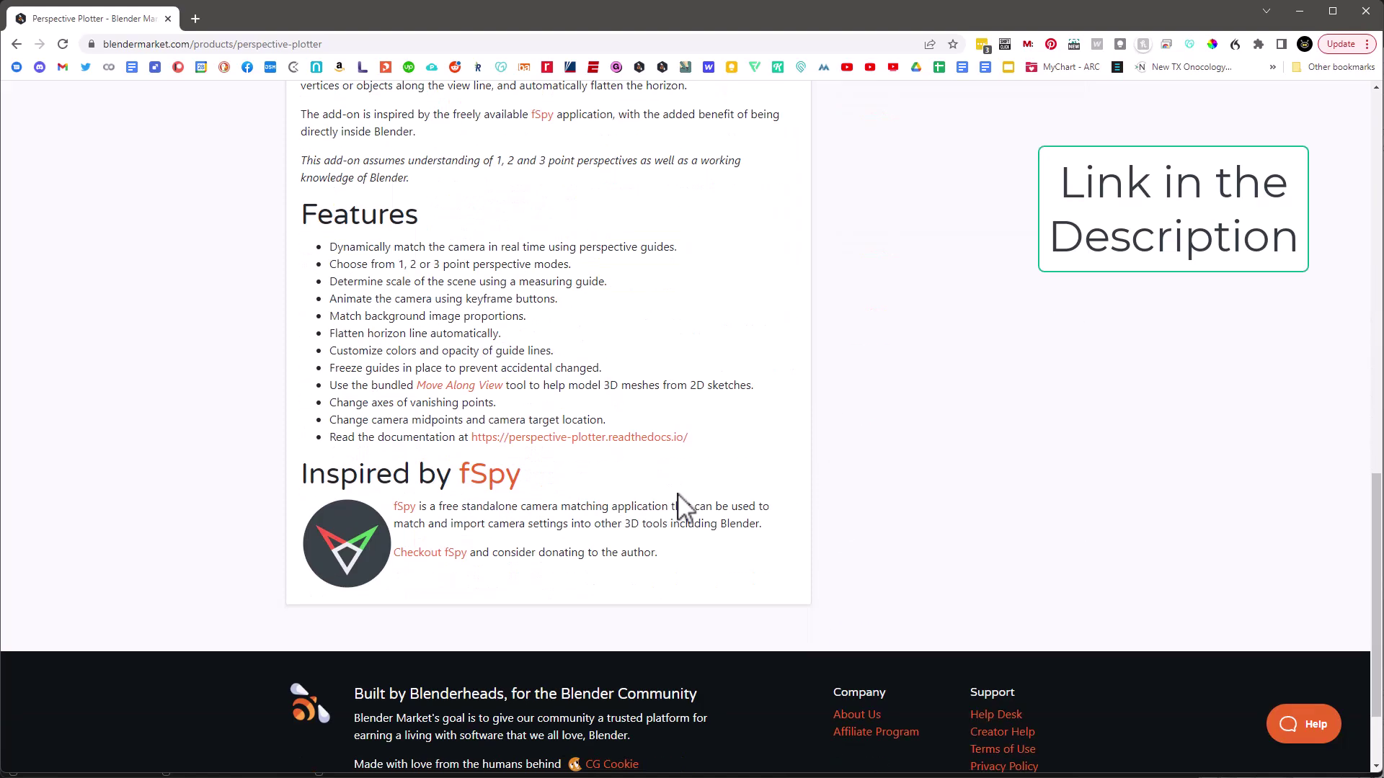
scroll(683, 508, up, 10)
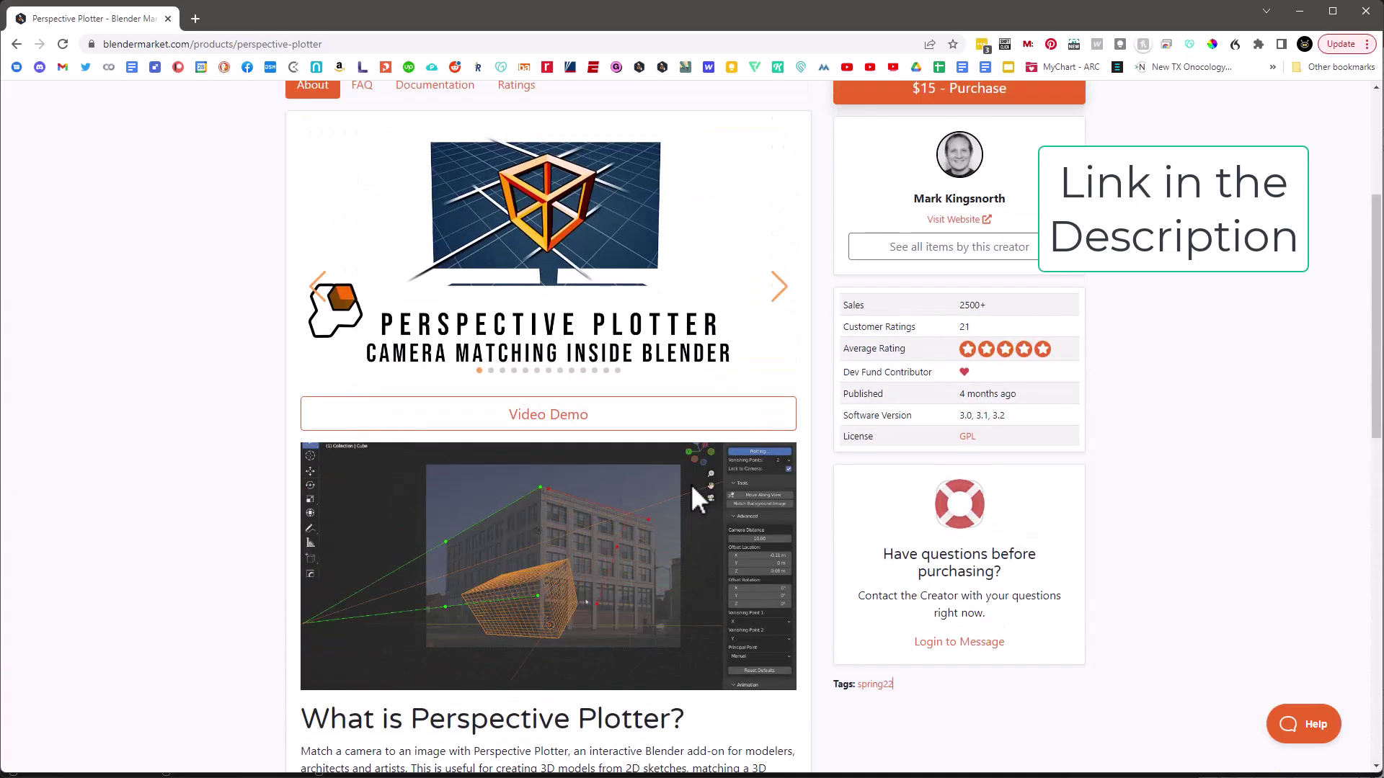
scroll(695, 482, up, 2)
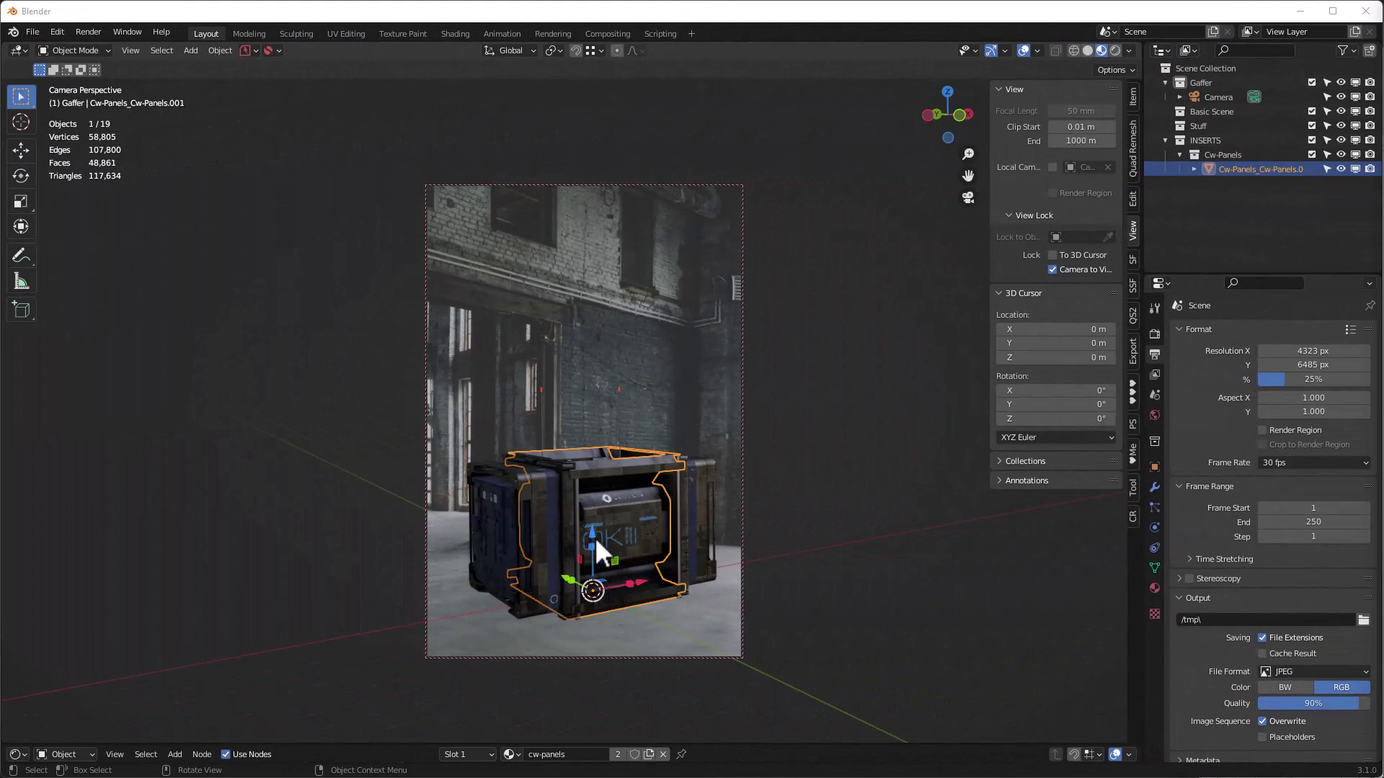
Step: Set the camera's focal length to 35 mm and reframe the crate on the warehouse floor
click(1220, 97)
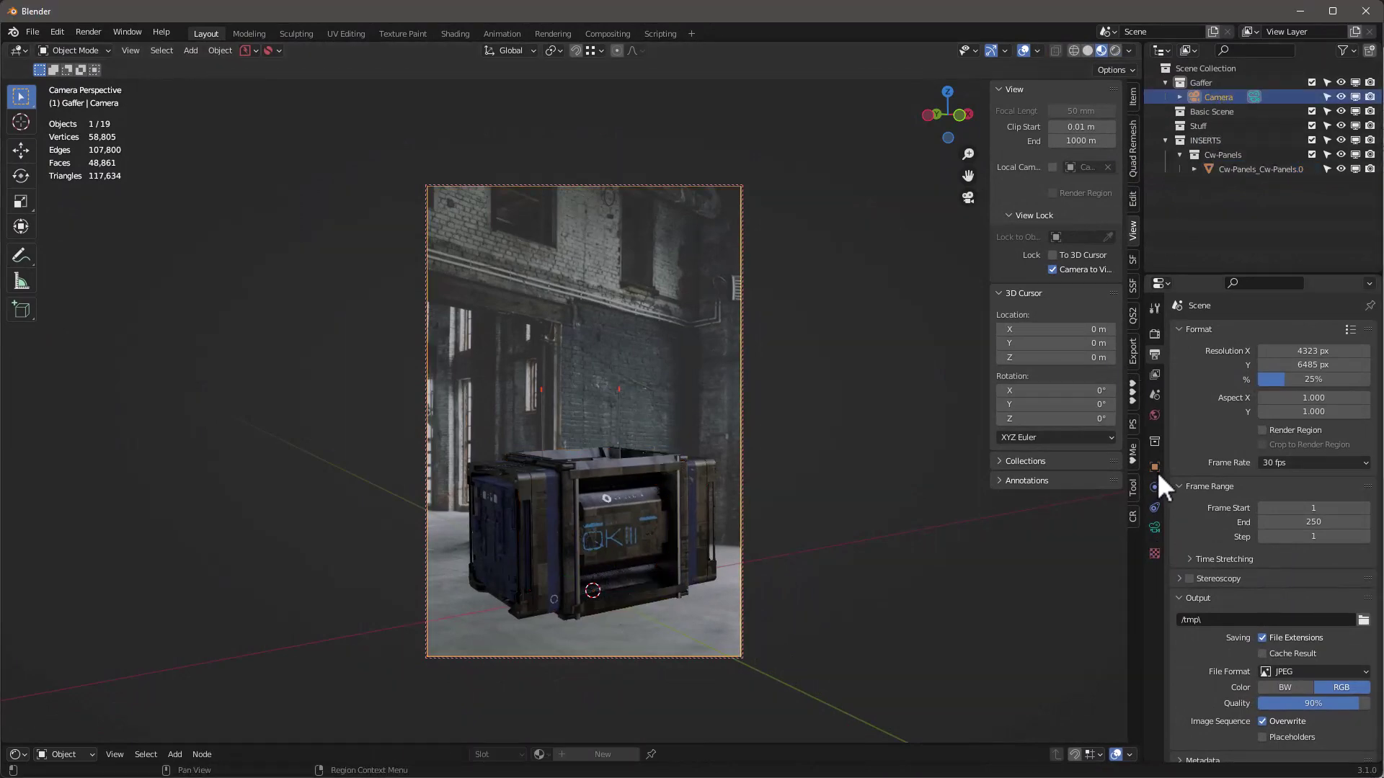
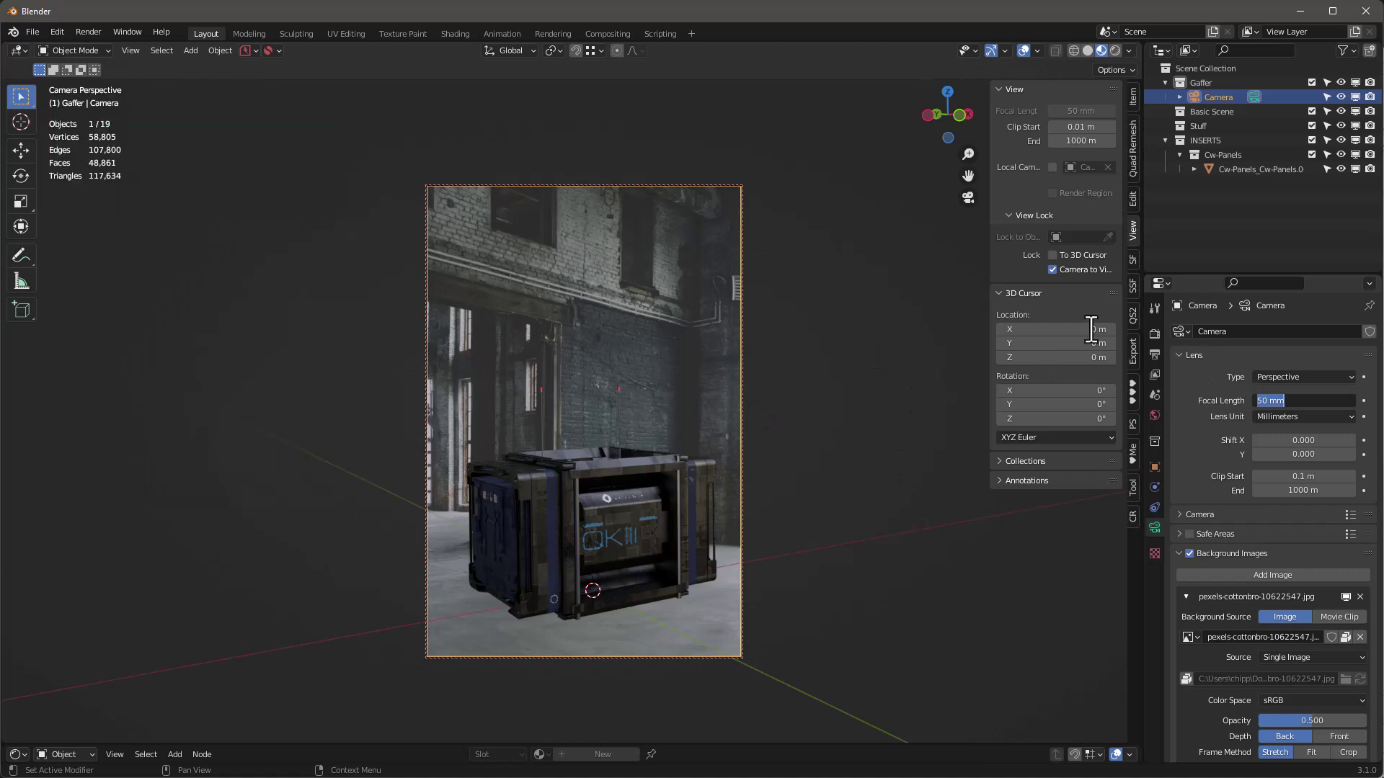
key(Return)
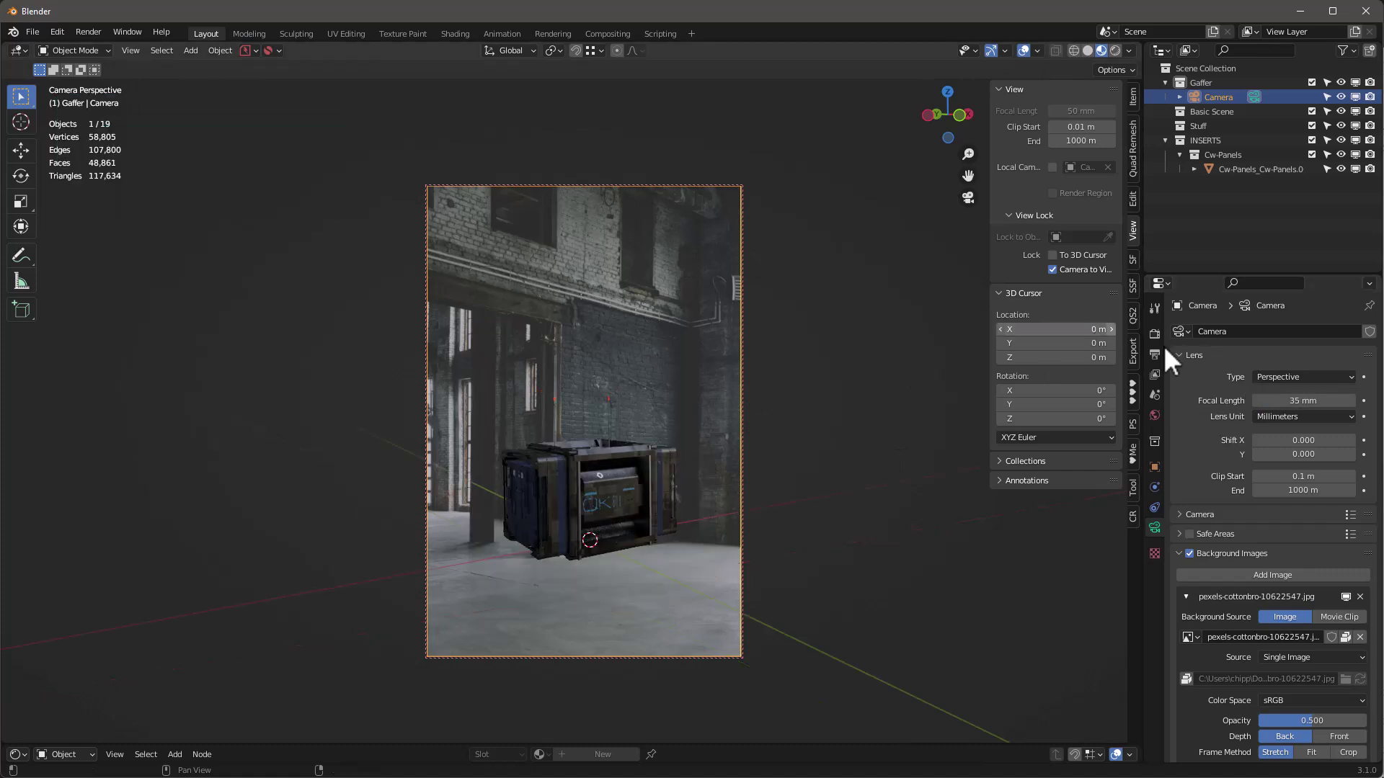
middle_drag(569, 488, 578, 493)
middle_drag(593, 571, 602, 538)
Step: Unlock the camera from the view and enlarge the camera frame in the viewport to inspect the crate's placement
click(1052, 269)
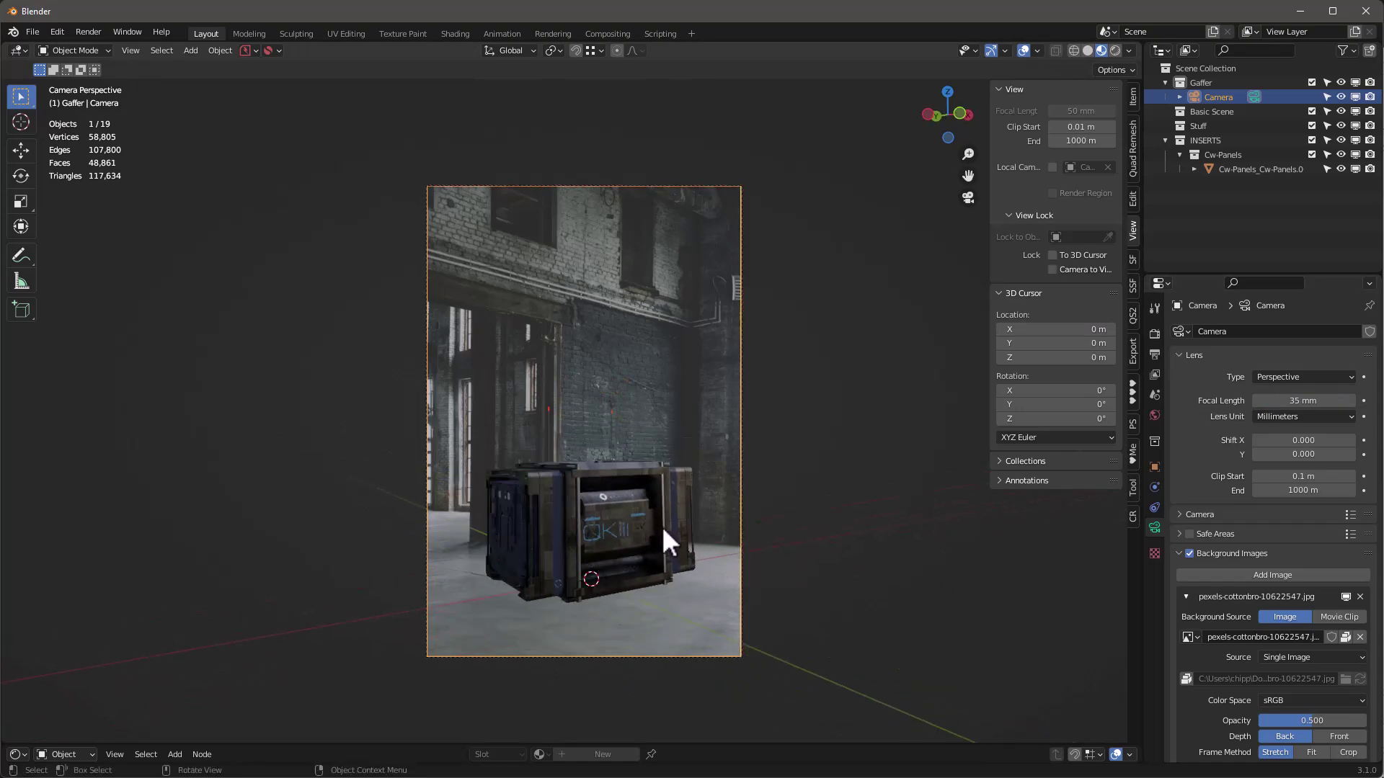
scroll(661, 526, up, 8)
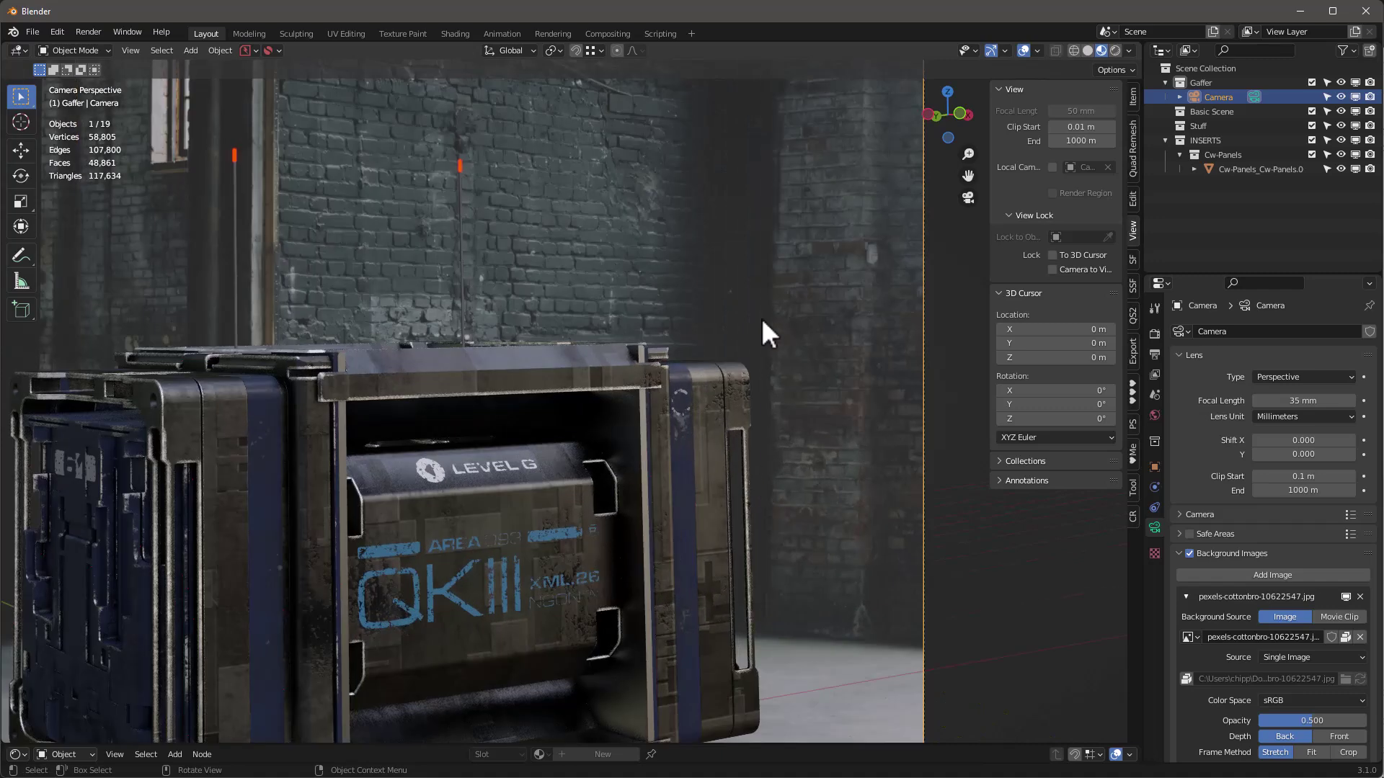
scroll(677, 481, down, 4)
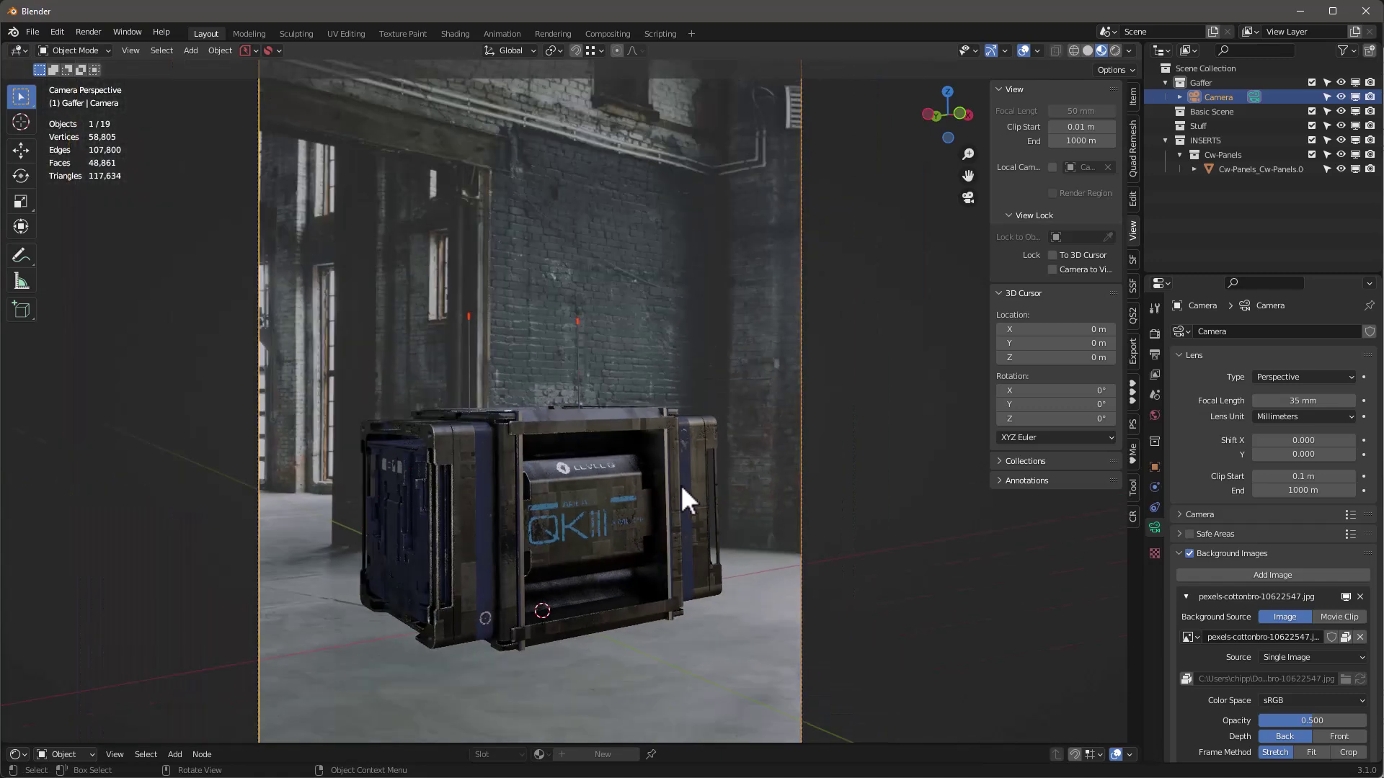
scroll(680, 493, down, 1)
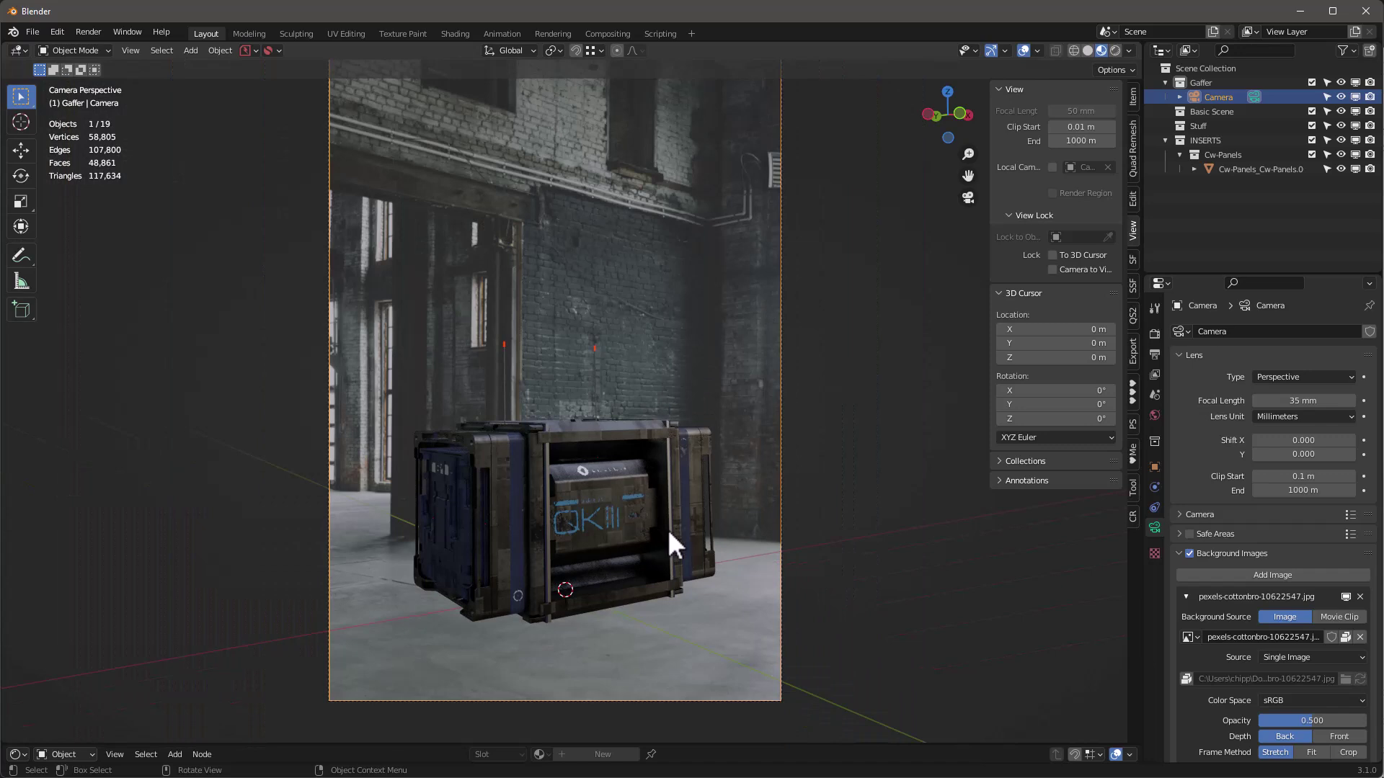
Step: Lock the camera to the view again and orbit it to match the crate's perspective to the warehouse floor
key(ctrl+z)
middle_drag(599, 510, 659, 343)
click(601, 509)
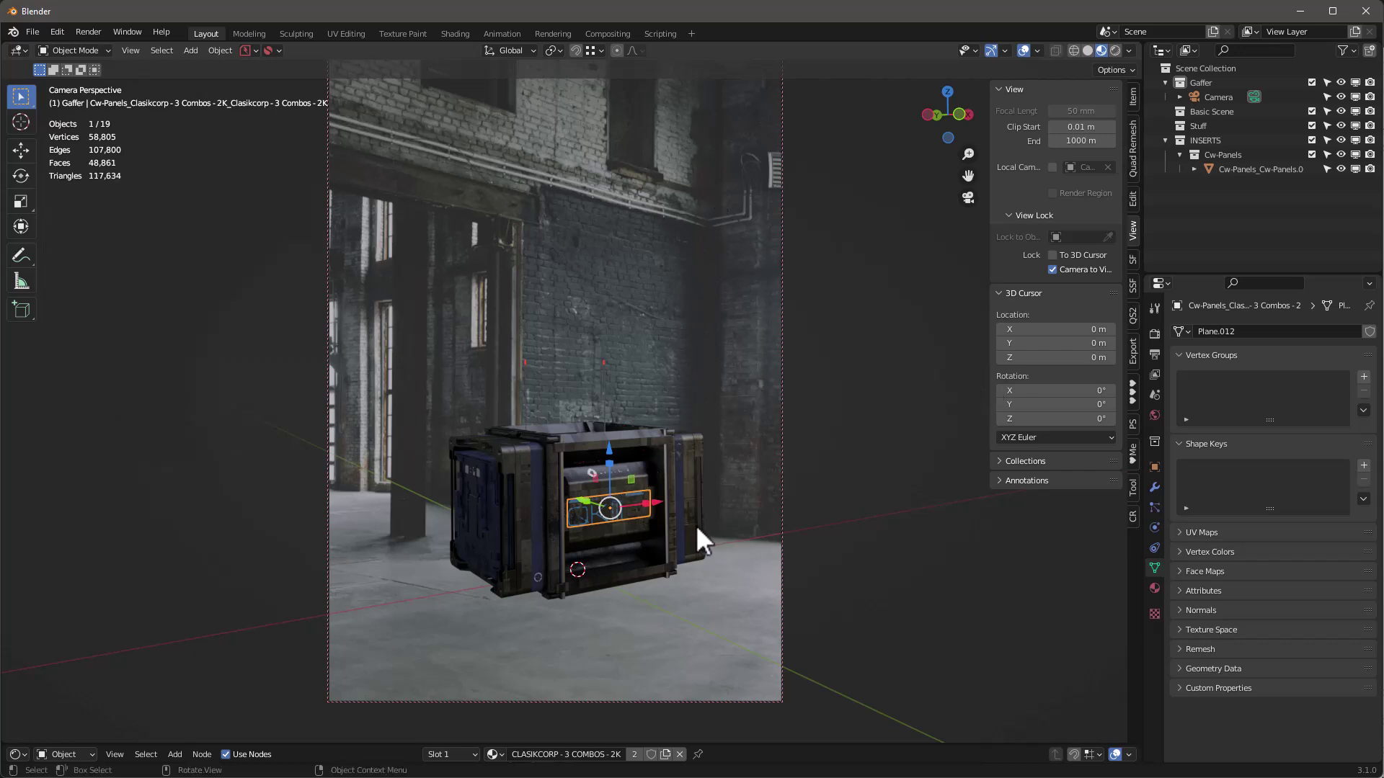
Step: Set the opacity of the camera's background image pexels-cottonbro-10622547.jpg to 1.000
click(1204, 97)
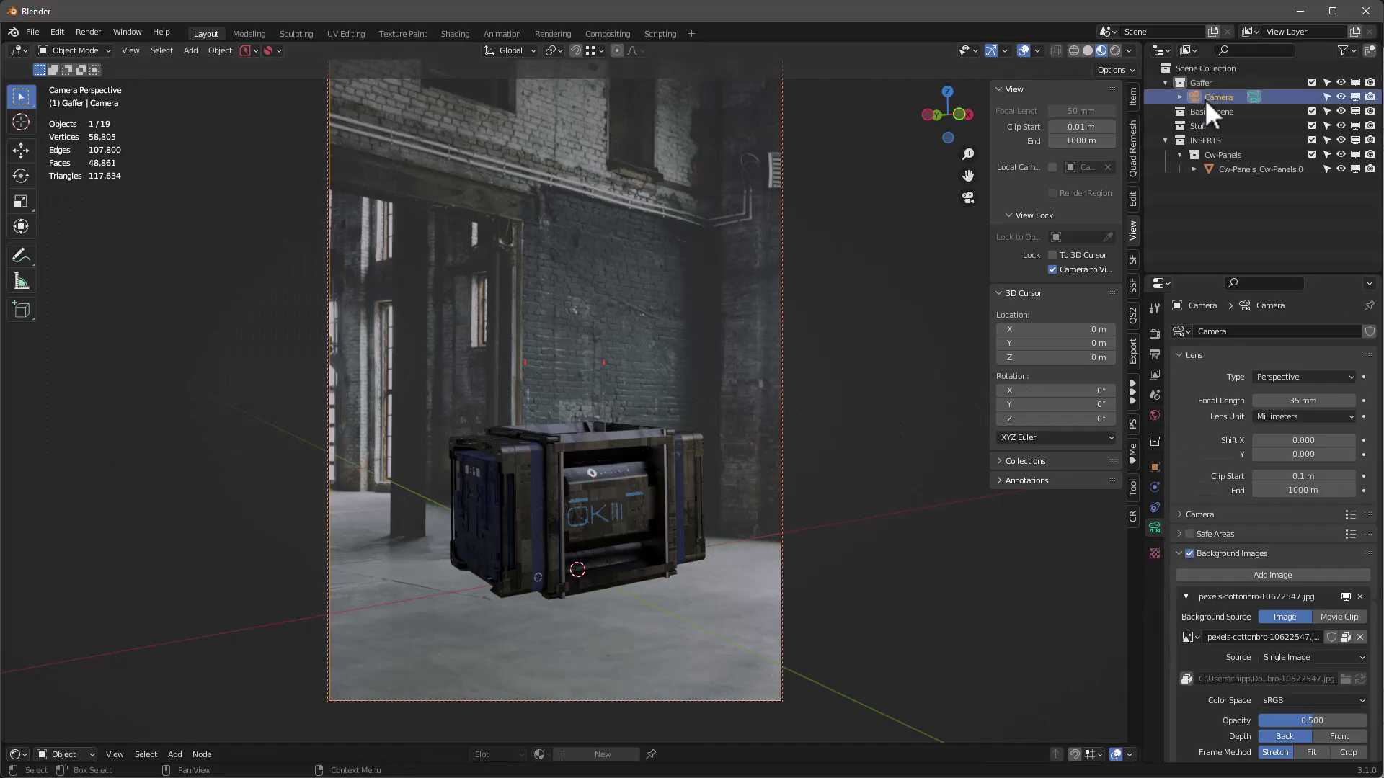
scroll(1216, 632, down, 3)
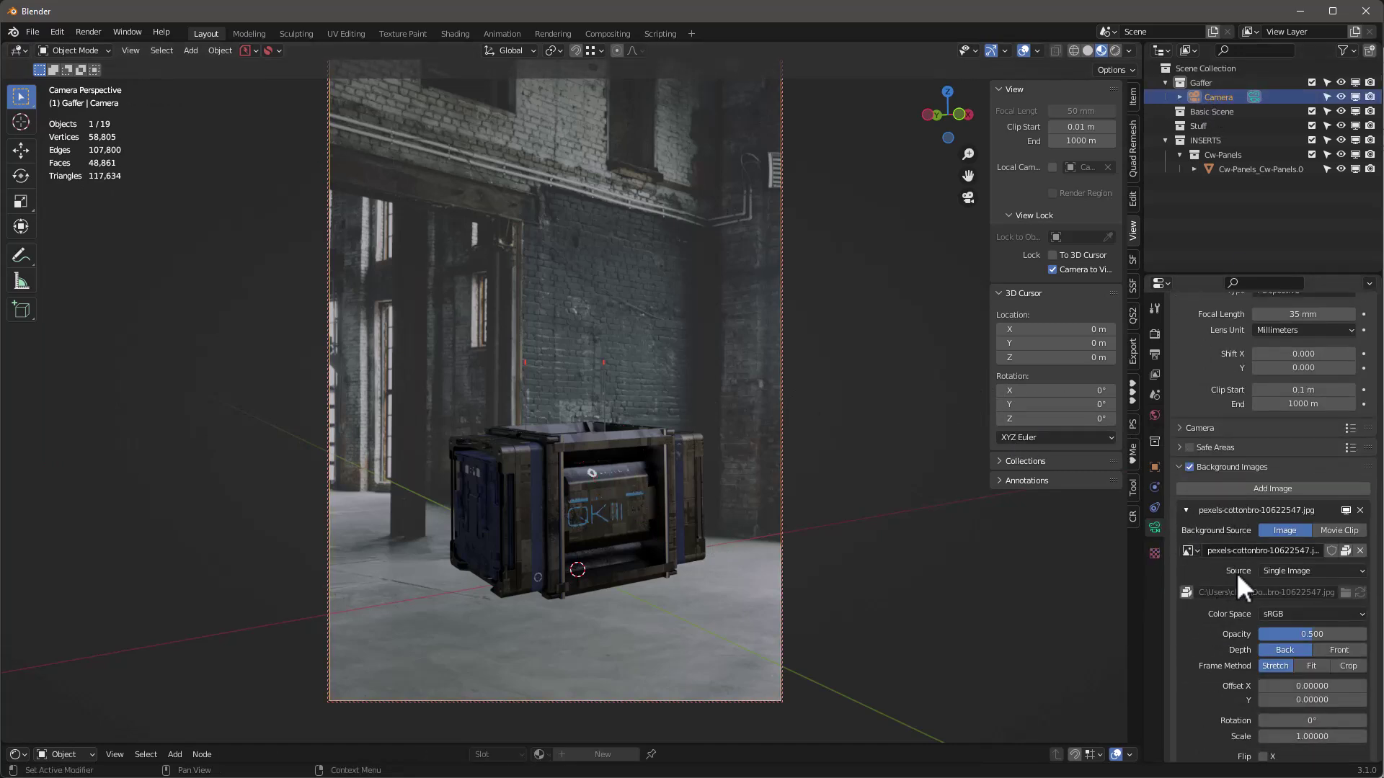
drag(1287, 627, 1365, 634)
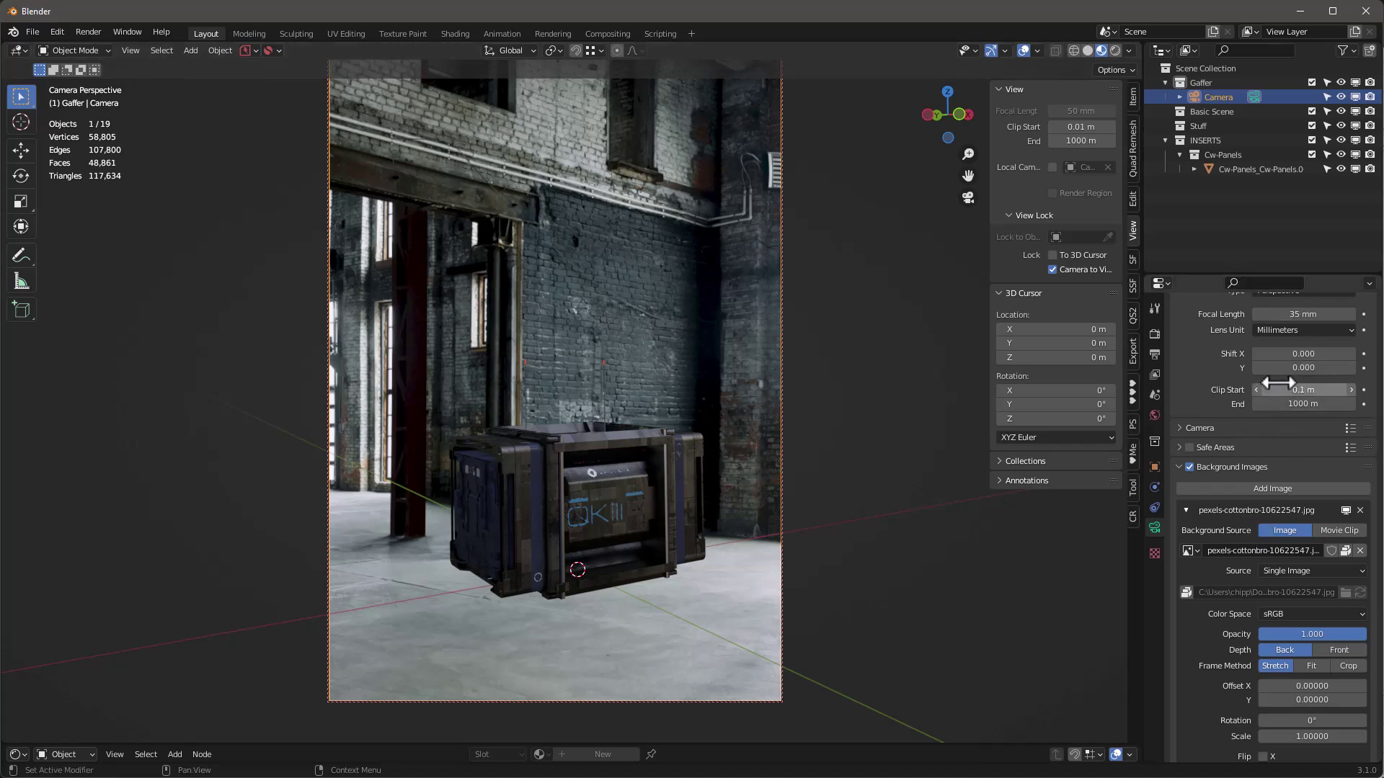
Step: Adjust the camera's vertical lens shift and reposition the camera so the crate sits lower on the warehouse floor
drag(1297, 367, 1329, 367)
shift+middle_drag(599, 581, 731, 478)
middle_drag(608, 540, 603, 550)
Step: Add a mesh plane under the crate and scale it up to about 7.54 m wide as a floor
key(alt+a)
key(shift+a)
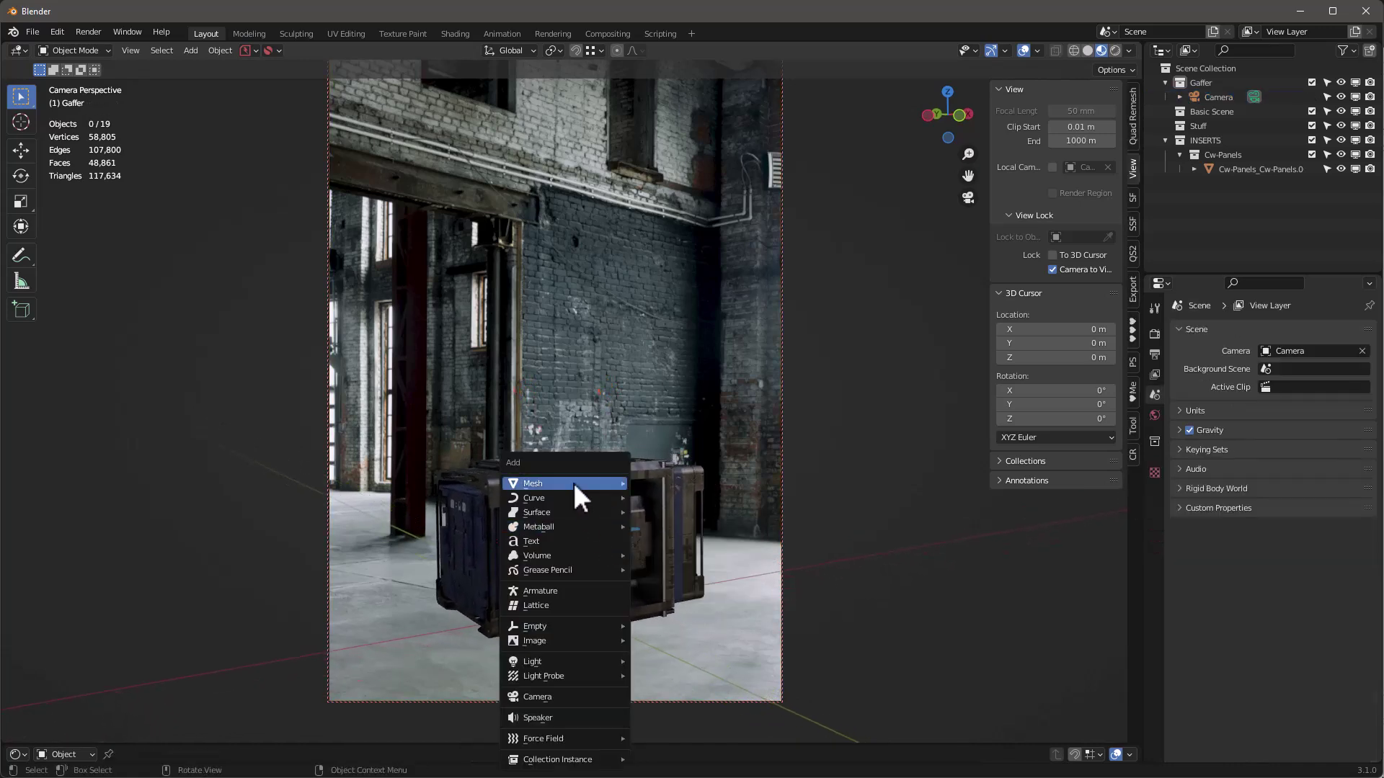
mouse_move(573, 482)
click(682, 173)
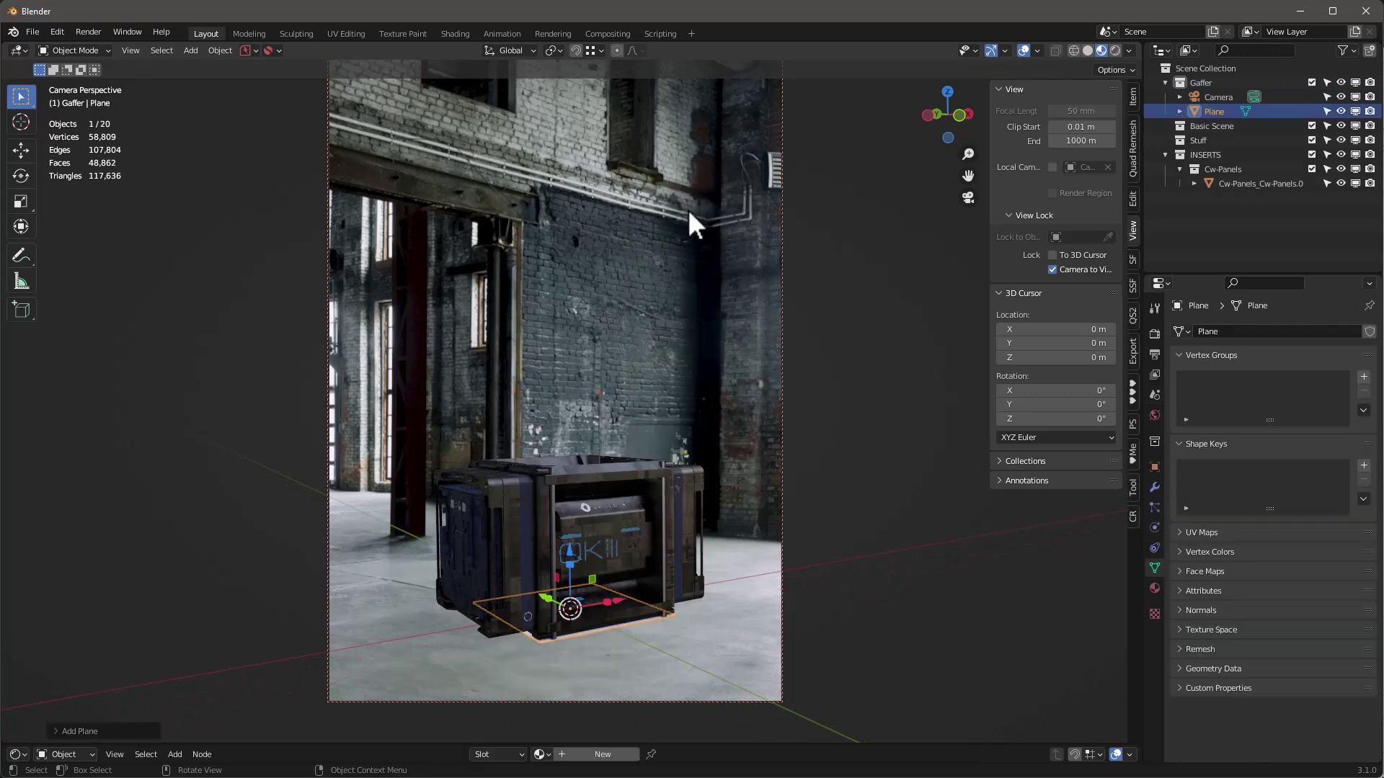
key(s)
click(3, 688)
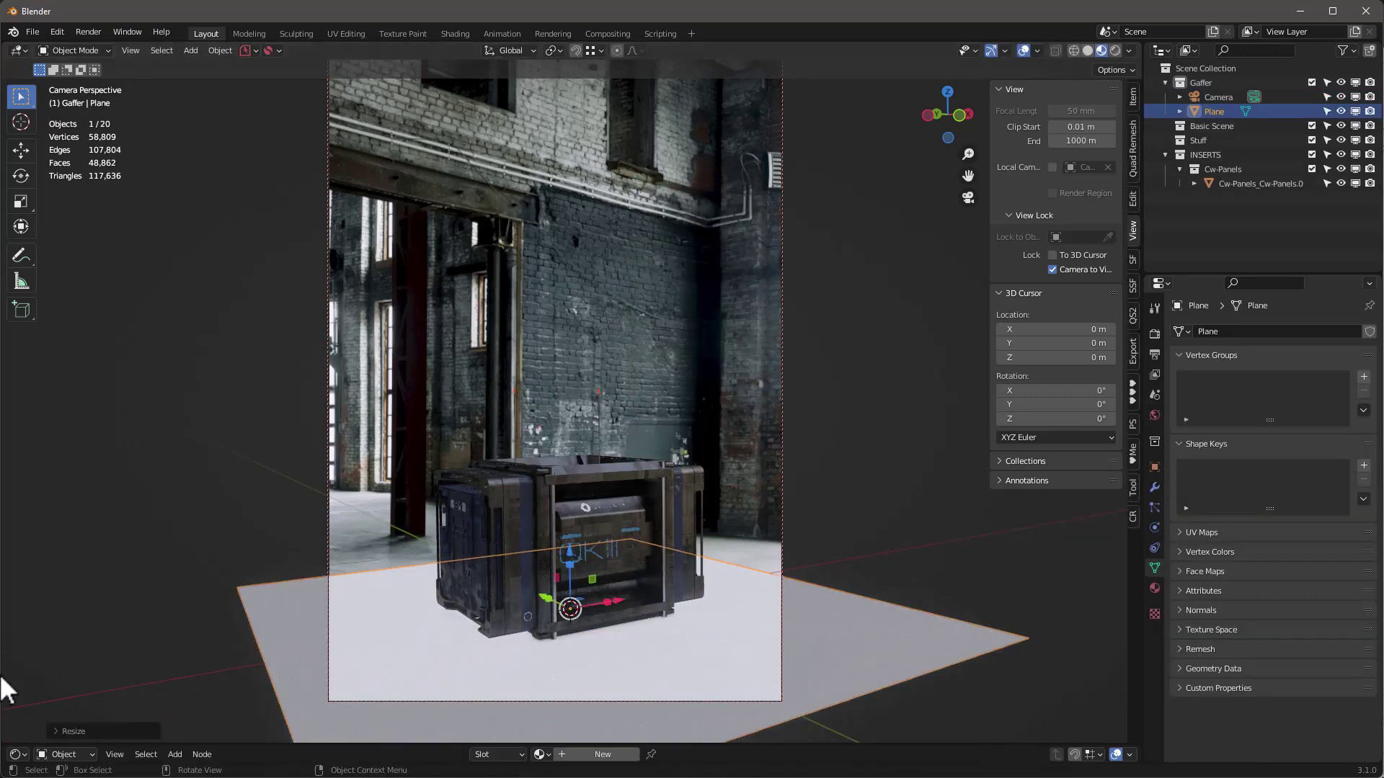
Step: Move the plane vertically along Z to a height of about 0.45 m
key(g)
key(z)
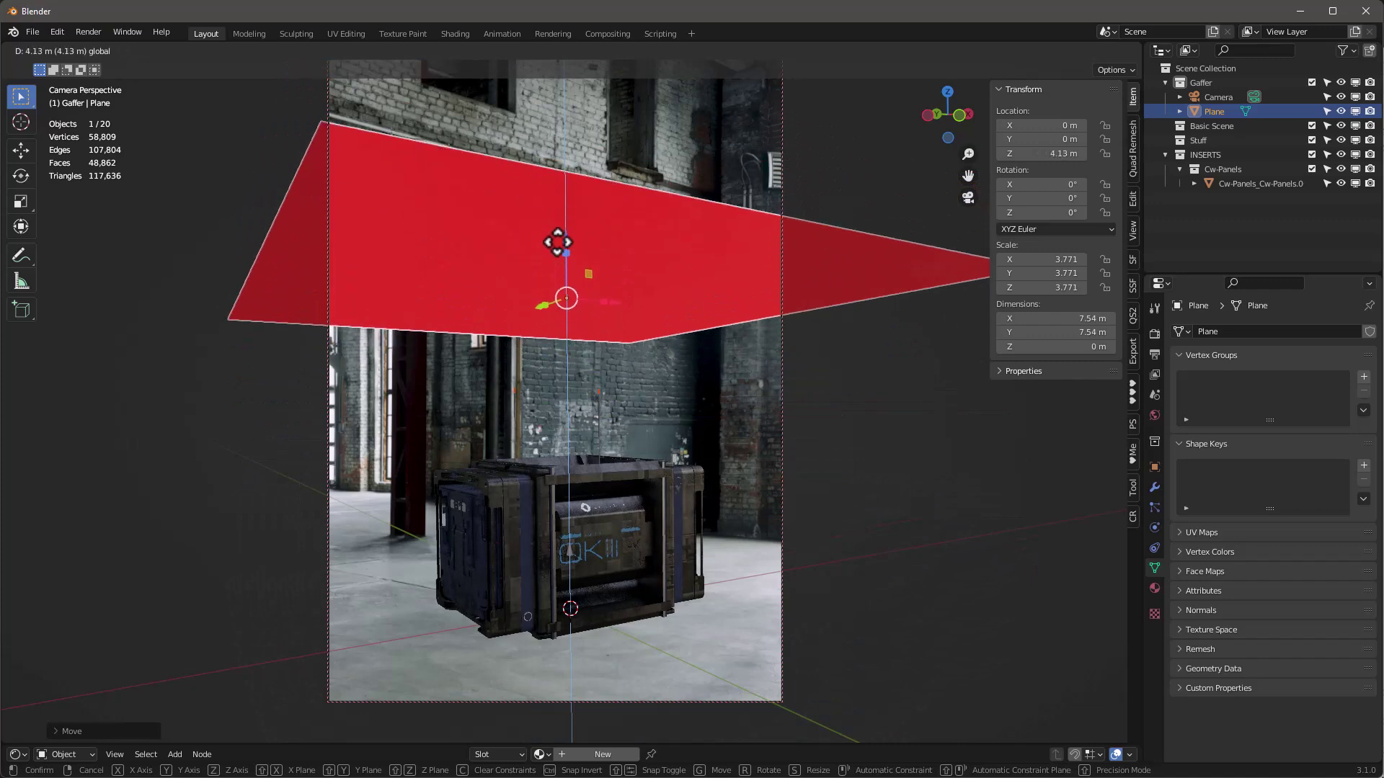
click(639, 517)
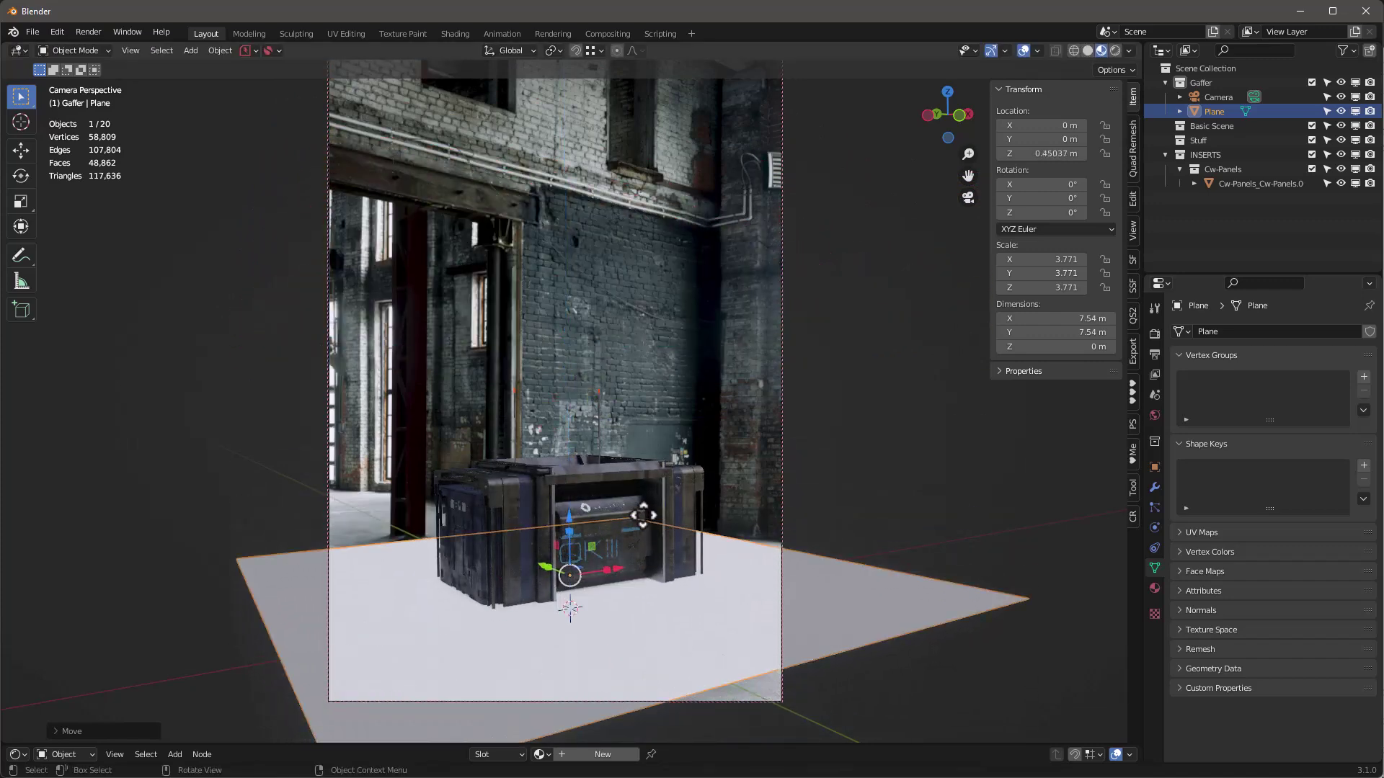
Step: Shorten the camera's focal length to widen the view of the crate and plane
click(1217, 97)
click(1308, 399)
text(38)
key(Return)
Step: Lower the plane along Z to about -1.36 m
click(1214, 111)
key(g)
key(z)
click(542, 536)
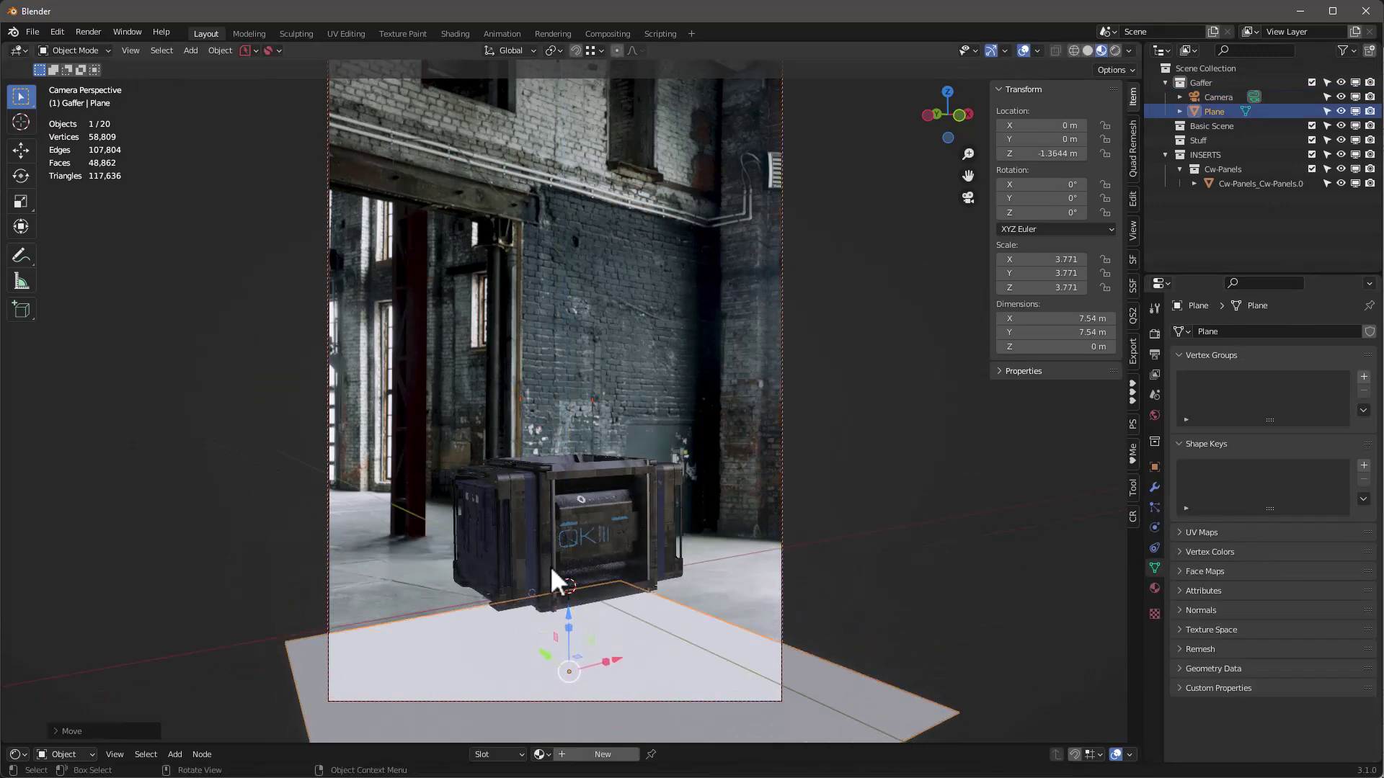
Step: Orbit the locked camera to refine the angle of the crate and plane against the warehouse photo
middle_drag(542, 521, 695, 500)
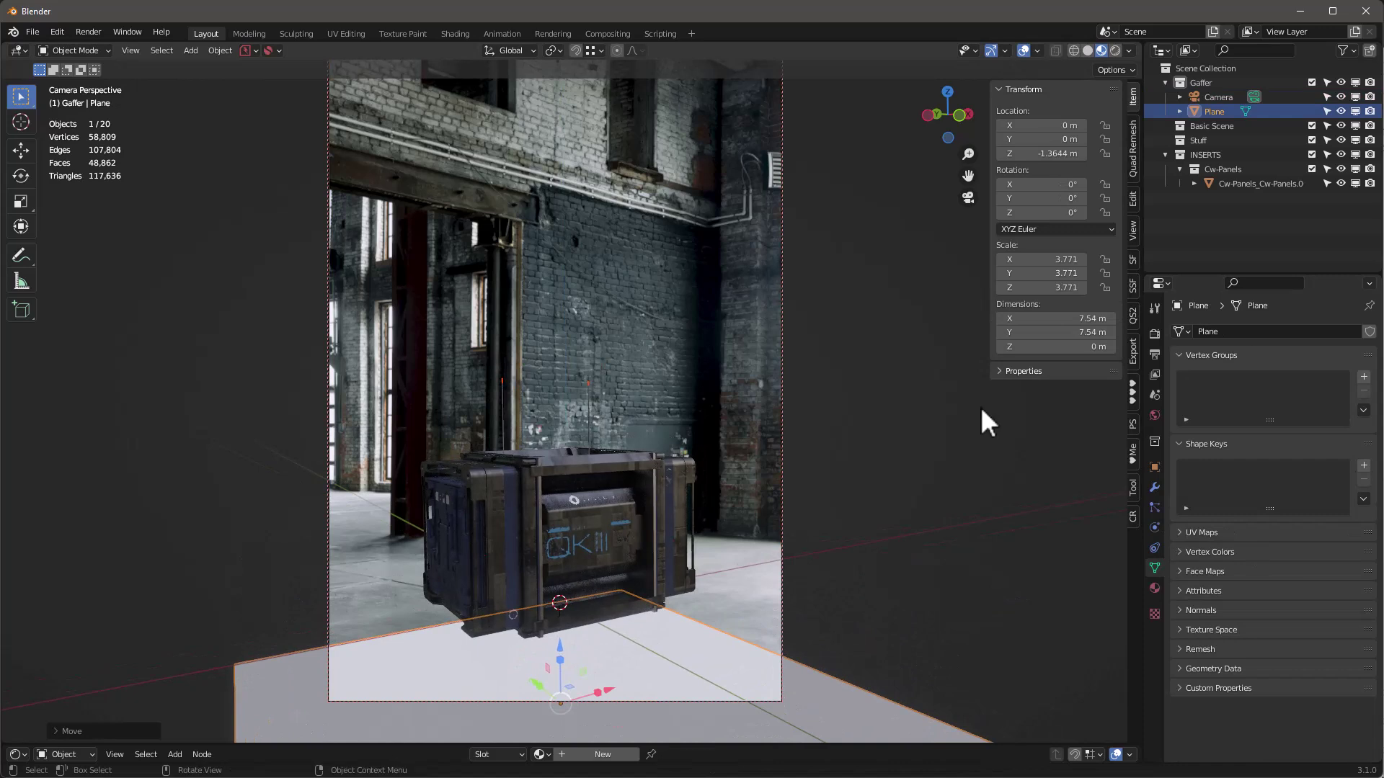
click(1133, 232)
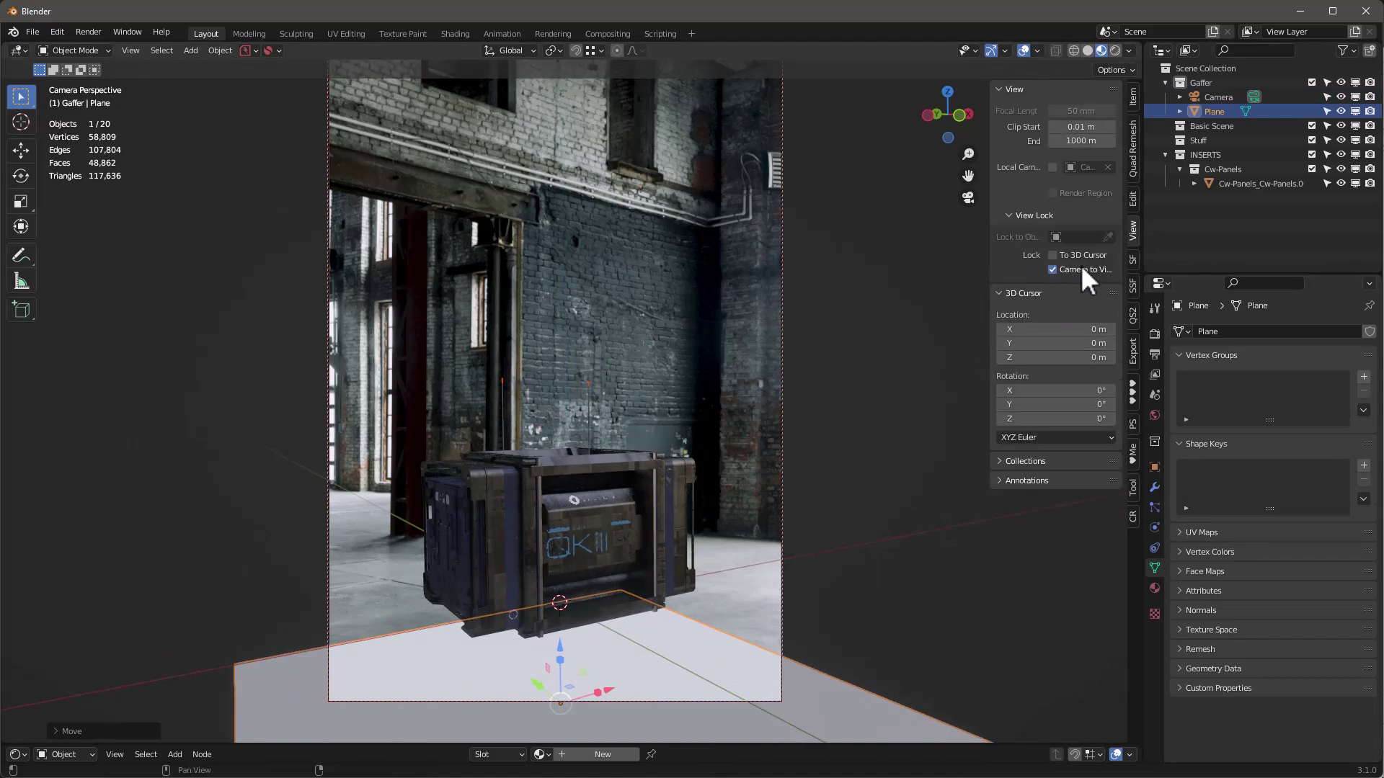
scroll(574, 550, up, 2)
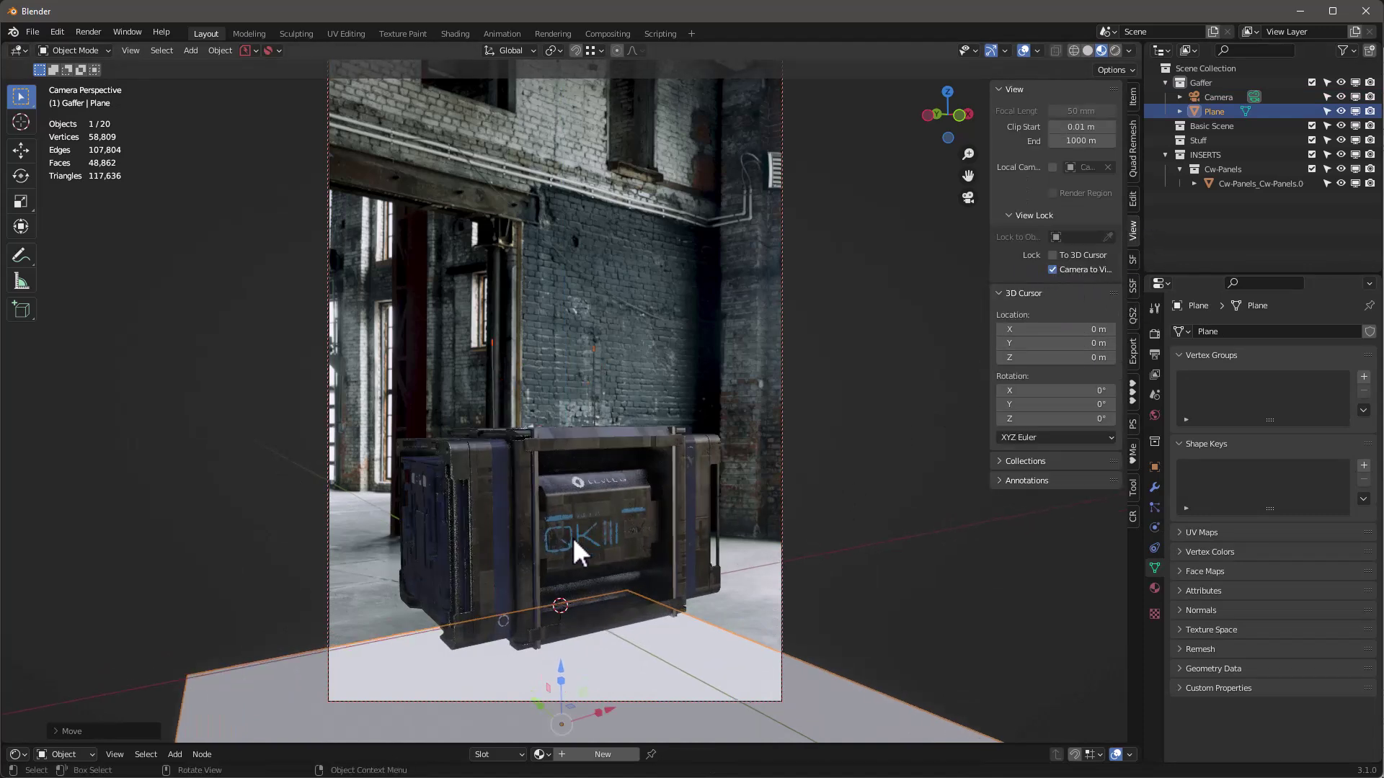
scroll(573, 534, down, 2)
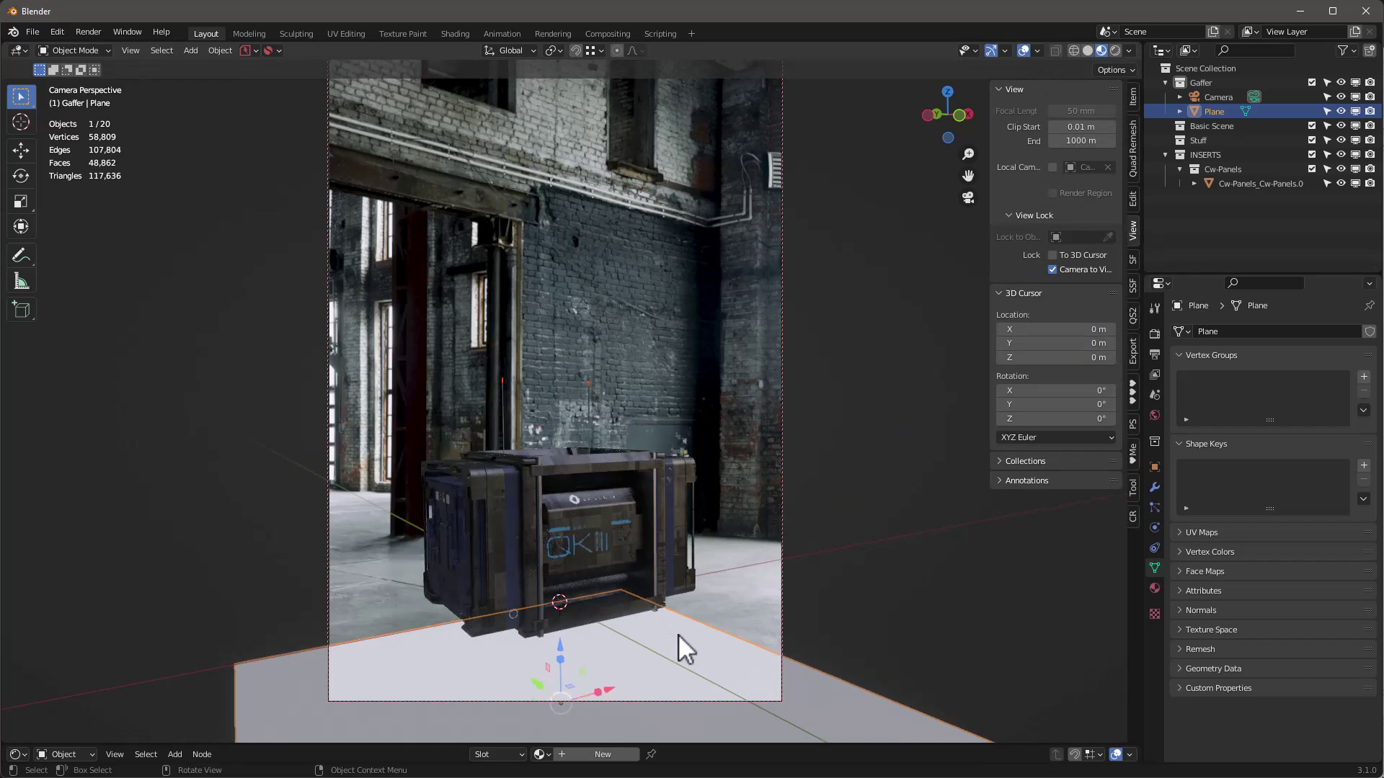
Step: Set the floor plane's Z location to 0 m and deselect it
click(1132, 101)
click(1022, 152)
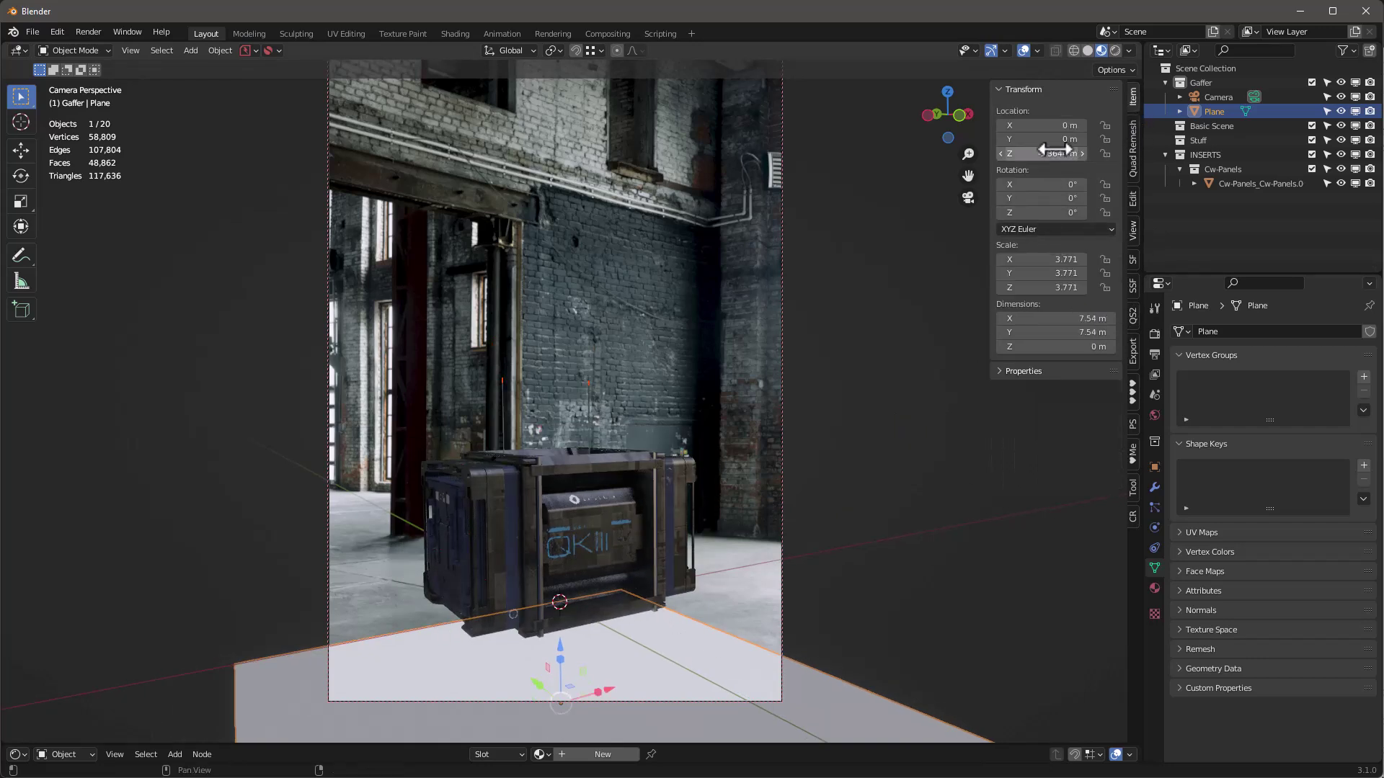
text(0)
key(Return)
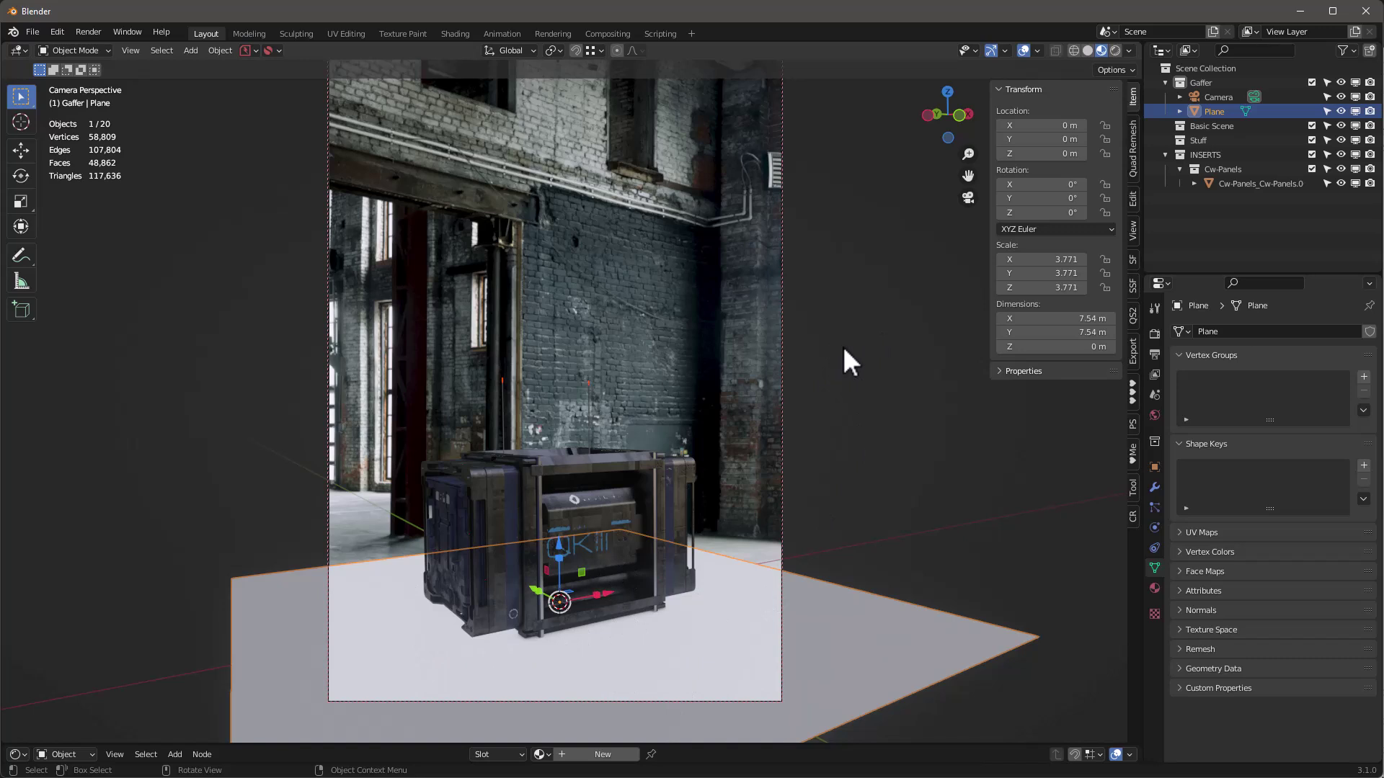
click(871, 413)
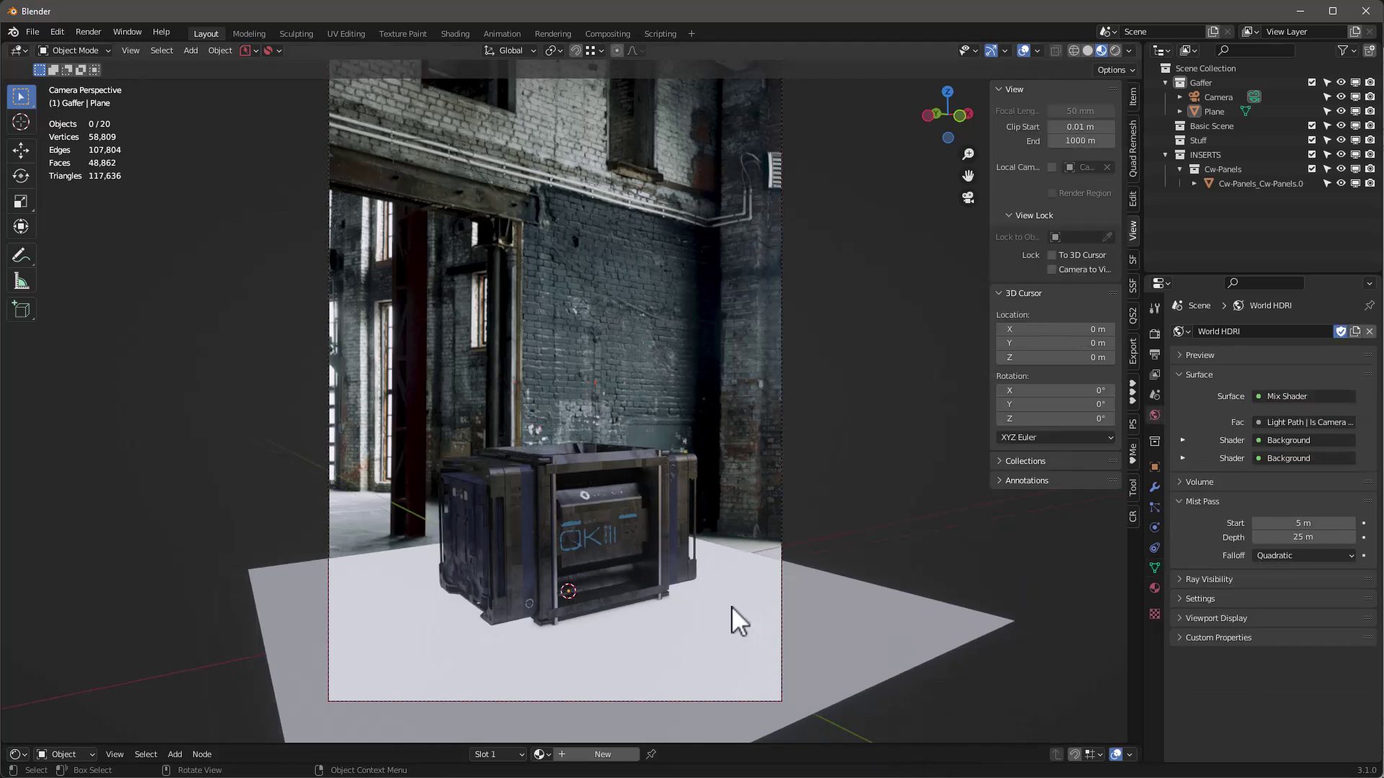
Step: Hide the floor plane in the viewport so only the crate remains over the warehouse photo
click(732, 605)
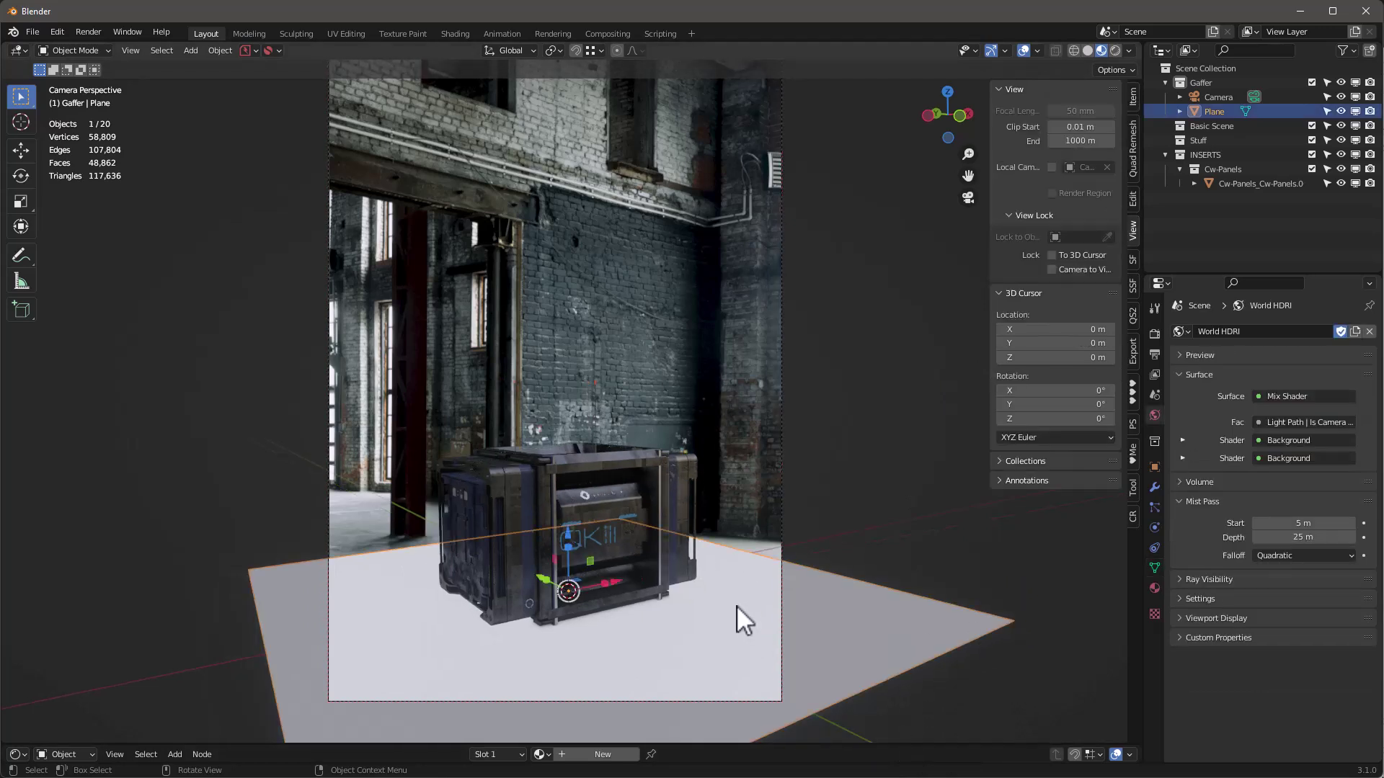
scroll(828, 461, down, 1)
scroll(837, 434, up, 1)
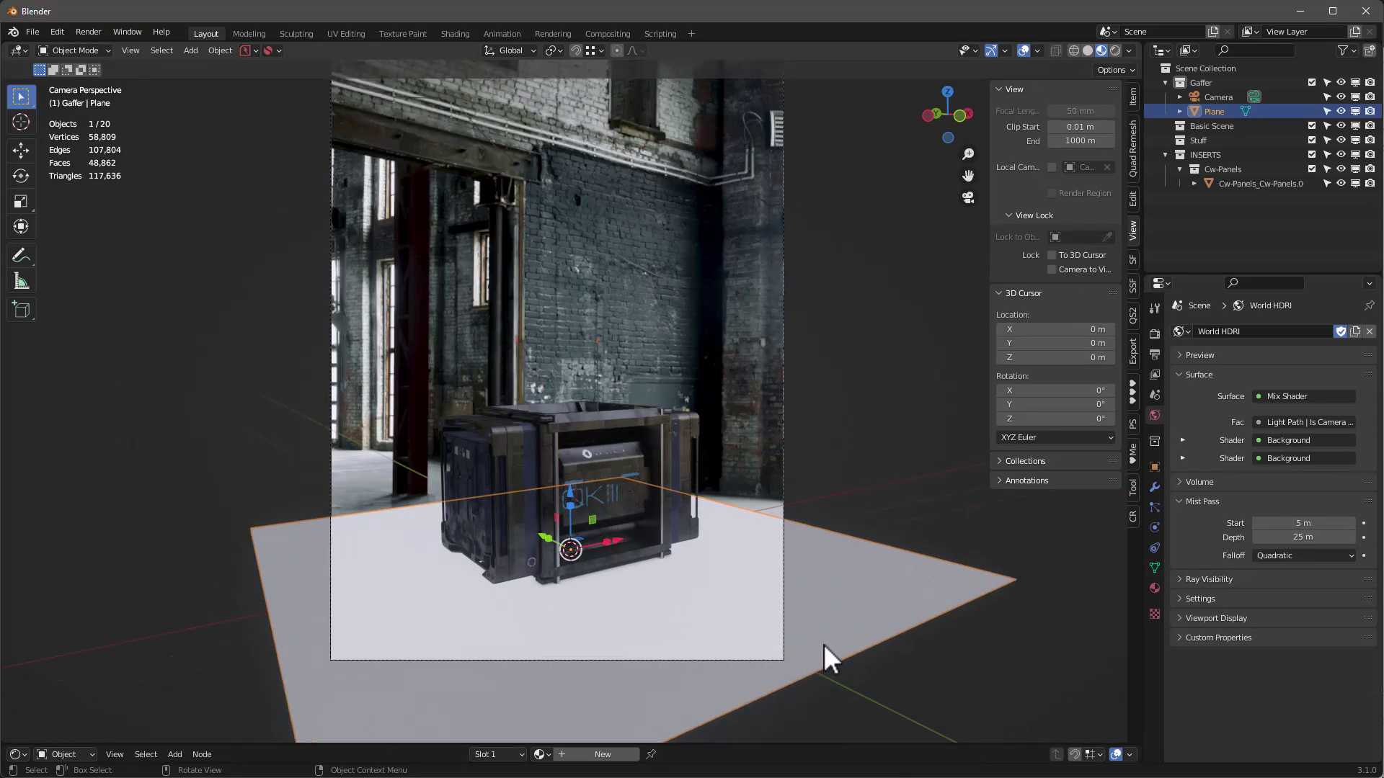
click(1340, 111)
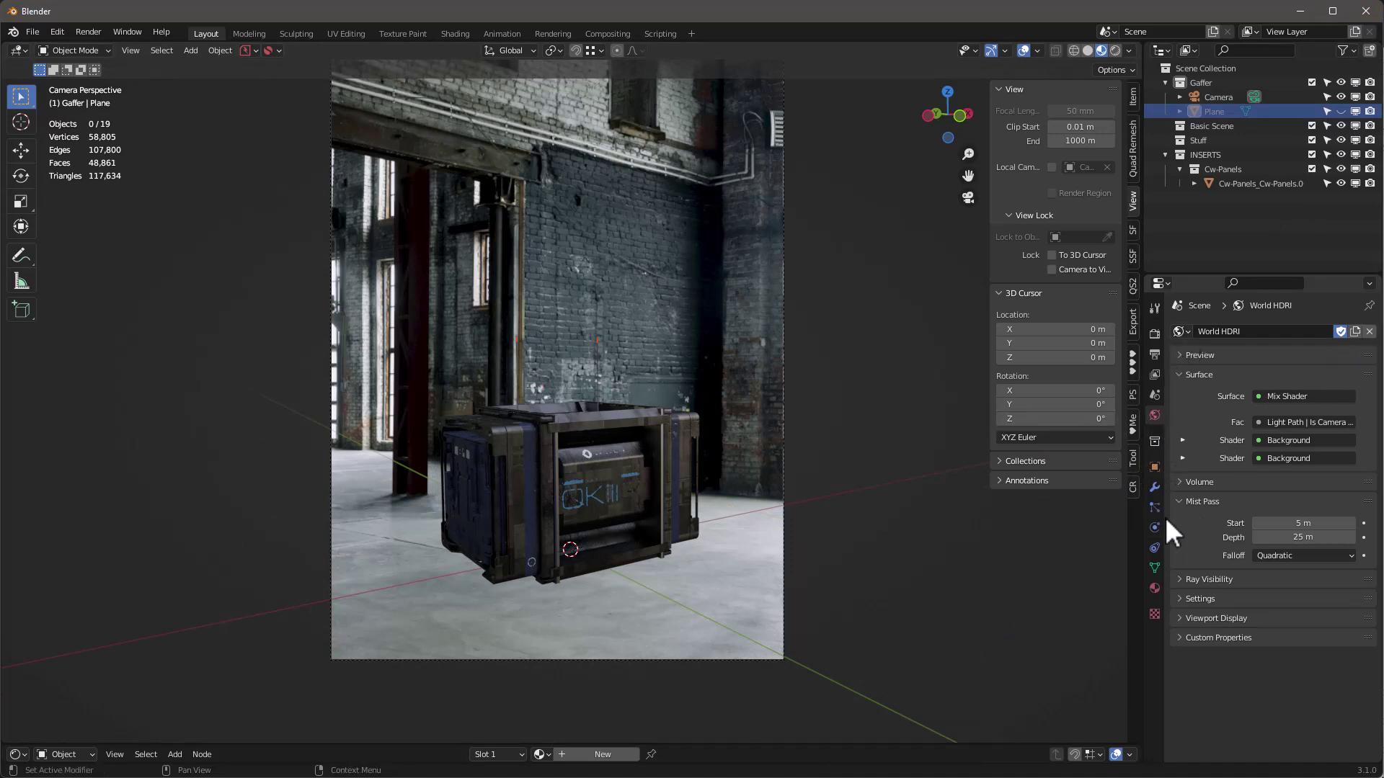
Step: Enlarge the shader editor, switch it to World shading, and replace the World HDRI with a new world
drag(853, 745, 793, 554)
click(62, 552)
click(64, 586)
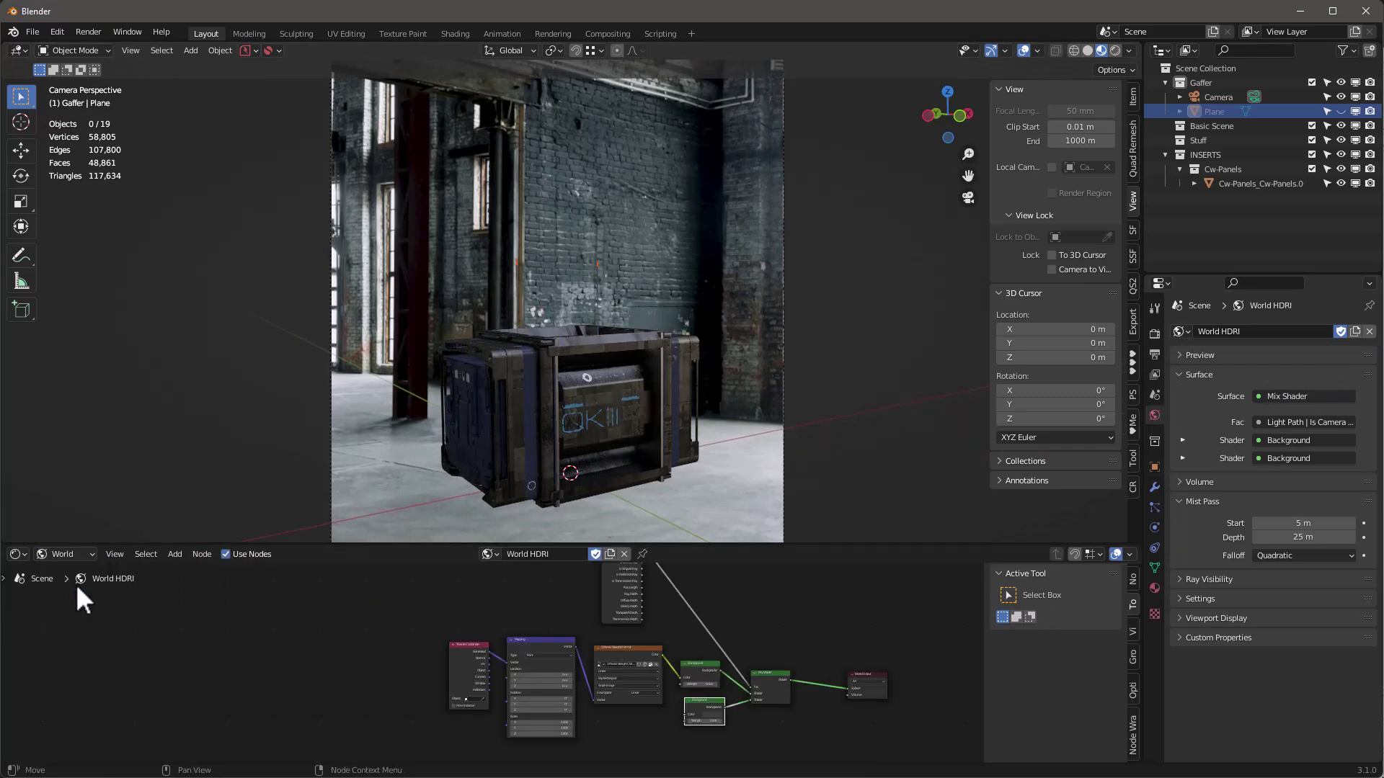
click(622, 554)
click(585, 555)
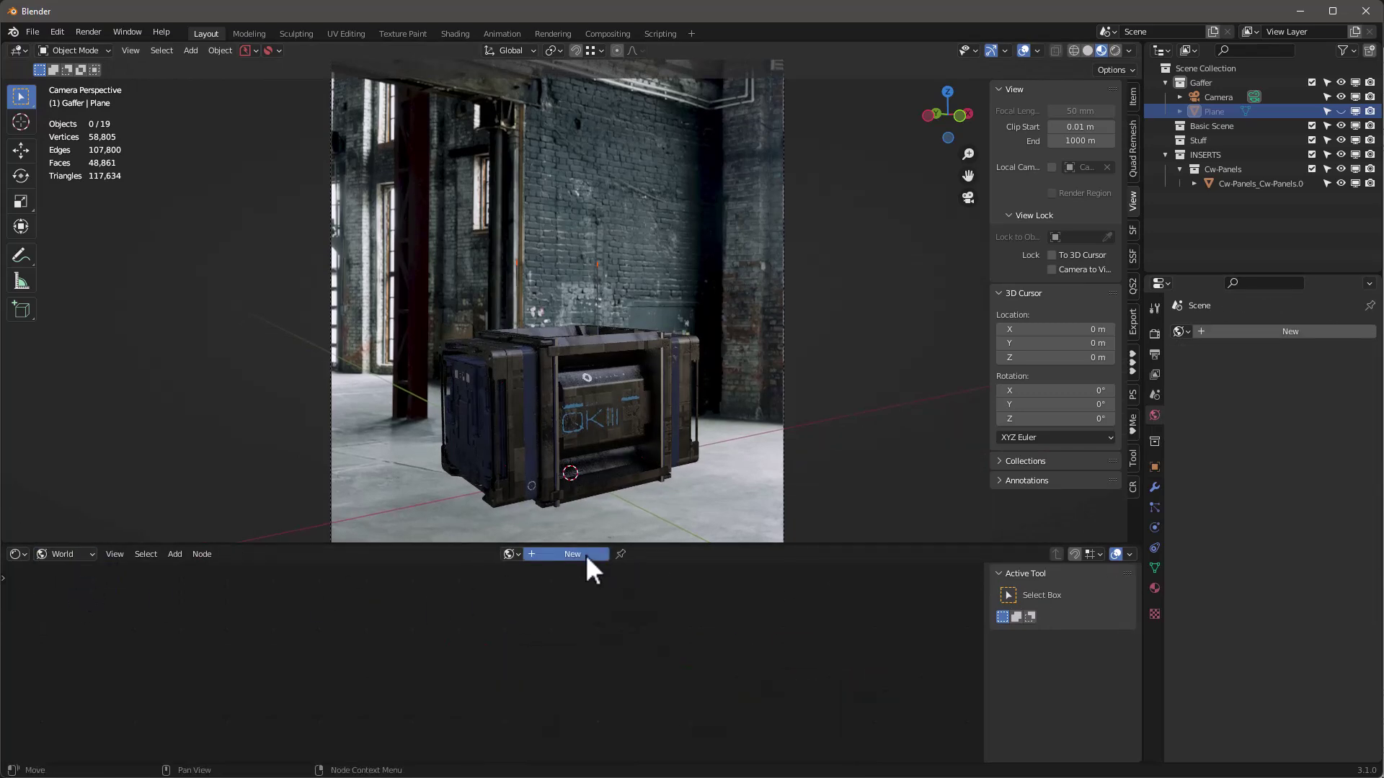
scroll(882, 628, up, 3)
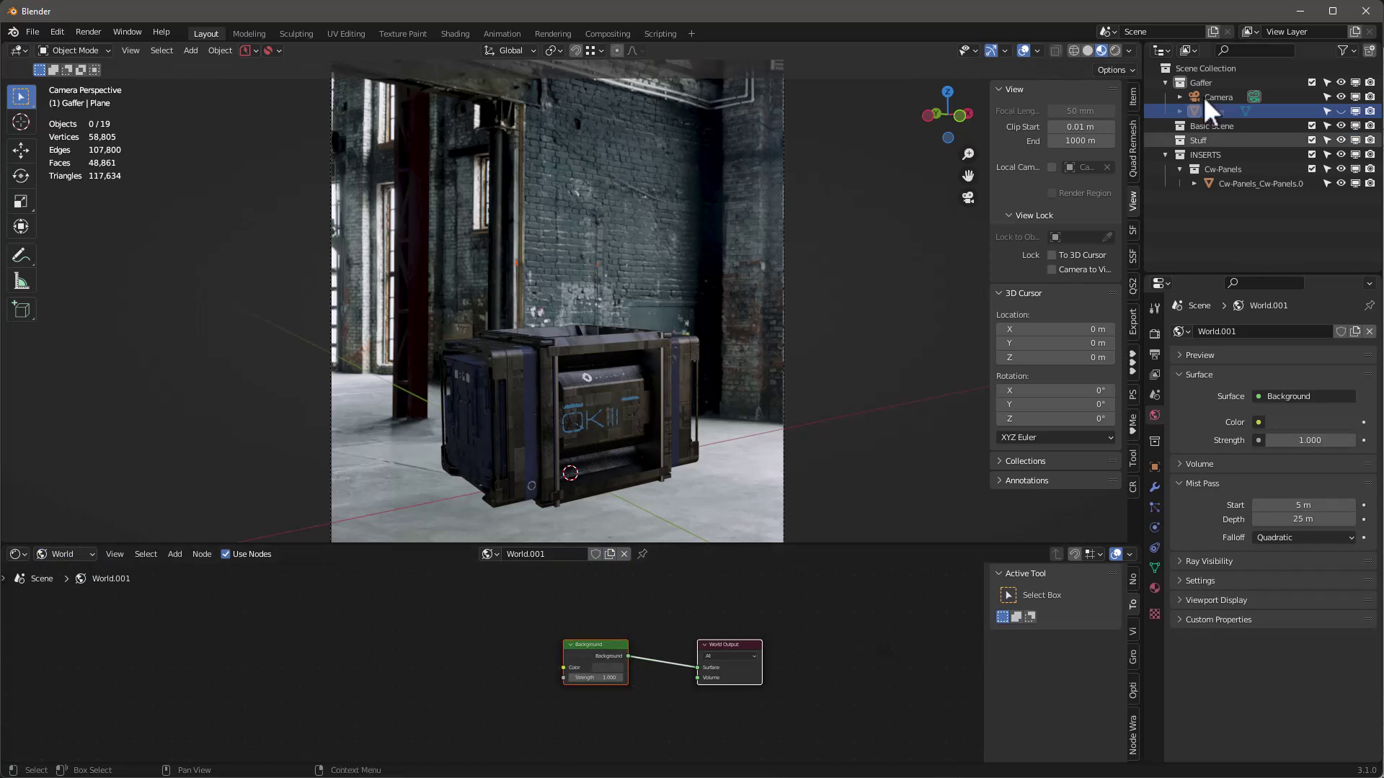
Step: Switch the viewport to rendered shading and add Texture Coordinate, Mapping and Environment Texture nodes to the world's Background node
click(1127, 50)
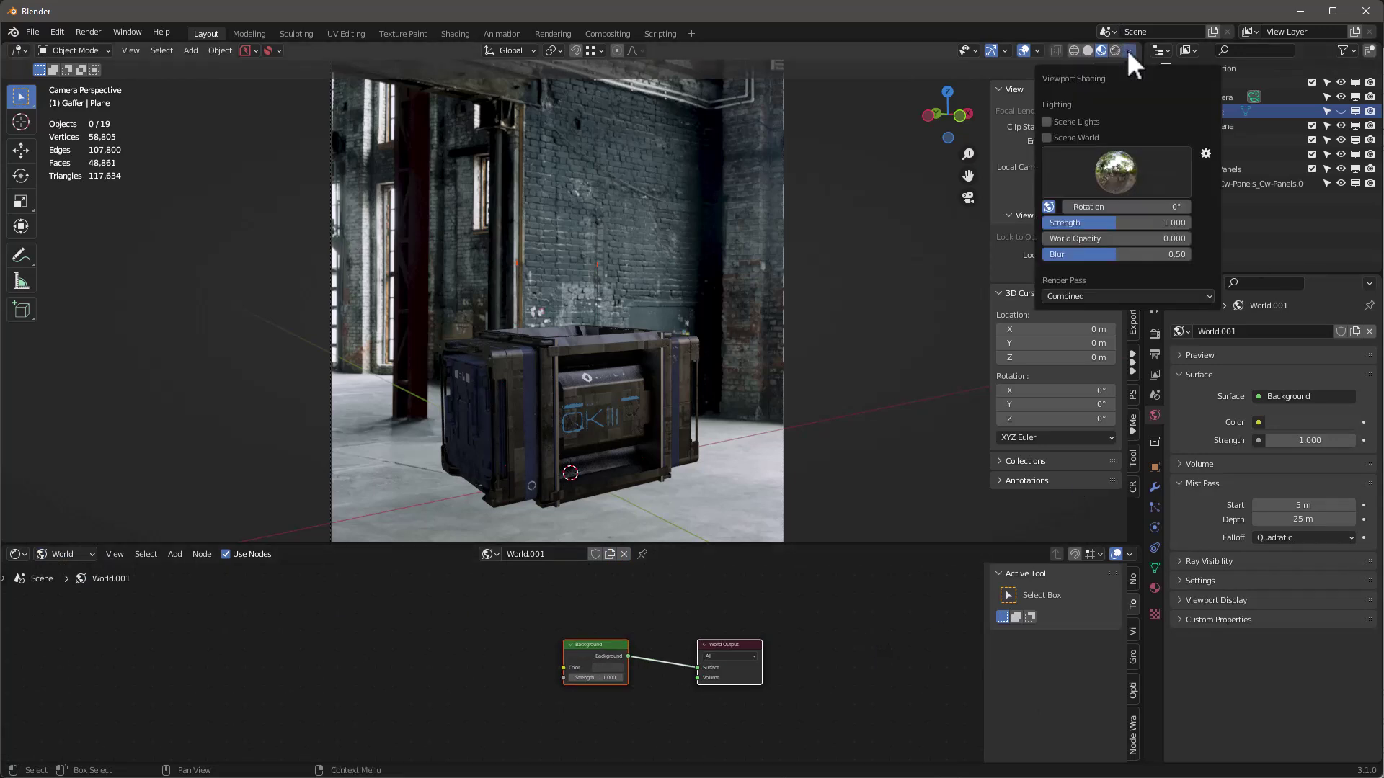
click(1129, 52)
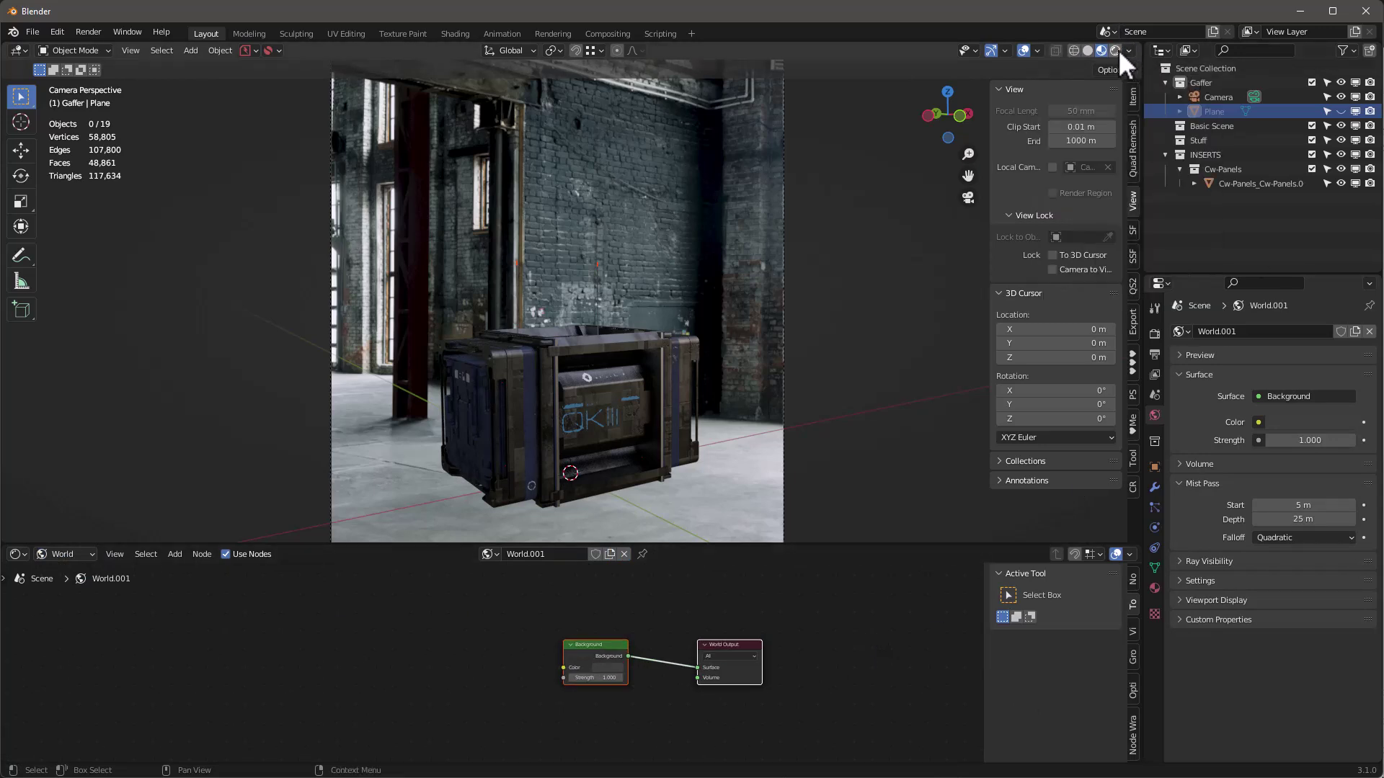
click(604, 644)
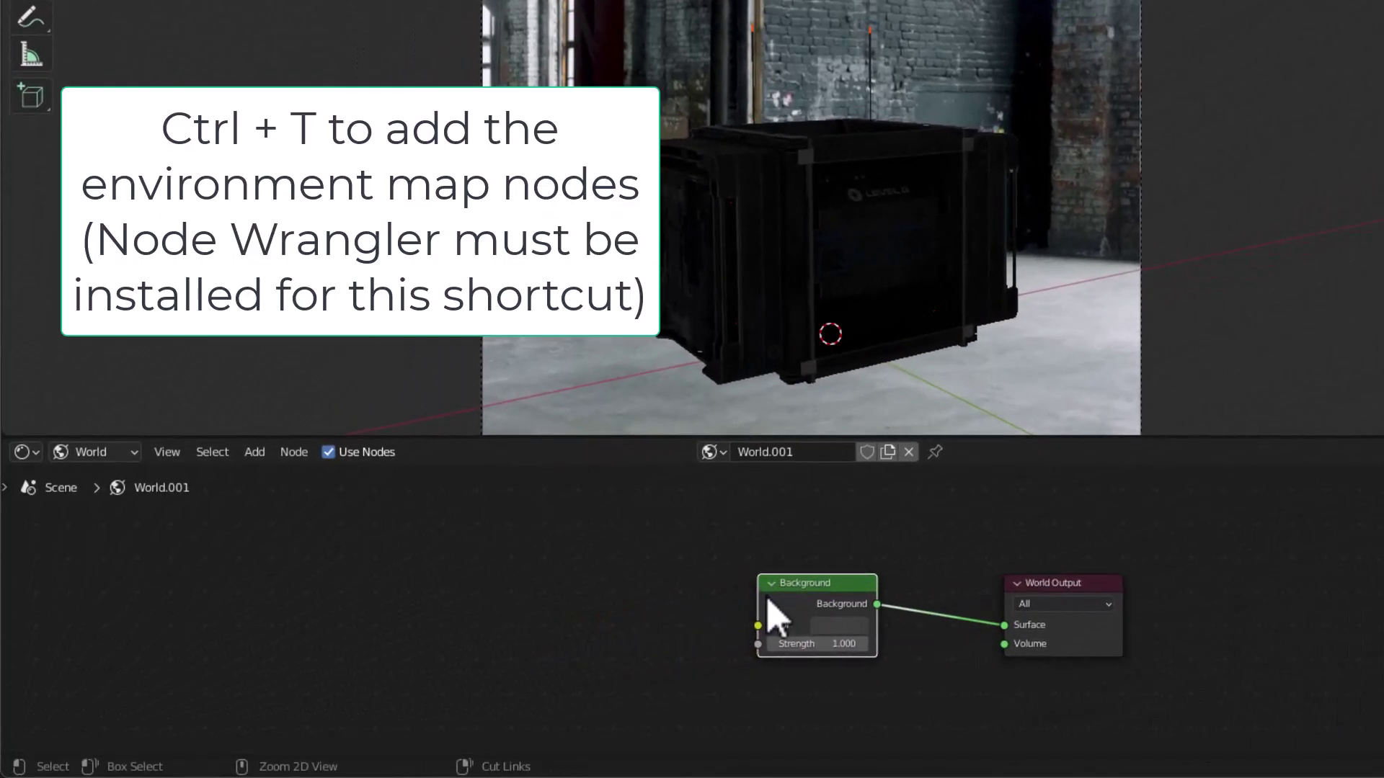
key(ctrl+t)
drag(750, 549, 564, 620)
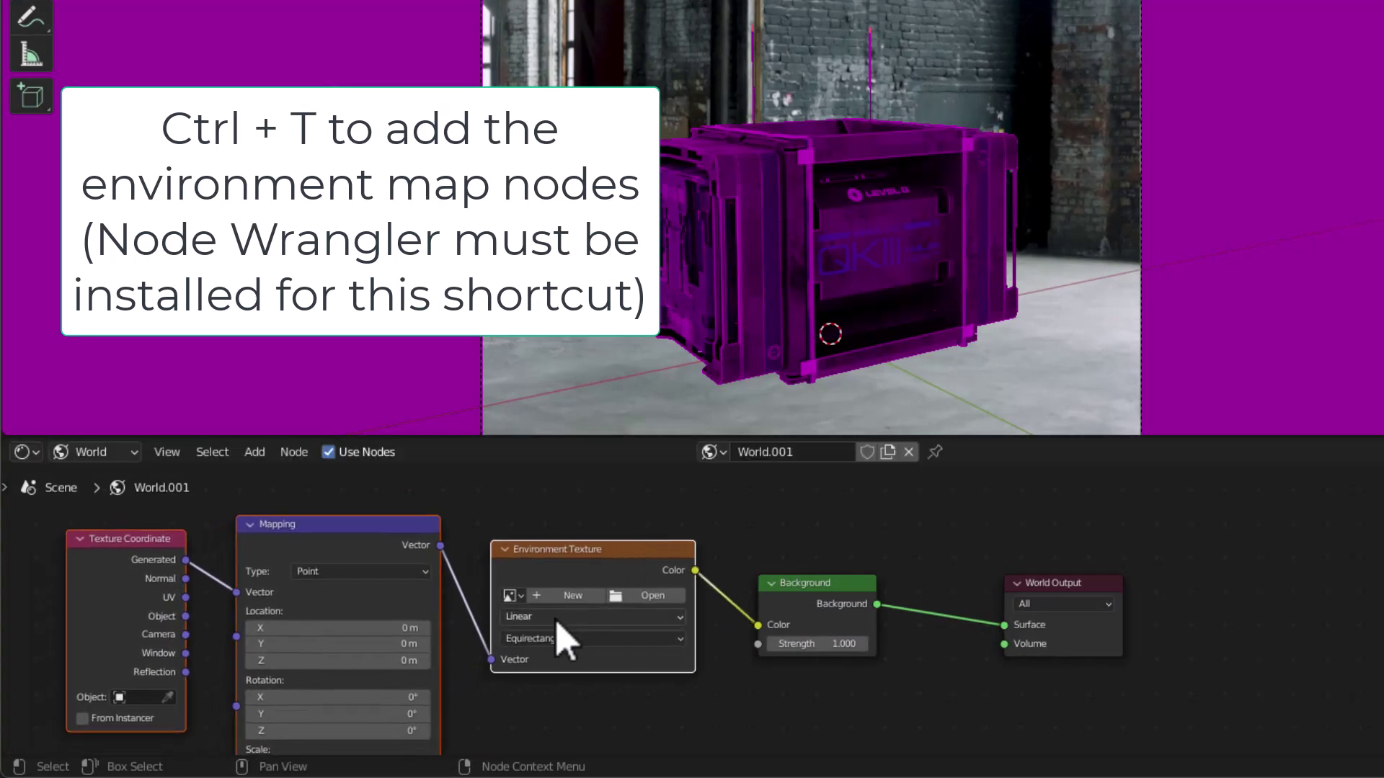
Step: Assign the existing image pexels-cottonbro-10622547.jpg to the Environment Texture node
scroll(562, 618, up, 2)
click(513, 593)
scroll(569, 565, down, 5)
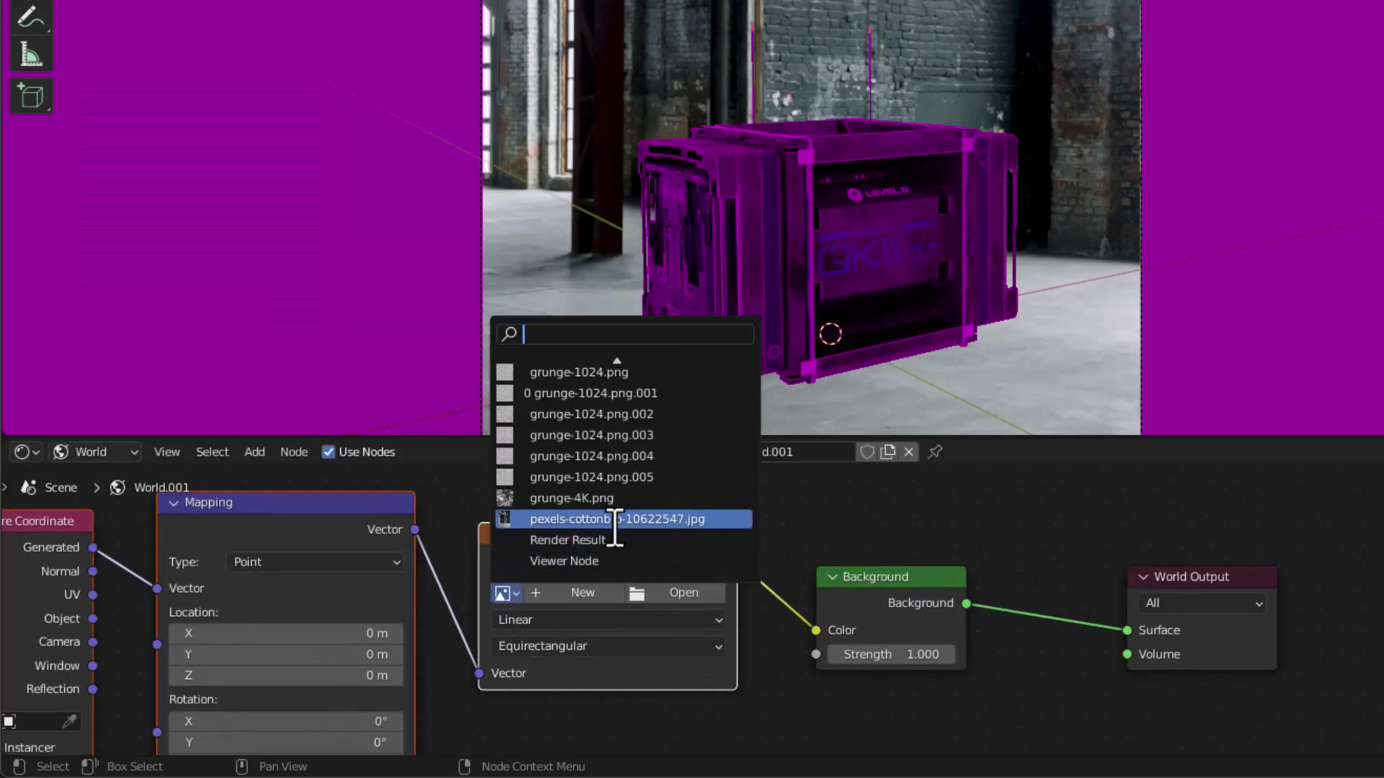
click(618, 519)
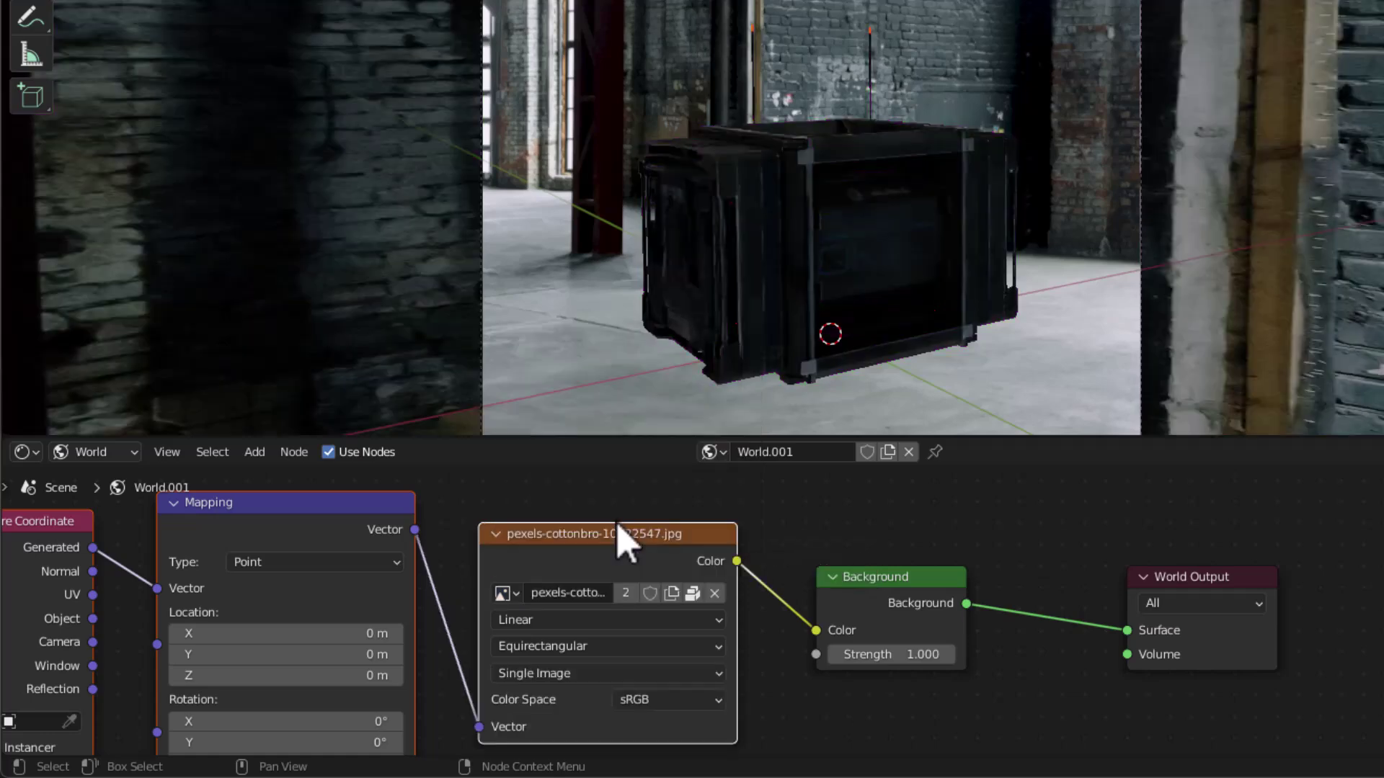
Step: Set the world Background node's strength to 2
scroll(444, 238, down, 2)
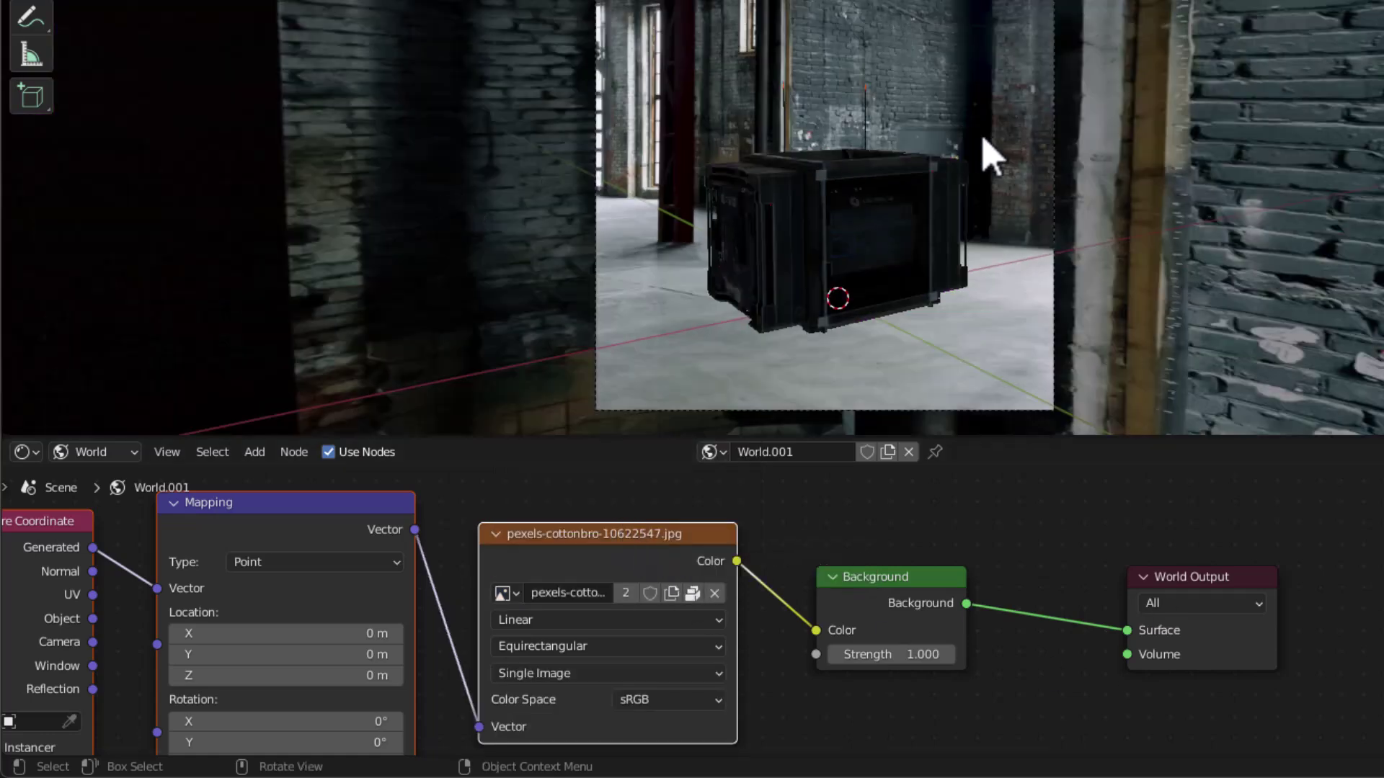
middle_drag(982, 144, 988, 160)
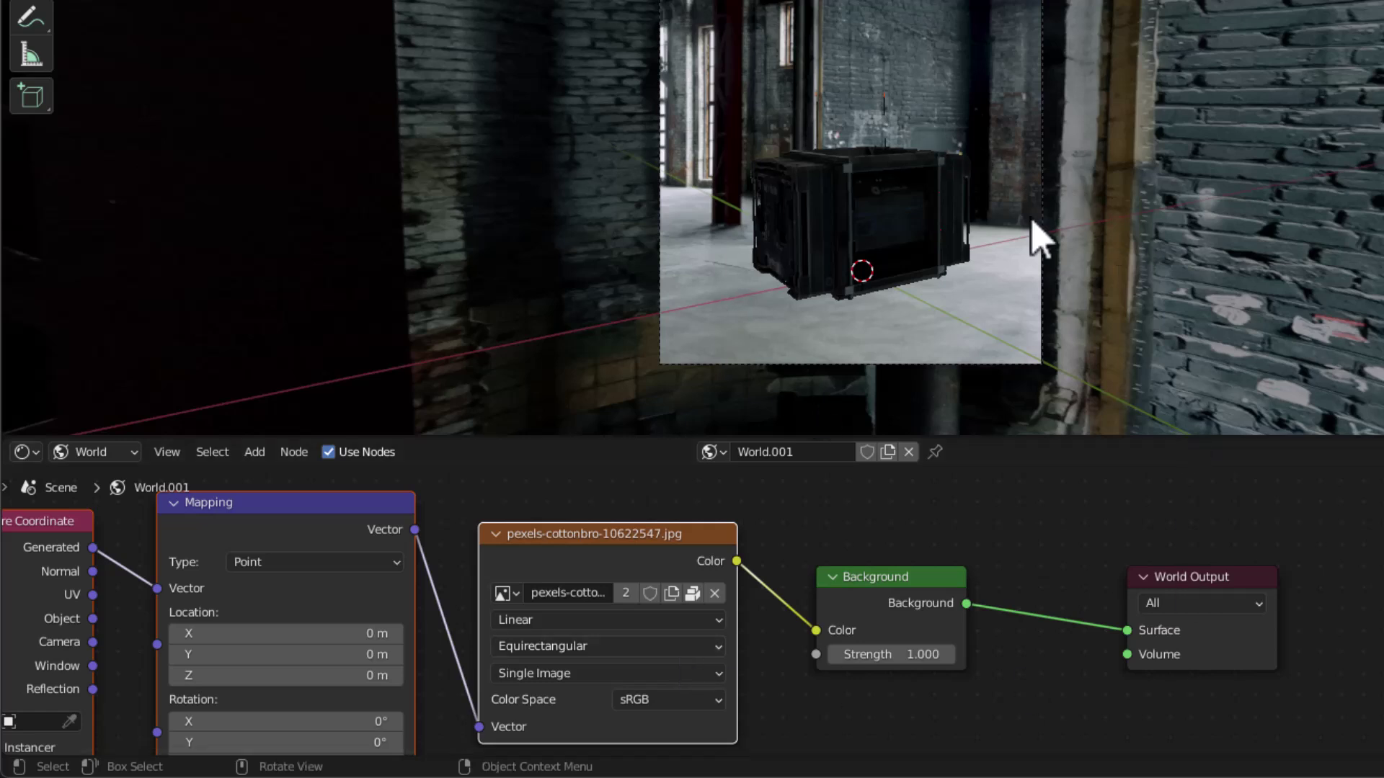
click(908, 655)
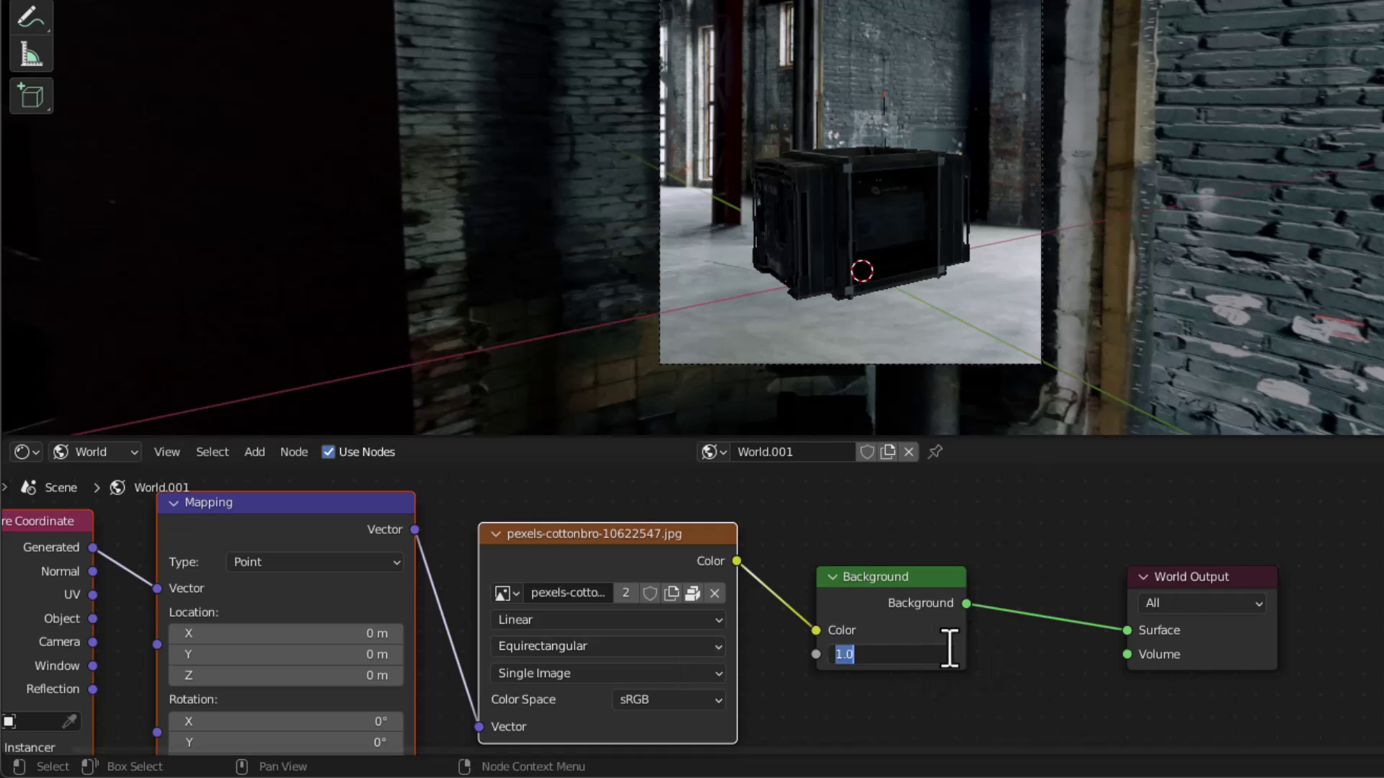
text(2)
key(Return)
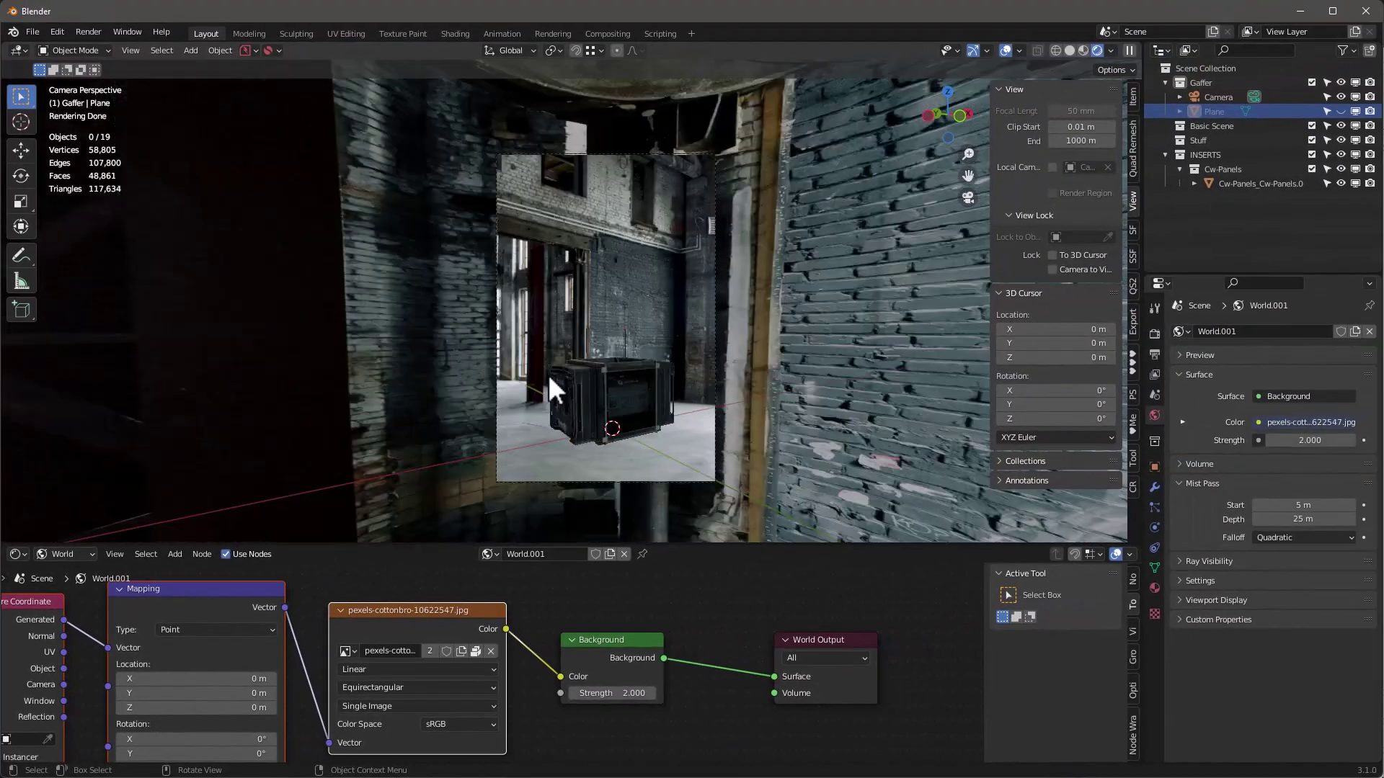
Step: Switch the viewport to Material Preview shading and enable Scene Lights and Scene World for its lighting
scroll(648, 423, up, 3)
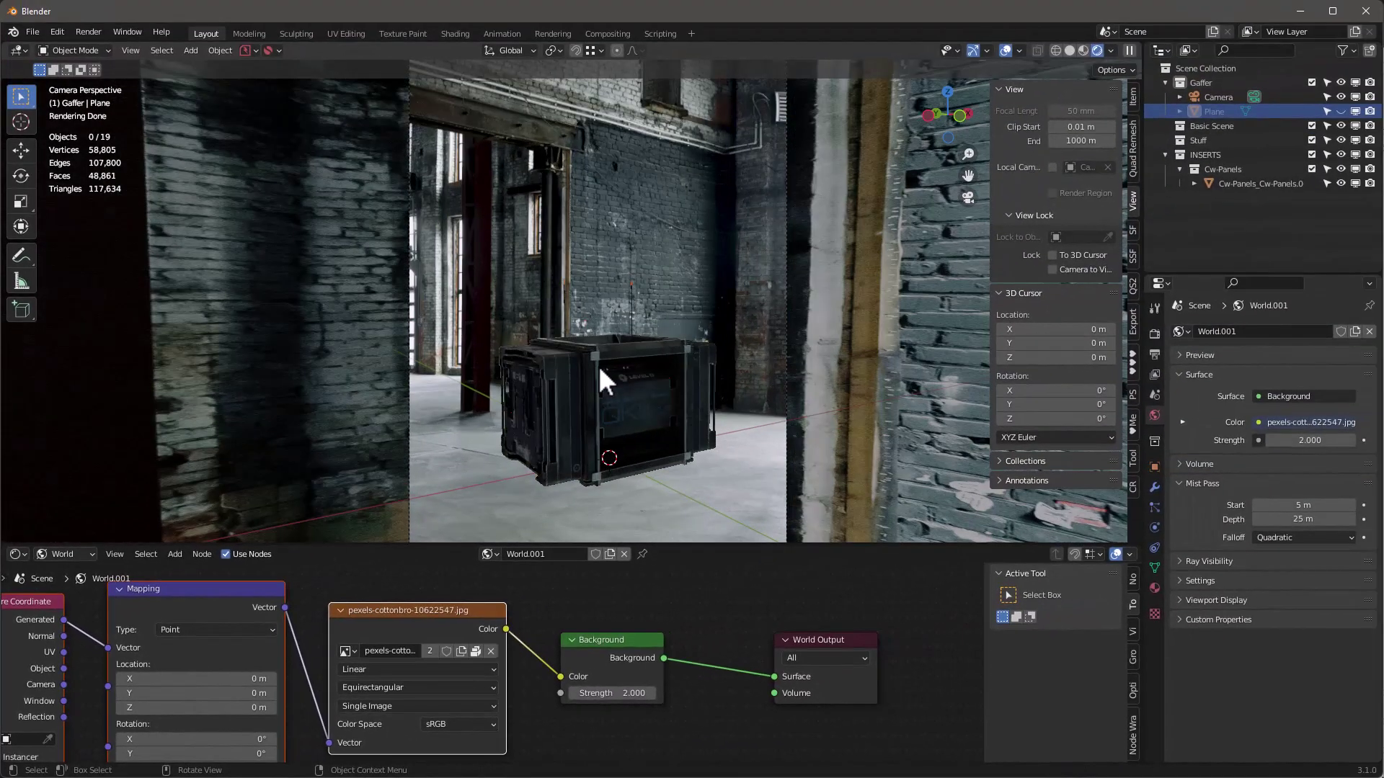
scroll(601, 365, down, 2)
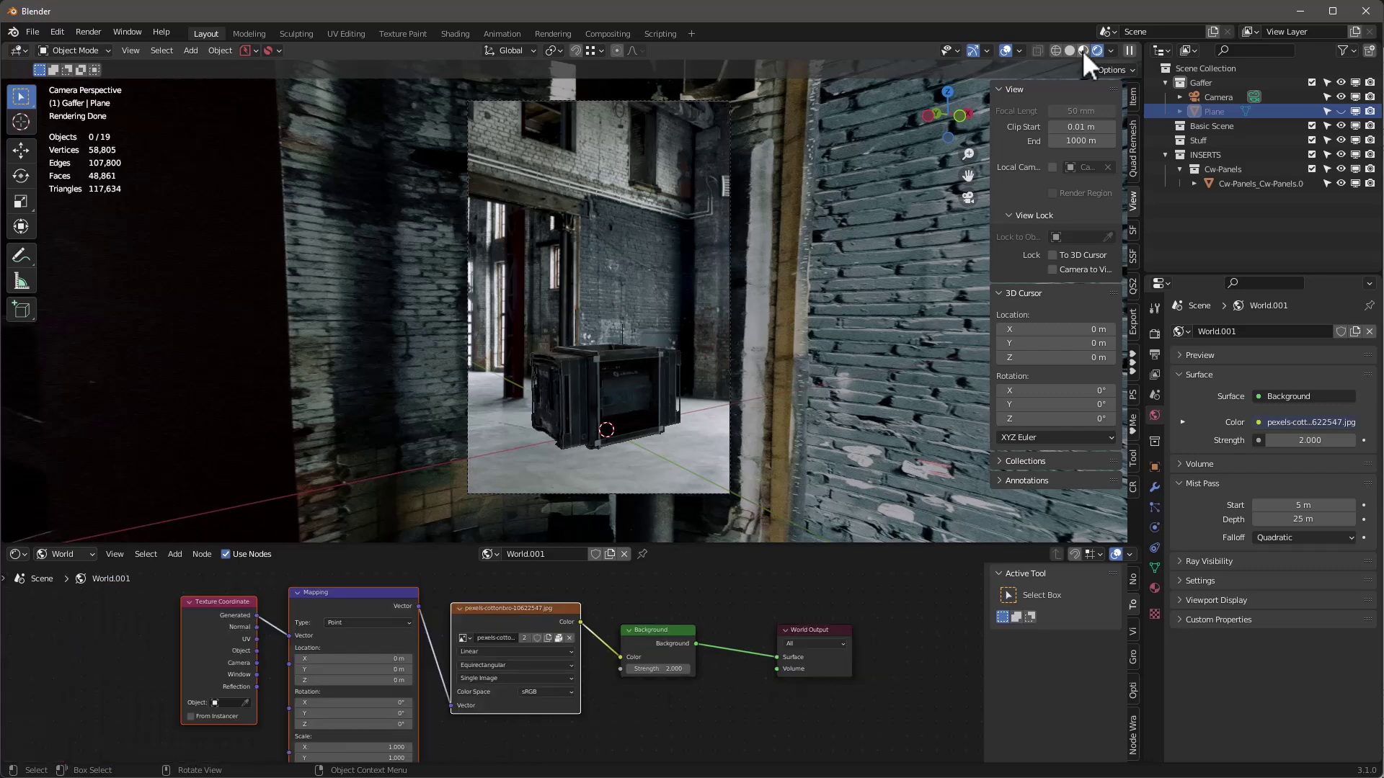
click(1082, 49)
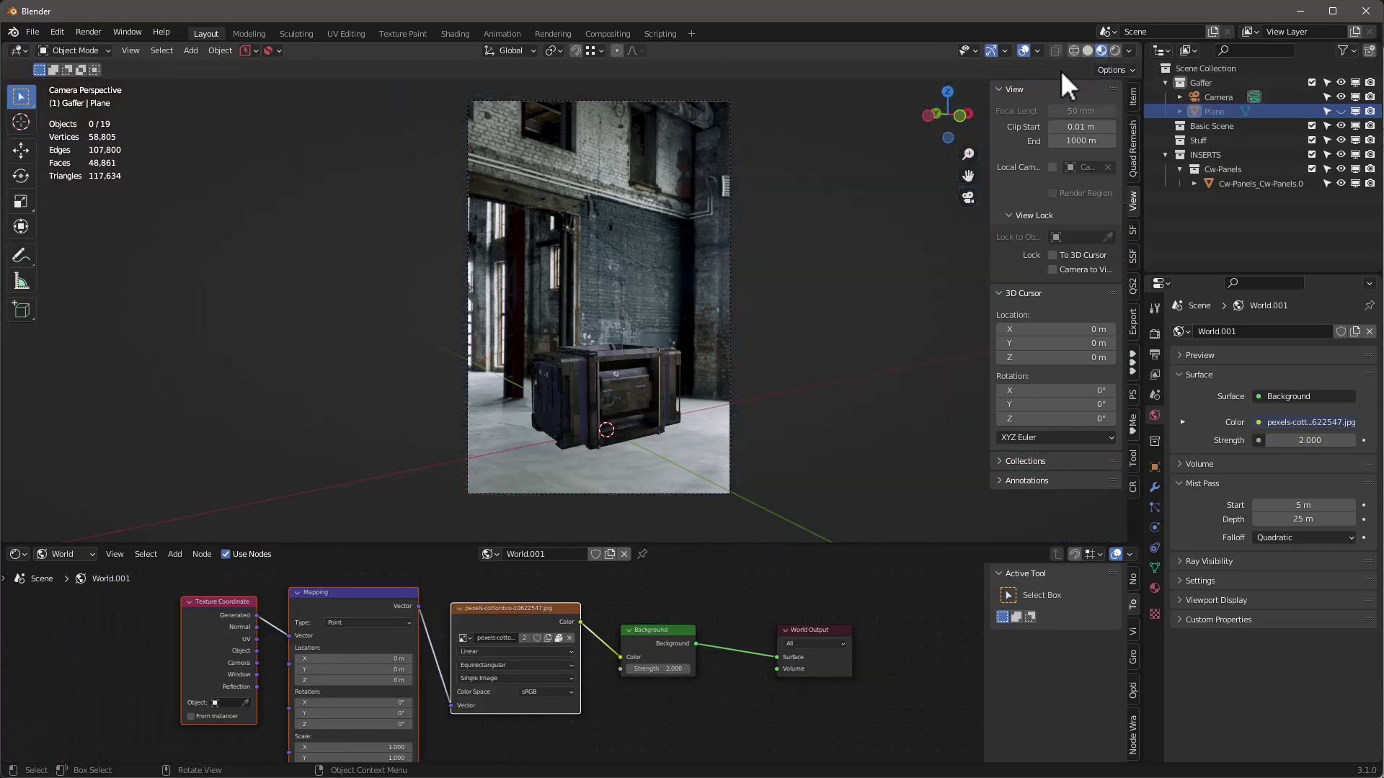
click(1129, 50)
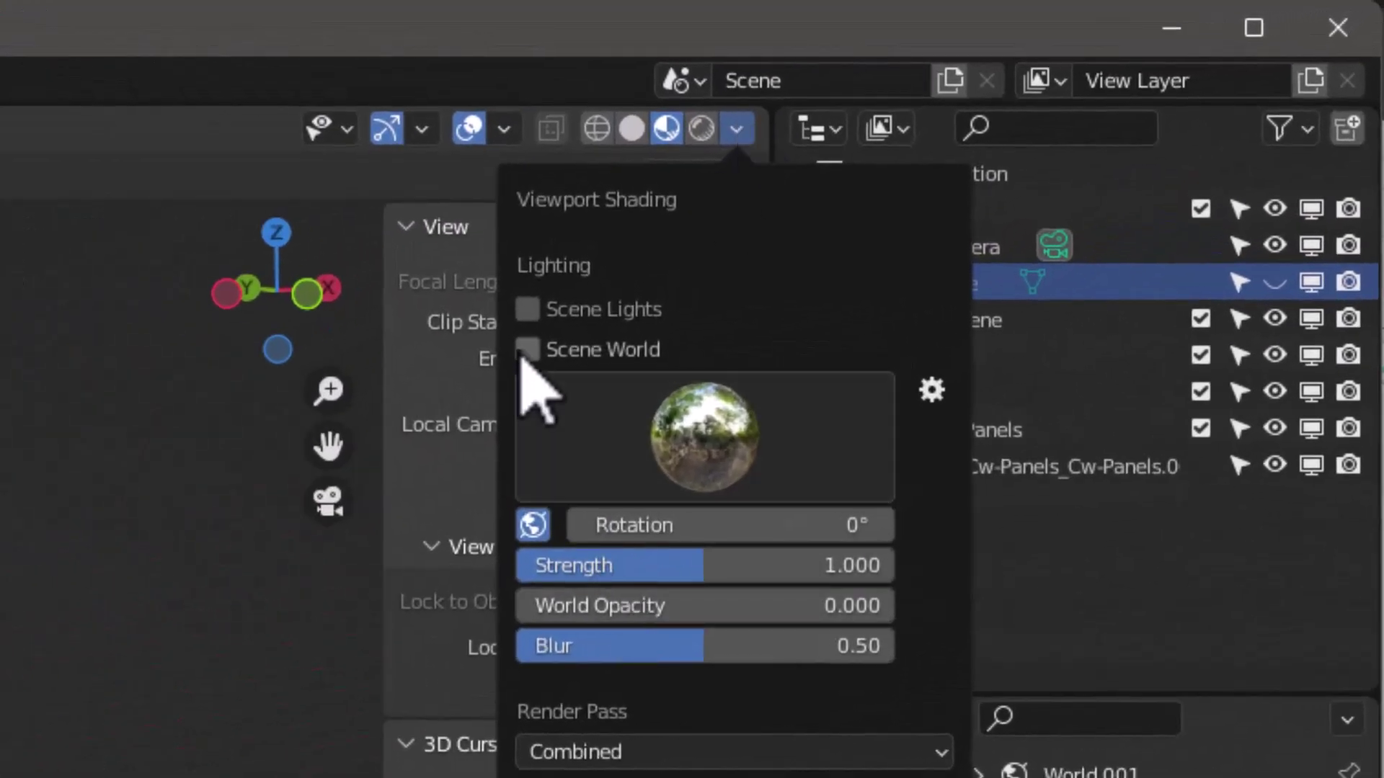
click(527, 309)
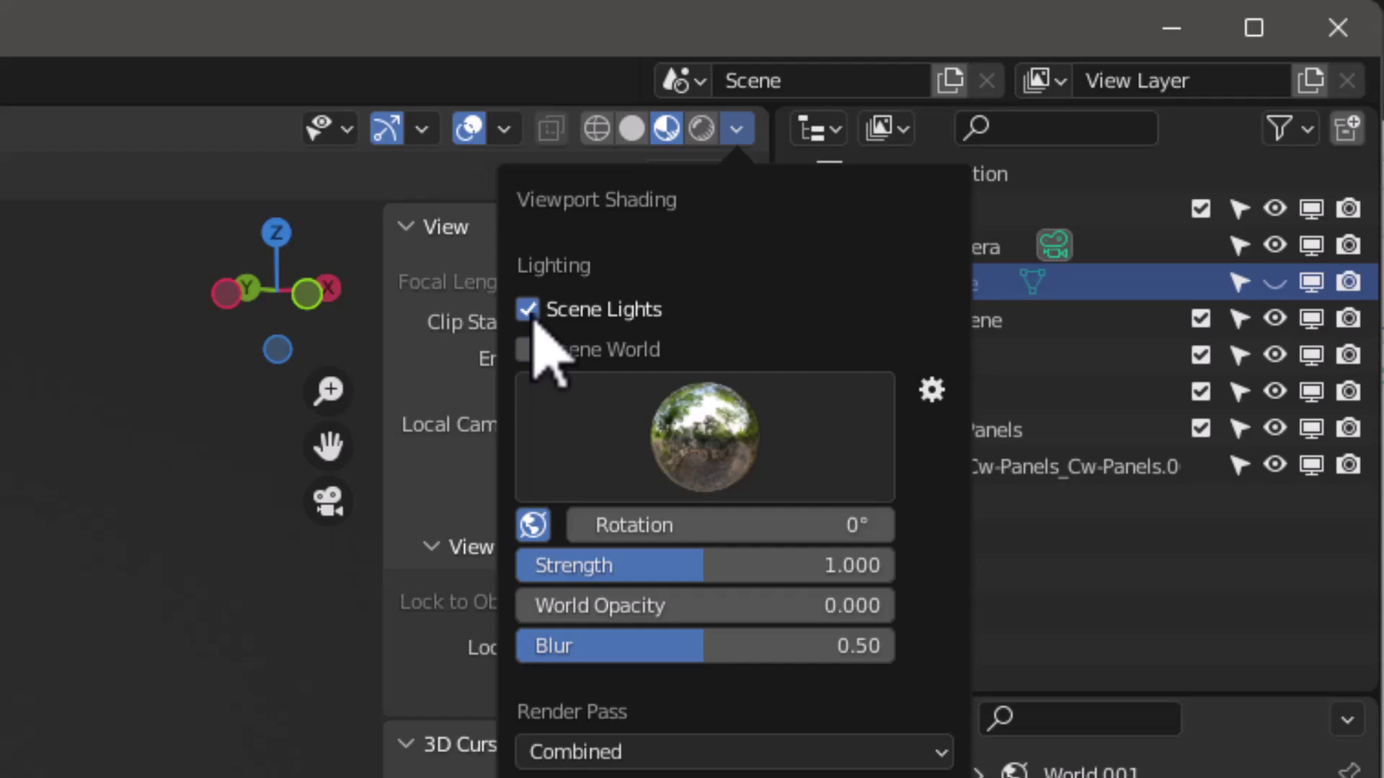
click(527, 350)
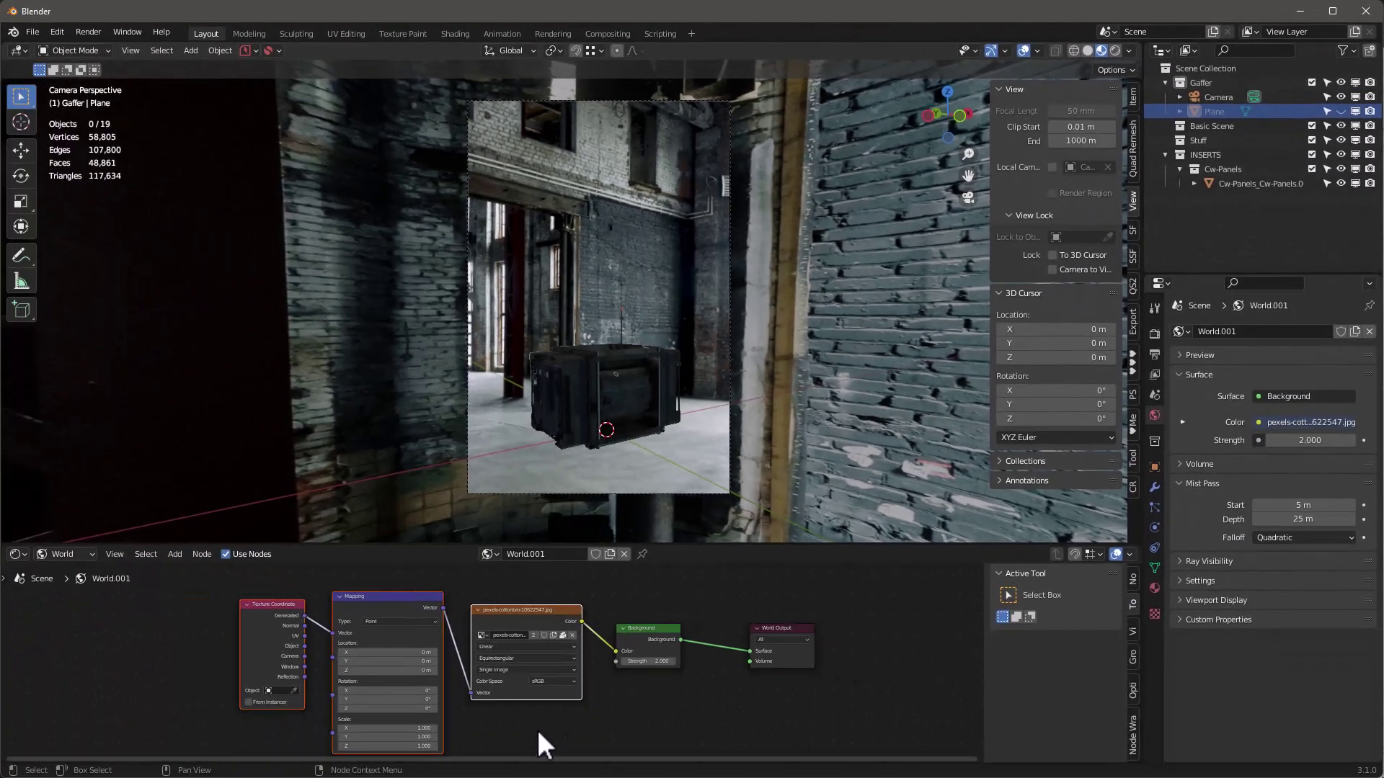
Step: Rotate the environment image to 130° around Z in the Mapping node
middle_drag(538, 729, 484, 681)
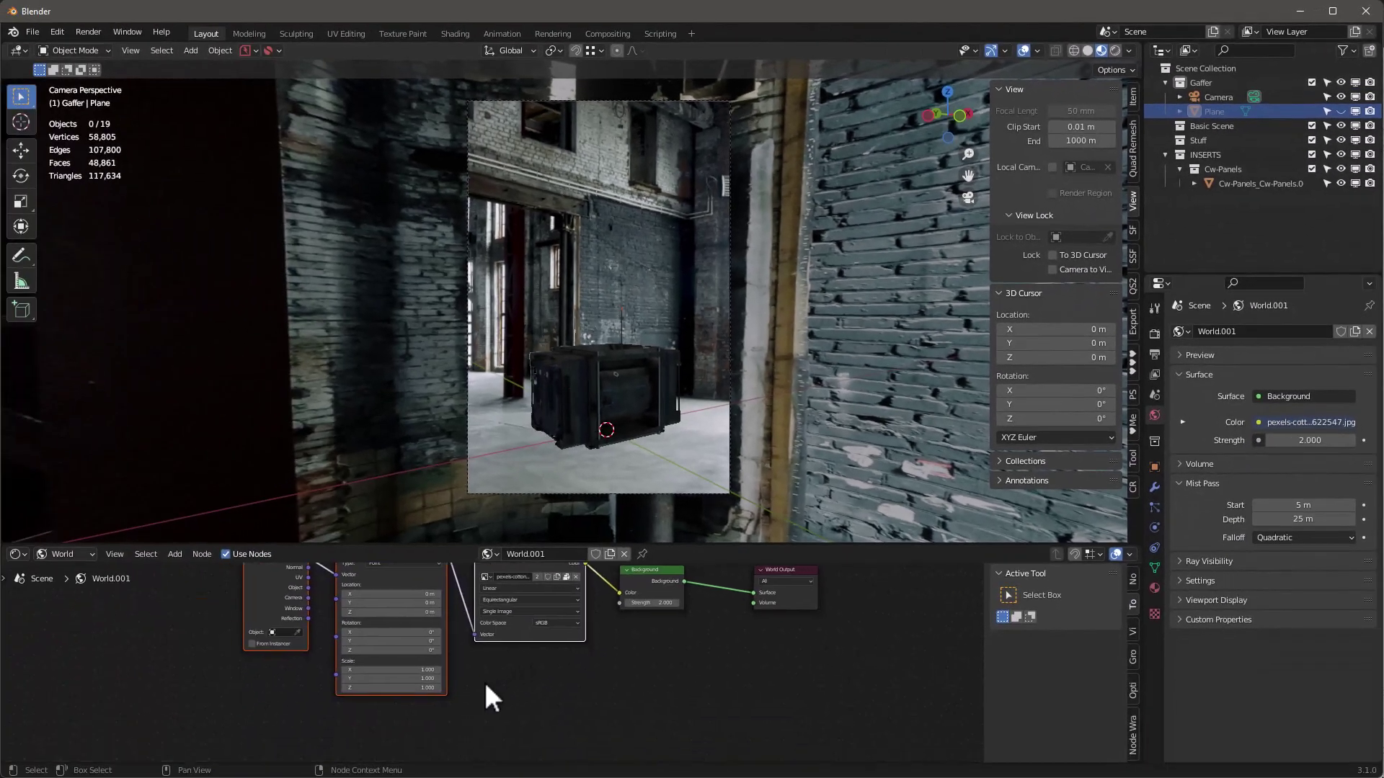
scroll(481, 681, up, 2)
drag(342, 634, 392, 635)
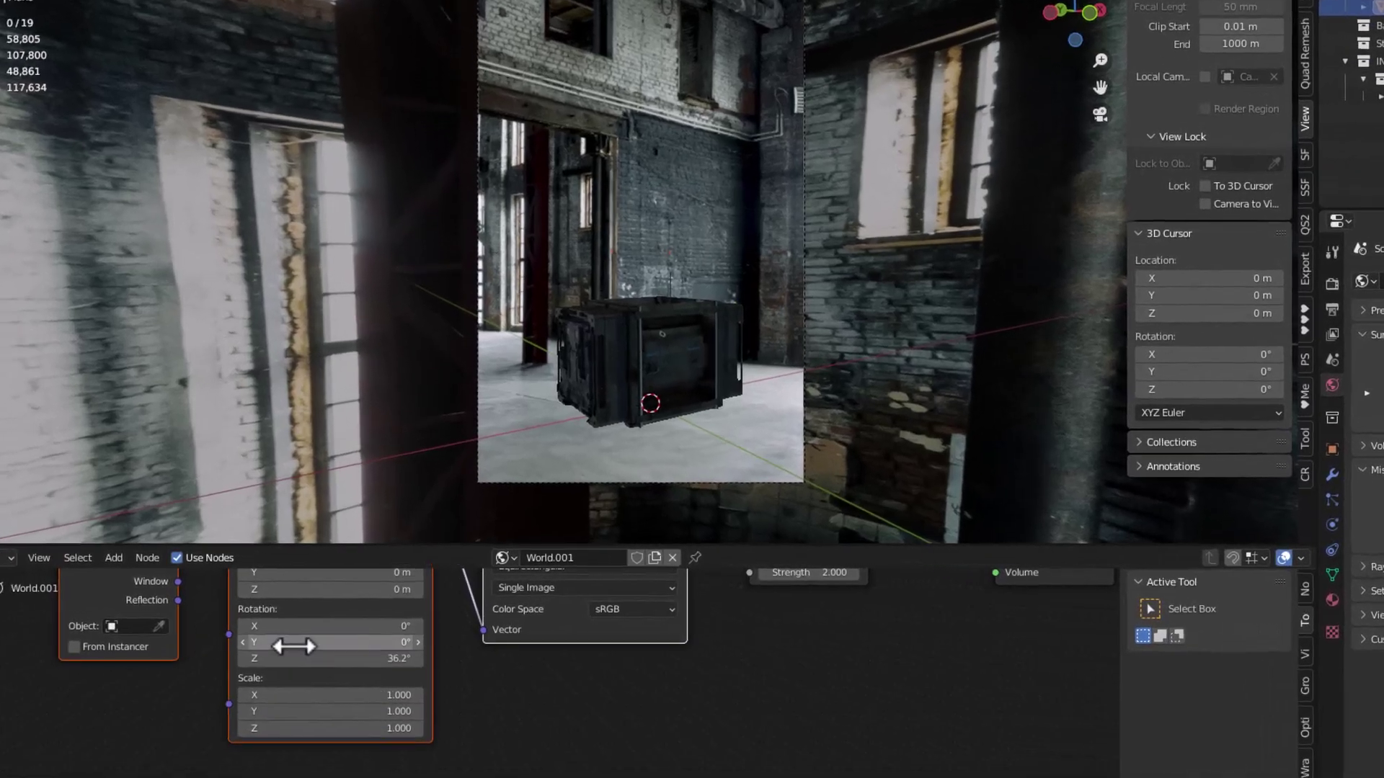
drag(312, 635, 400, 663)
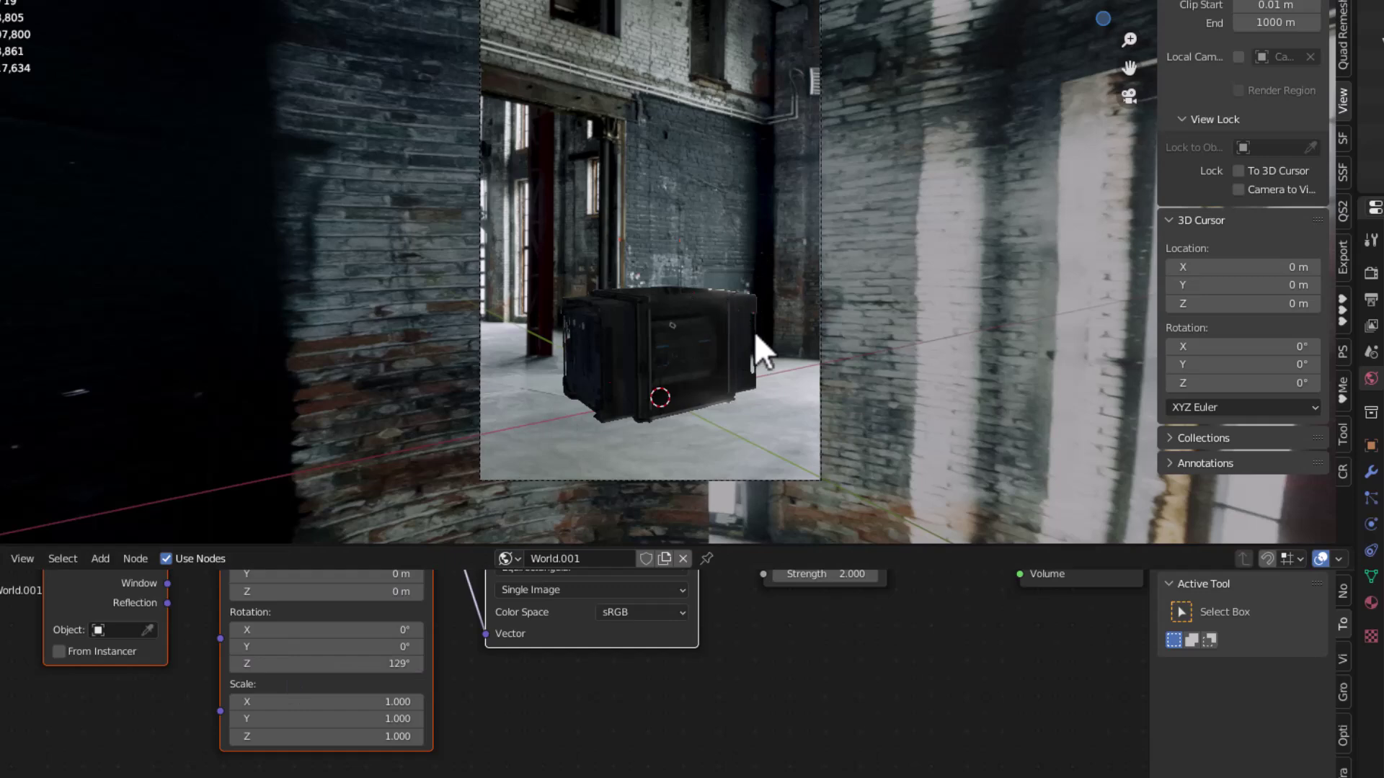
drag(285, 664, 288, 664)
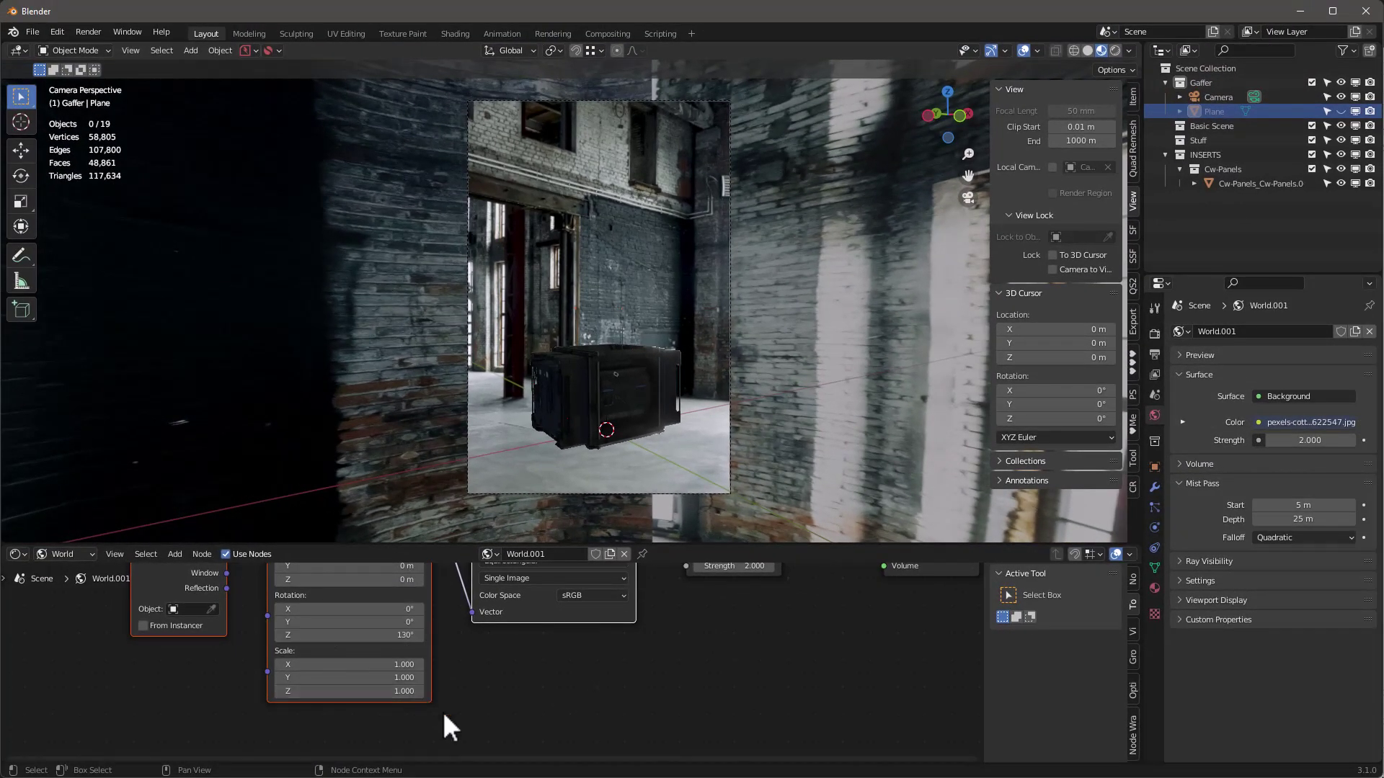
scroll(525, 704, down, 2)
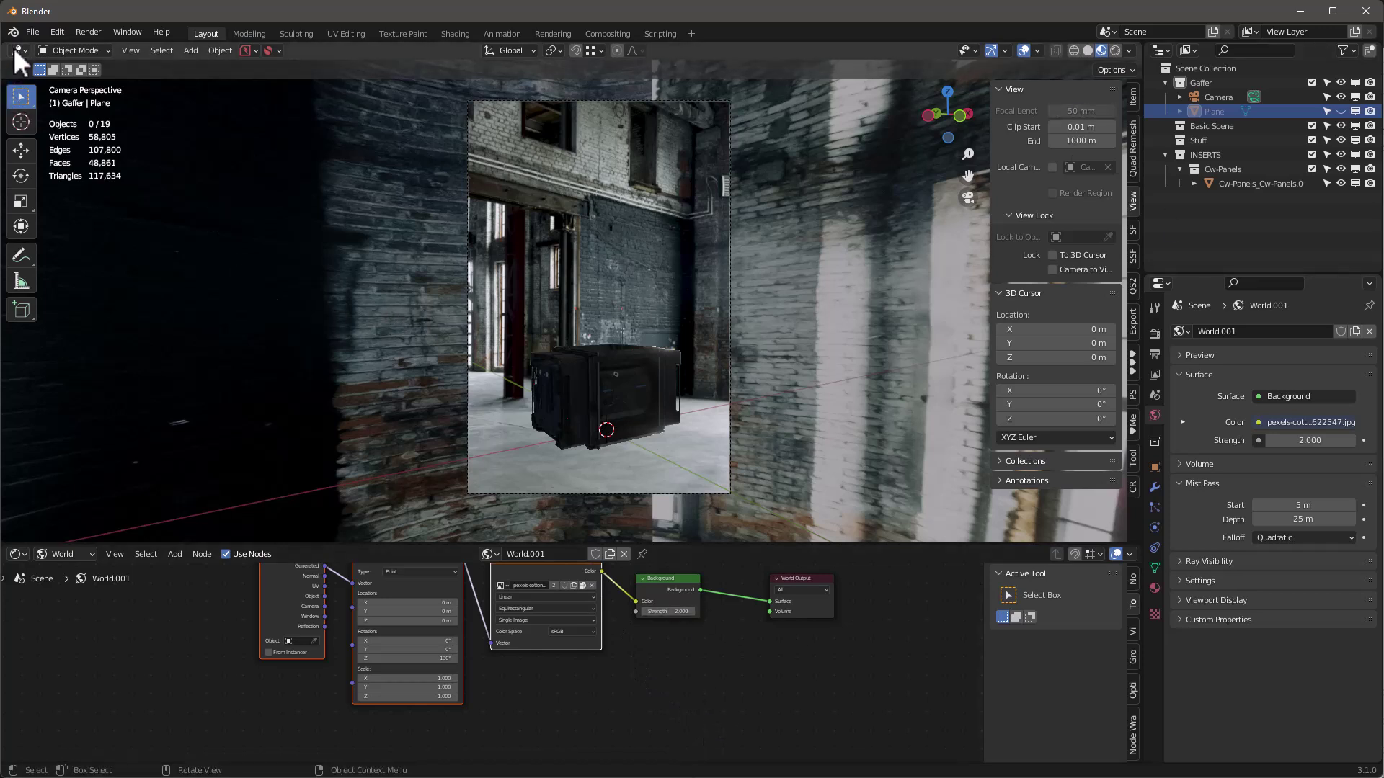
Step: Split the 3D viewport into two side-by-side areas and turn the new one into a wireframe quad view
drag(5, 44, 508, 46)
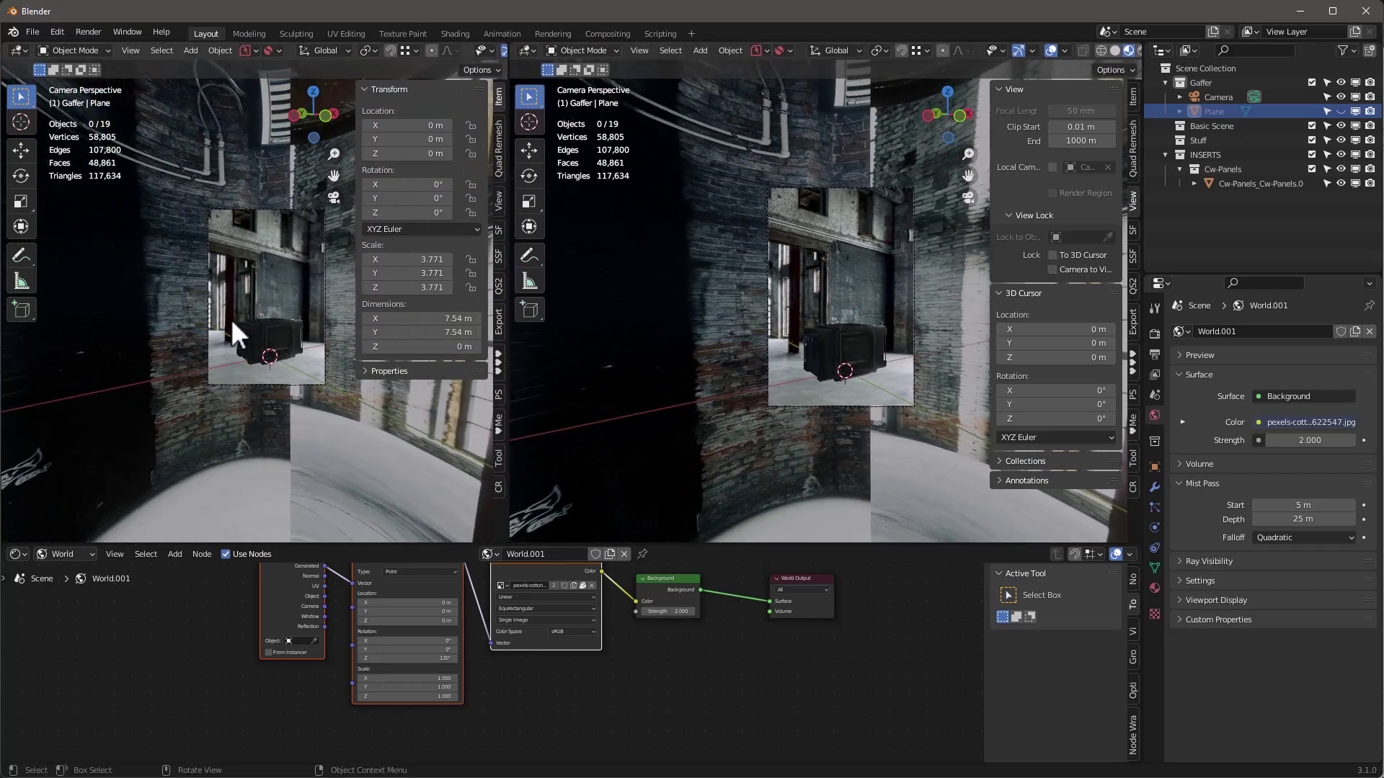
click(131, 49)
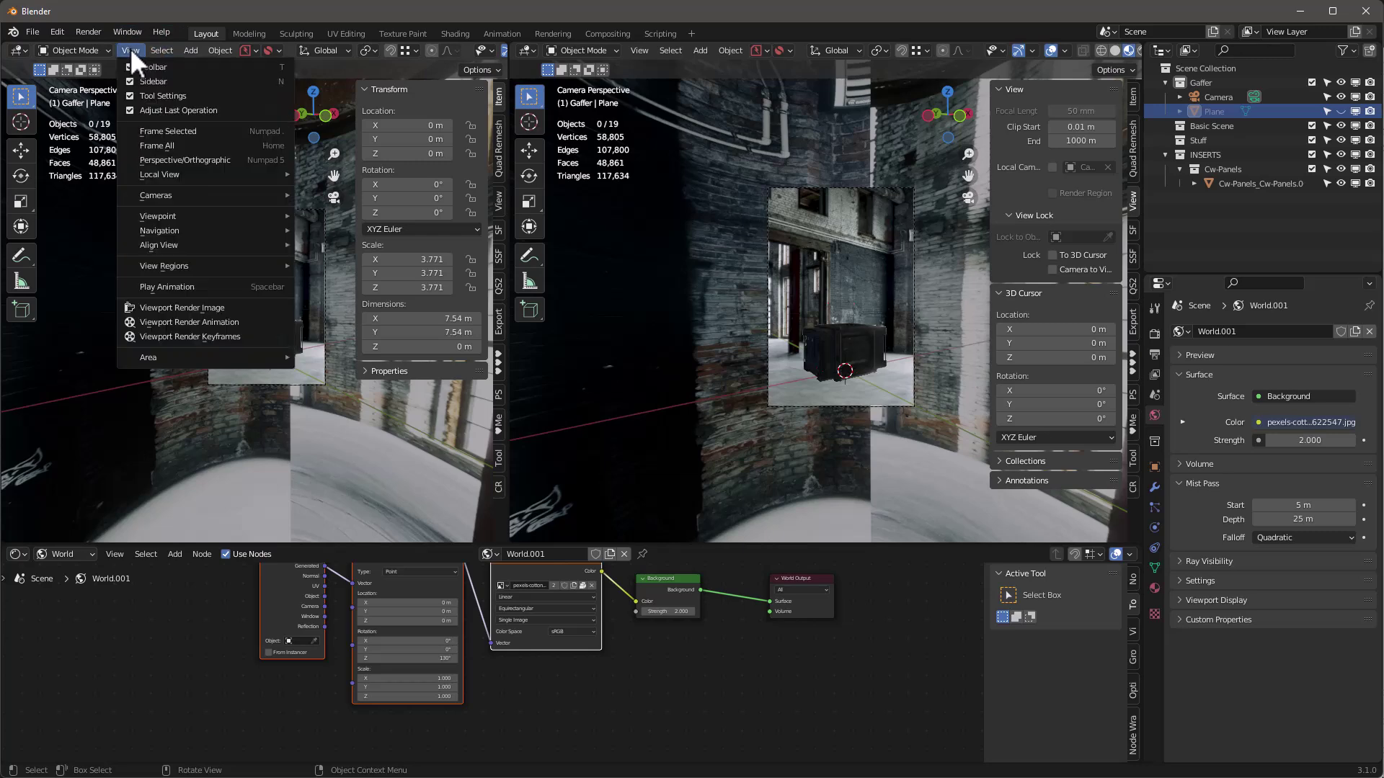
mouse_move(216, 358)
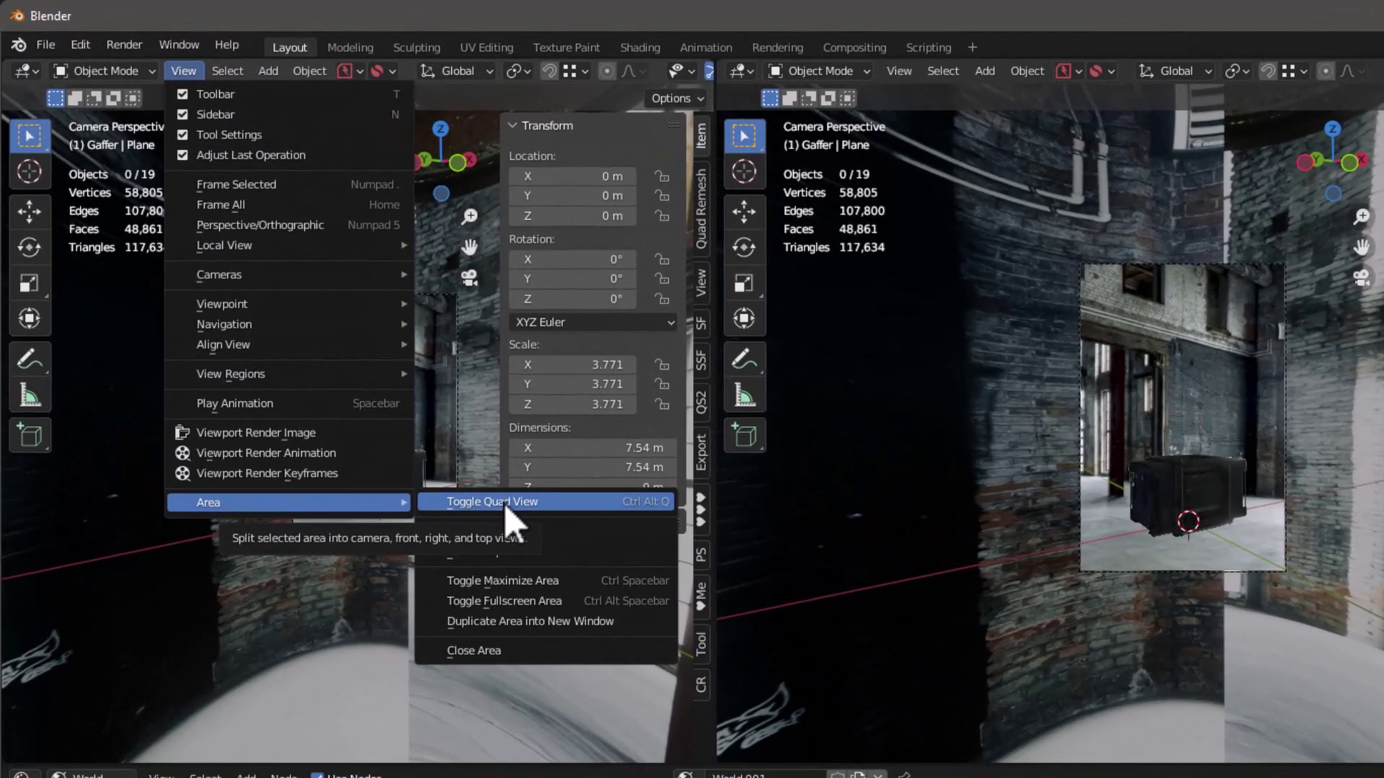
click(493, 491)
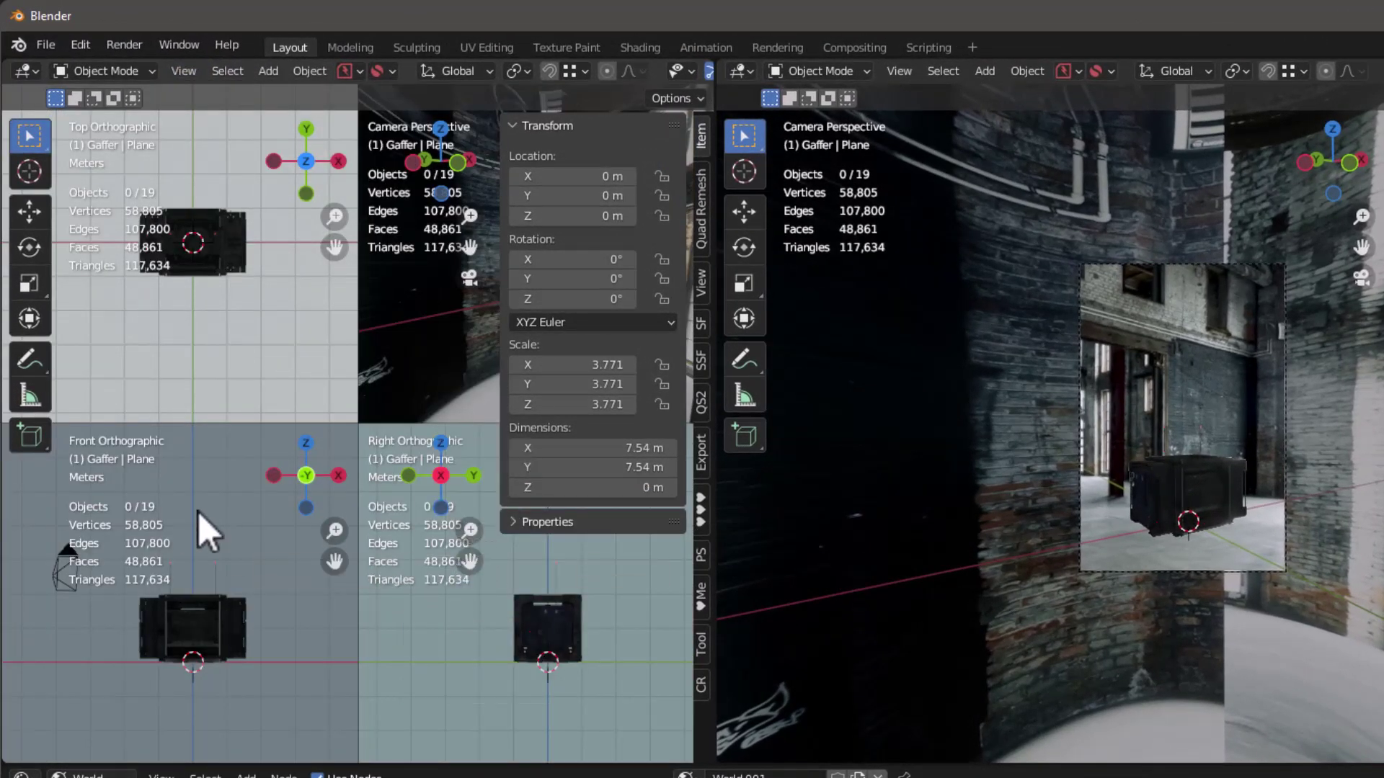
key(shift+z)
scroll(390, 543, down, 1)
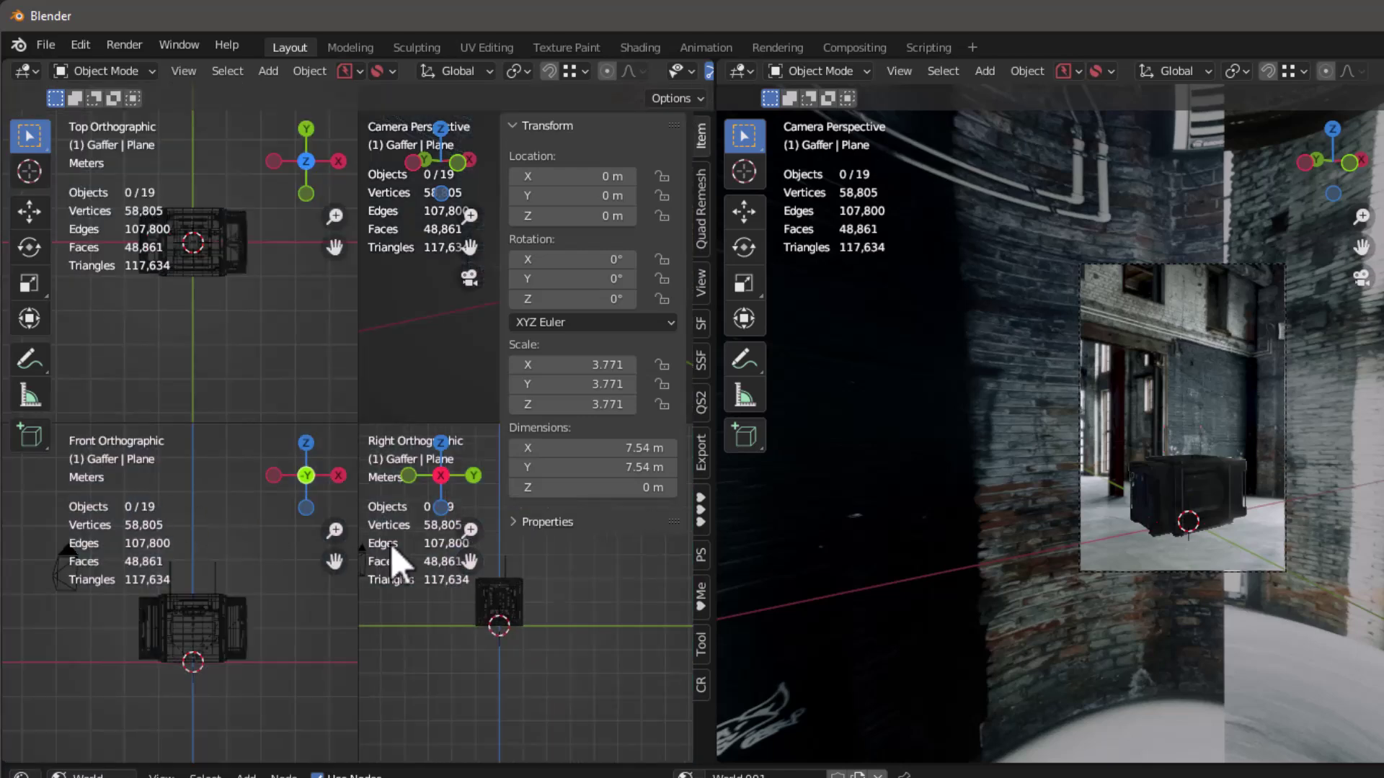
Step: Add an area light at the scene origin and move it straight up along Z above the crate
key(n)
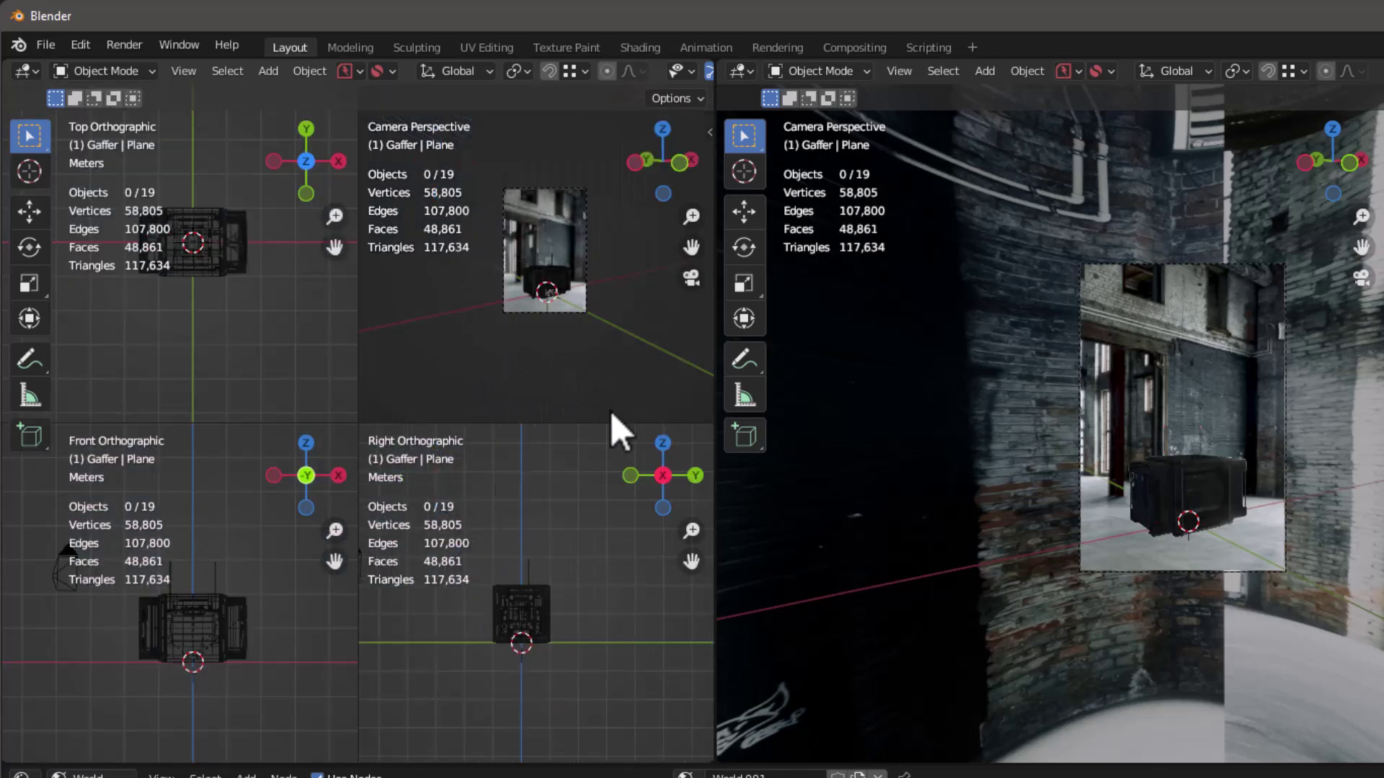
scroll(213, 619, up, 2)
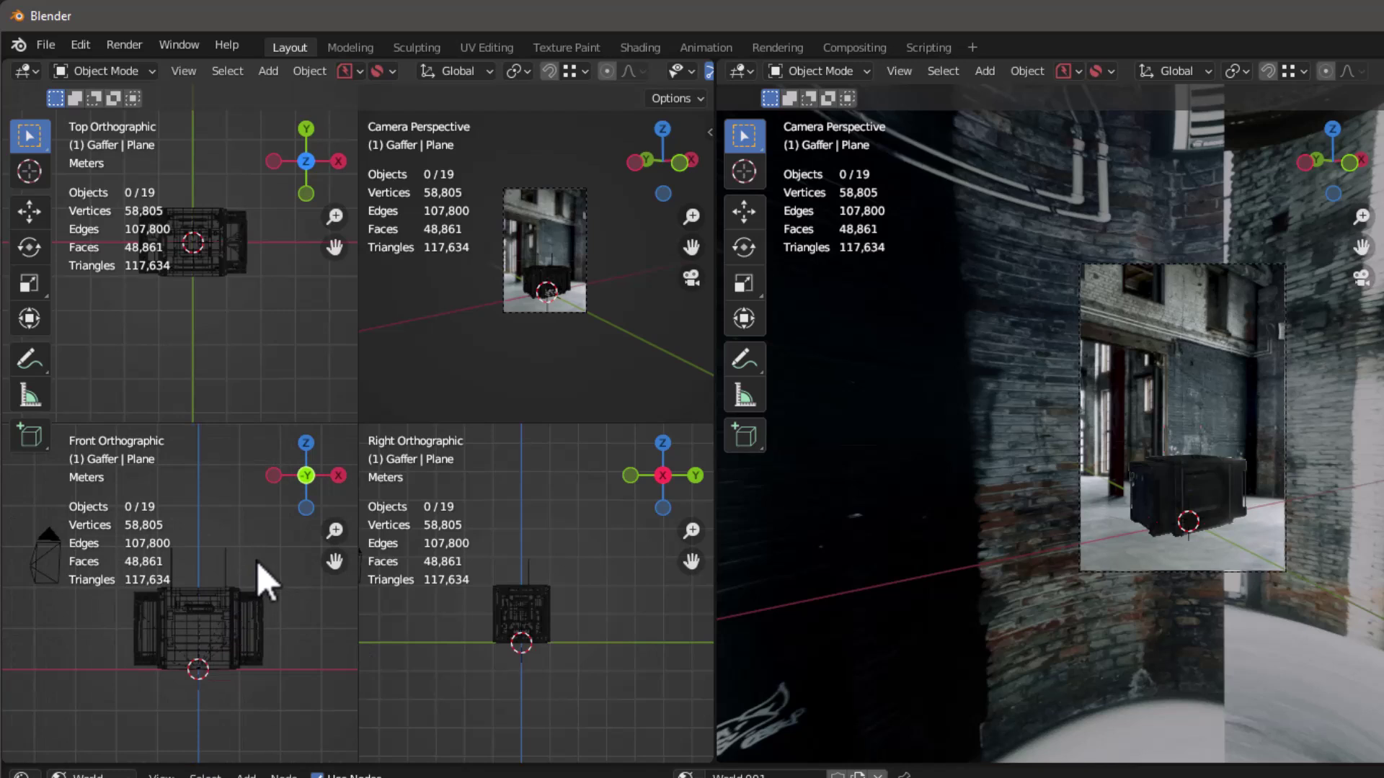
key(shift+a)
mouse_move(238, 534)
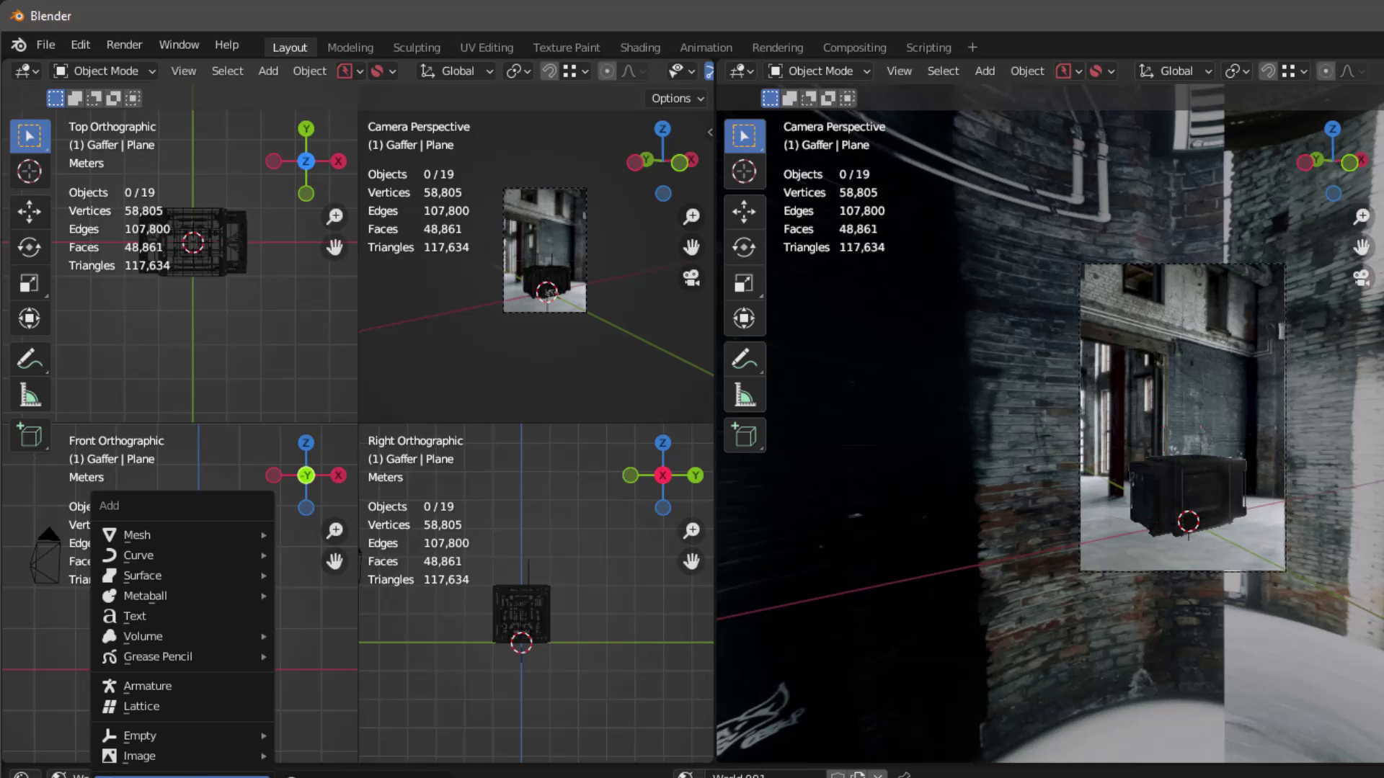
click(317, 763)
key(g)
key(z)
click(229, 569)
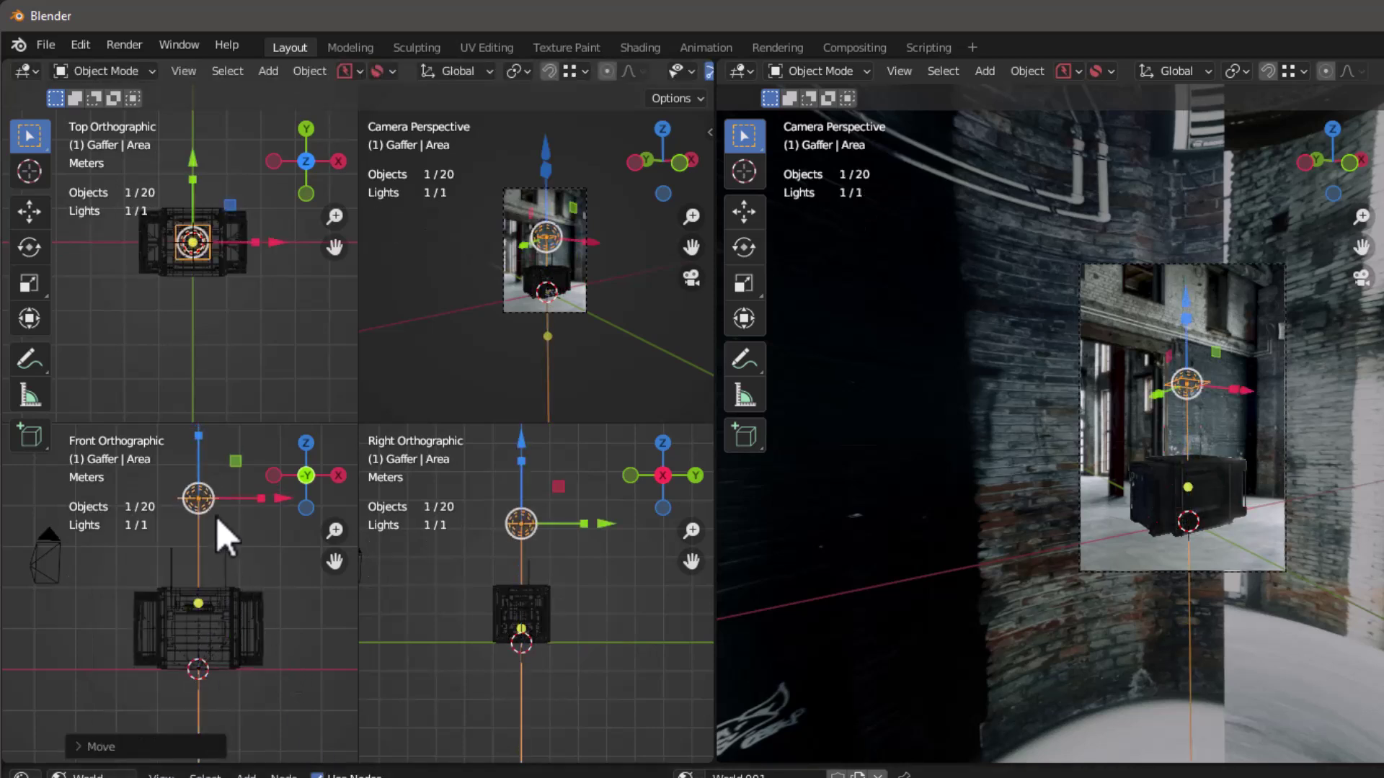
Step: Move the area light along X to the crate's +X side and rotate it in the front view to aim at the crate
key(g)
key(x)
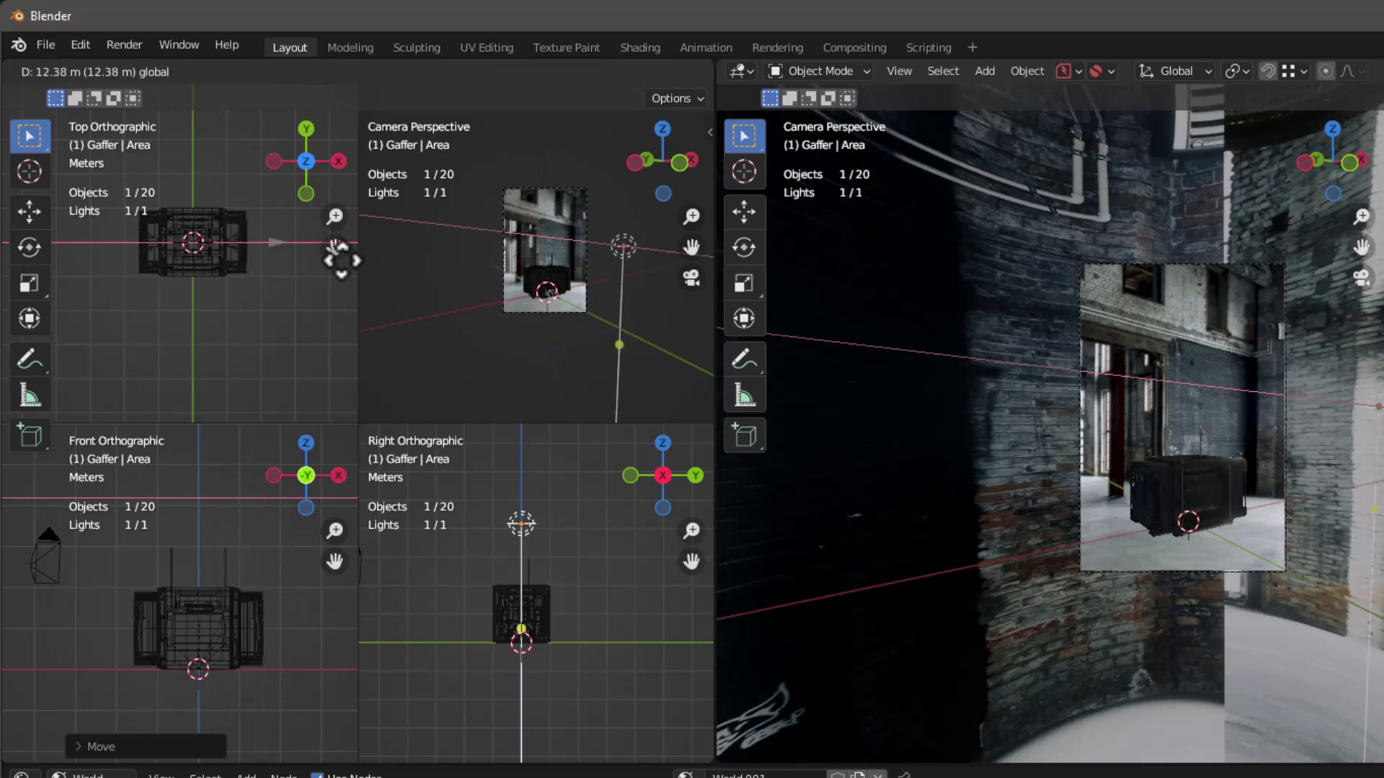
scroll(274, 577, down, 3)
click(235, 516)
key(r)
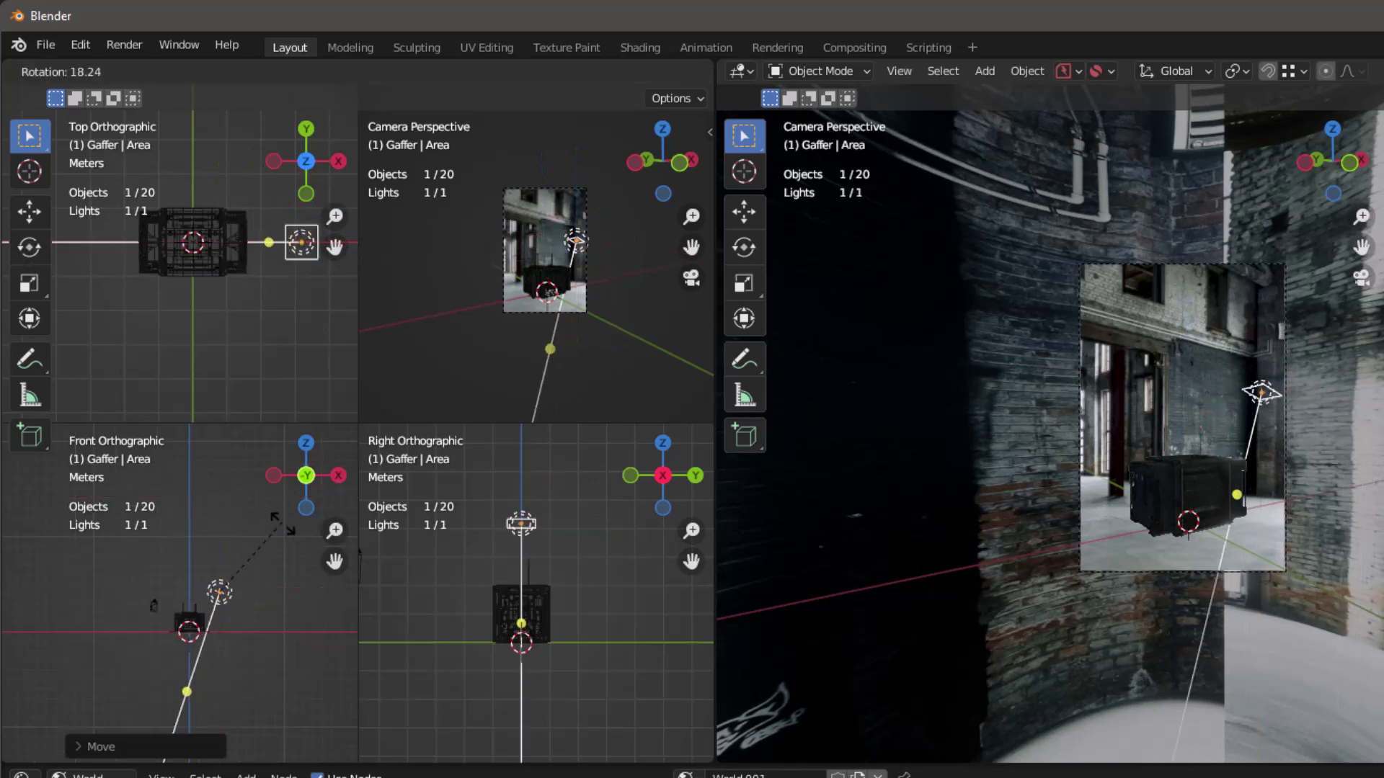
click(298, 555)
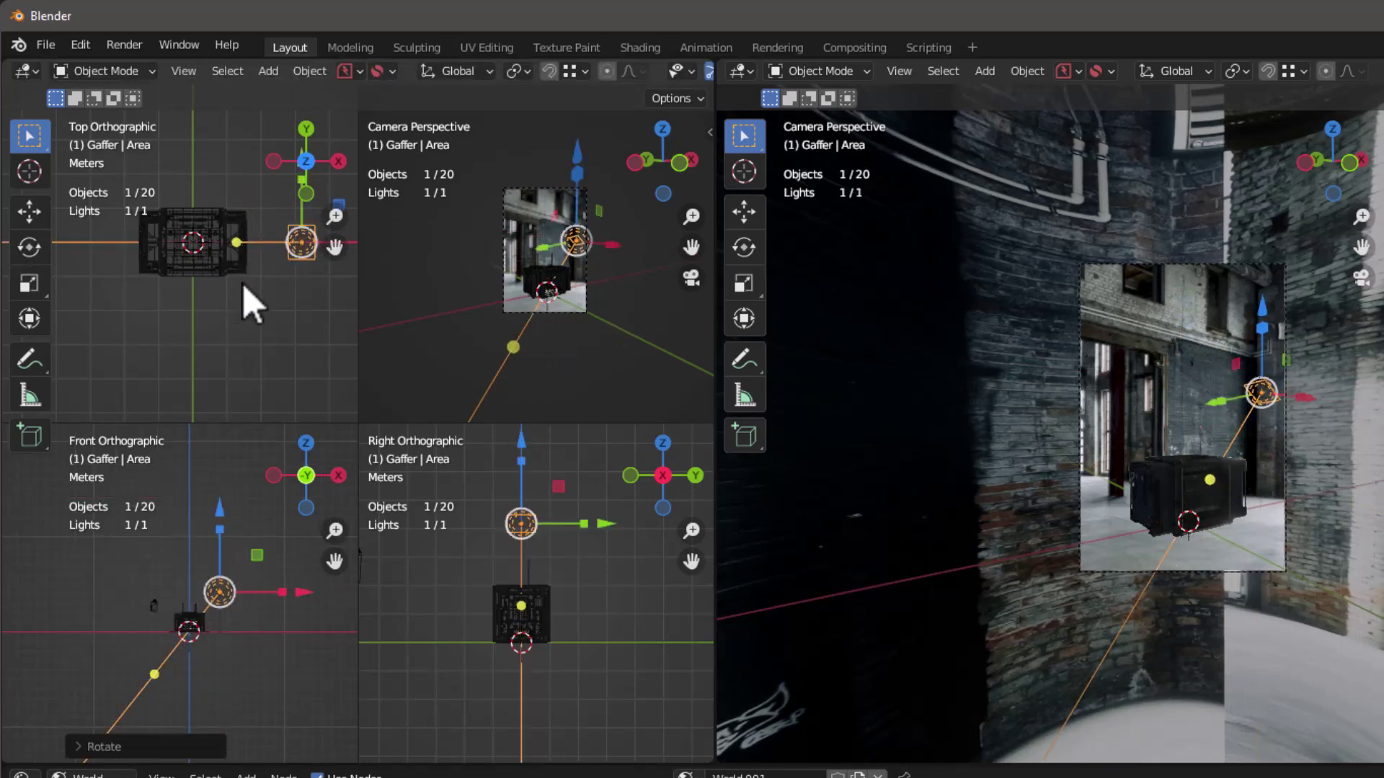
Step: Shift the area light toward -Y in the top view and rotate it about 21° to face the crate
drag(301, 242, 294, 310)
key(r)
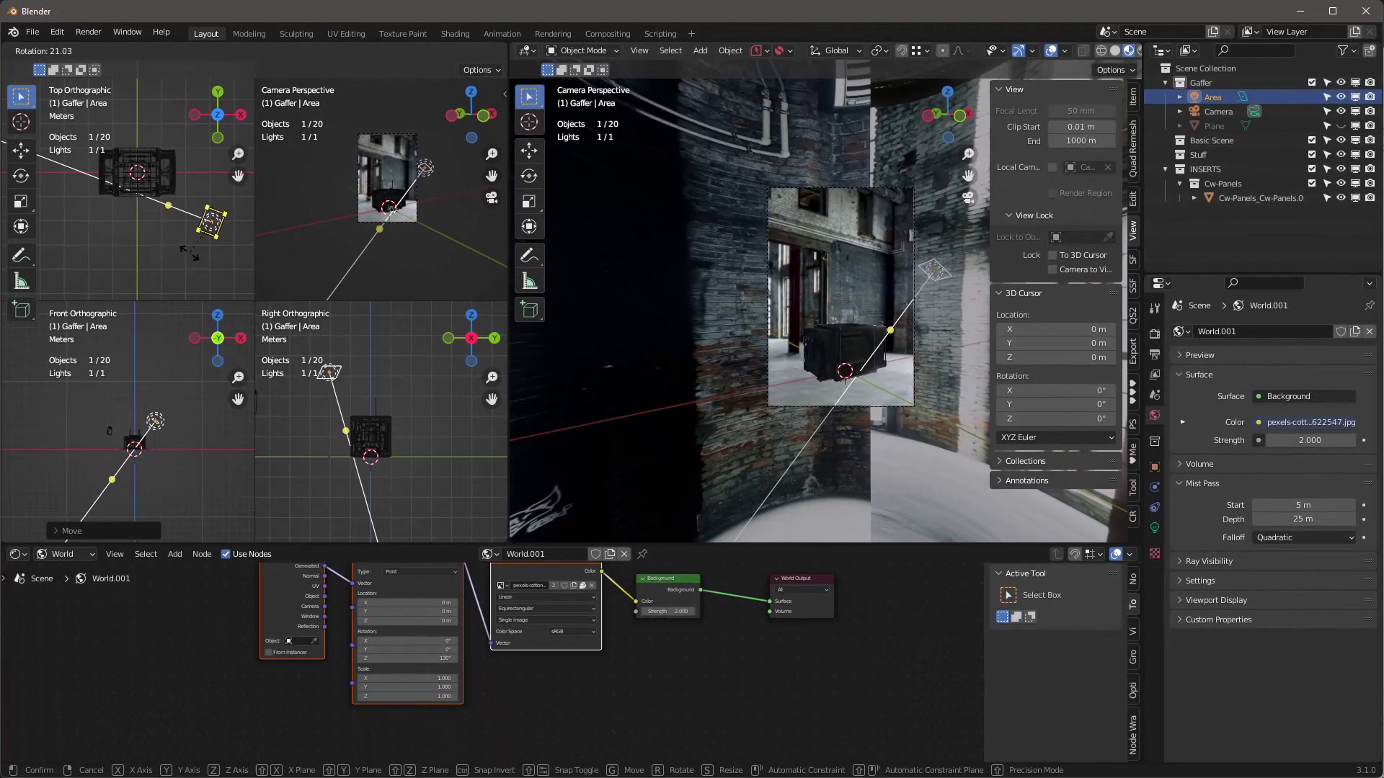
key(Return)
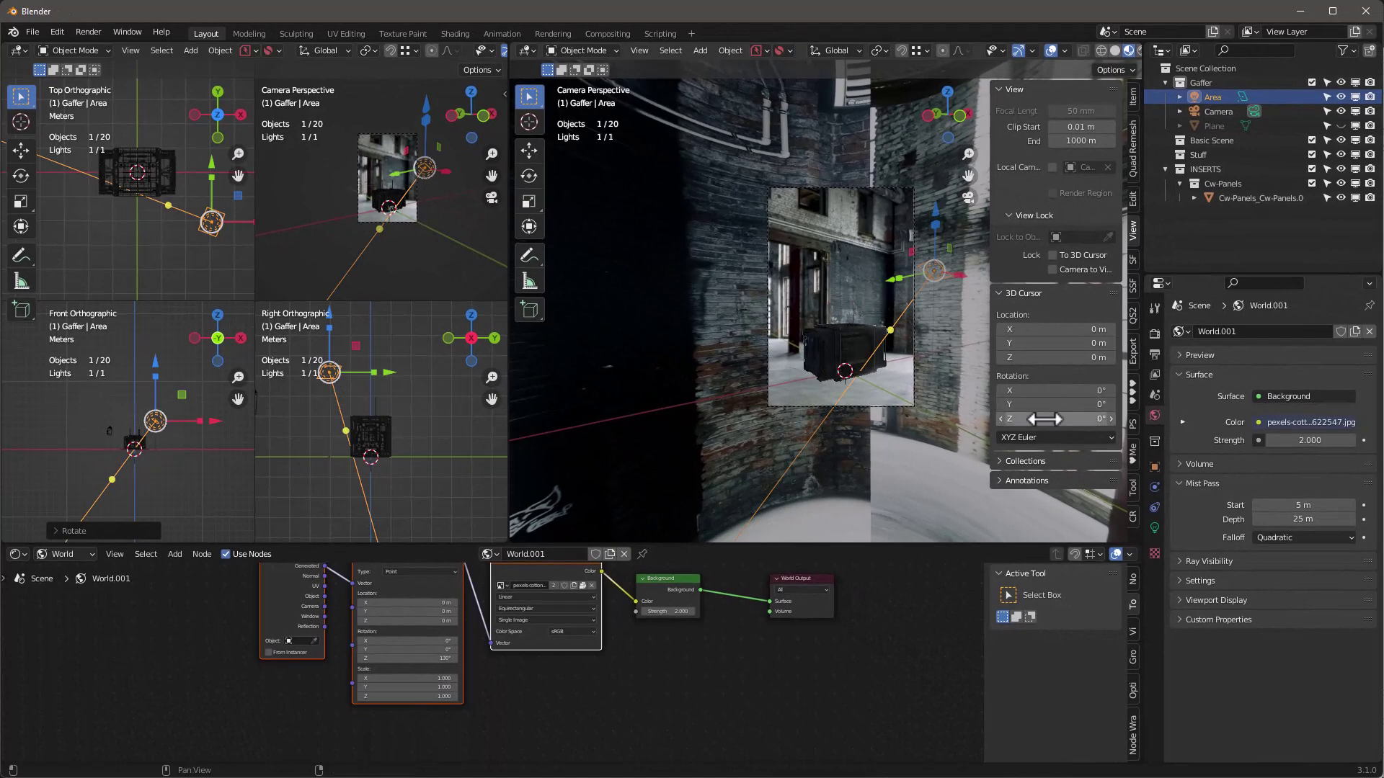
Step: Set the area light's power to 500 W and its size to 10 m
click(1154, 527)
click(1299, 429)
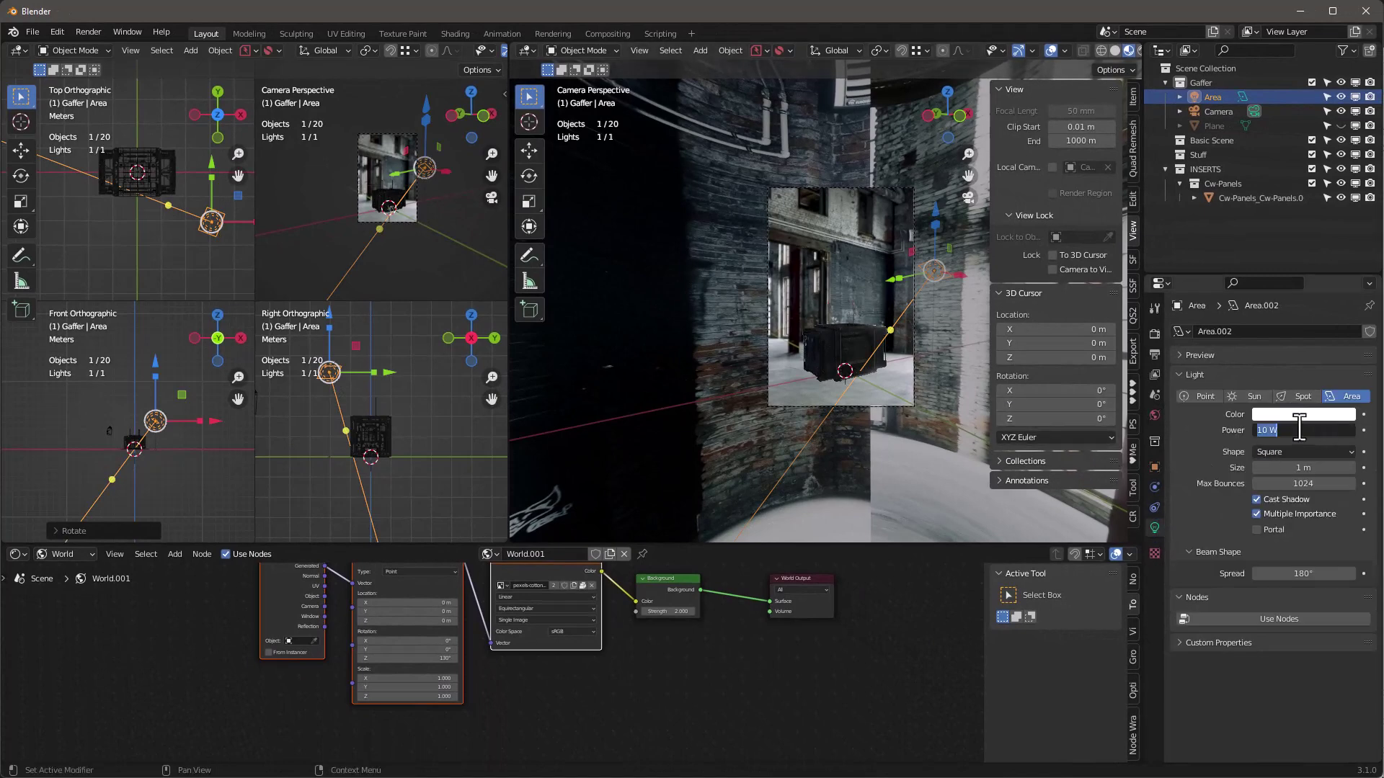
text(500)
key(Return)
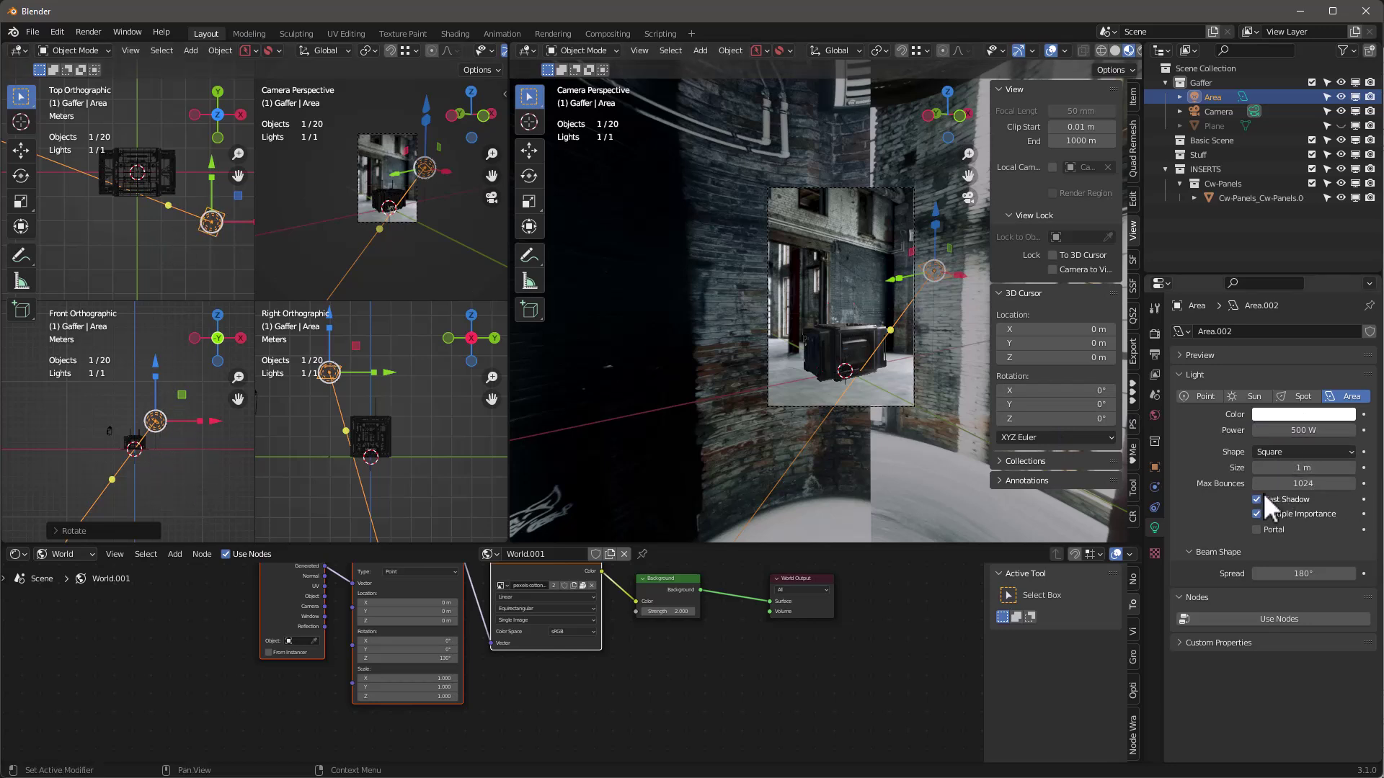
click(1299, 467)
text(10)
key(Return)
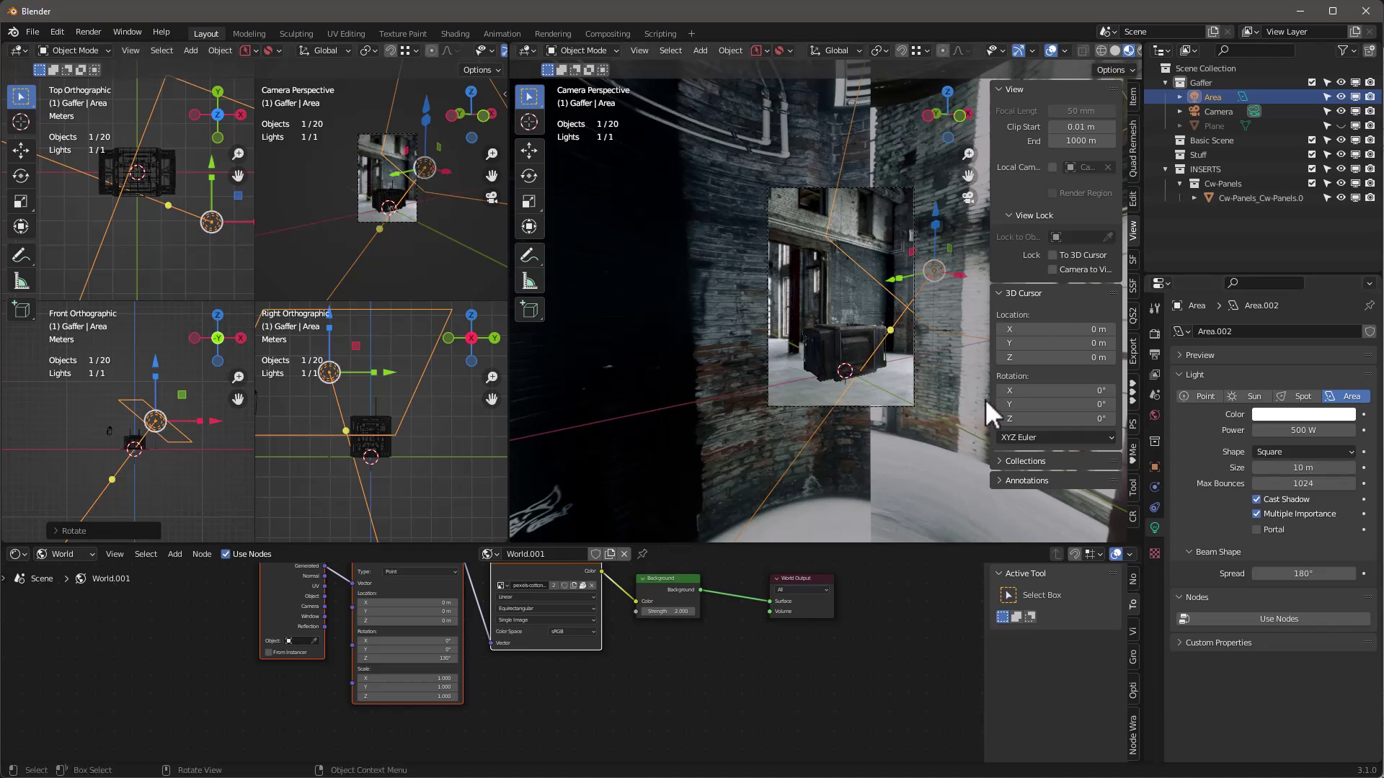
Step: Raise the area light's power to 1000 W
click(1301, 415)
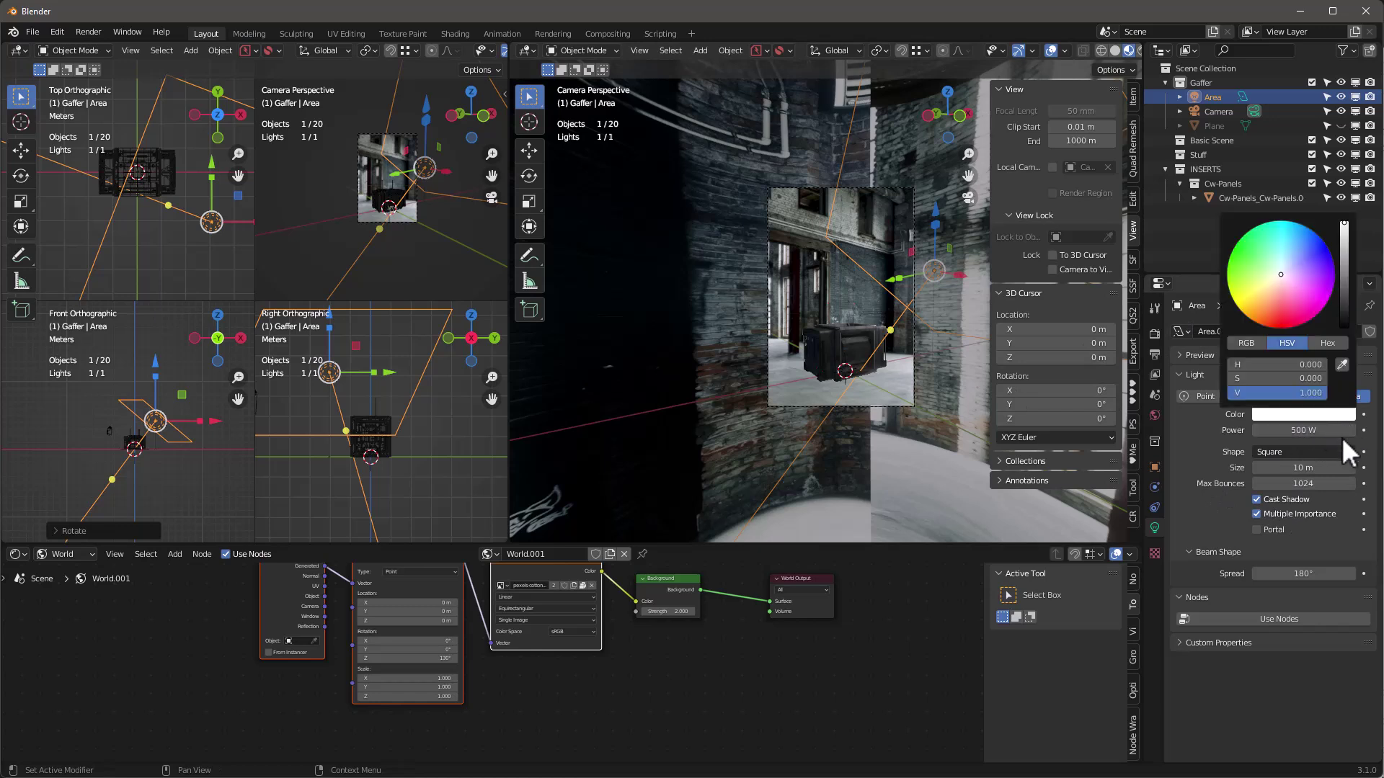
click(1310, 431)
text(100)
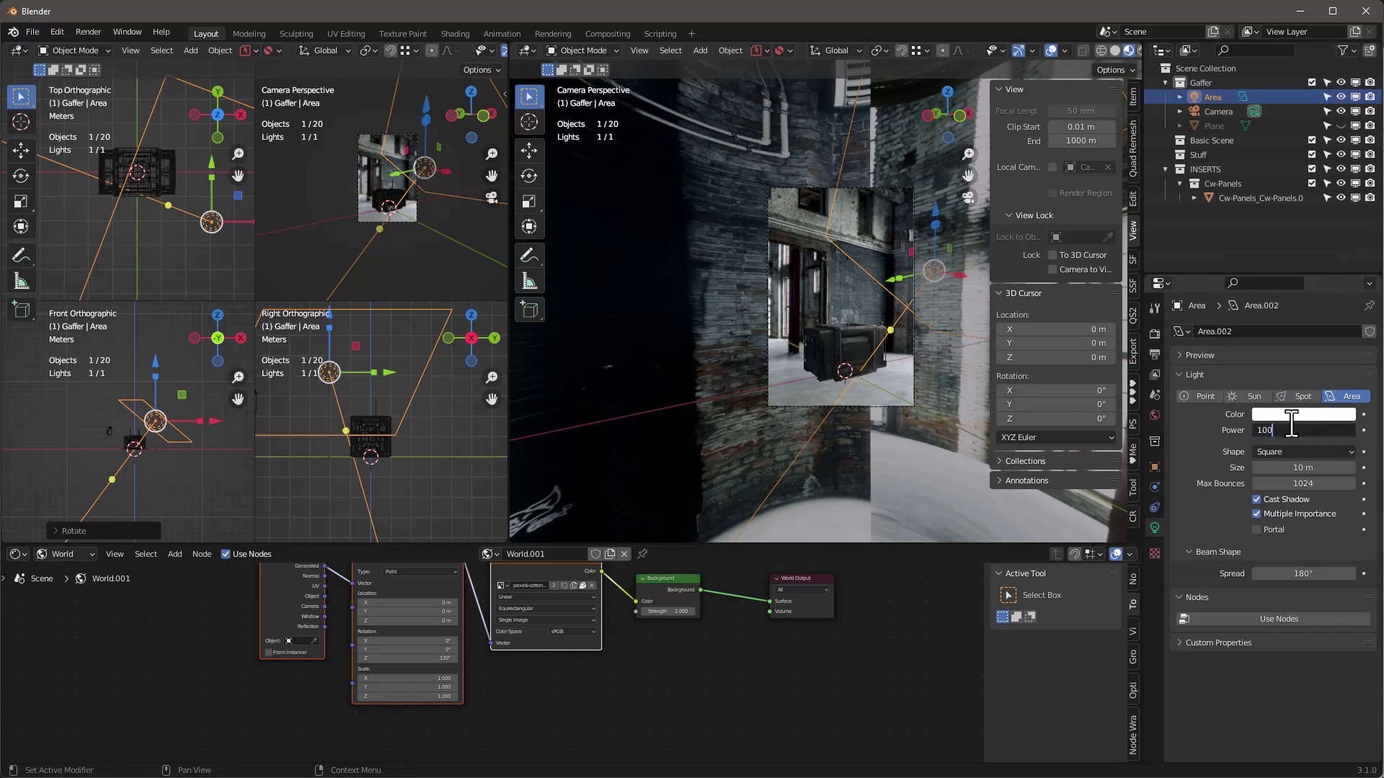
text(0)
key(Return)
Step: Duplicate the area light and place the copy on the crate's opposite side in the front view
scroll(162, 408, down, 2)
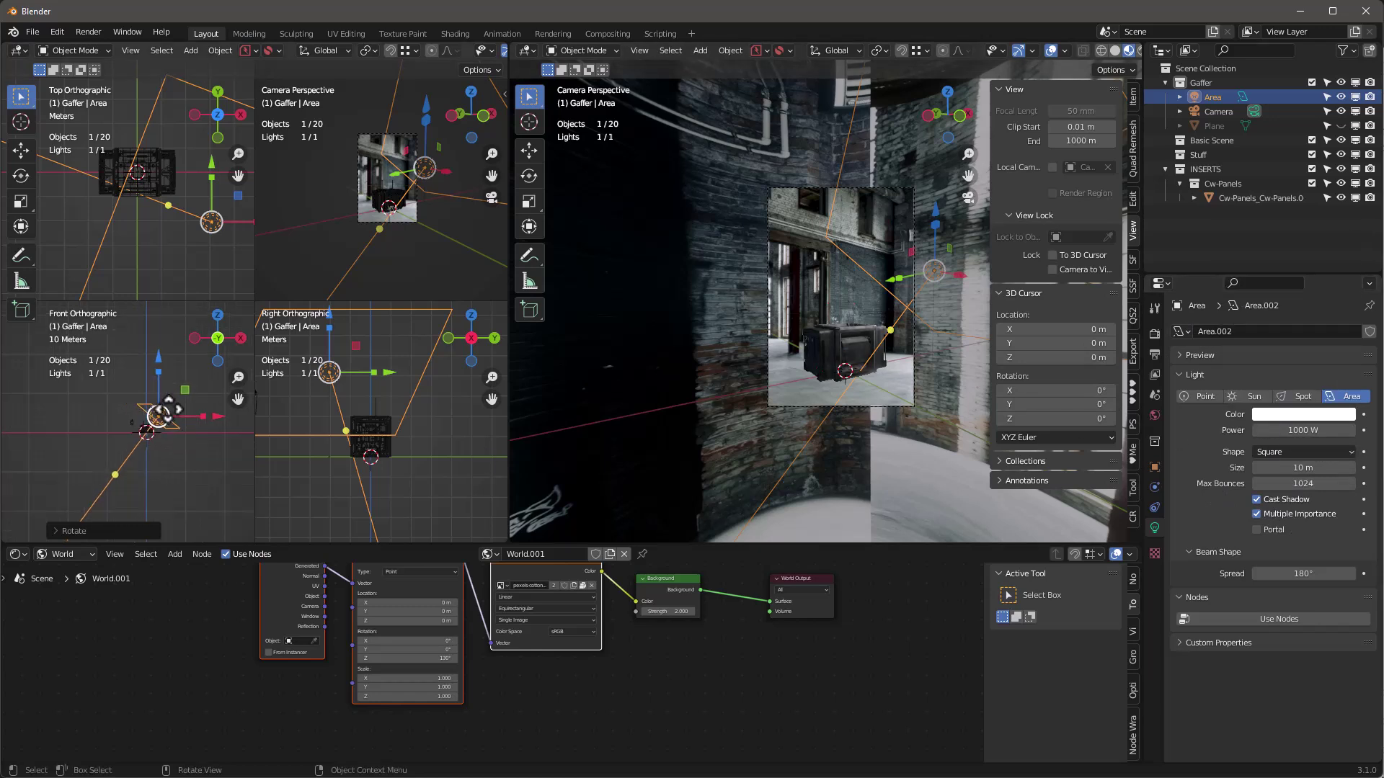
key(shift+d)
click(106, 411)
Step: Rotate the duplicated light in the top view to point at the crate and move it closer, slightly toward +Y
scroll(191, 239, down, 3)
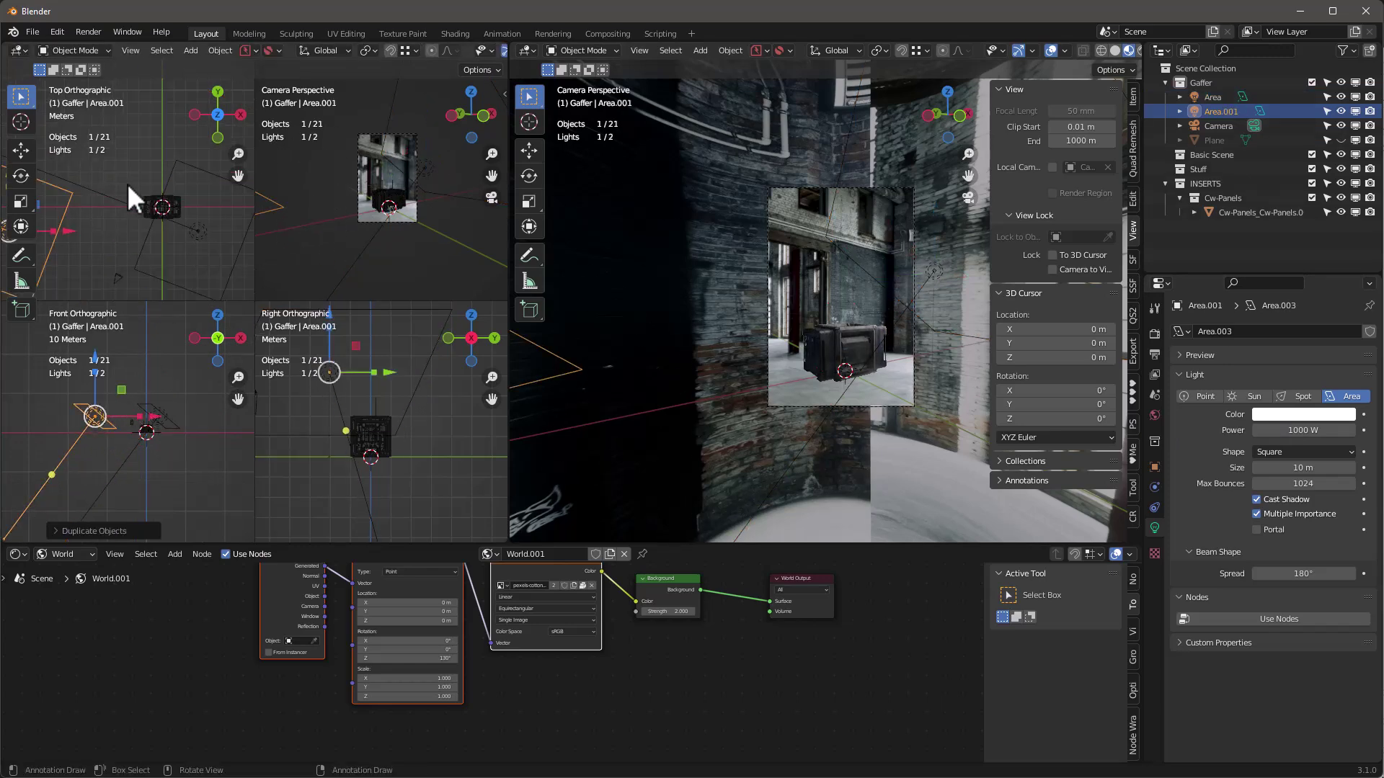
scroll(115, 175, down, 2)
key(r)
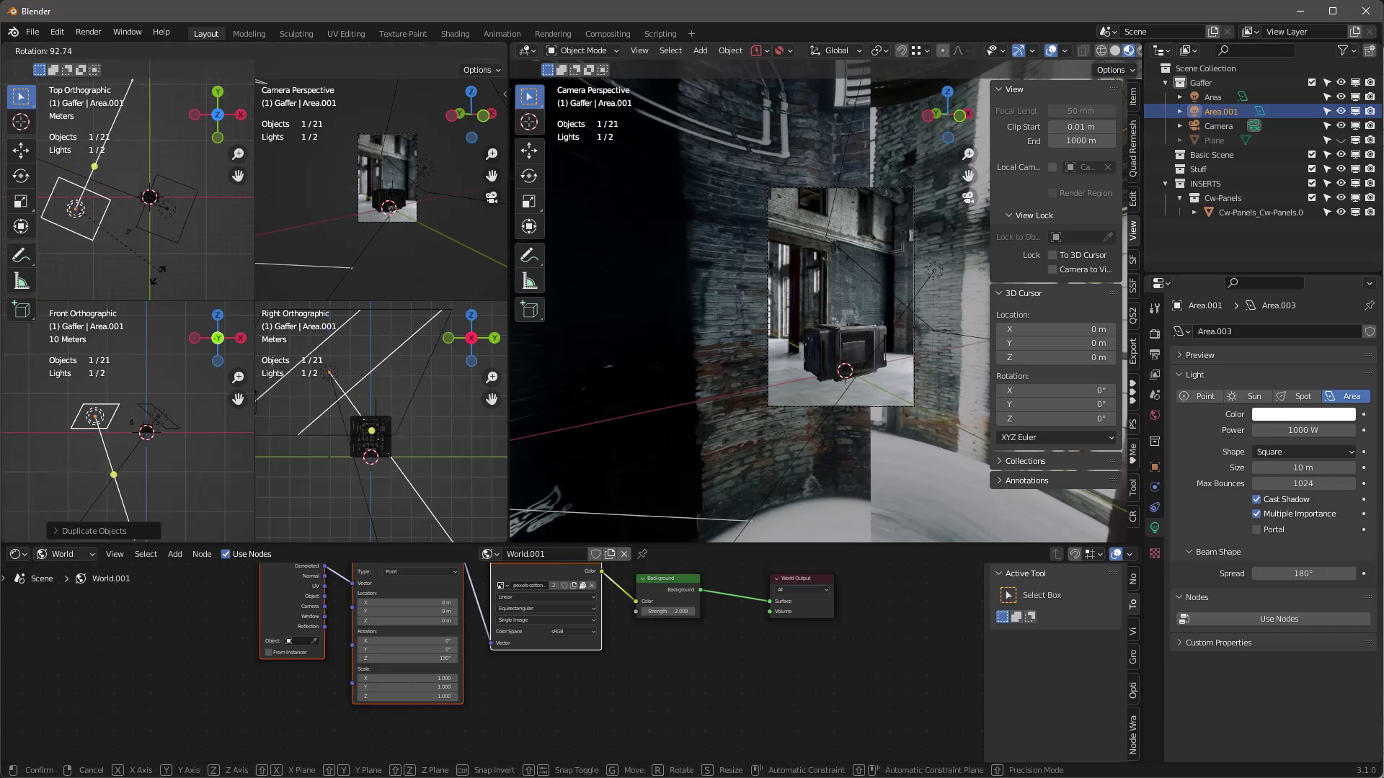
click(54, 237)
key(g)
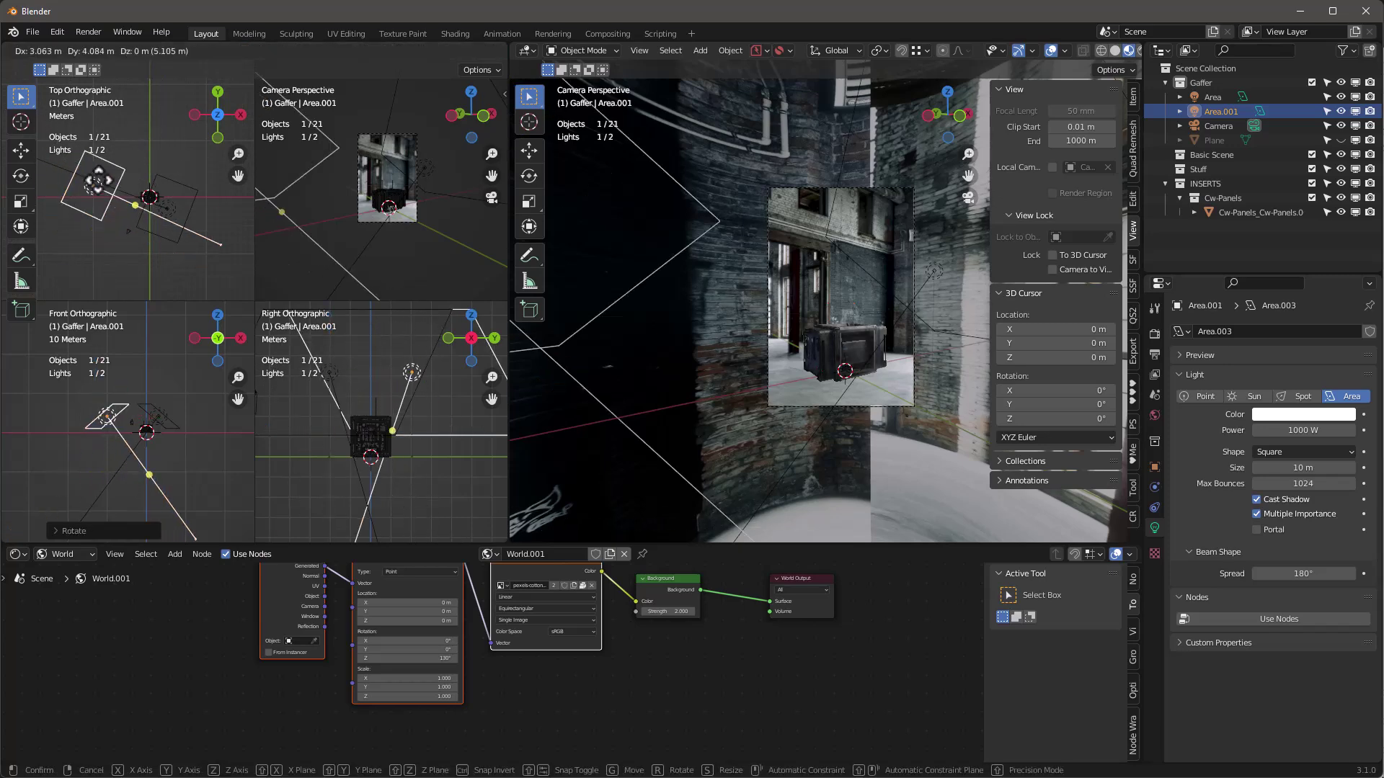
click(104, 185)
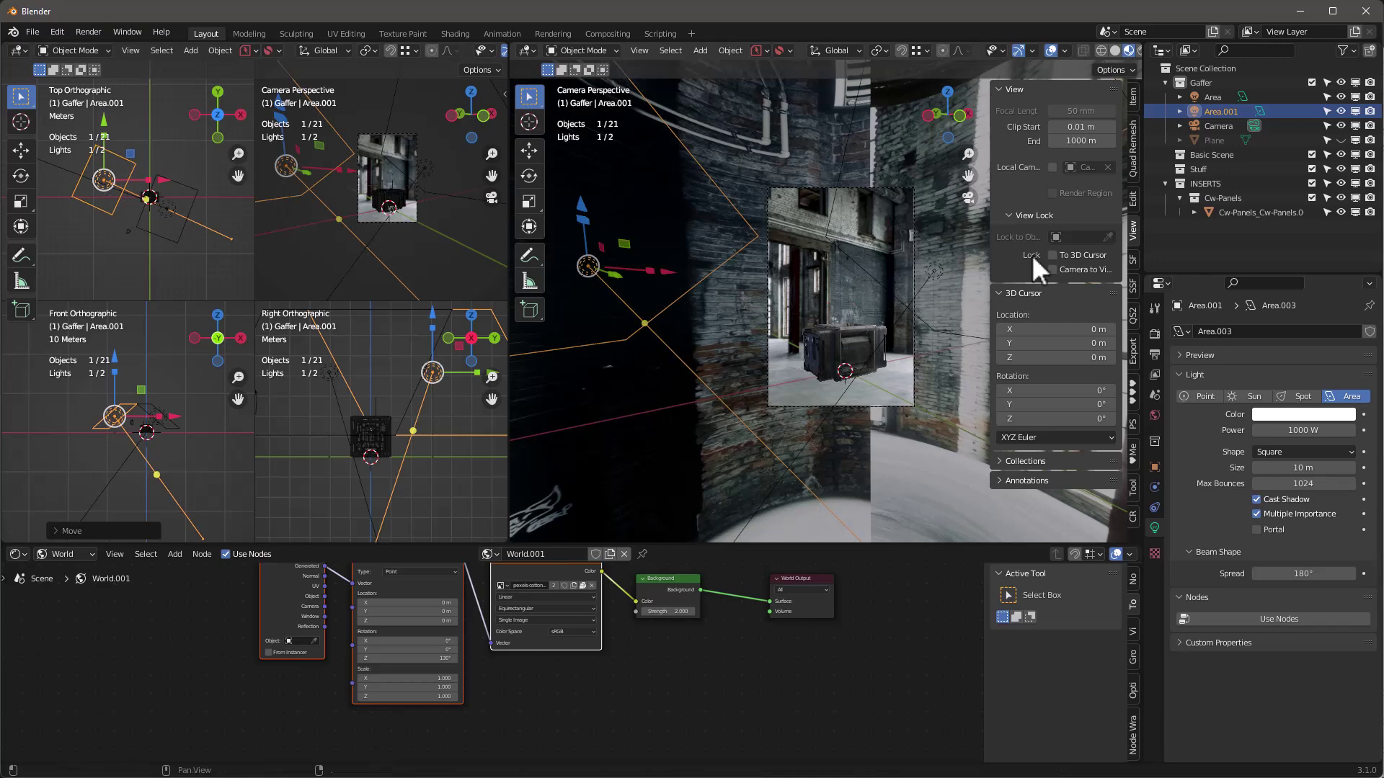
Step: Unhide the floor plane in the viewport and reduce the duplicated area light's size to 5 m
click(1341, 139)
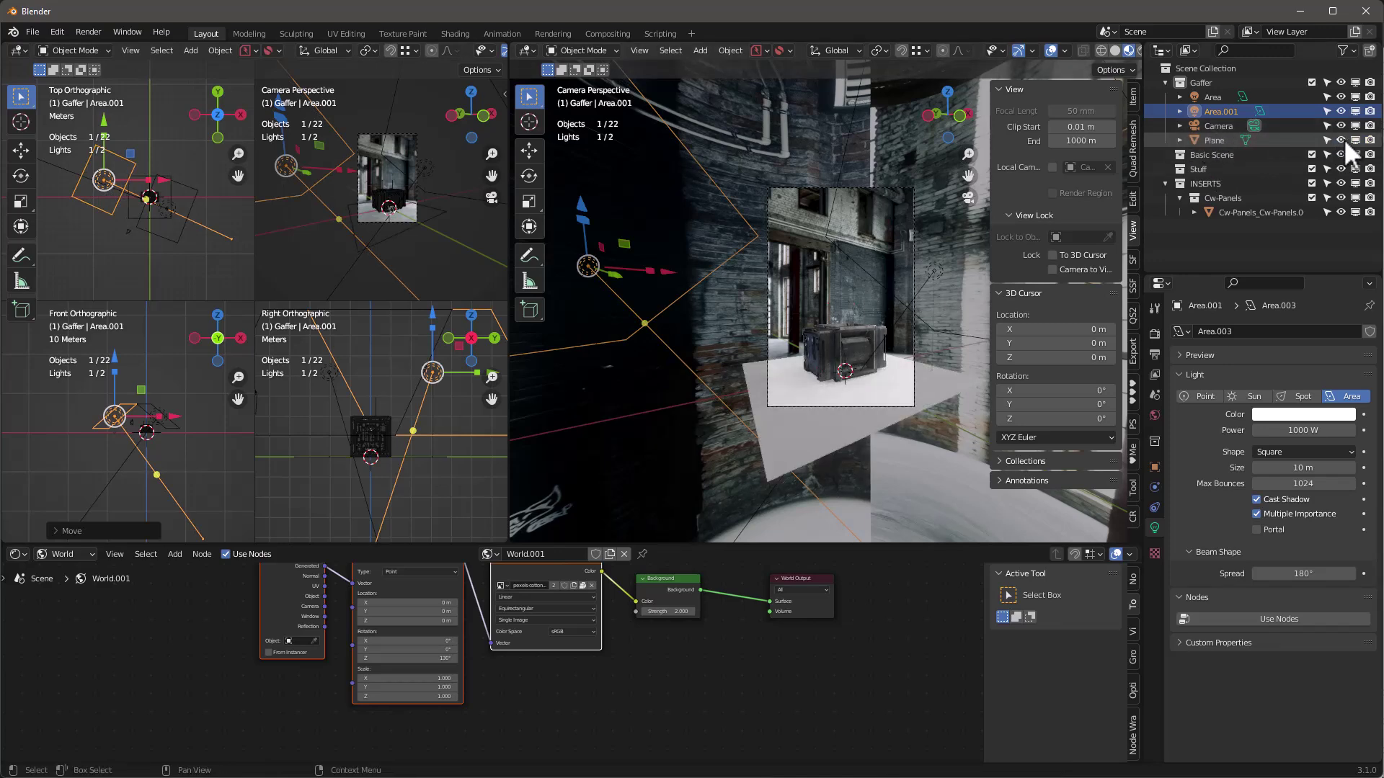
scroll(868, 378, up, 5)
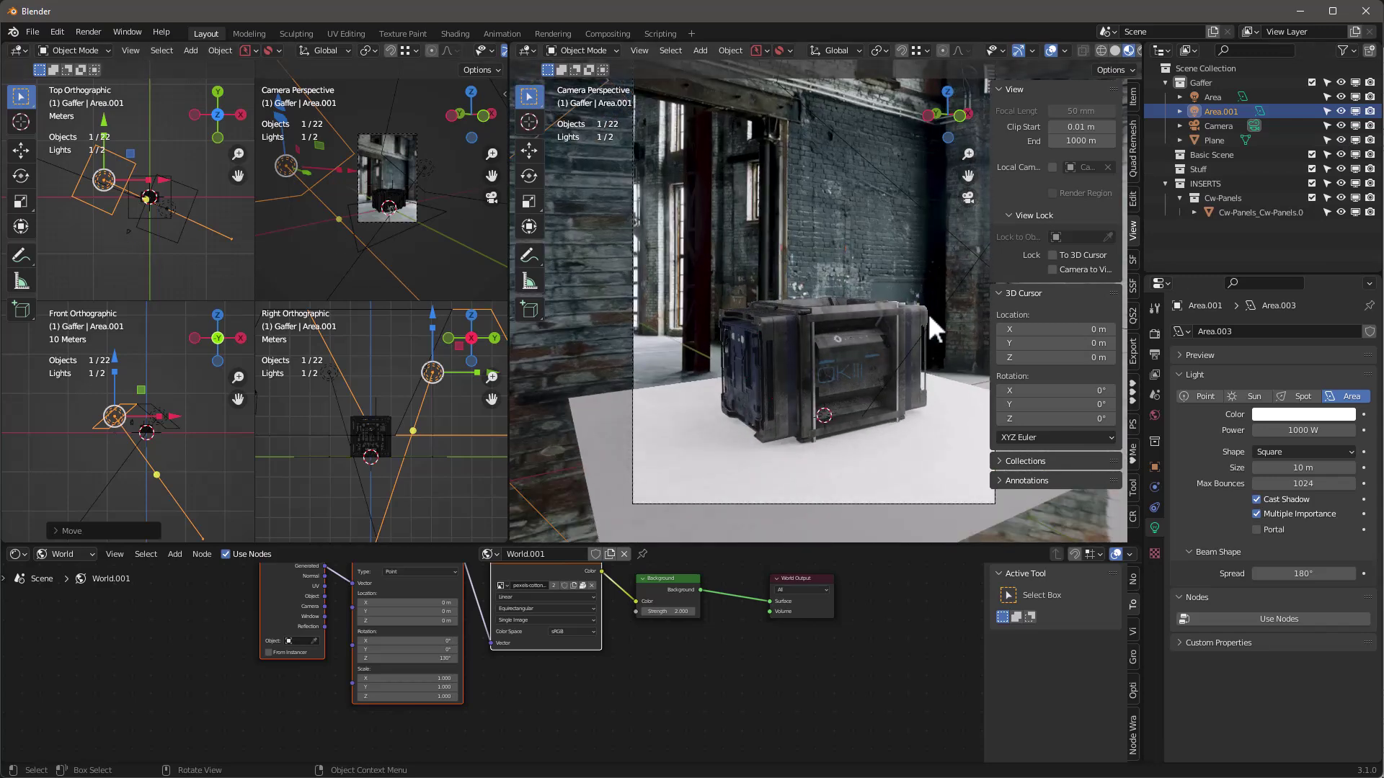
click(1307, 465)
text(5)
key(Return)
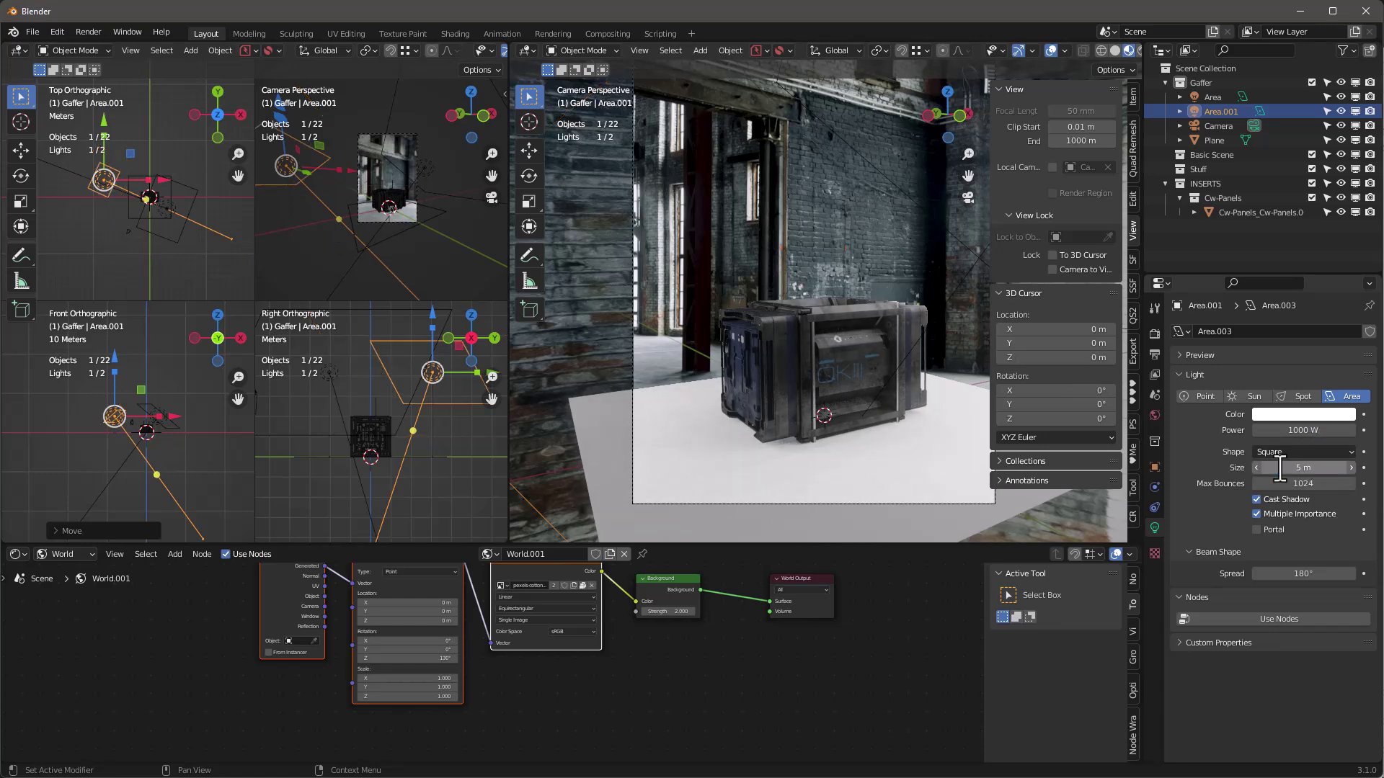
click(144, 405)
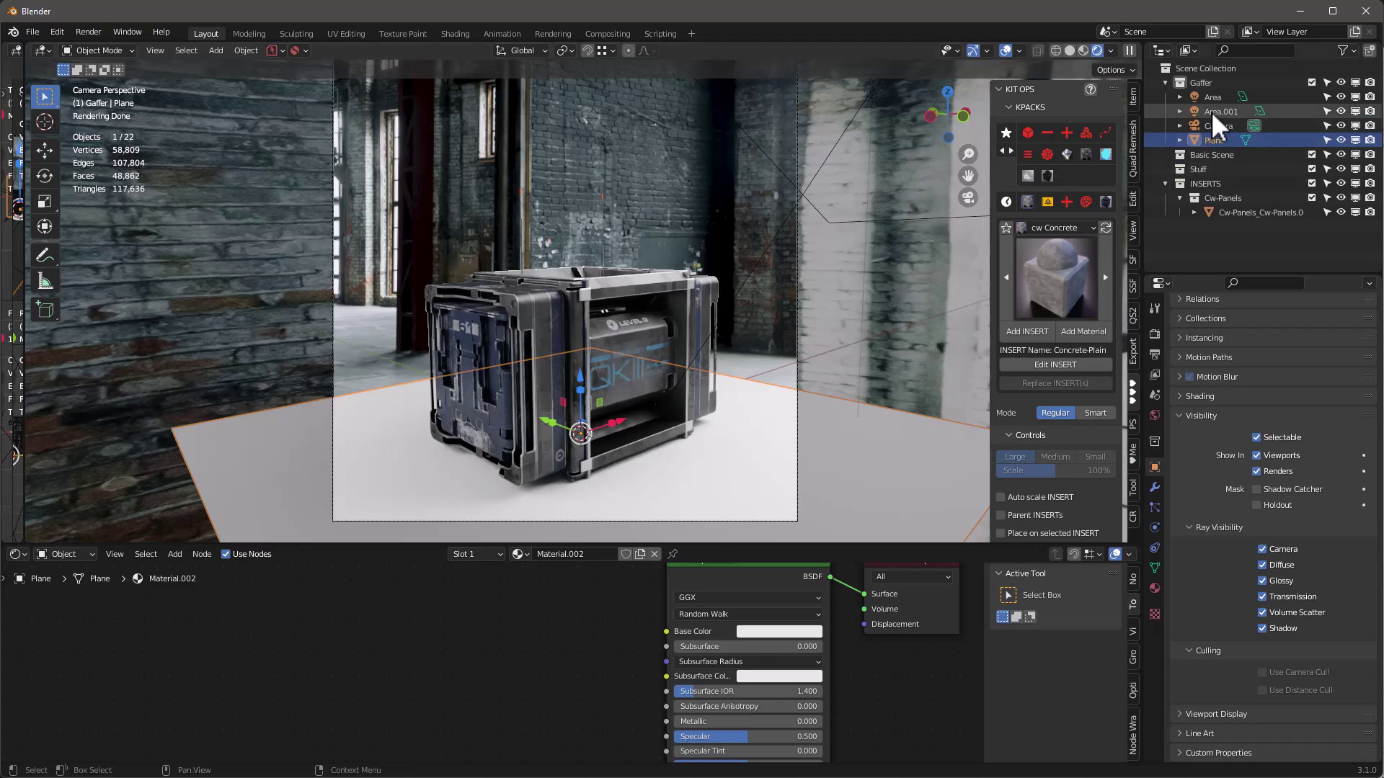
Step: Show the World nodes in the shader editor and set the Background strength to 1
click(65, 554)
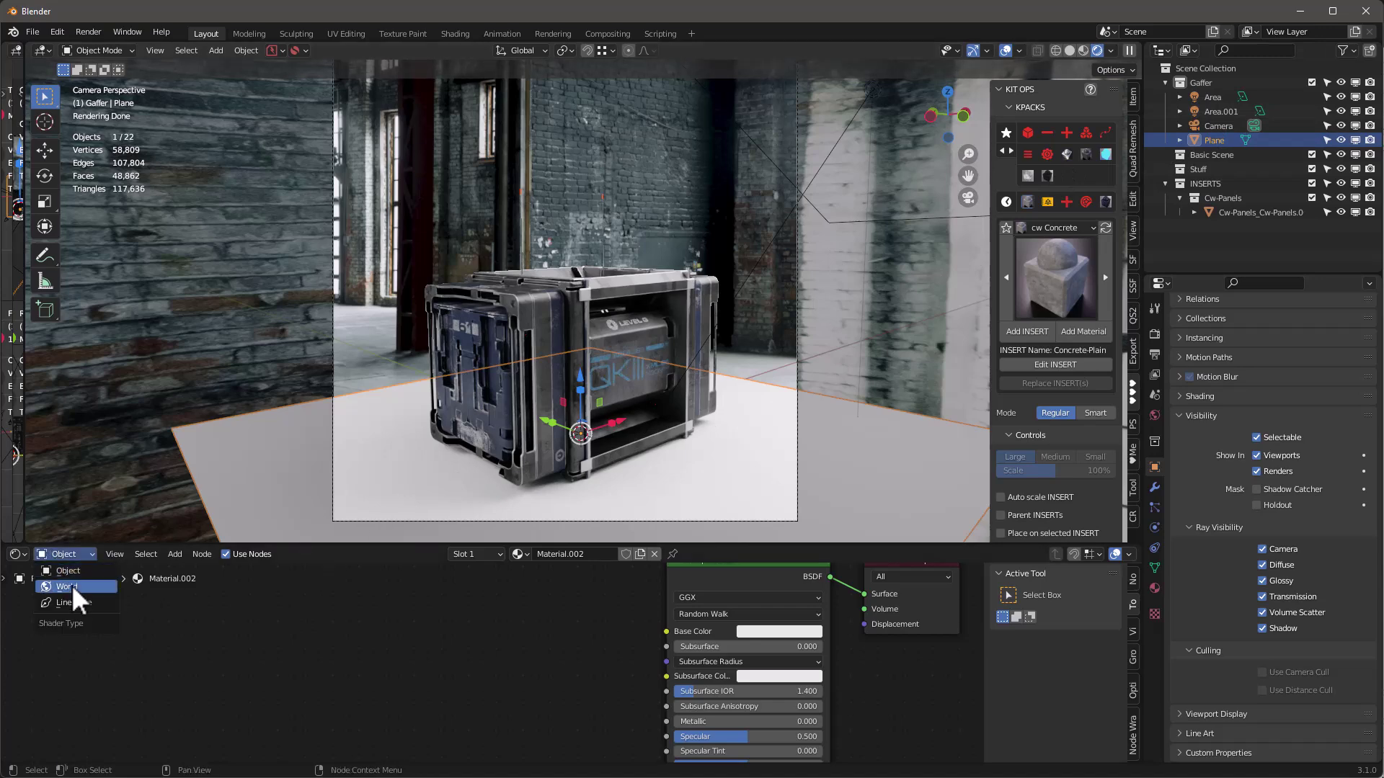
click(72, 587)
click(726, 612)
text(1)
key(Return)
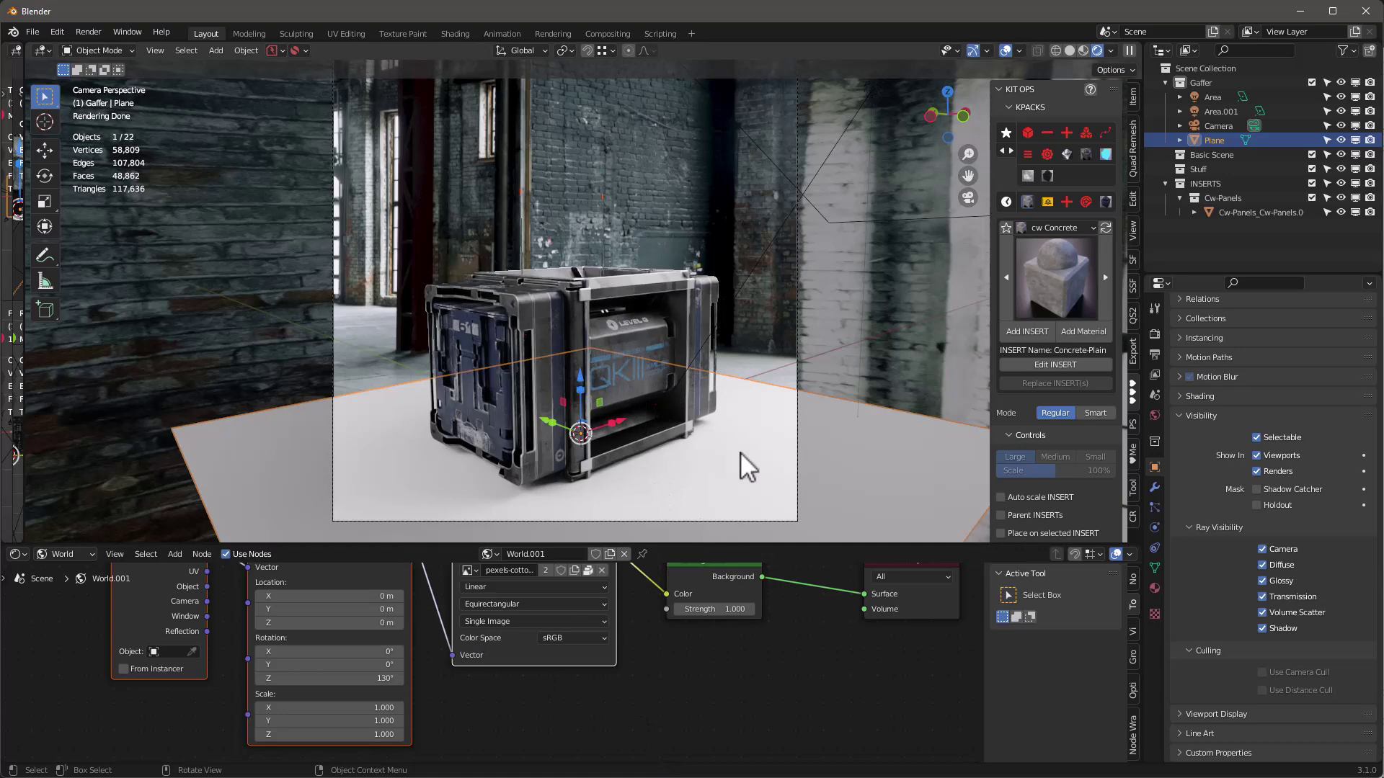
Step: Toggle the floor plane's visibility off and on to compare the crate's lighting with and without it
click(1341, 140)
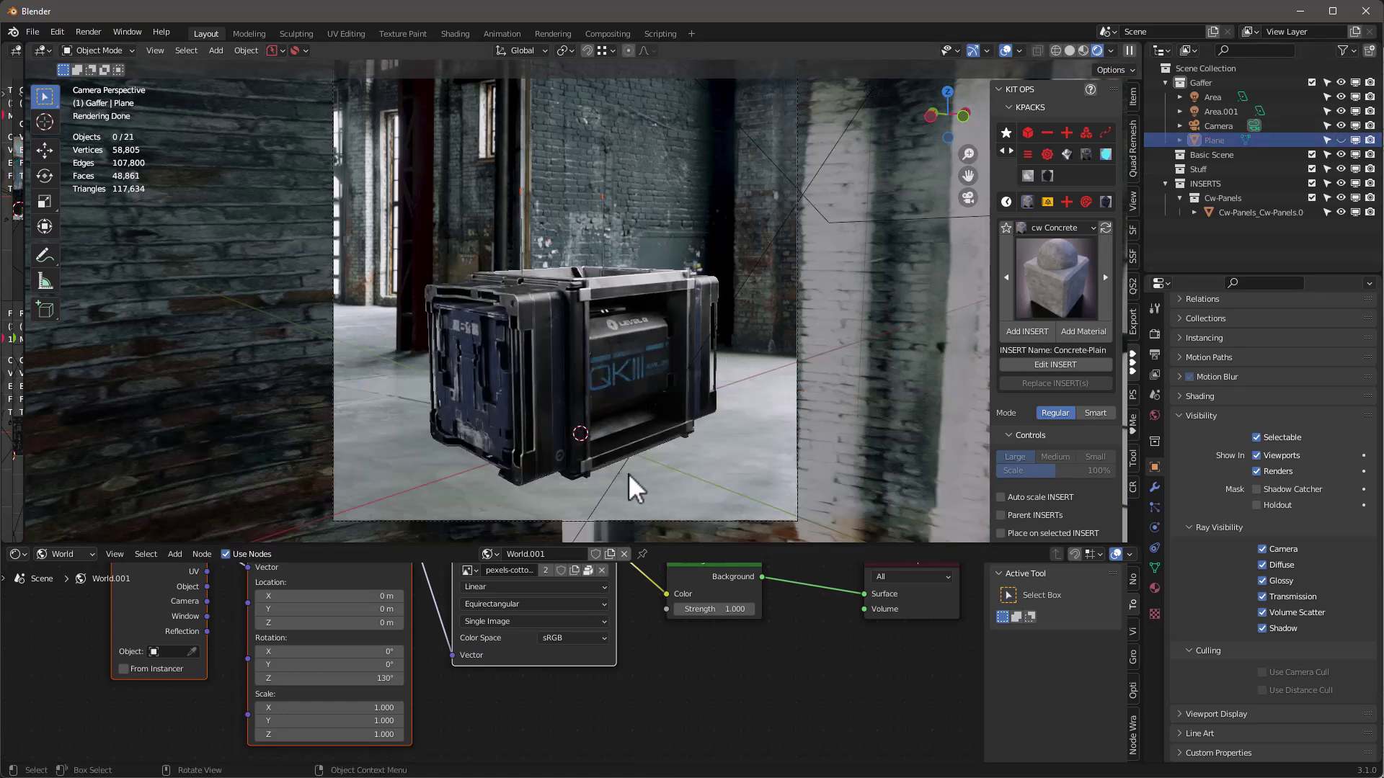
click(1340, 140)
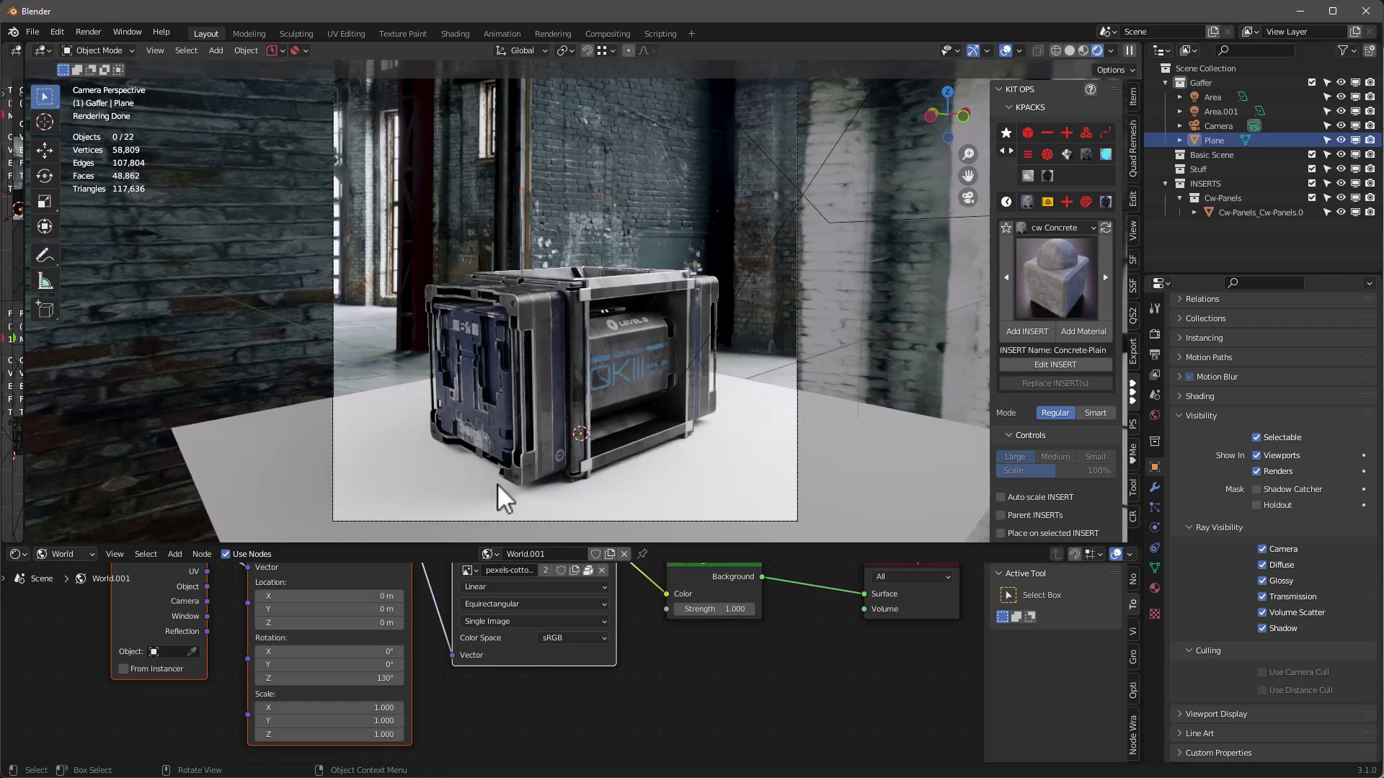
Step: Switch the shader editor to Object and apply the Concrete-Plain material from the KIT OPS cw Concrete pack to the selected floor plane
click(55, 555)
click(58, 573)
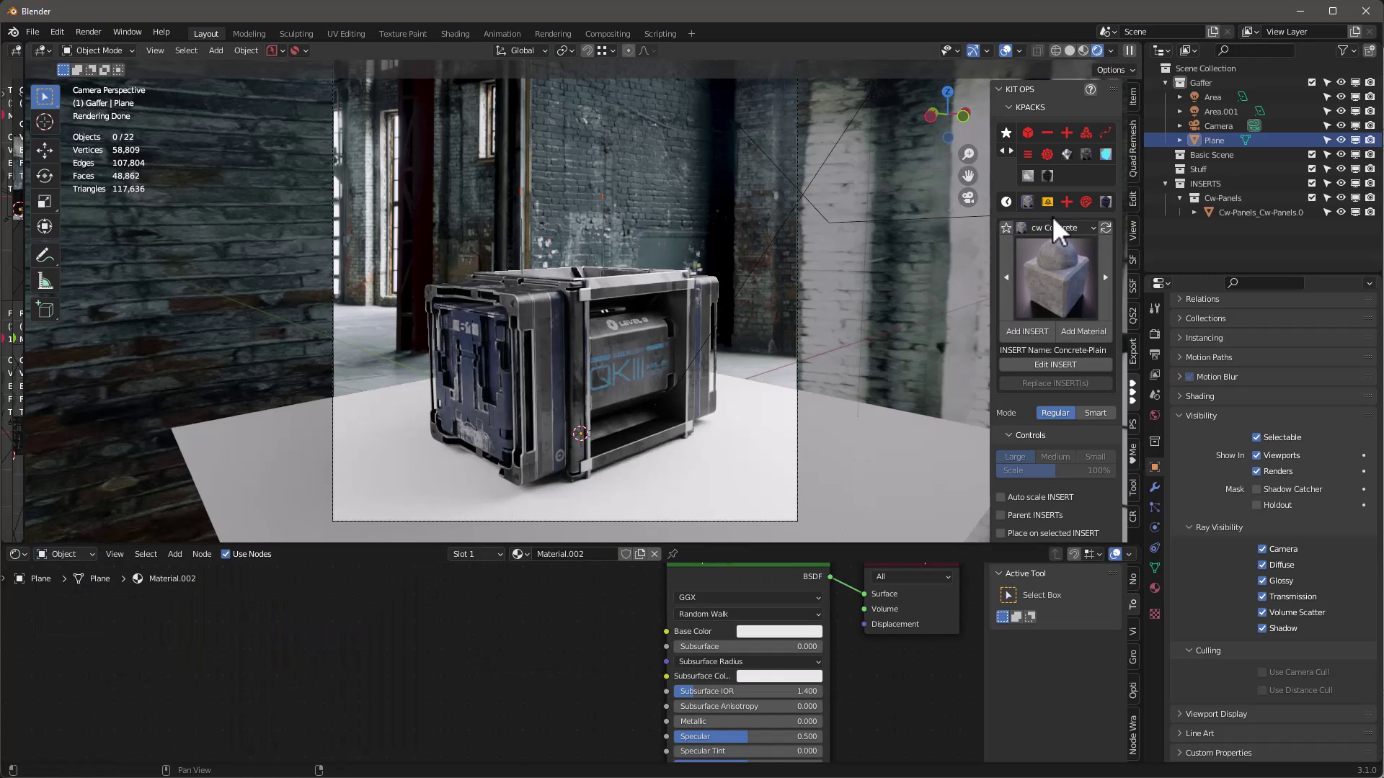
click(1067, 269)
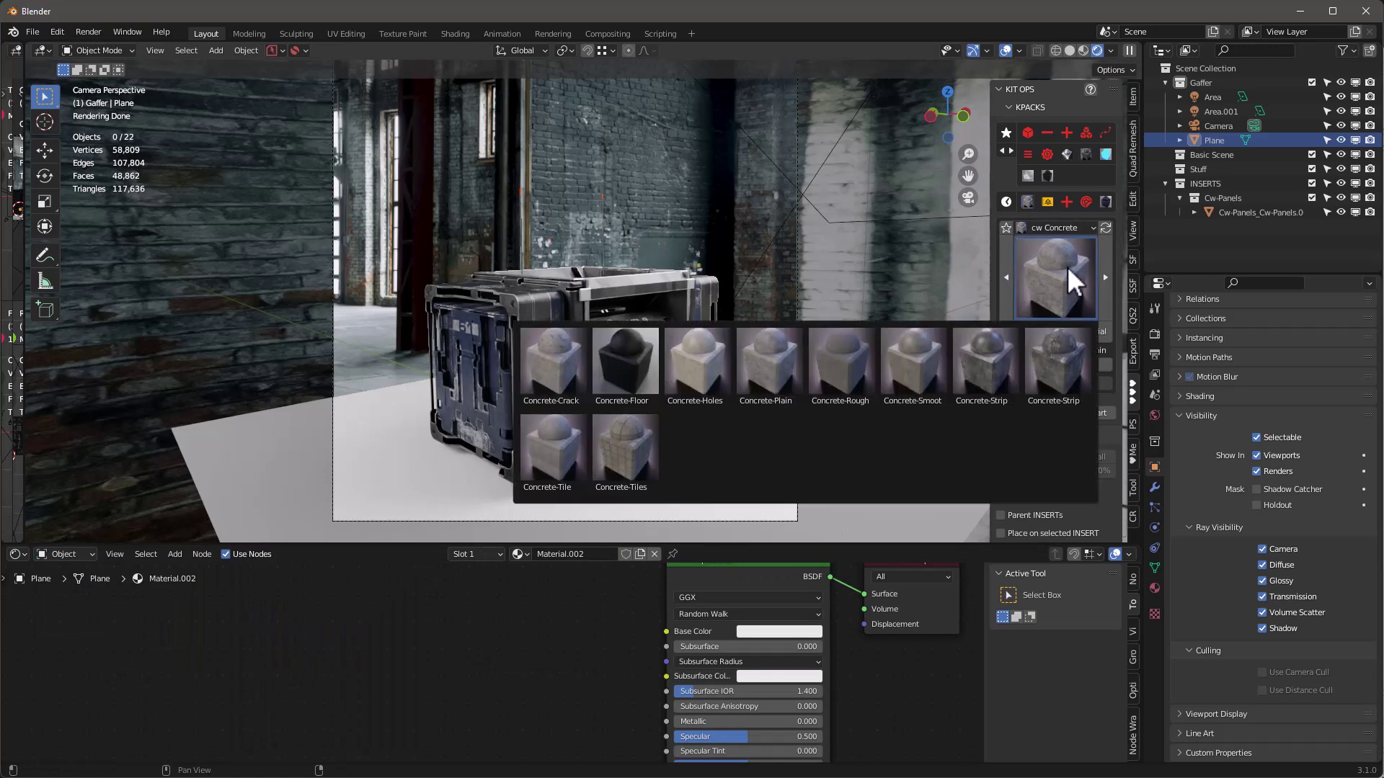
click(756, 376)
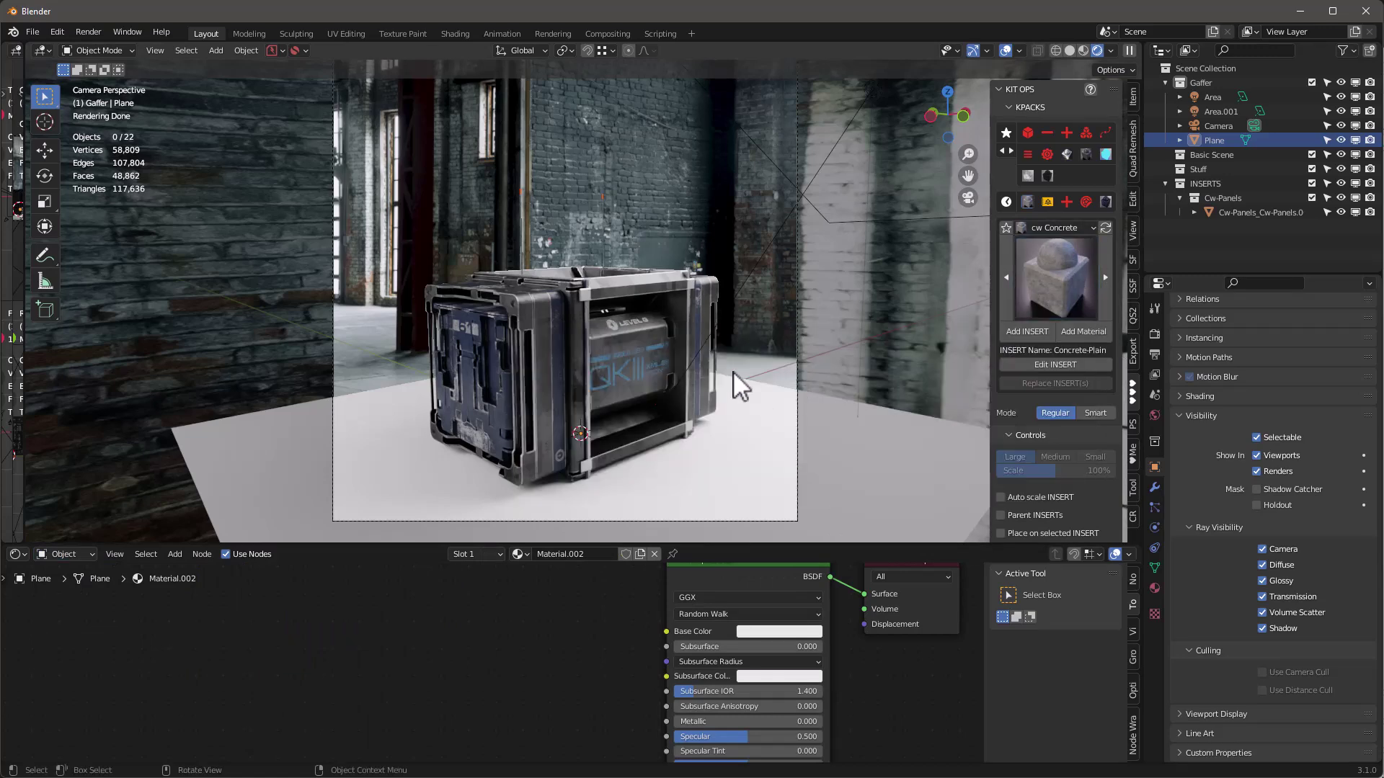
click(1088, 330)
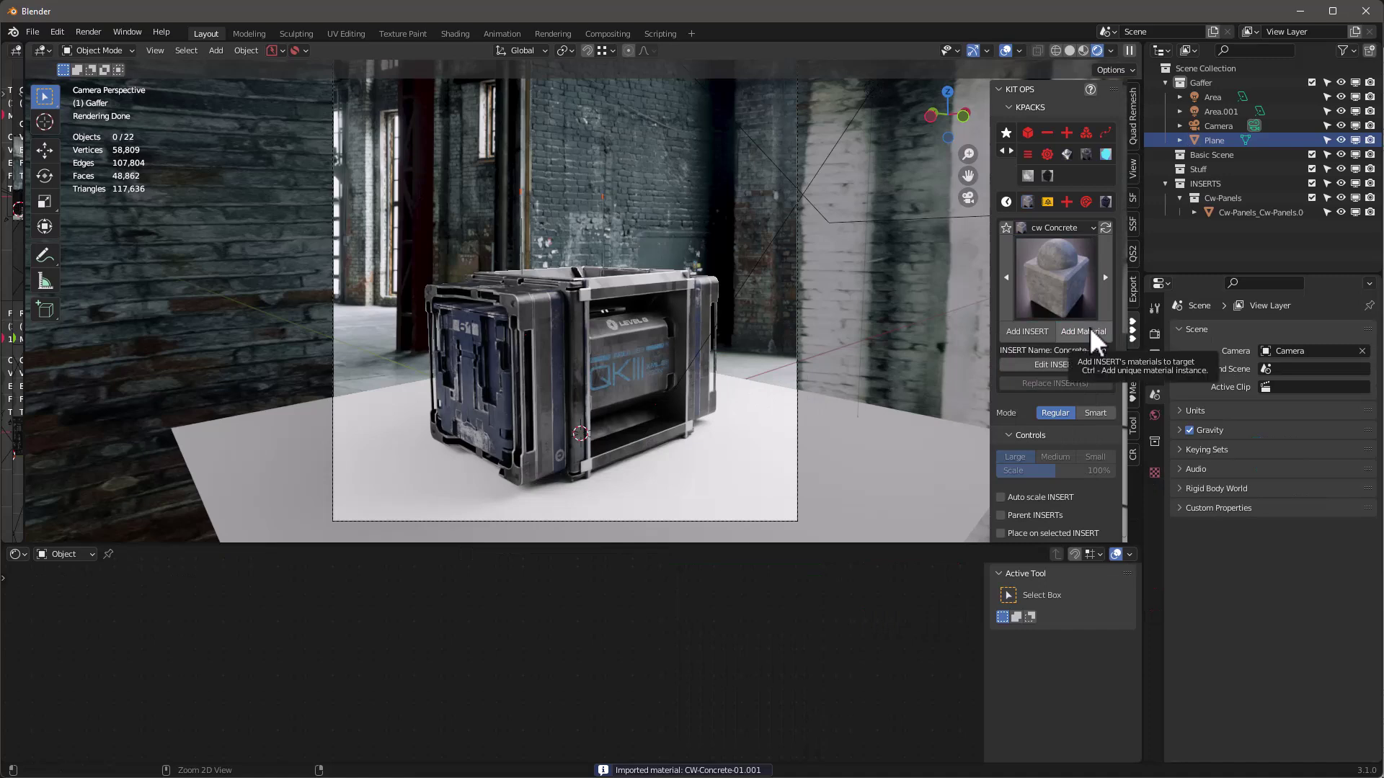
click(819, 392)
click(1095, 330)
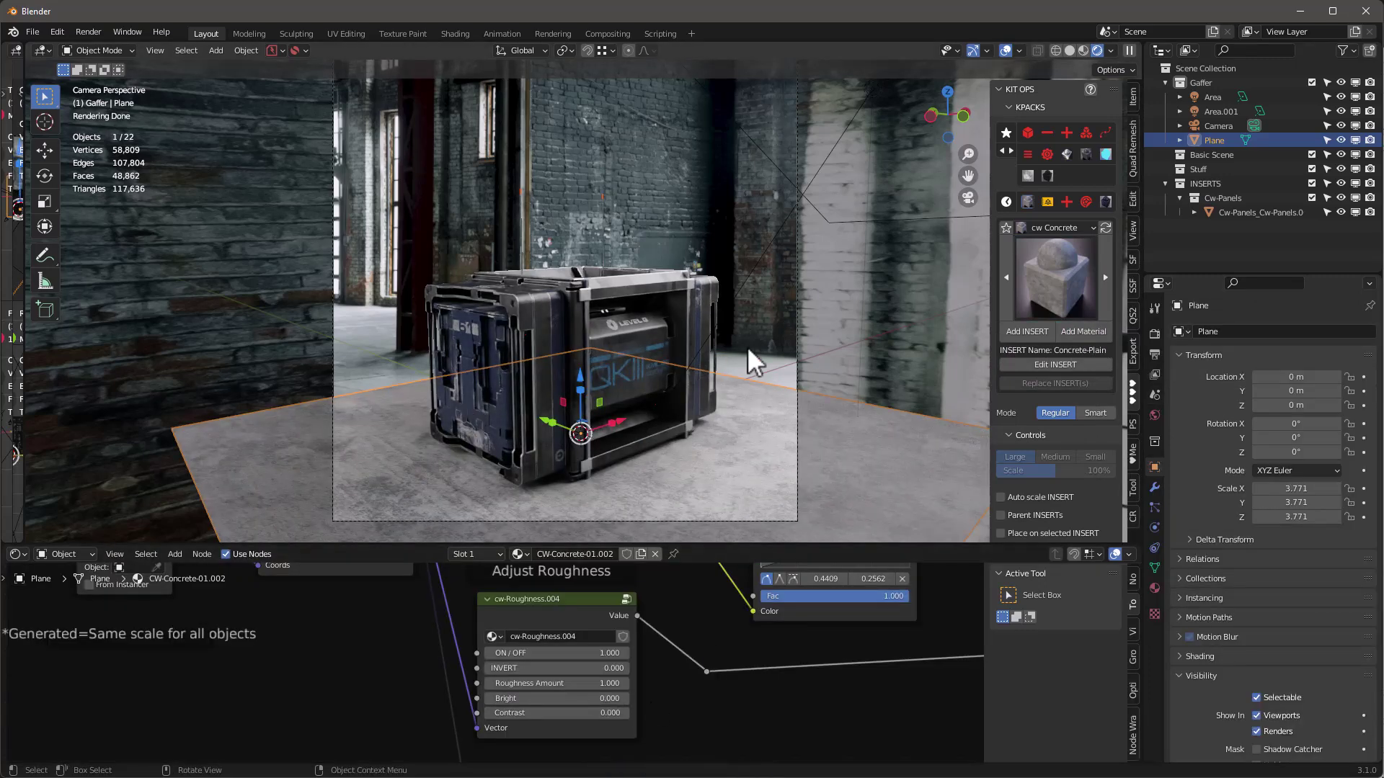
Step: Enable Shadow Catcher in the floor plane's visibility settings
scroll(647, 638, down, 1)
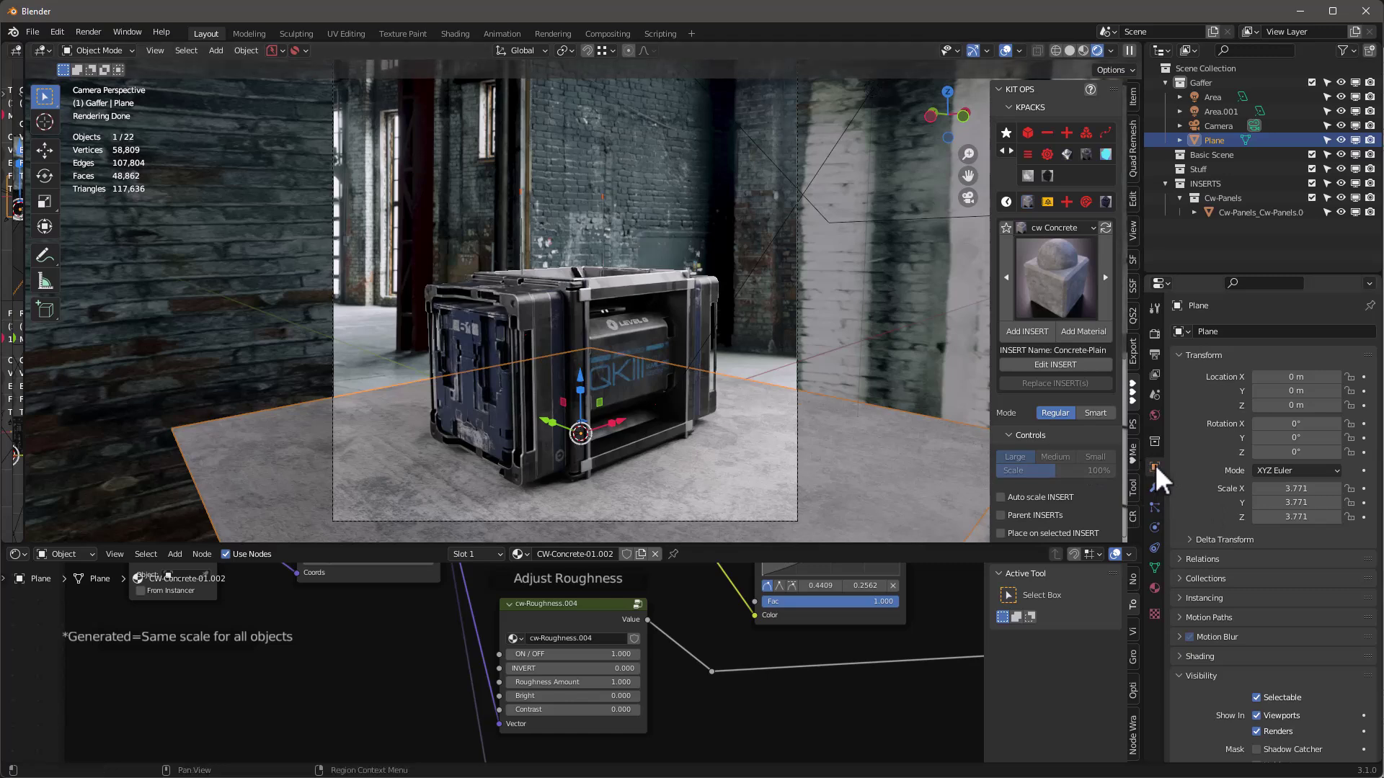
scroll(1269, 641, down, 8)
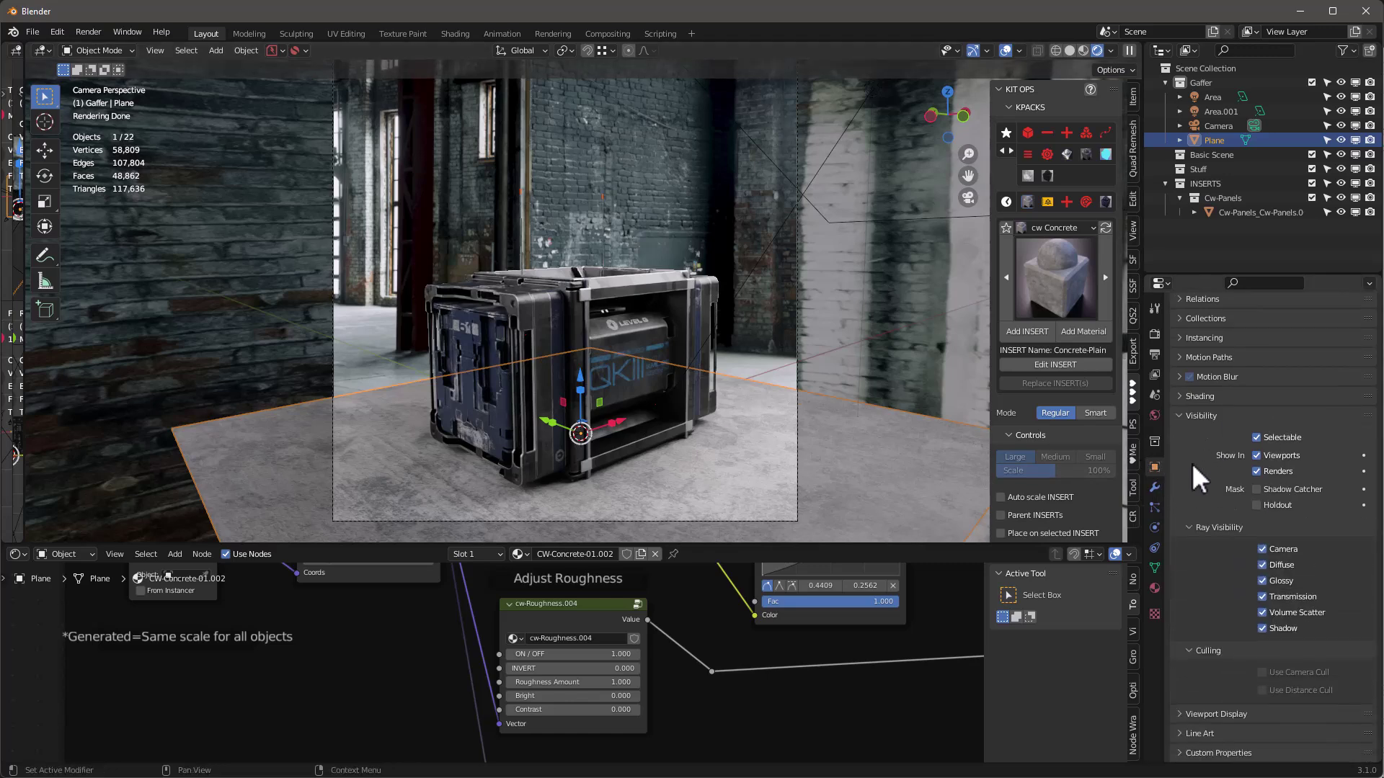
click(1256, 489)
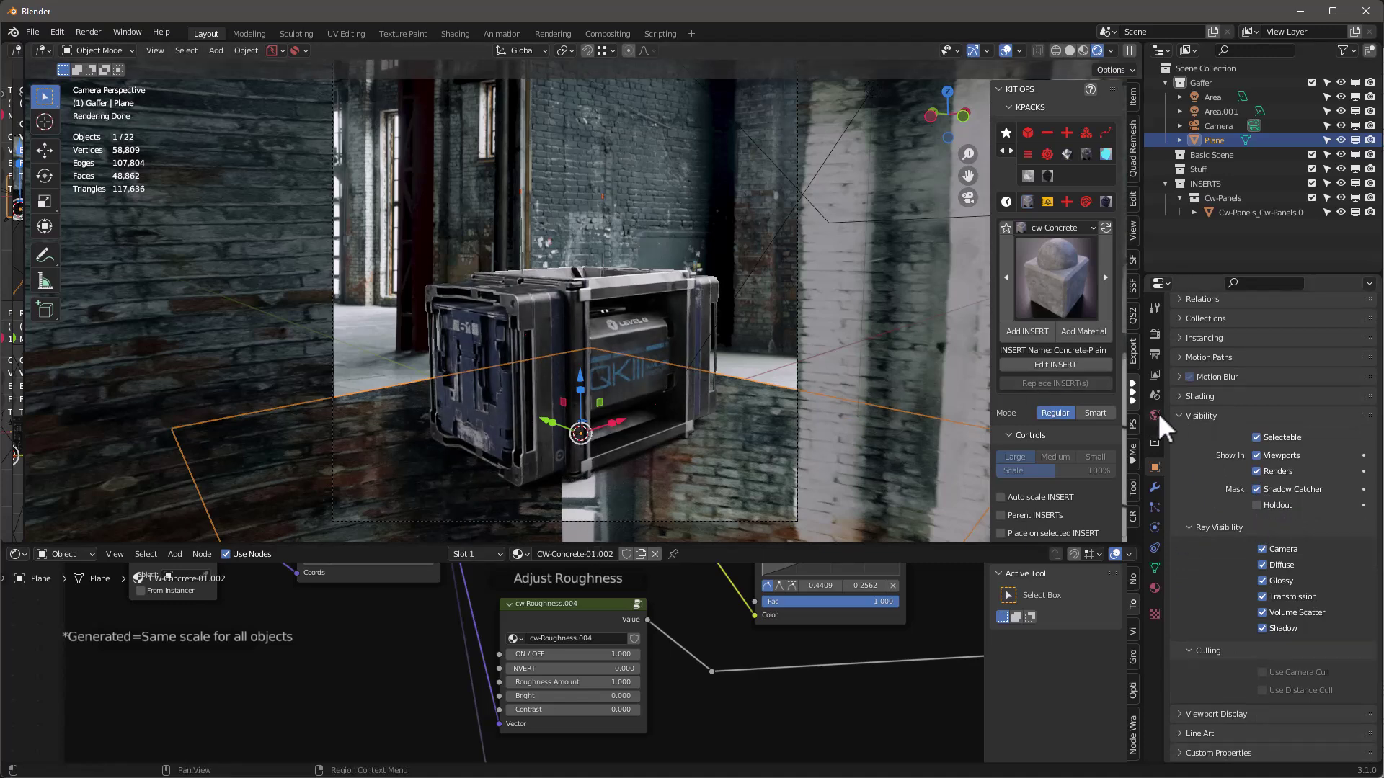
Step: Enable Transparent film in the render settings to reveal the warehouse photo, and deselect the floor plane
click(1153, 332)
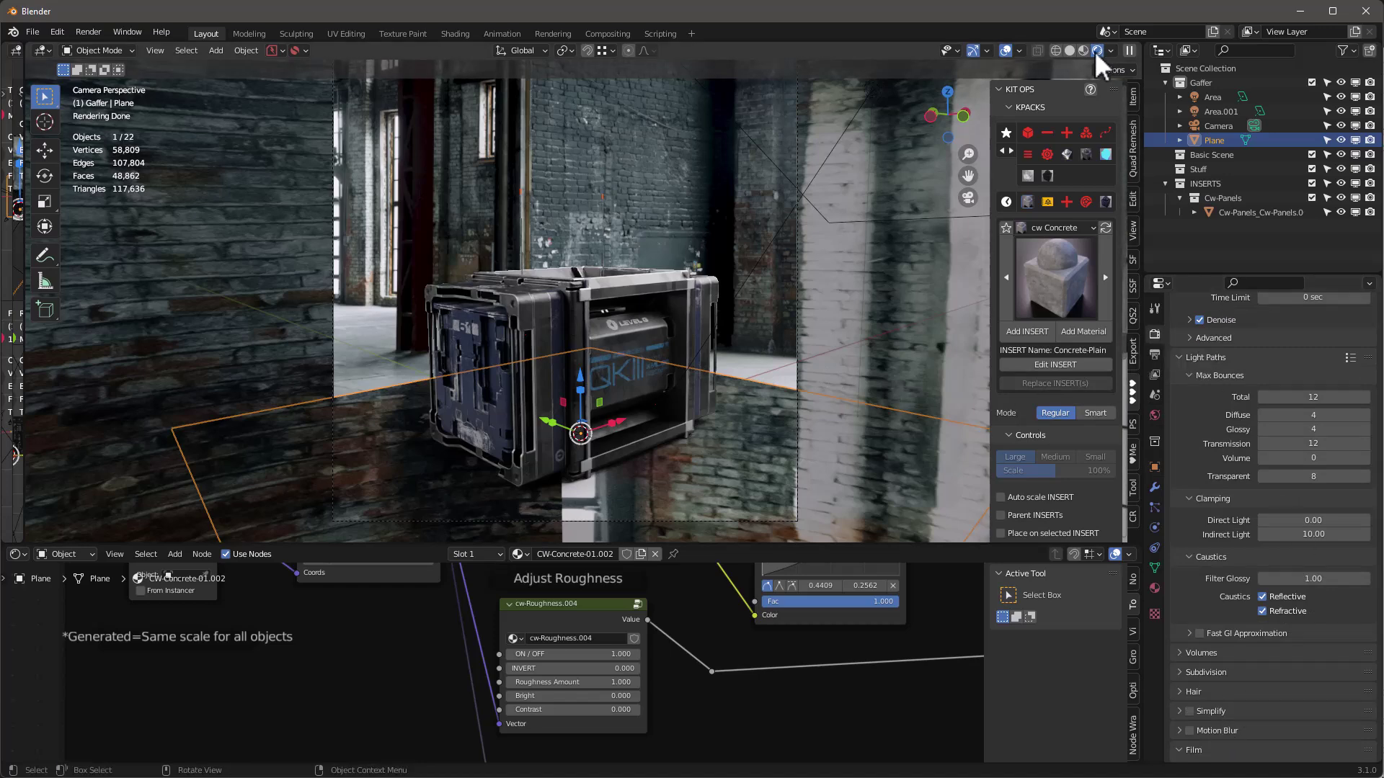
scroll(1233, 649, down, 7)
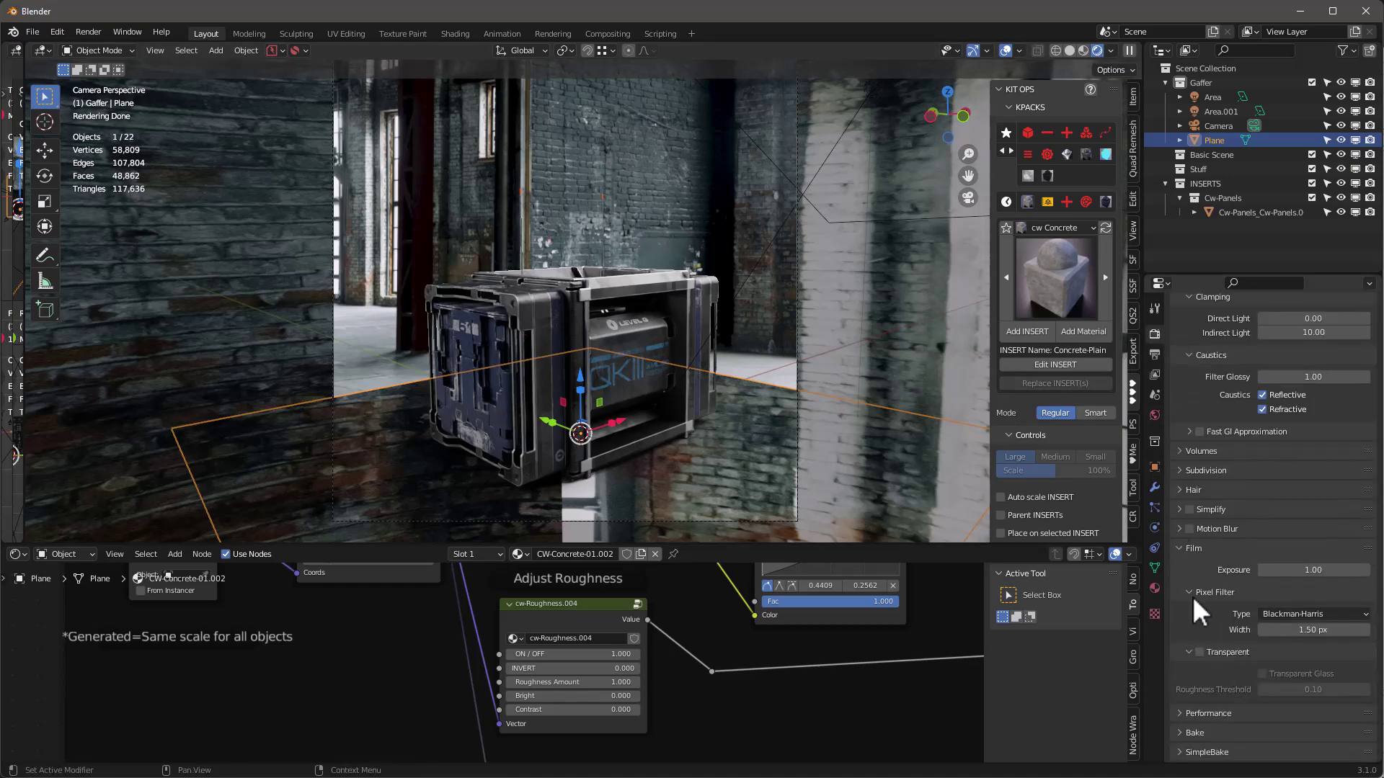
click(1198, 652)
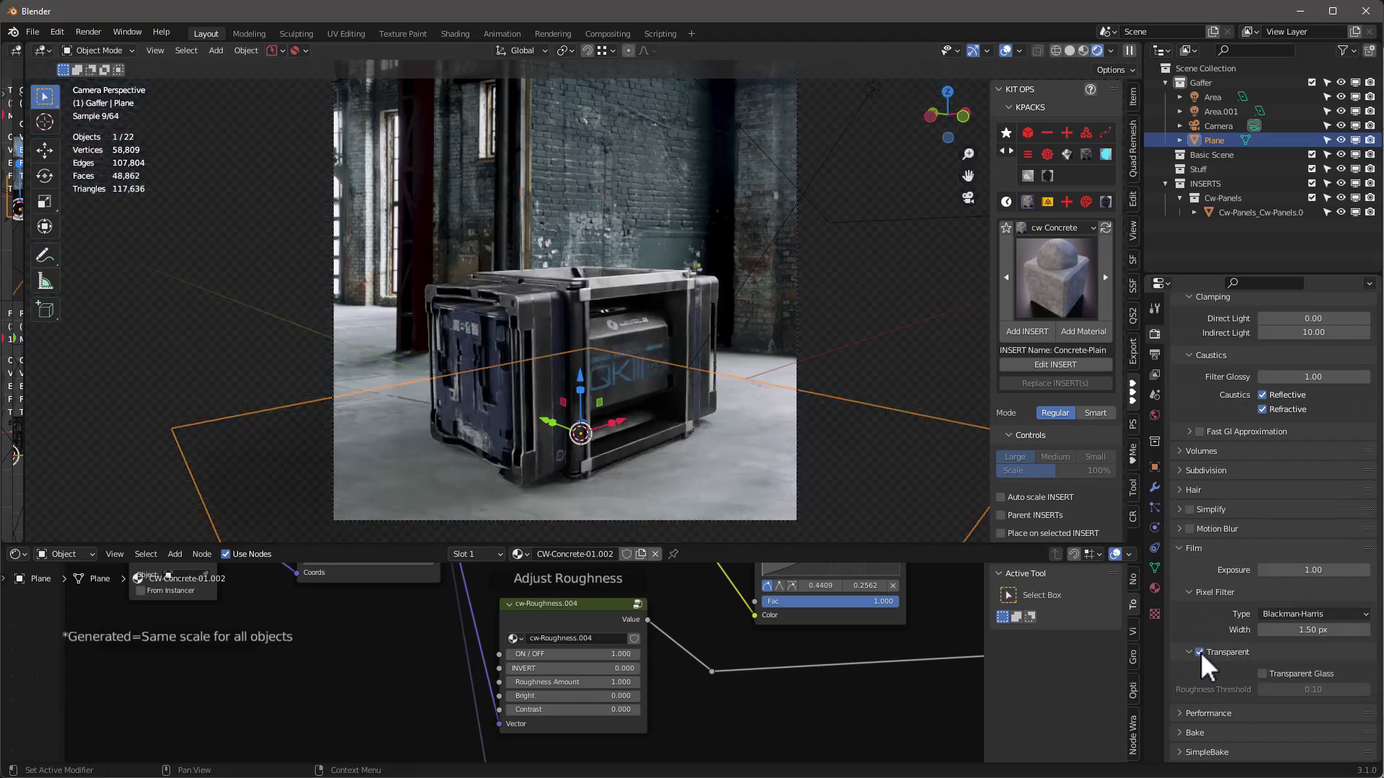
click(872, 268)
click(910, 374)
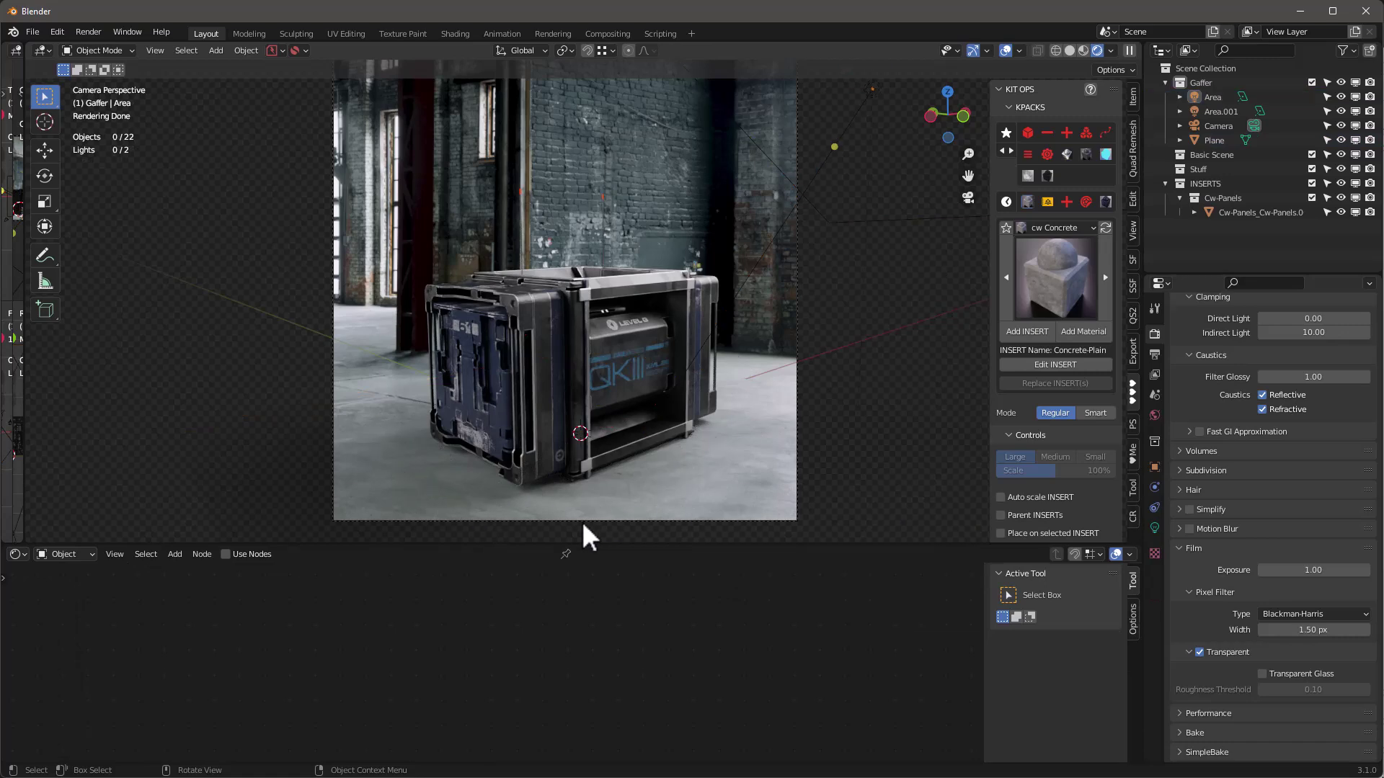
Step: Enlarge the 3D viewport's height to frame the crate and the full warehouse backdrop
middle_drag(645, 408, 628, 232)
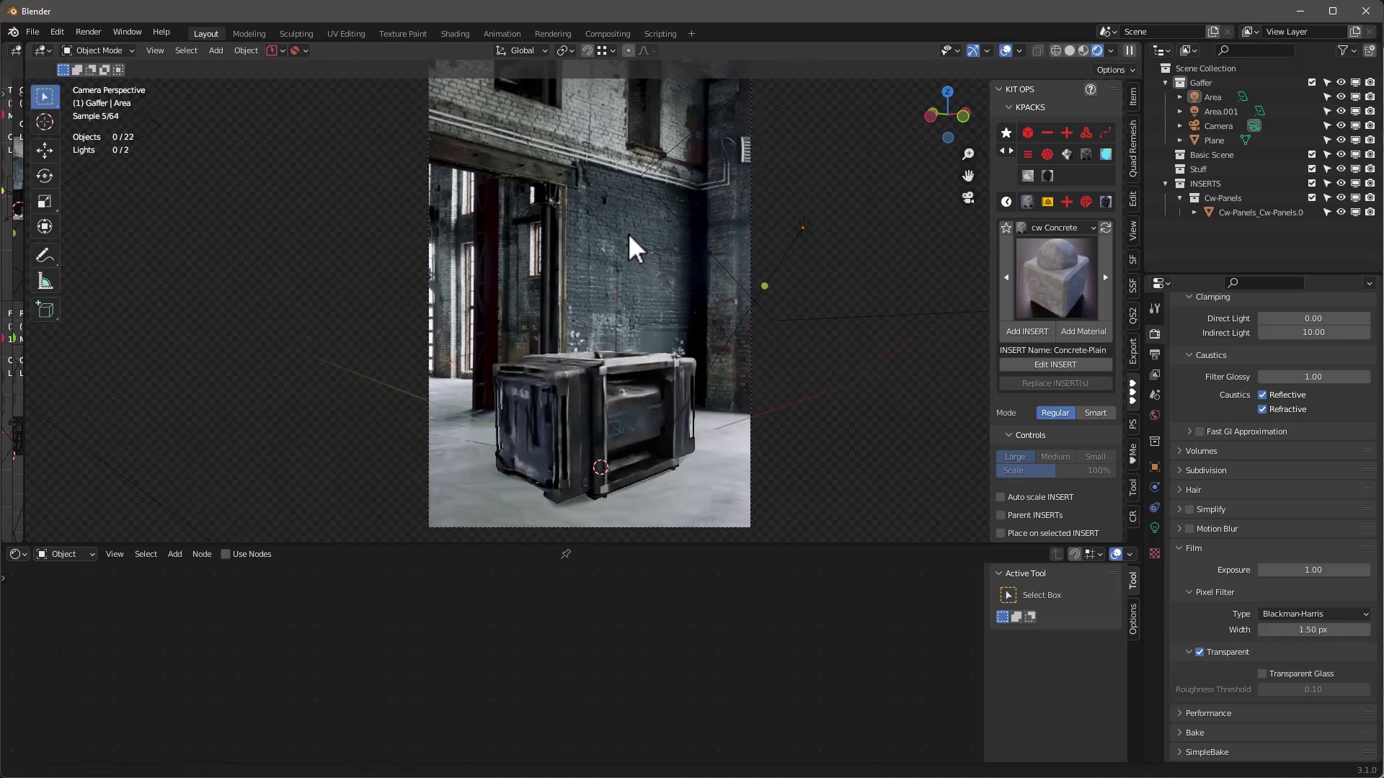
scroll(656, 401, up, 2)
scroll(656, 401, down, 1)
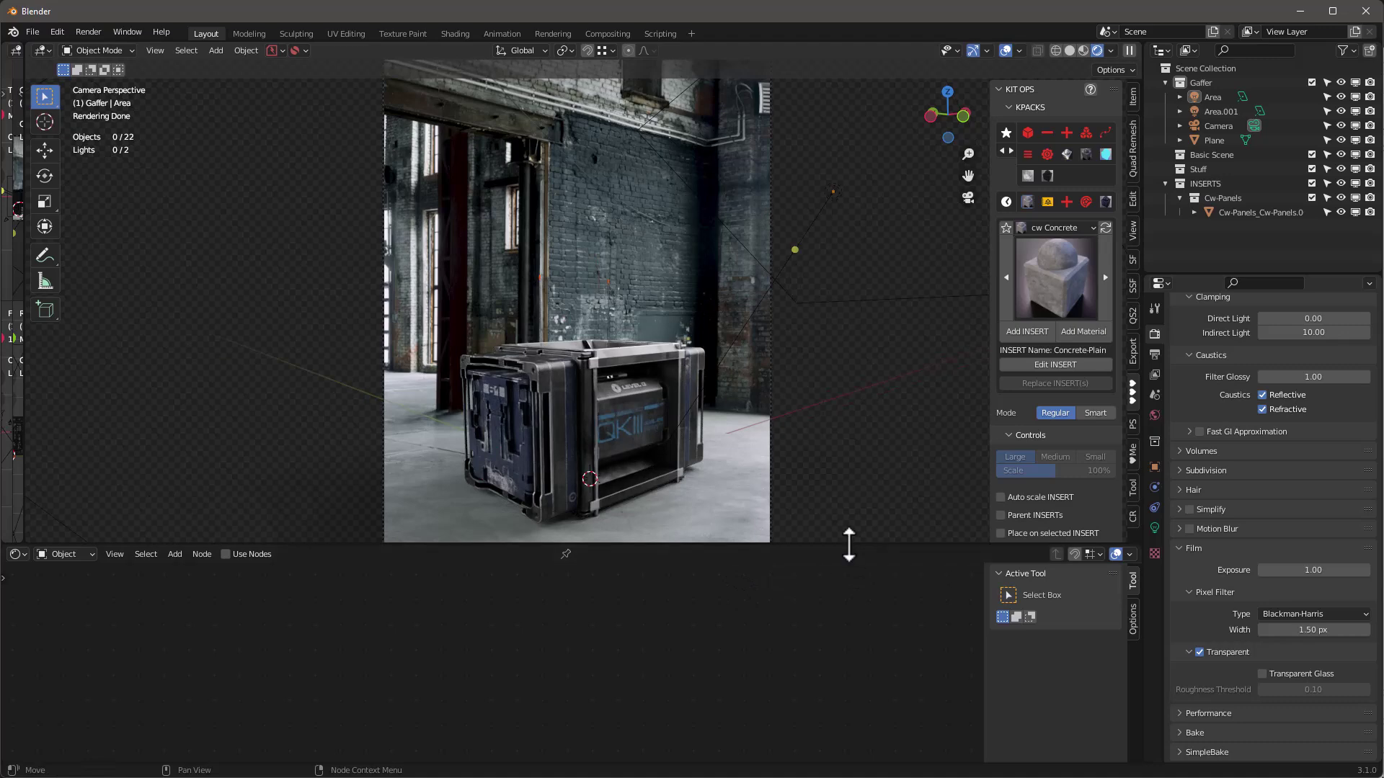
drag(850, 544, 849, 632)
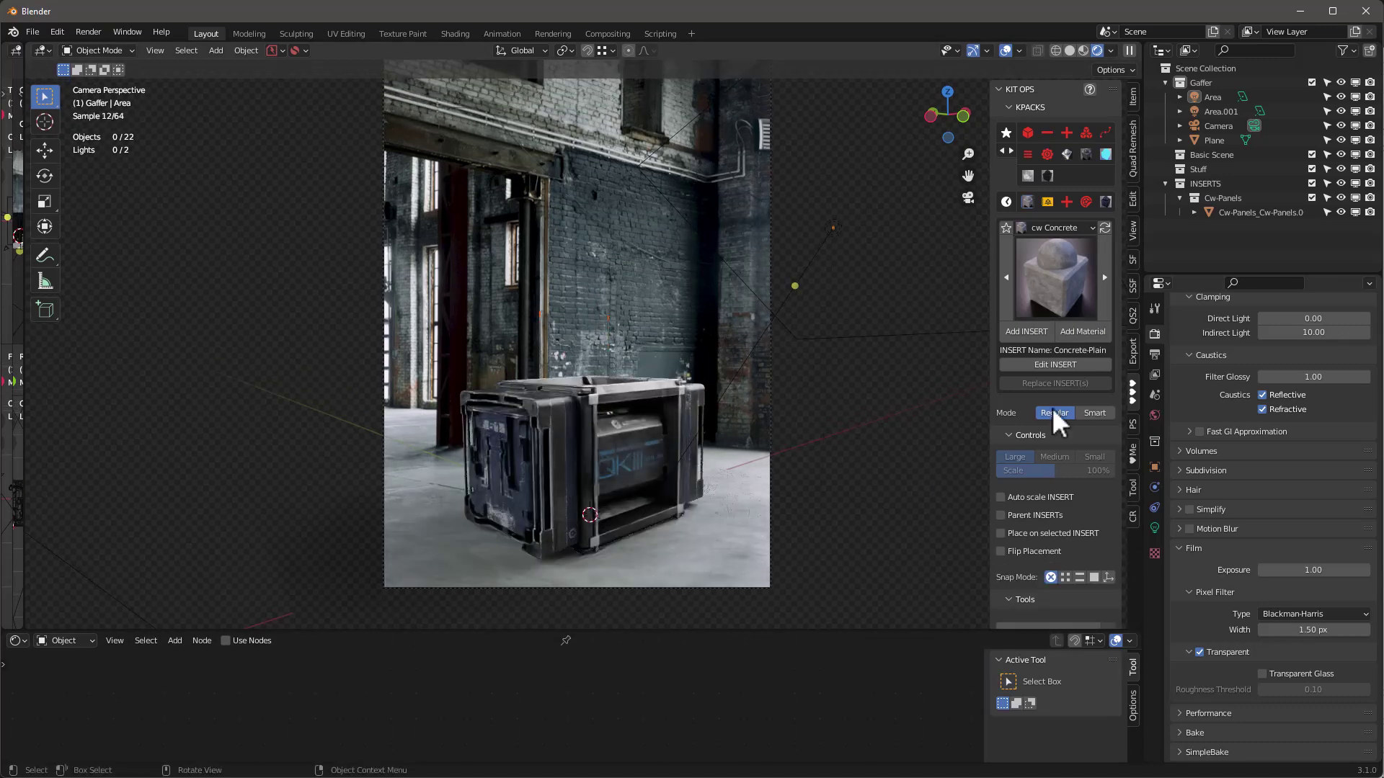
Step: Check the output resolution settings and render a still of the crate from the camera
click(1155, 354)
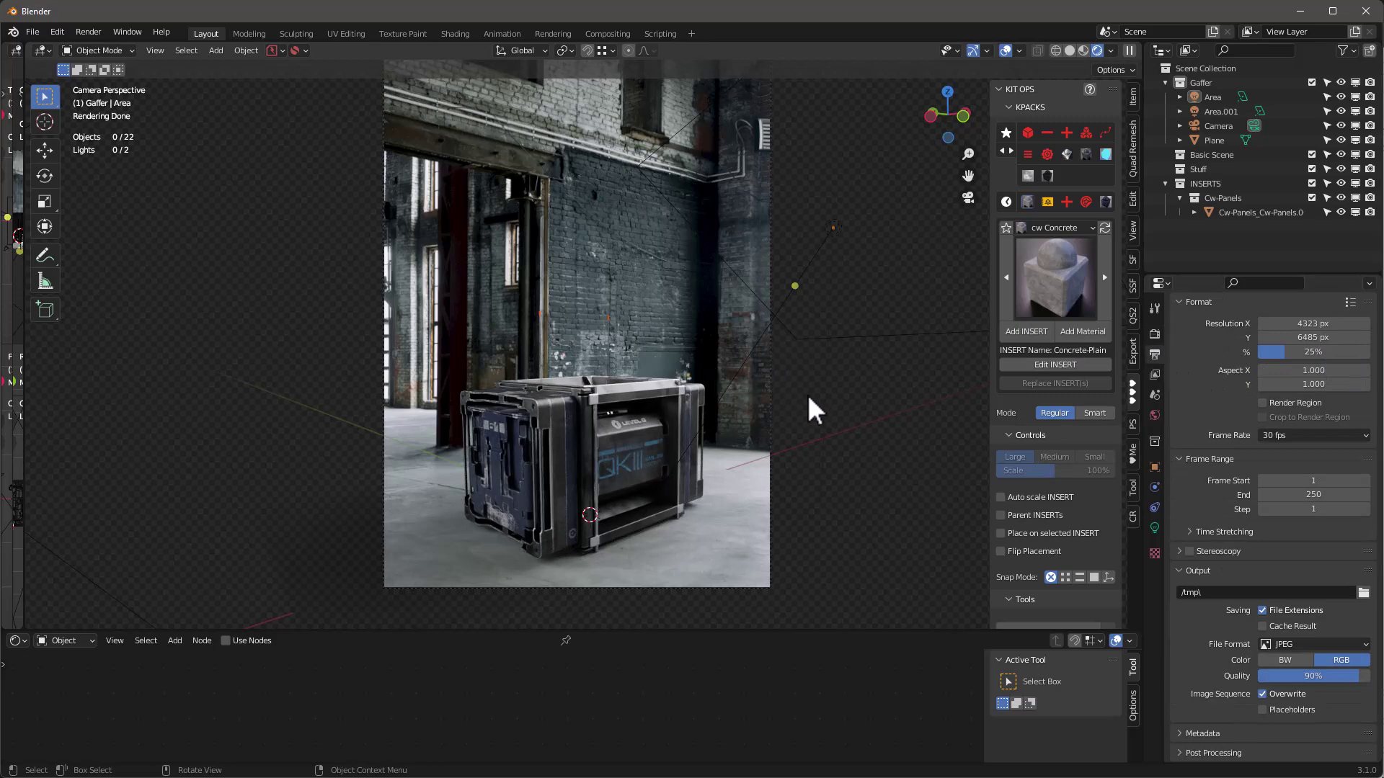
key(F12)
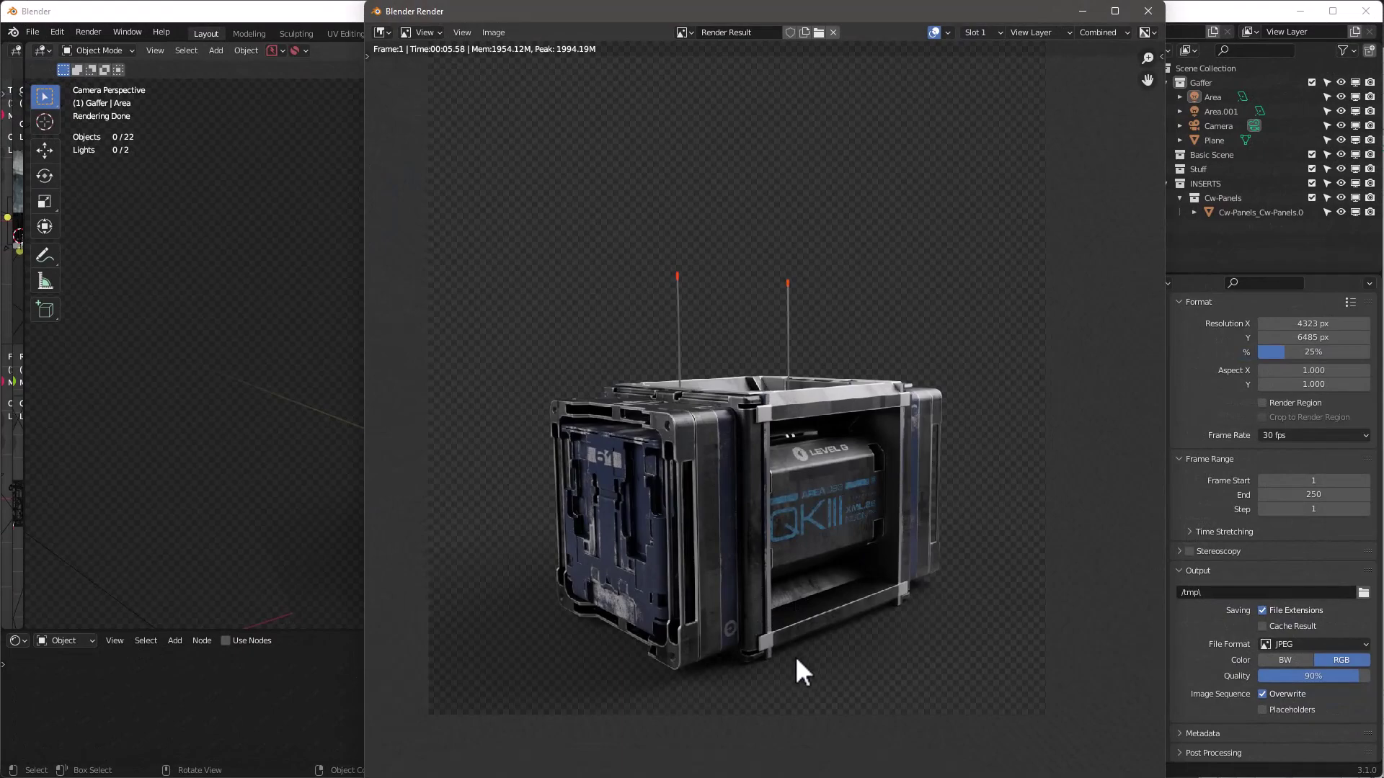
click(1148, 11)
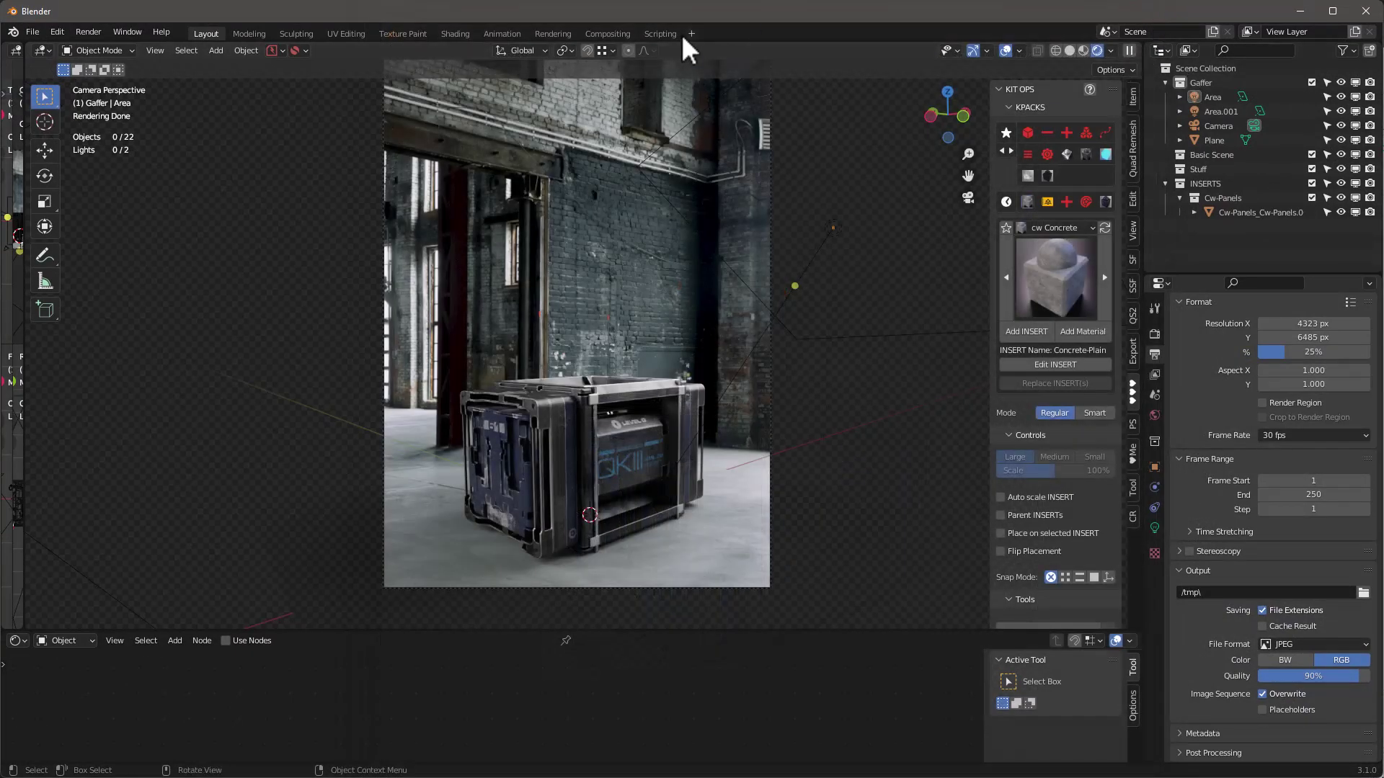
Step: Switch to the Compositing workspace, enabling Backdrop and Use Nodes for the compositing node tree
click(607, 34)
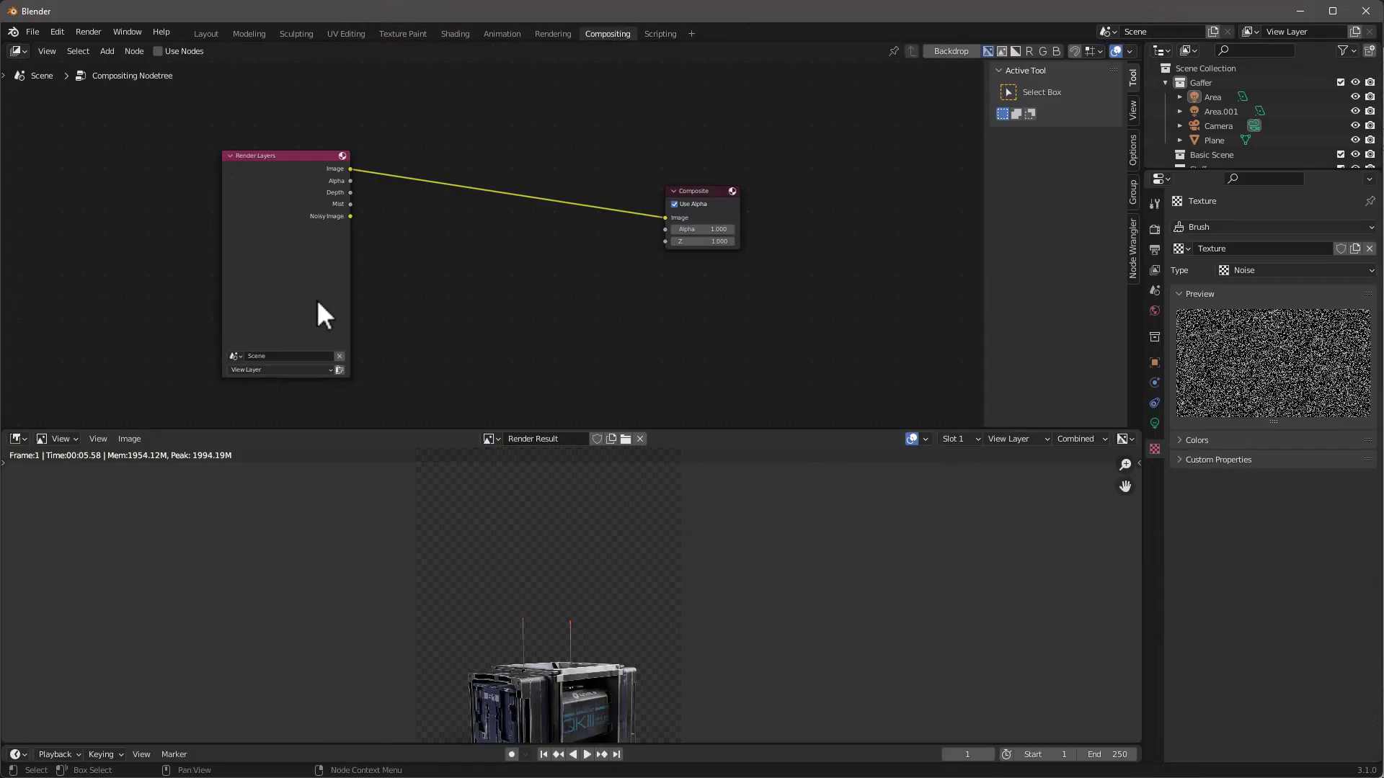
middle_drag(608, 681, 628, 533)
scroll(633, 516, up, 4)
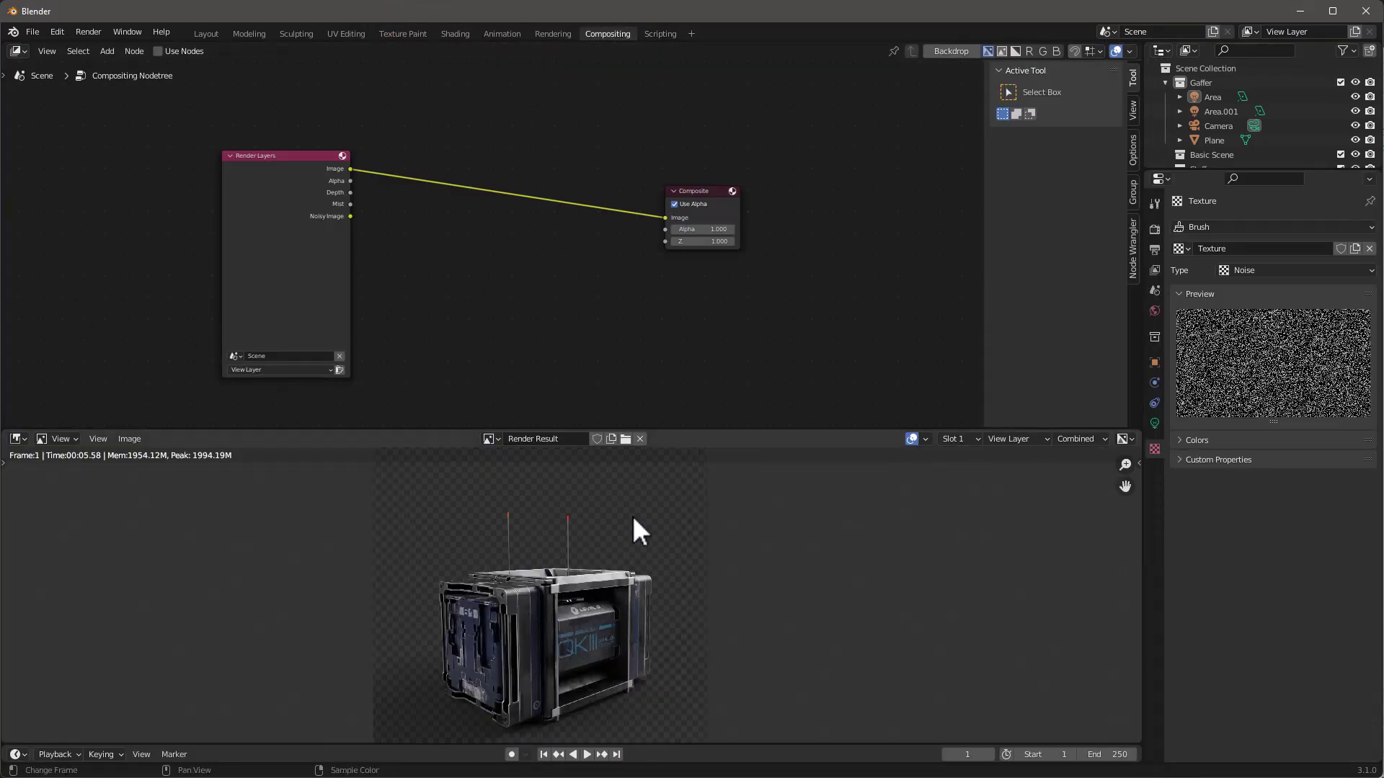
click(489, 439)
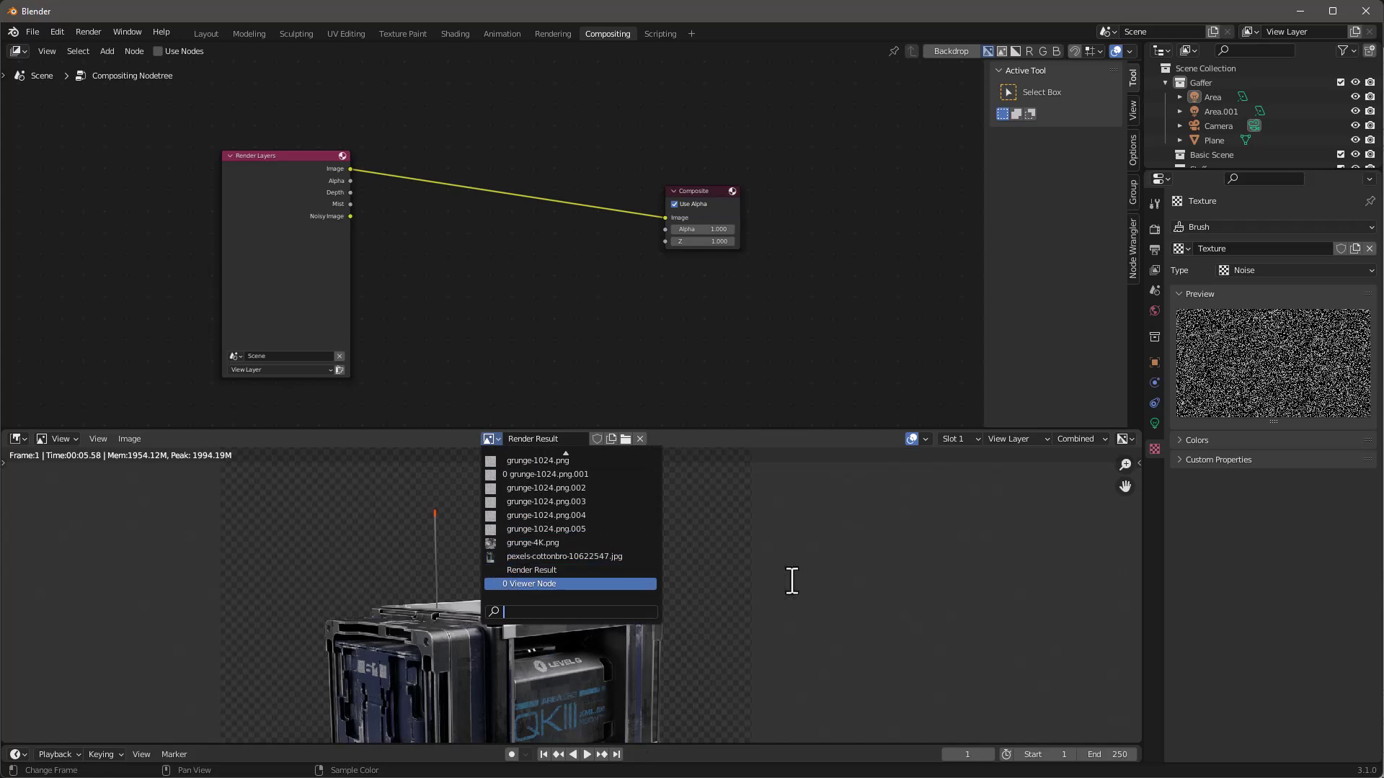
click(955, 50)
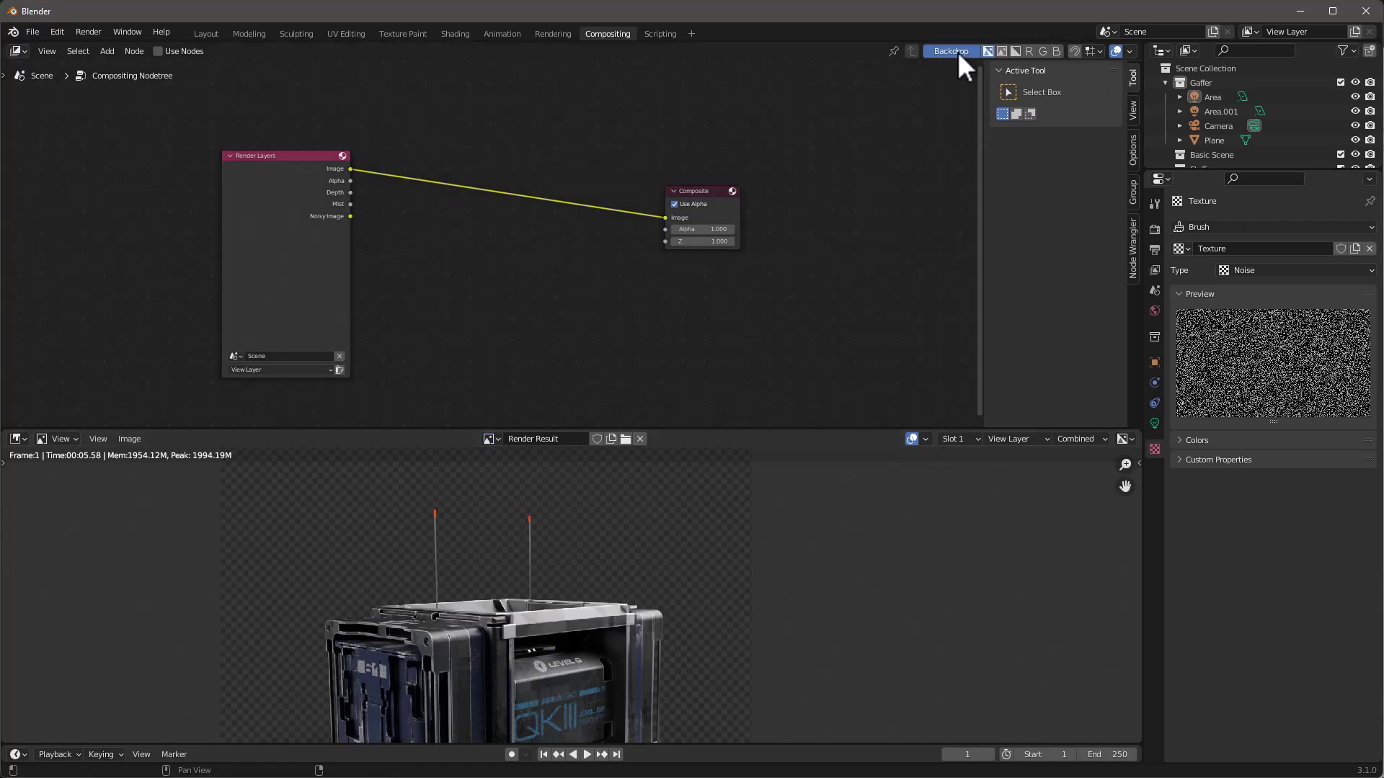
click(262, 167)
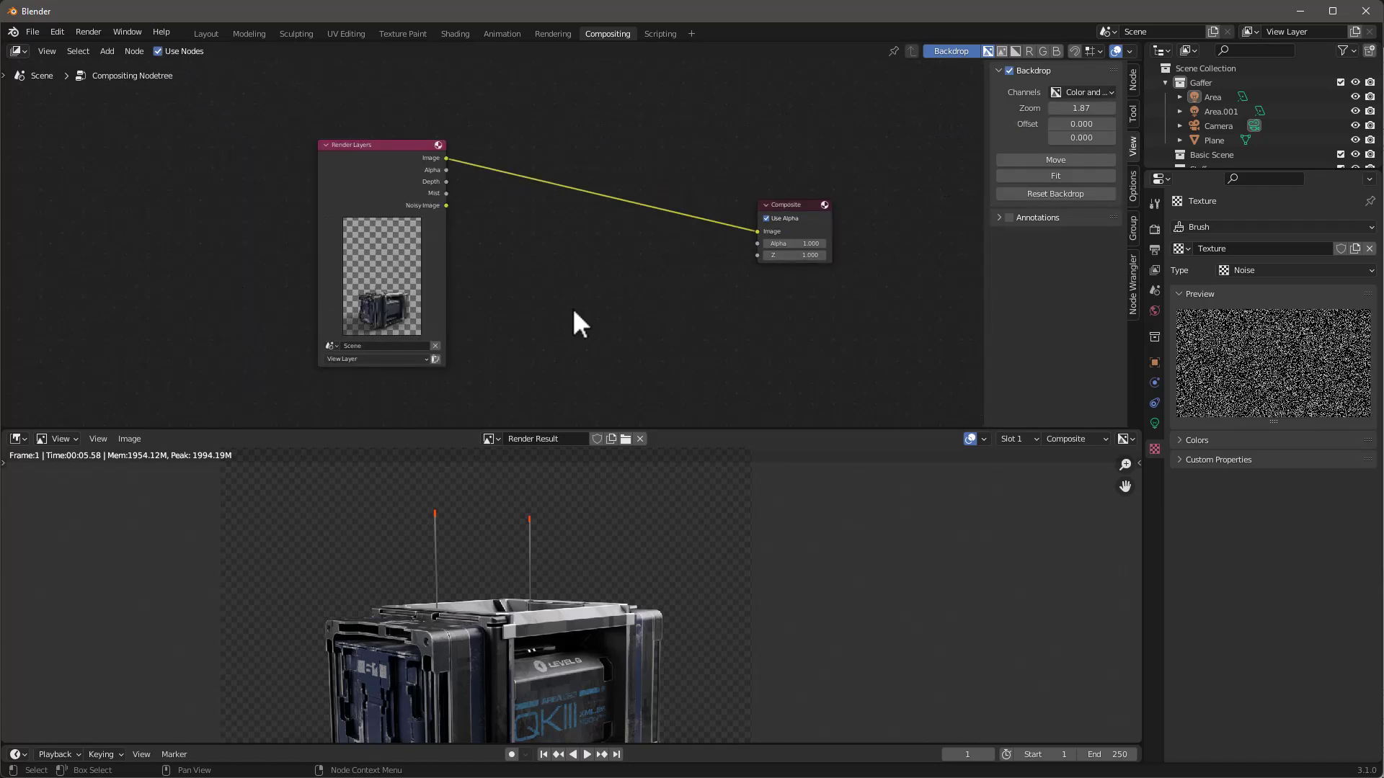
Step: Add a Viewer node below the Composite node and connect the Render Layers image output to it
key(shift+a)
click(586, 305)
text(view)
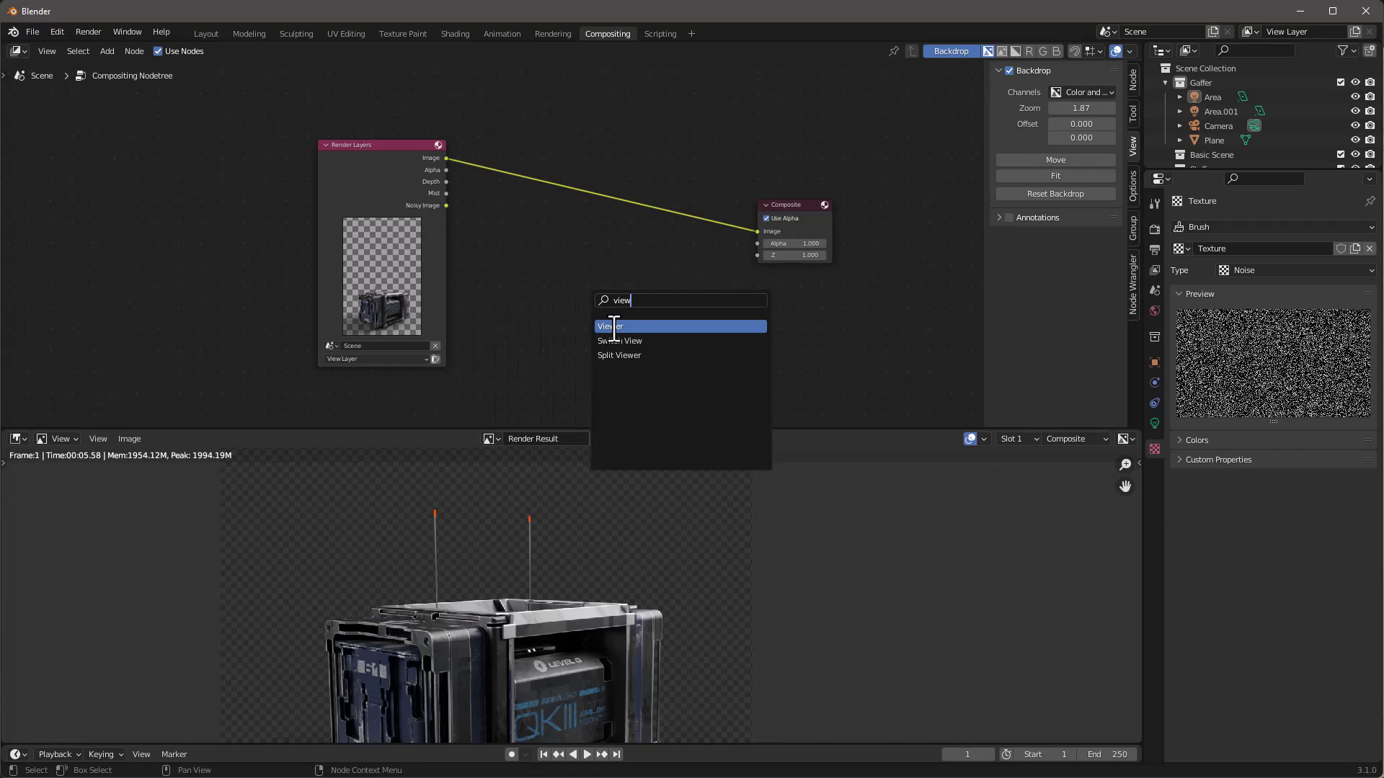
click(613, 326)
click(765, 307)
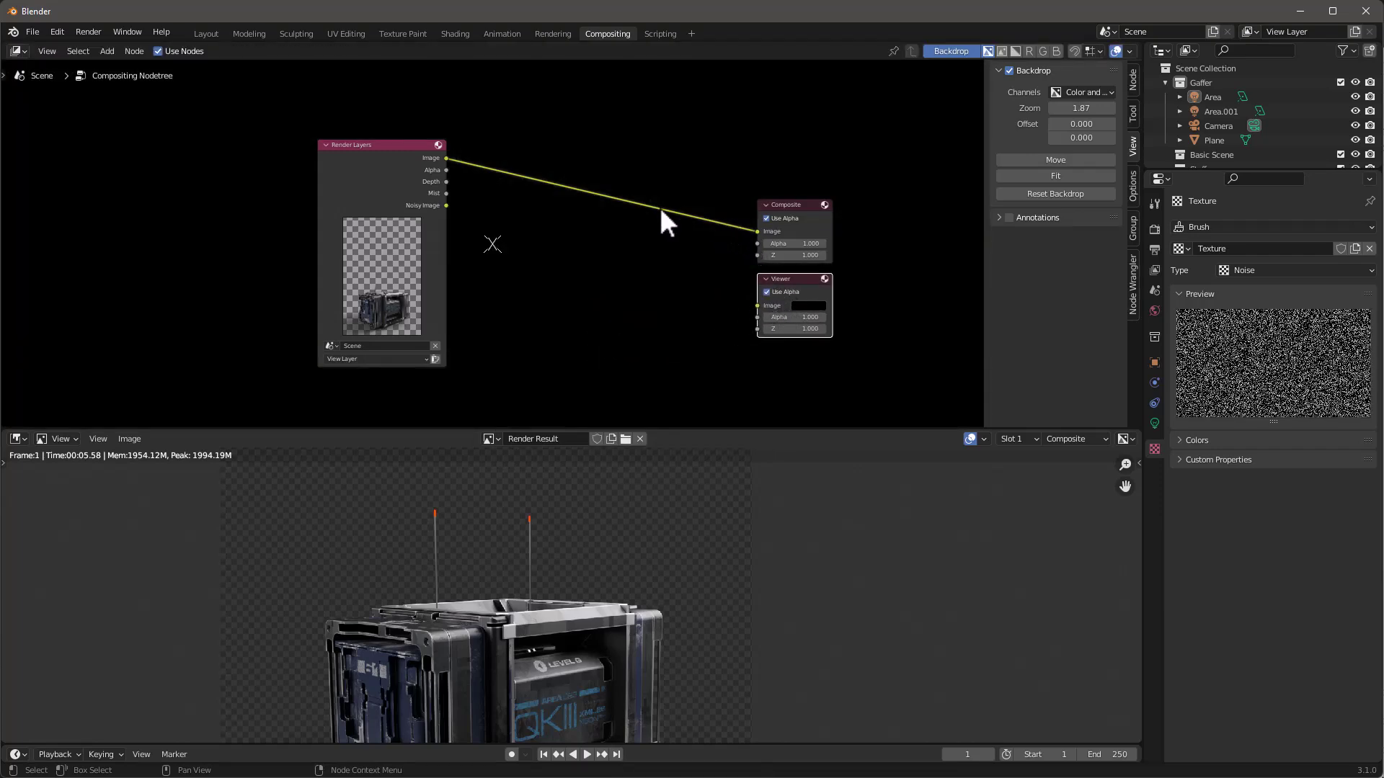
drag(446, 158, 765, 308)
scroll(576, 299, down, 2)
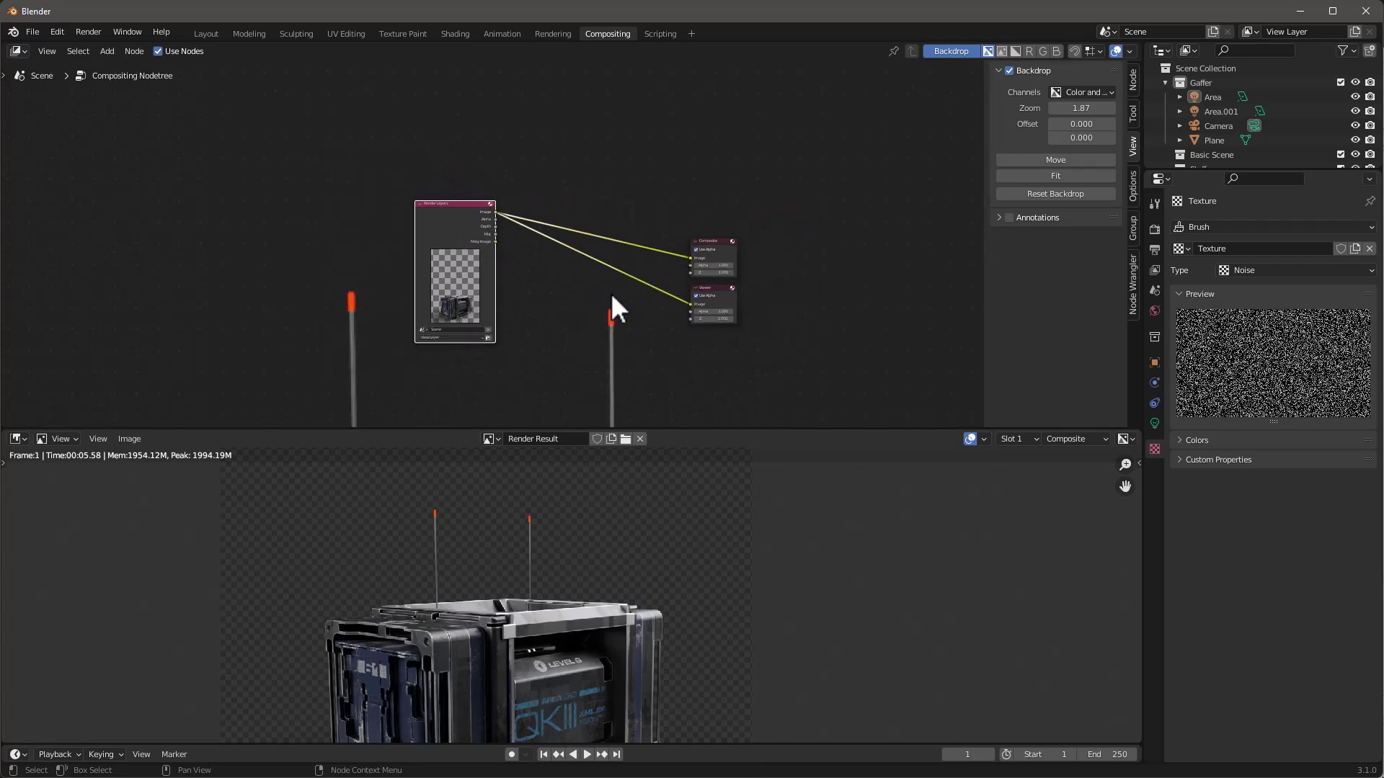
Step: Fit the backdrop image to the compositor area
click(1059, 175)
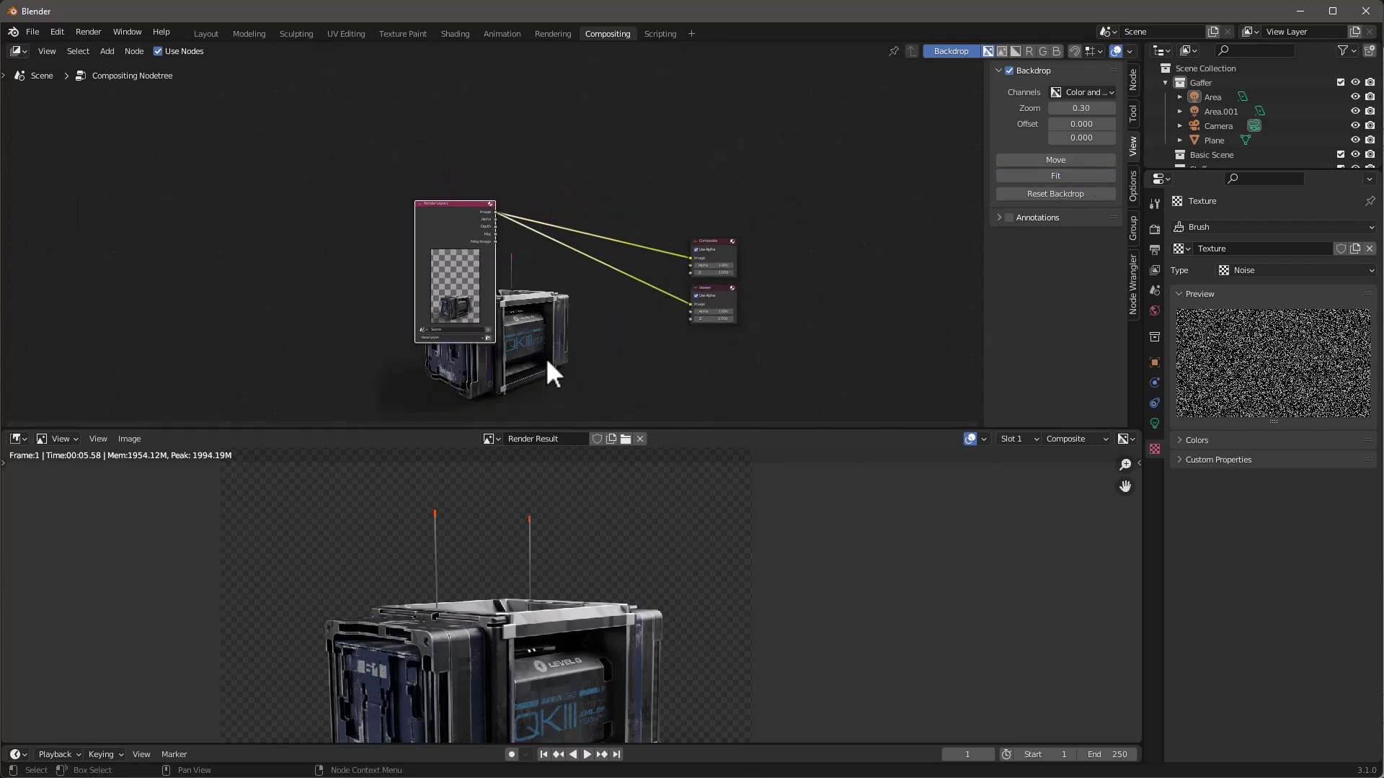
scroll(533, 345, up, 2)
scroll(546, 327, up, 1)
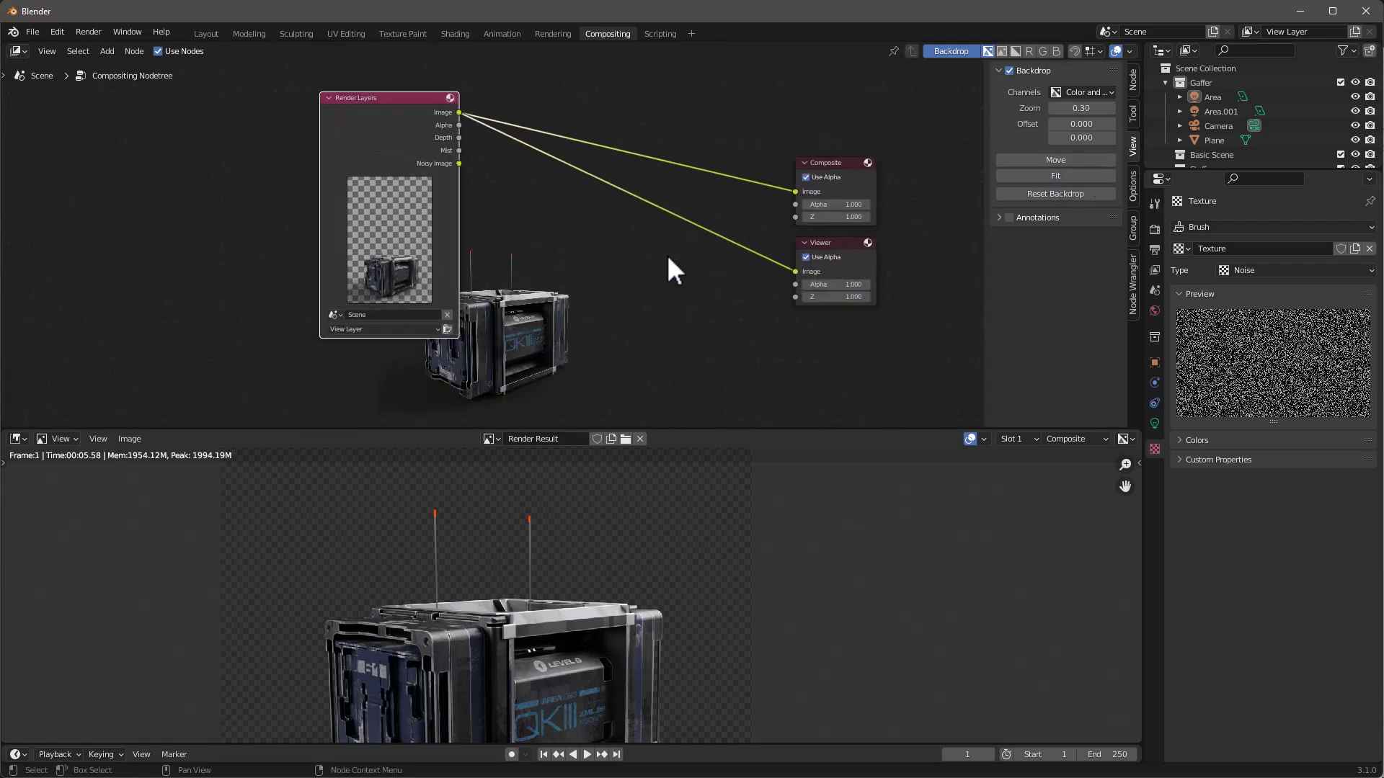
scroll(652, 634, down, 3)
scroll(621, 645, up, 2)
Step: Join the Composite and Viewer links with a shared reroute, and move the Render Layers node farther away to make room
shift+right_drag(768, 148, 776, 324)
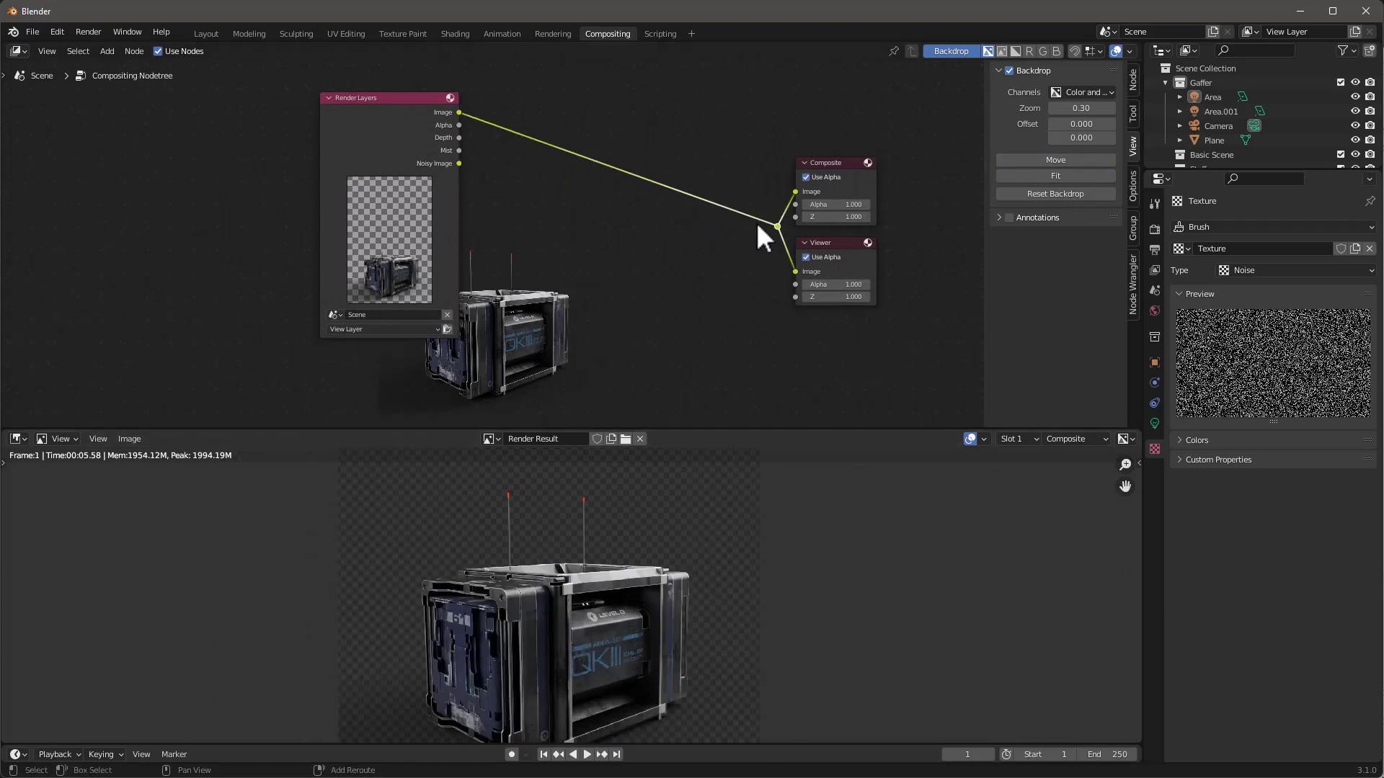
drag(374, 96, 209, 121)
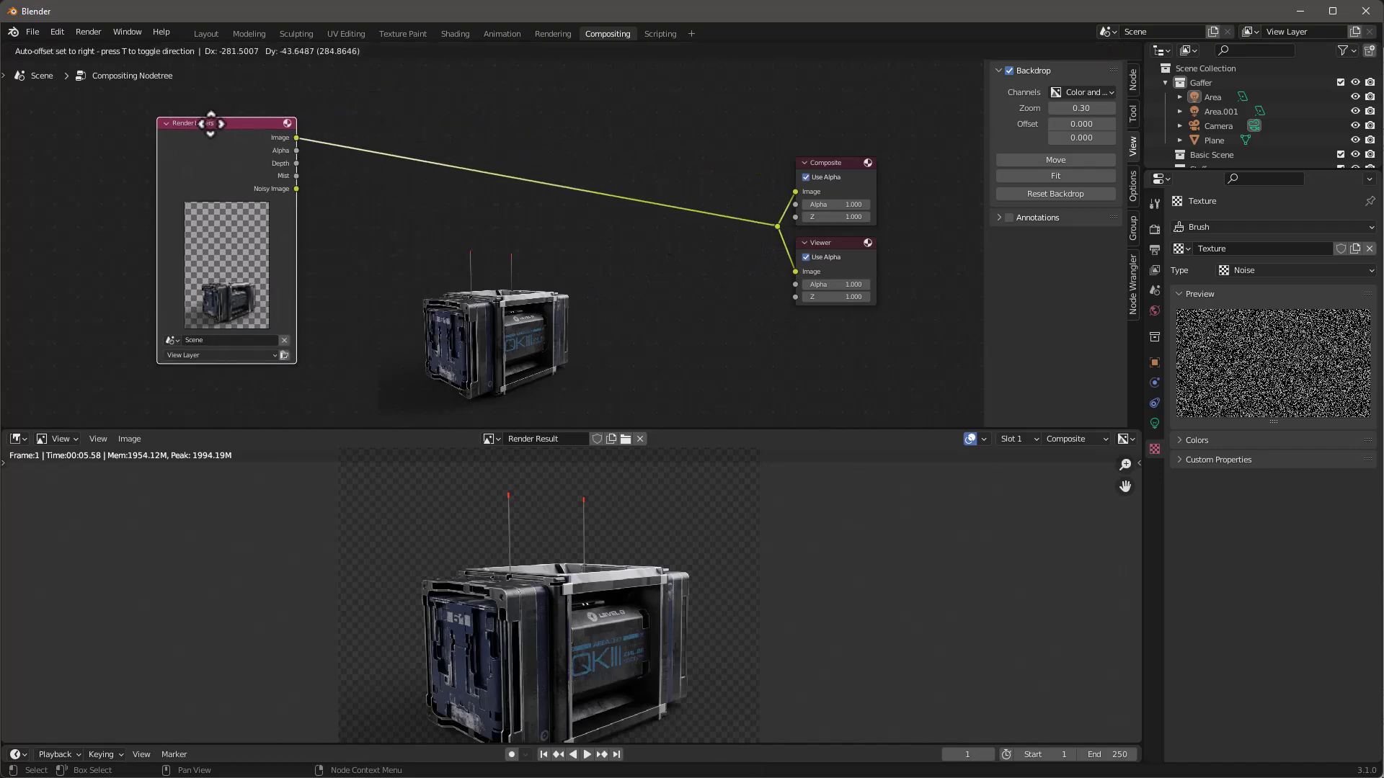
scroll(652, 288, down, 1)
scroll(551, 360, up, 2)
scroll(634, 346, down, 2)
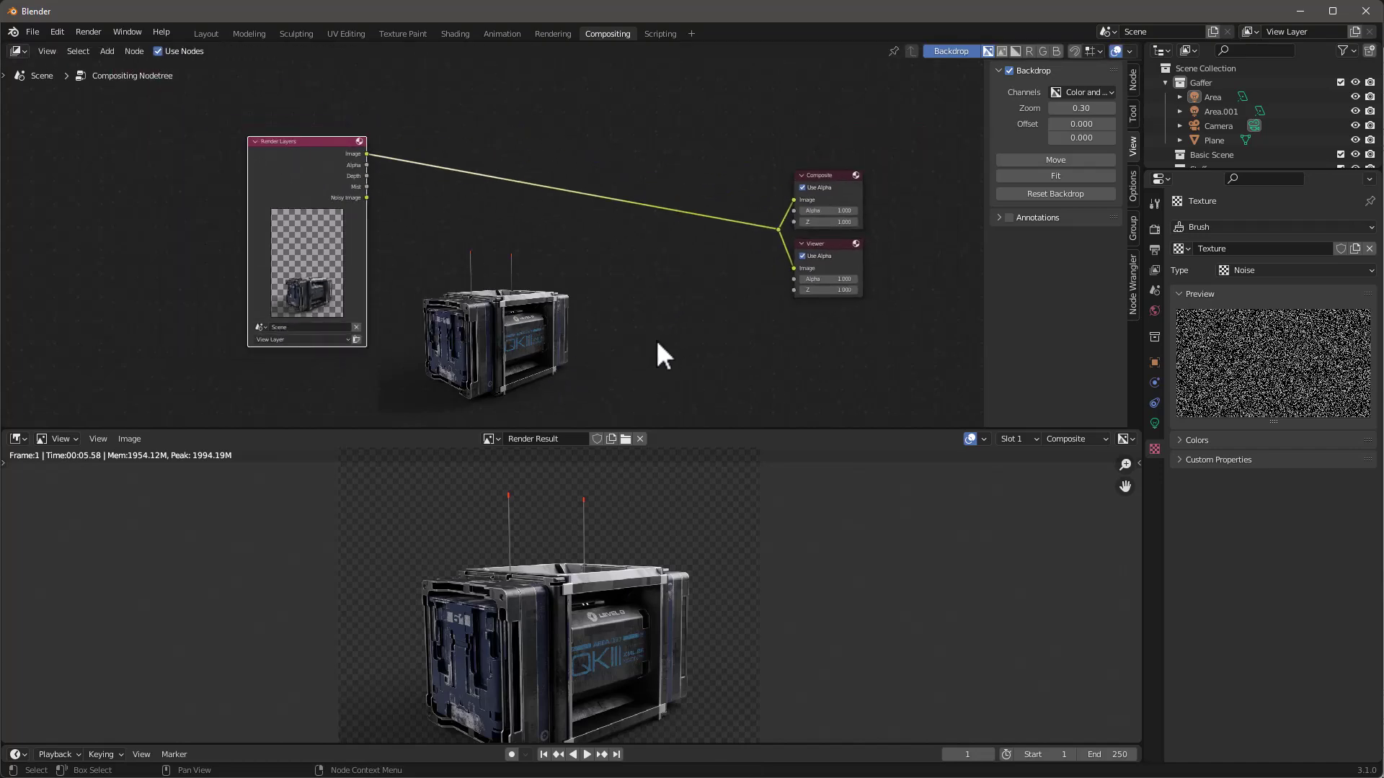
drag(361, 152, 313, 231)
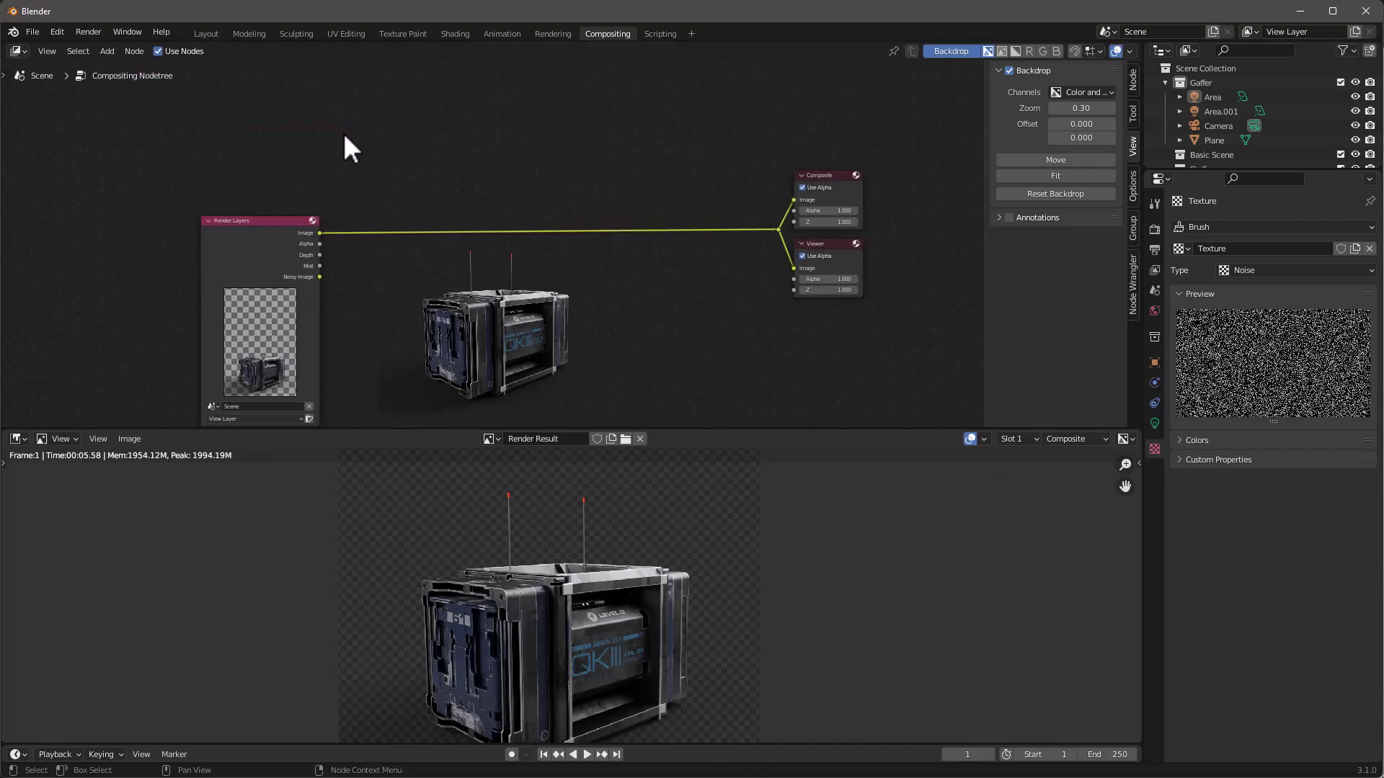
Step: Add an Image node above Render Layers and assign the warehouse photo pexels-cottonbro-10622547.jpg to it
key(shift+a)
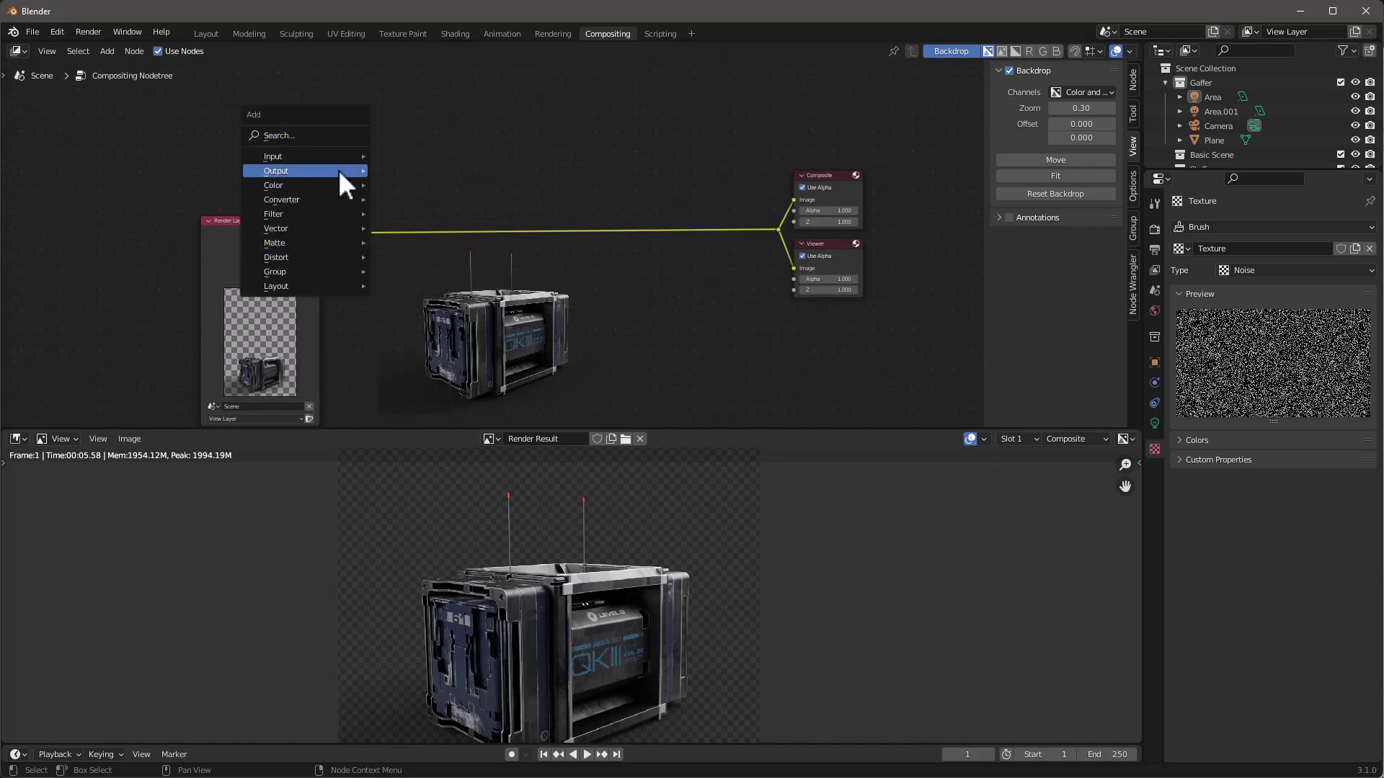
mouse_move(323, 156)
click(427, 205)
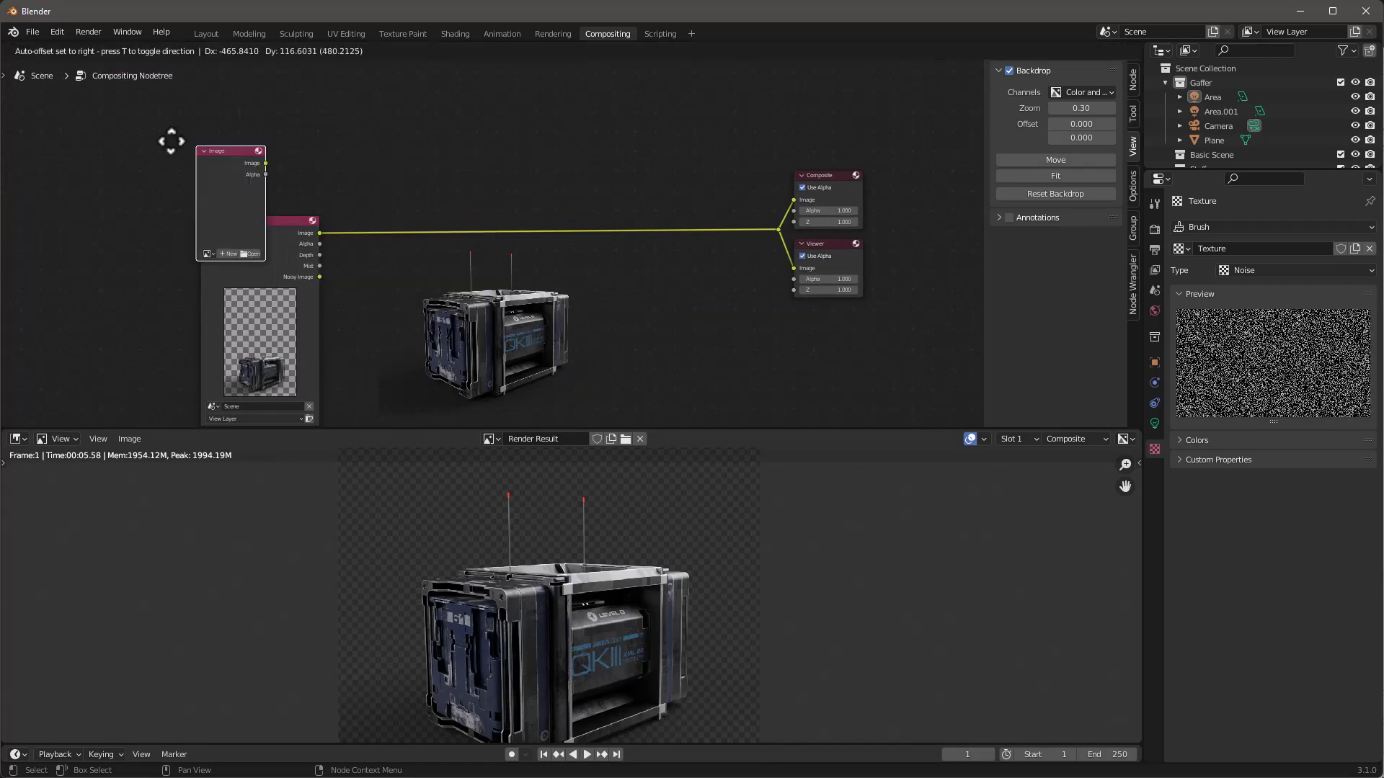
click(86, 127)
scroll(56, 248, up, 2)
click(123, 227)
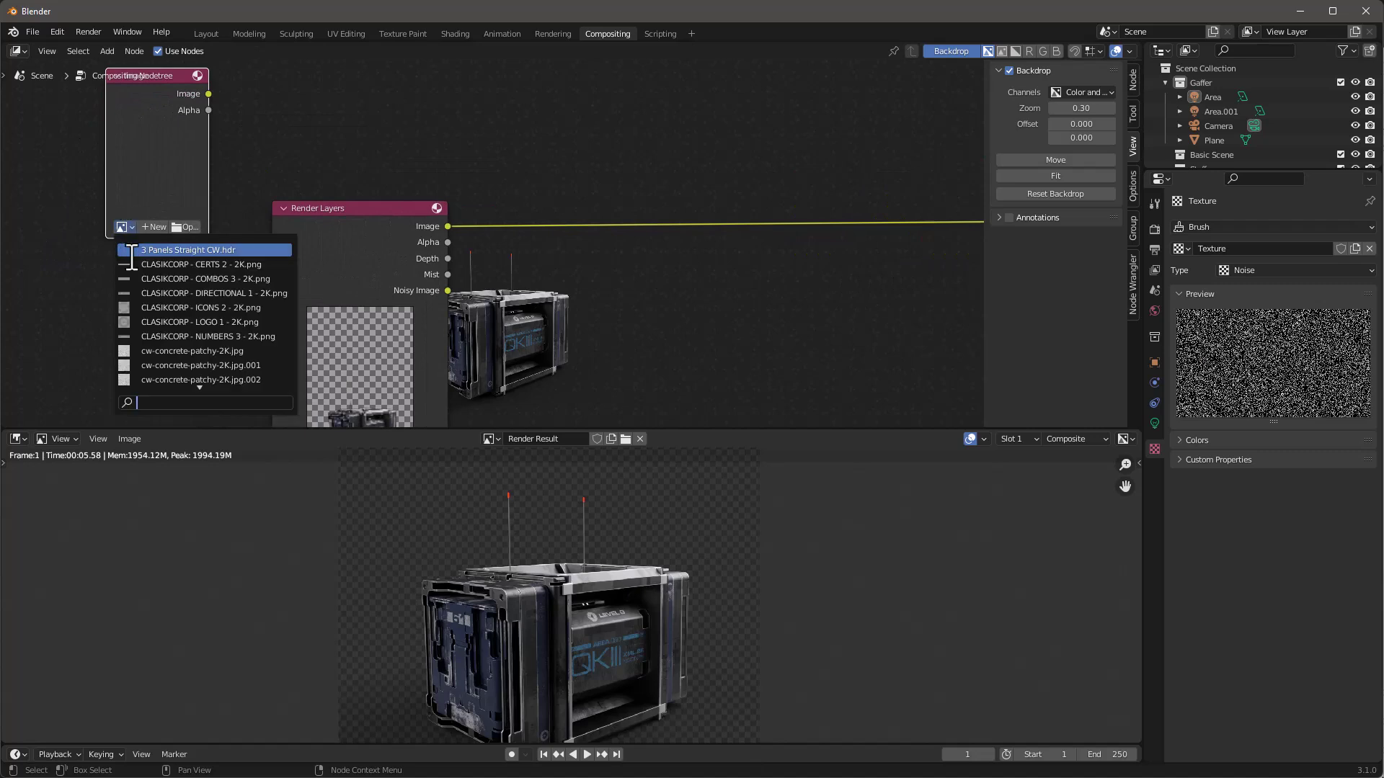
scroll(210, 371, down, 10)
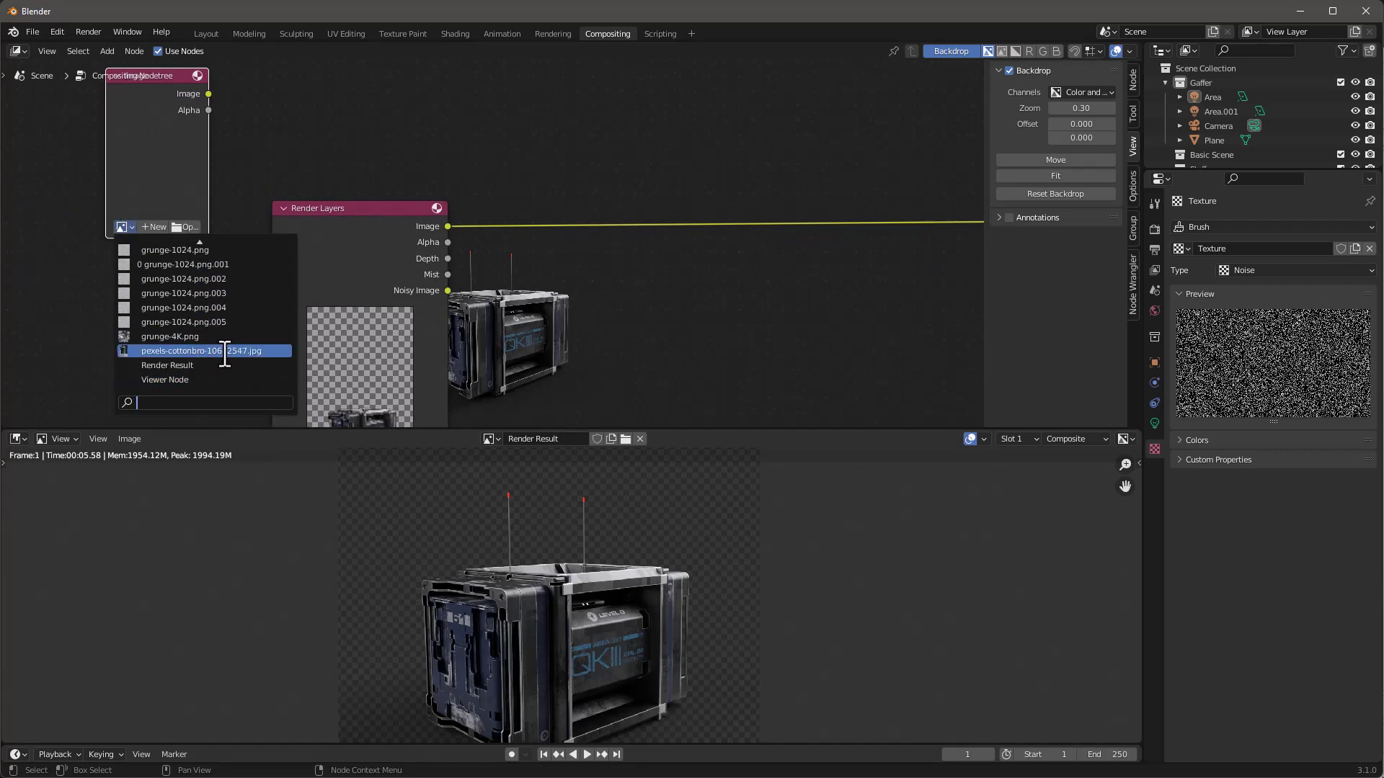
click(178, 351)
scroll(175, 191, down, 1)
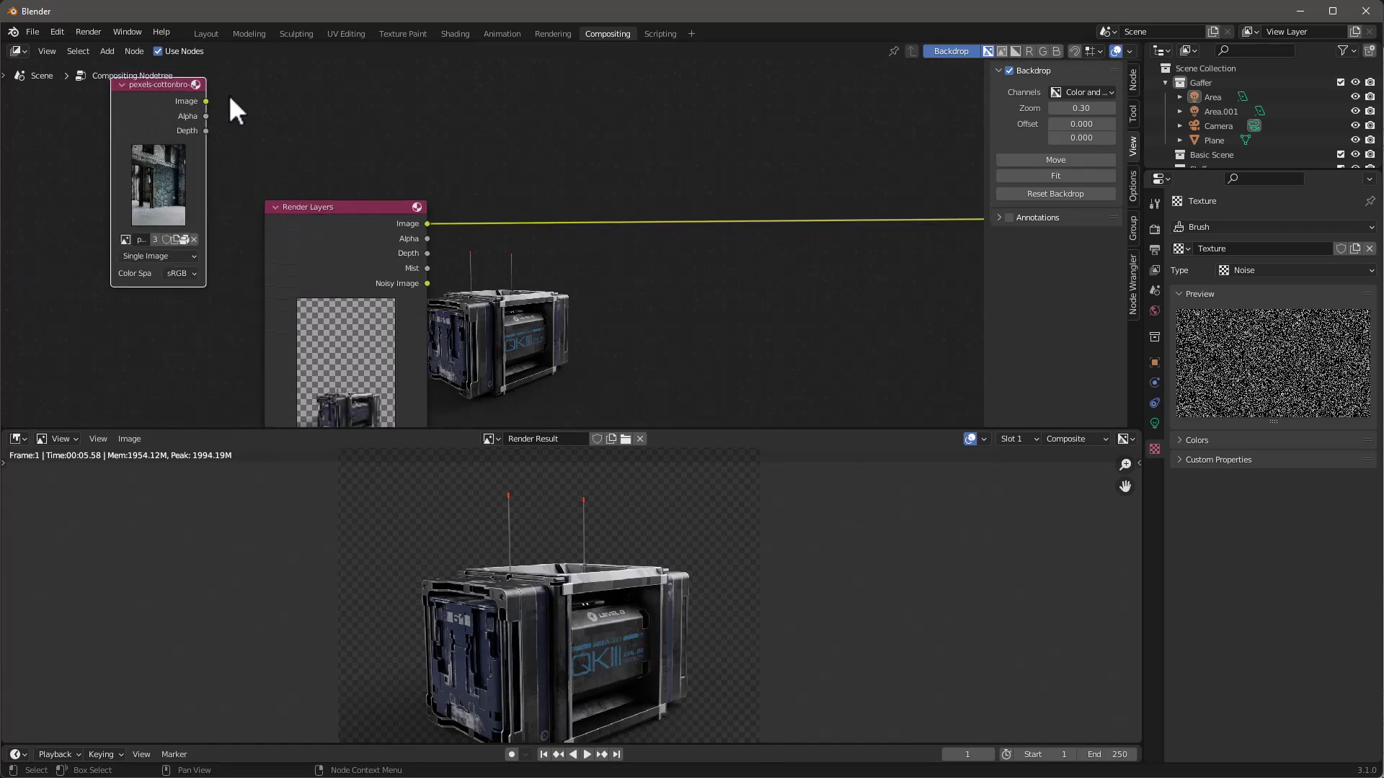
scroll(387, 127, down, 2)
Step: Insert a Mix color node on the link between Render Layers and the reroute
key(shift+a)
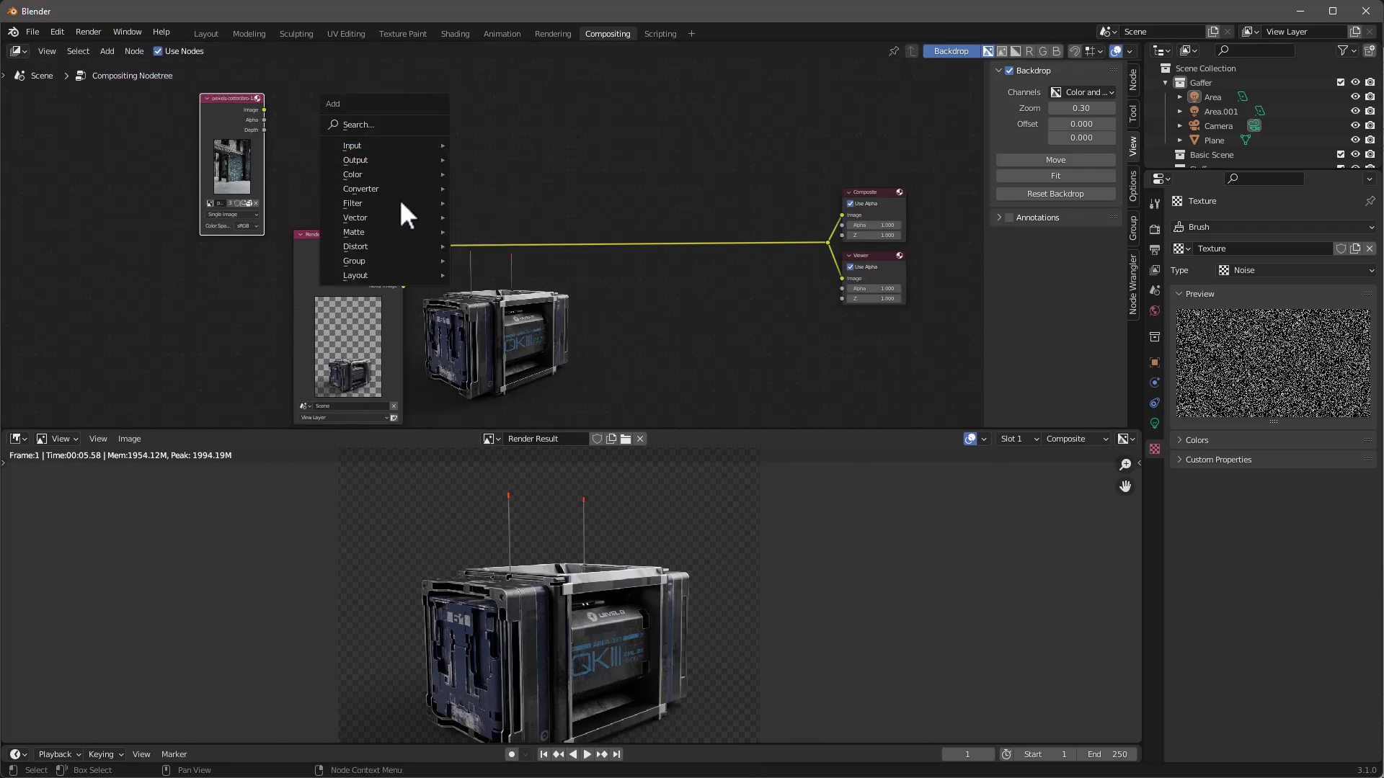
mouse_move(369, 175)
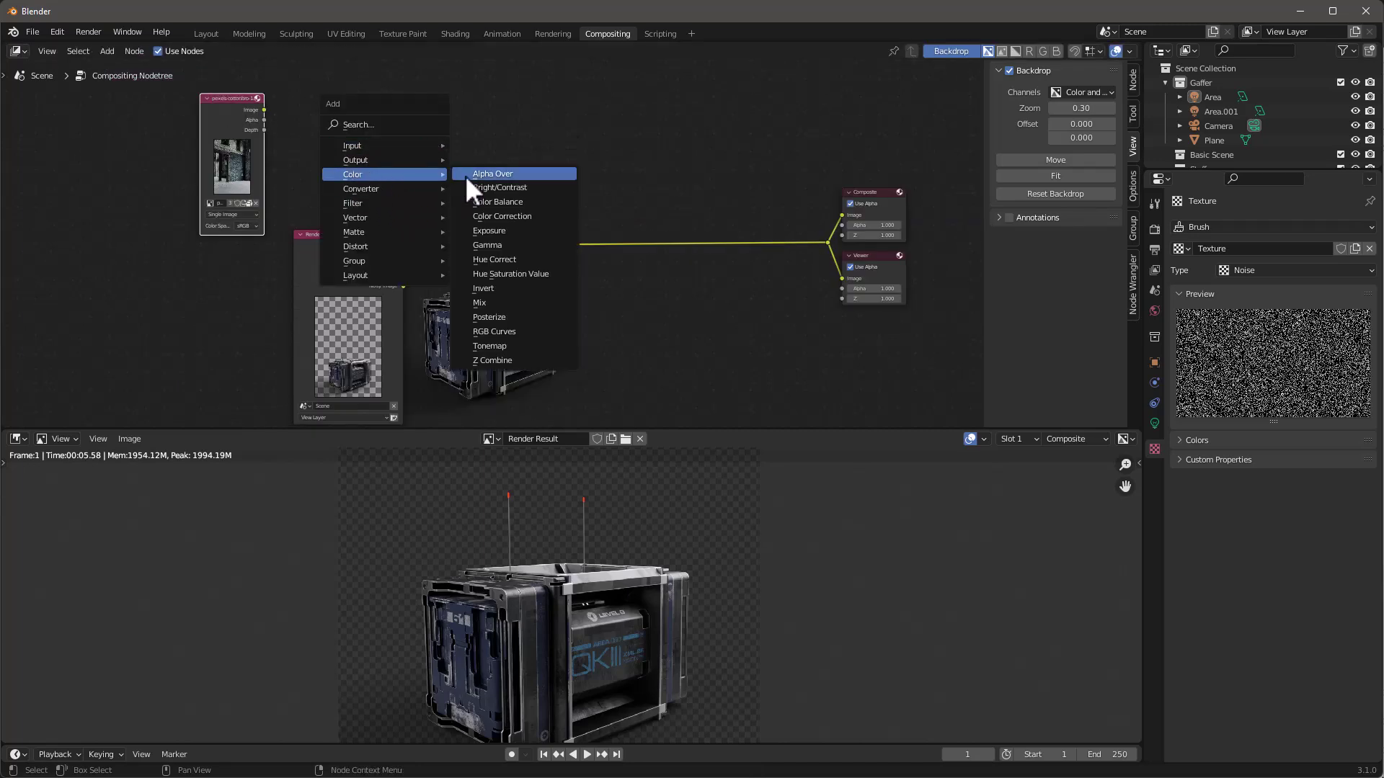
click(519, 301)
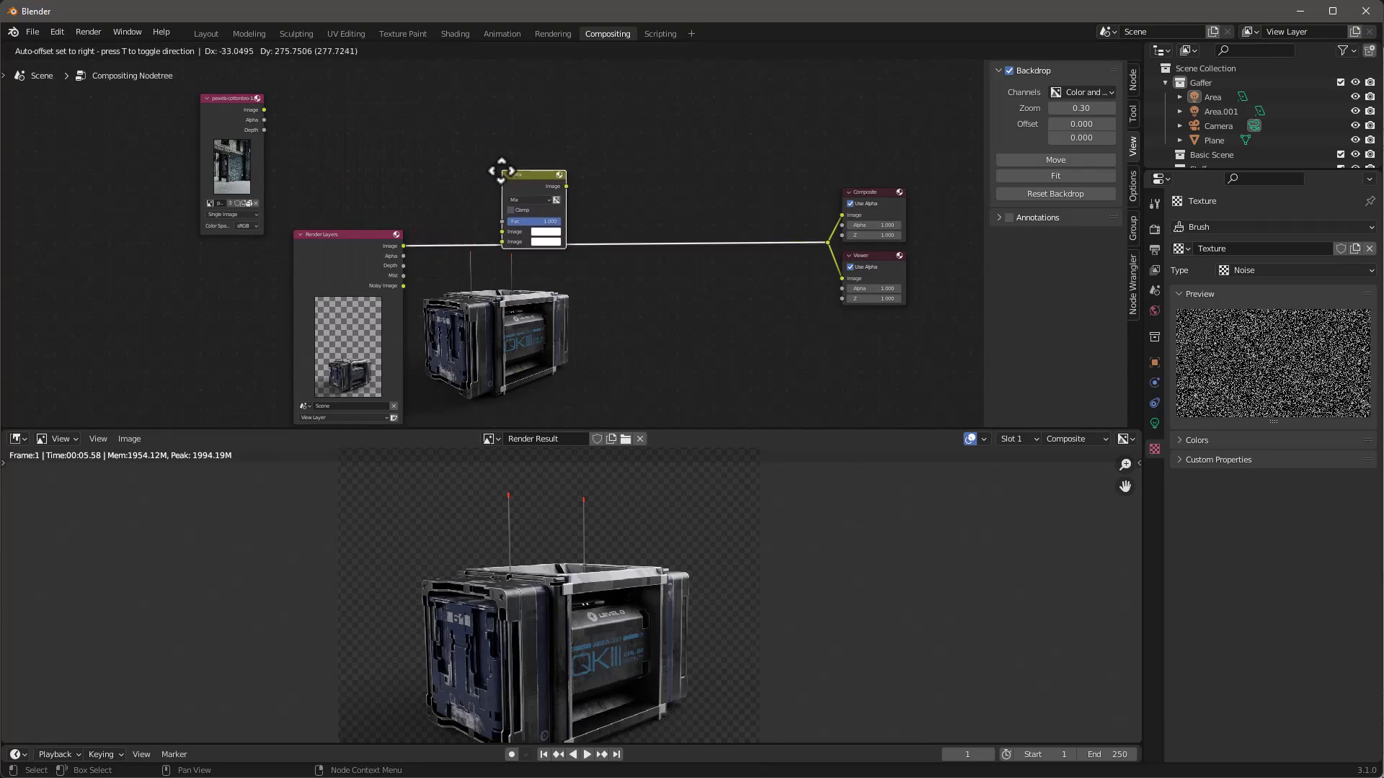
click(502, 171)
Step: Connect the warehouse photo to the Mix node's first image input, the render to the second, and the render's Alpha to Fac
drag(264, 109, 497, 242)
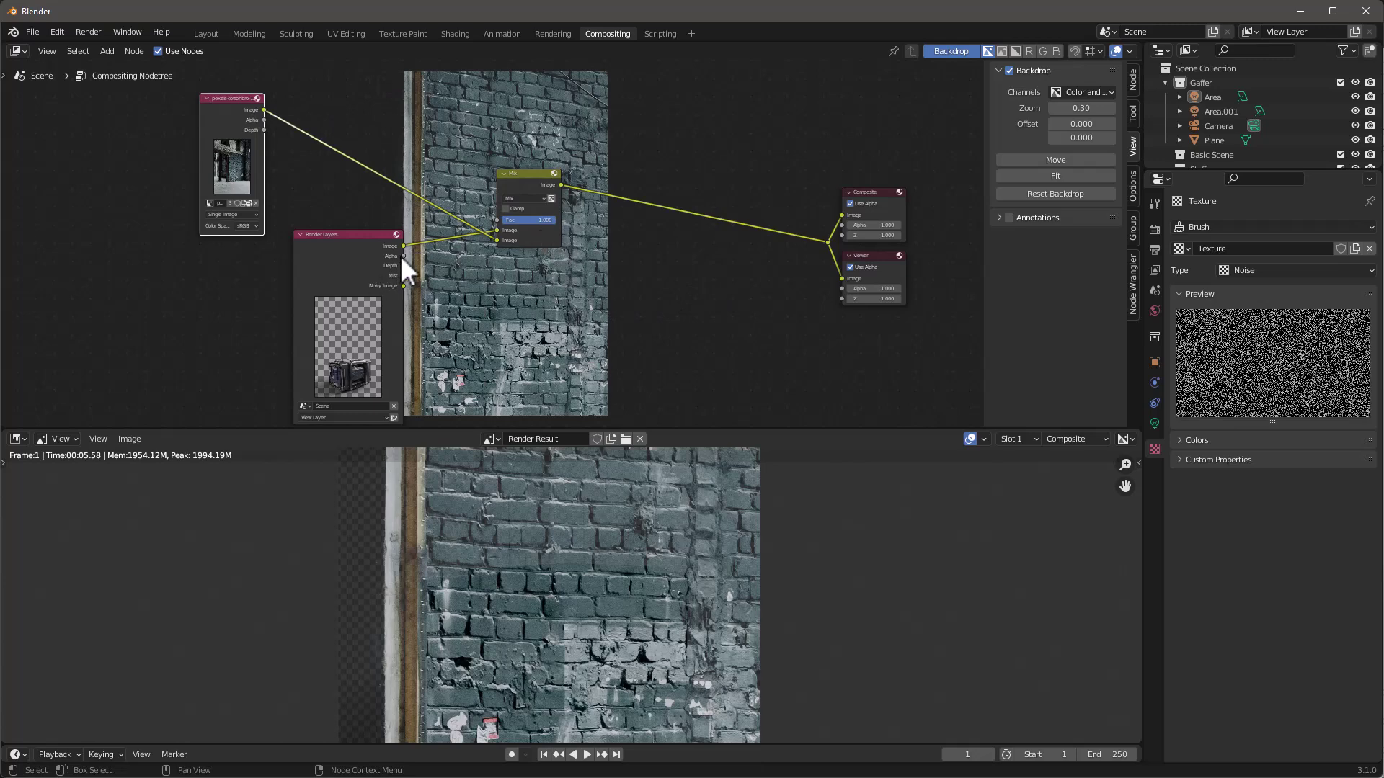
scroll(404, 256, up, 4)
drag(385, 239, 587, 208)
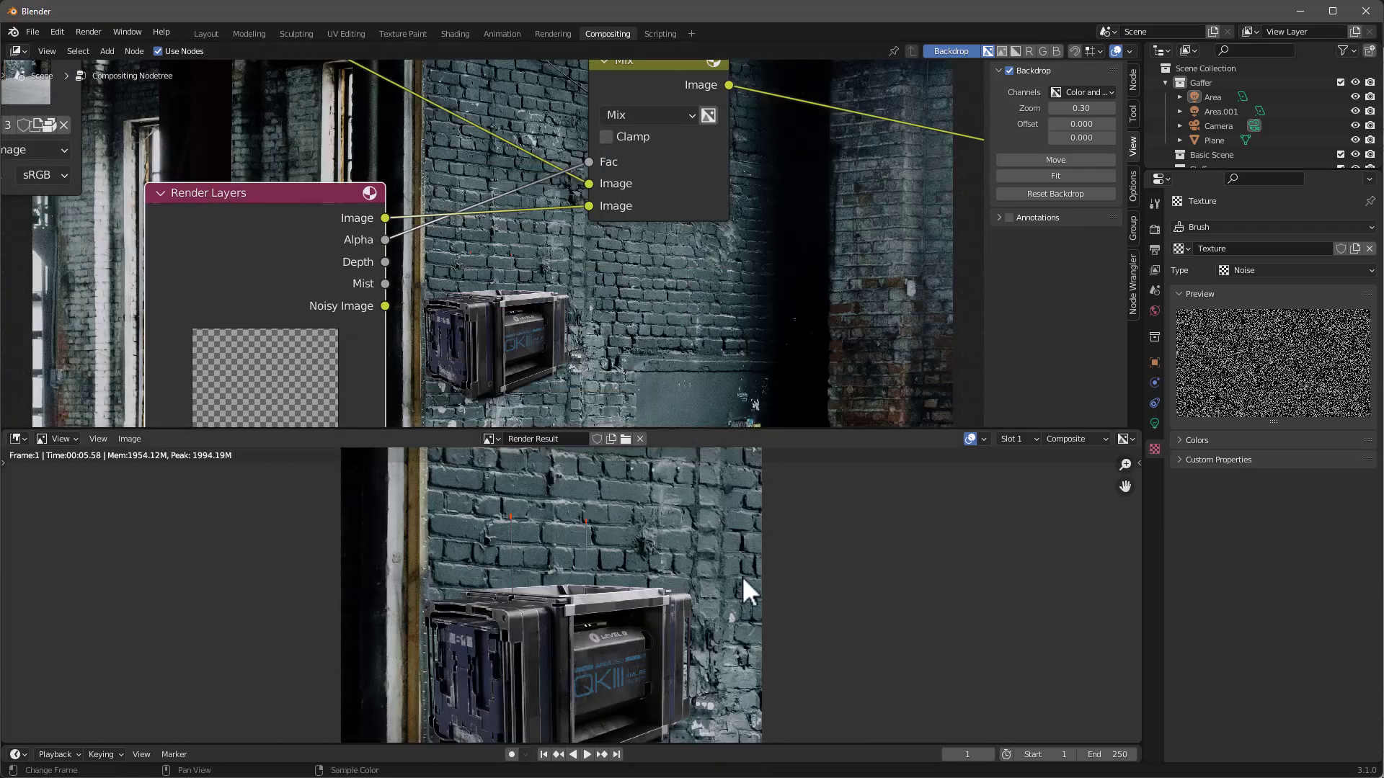
scroll(652, 317, down, 2)
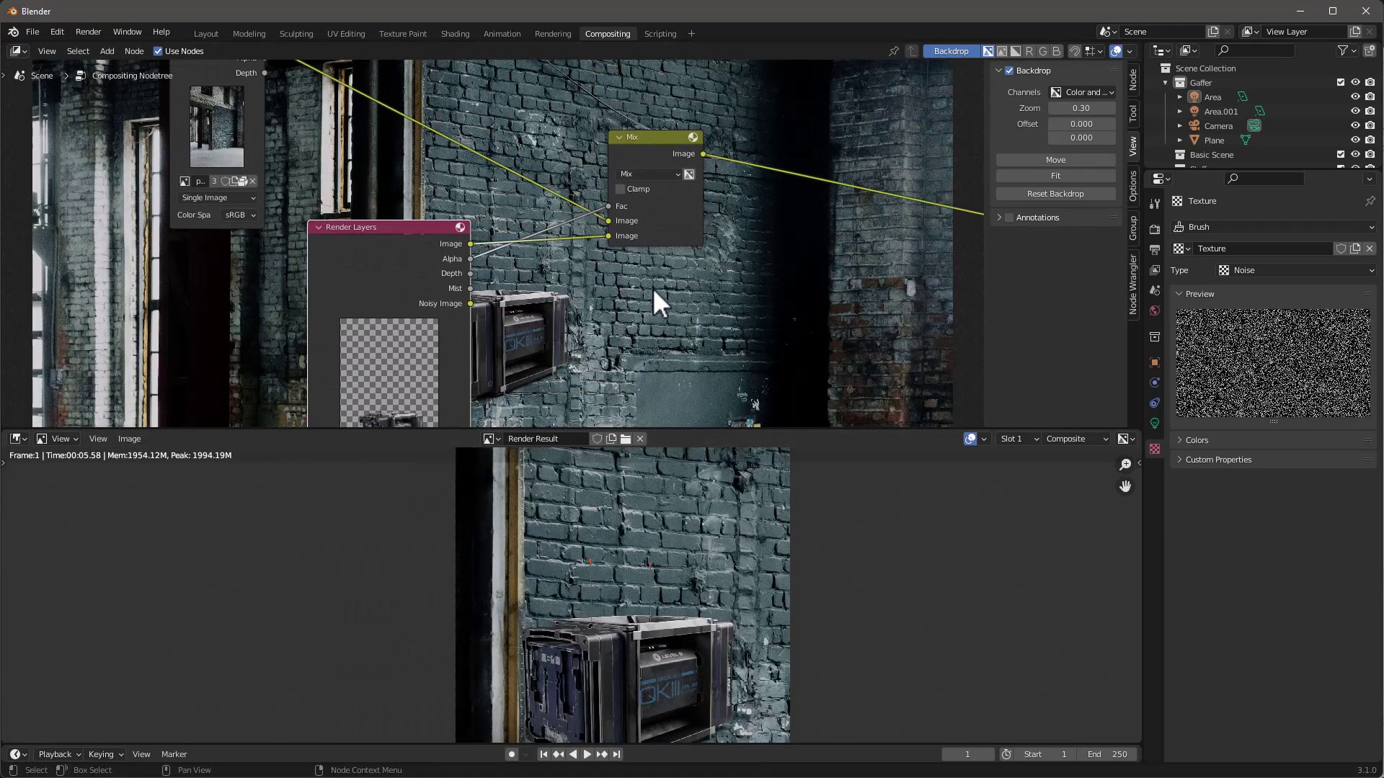
Step: Insert a Transform node between the warehouse photo node and the Mix node
scroll(719, 615, down, 4)
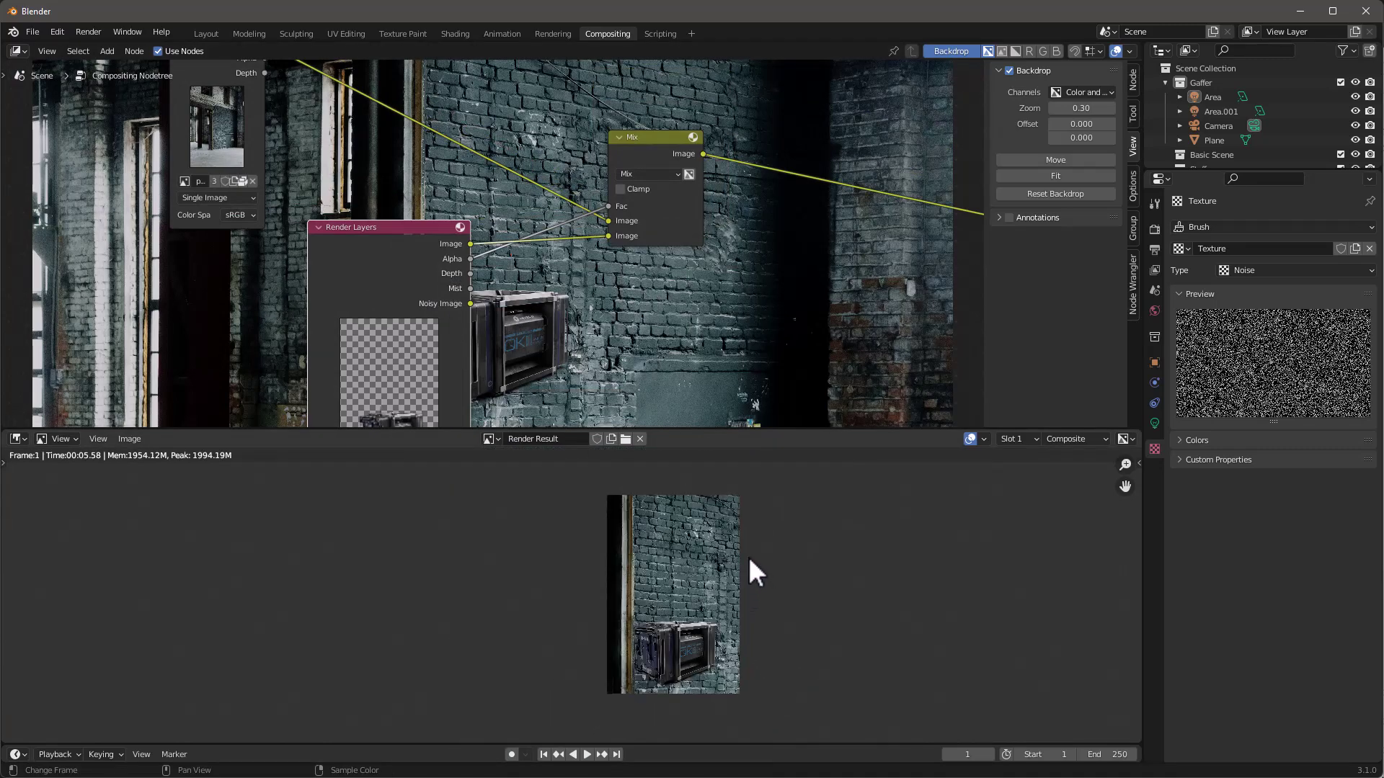
scroll(263, 141, down, 1)
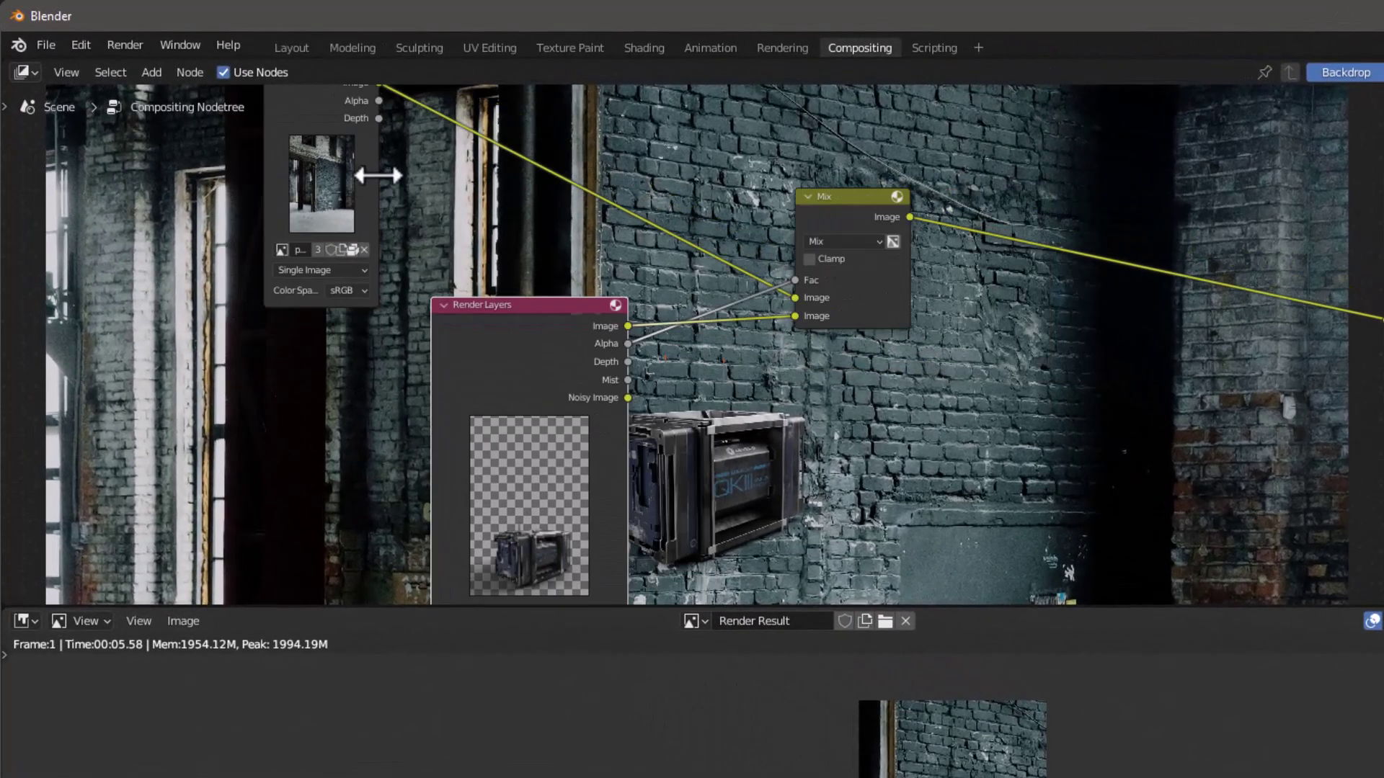
middle_drag(377, 175, 440, 331)
key(shift+a)
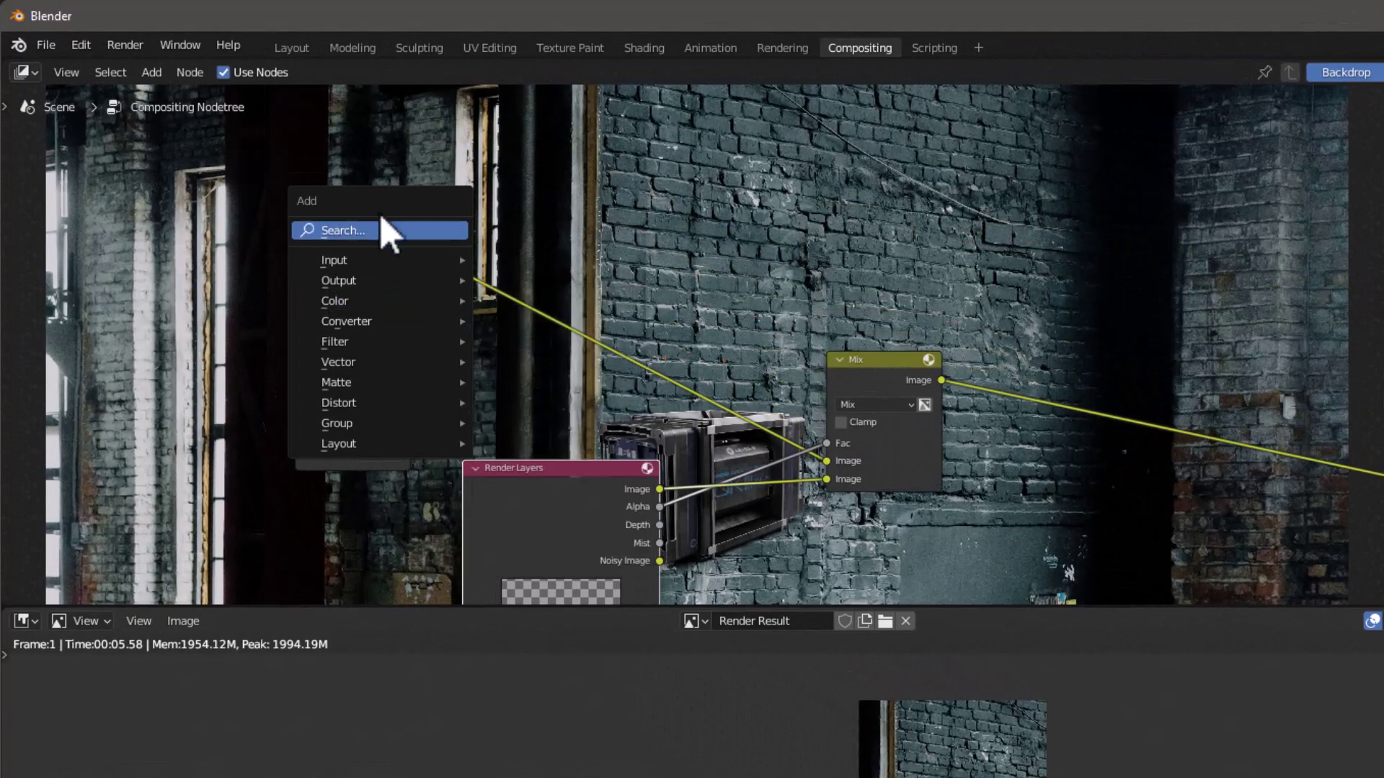
click(400, 253)
text(tra)
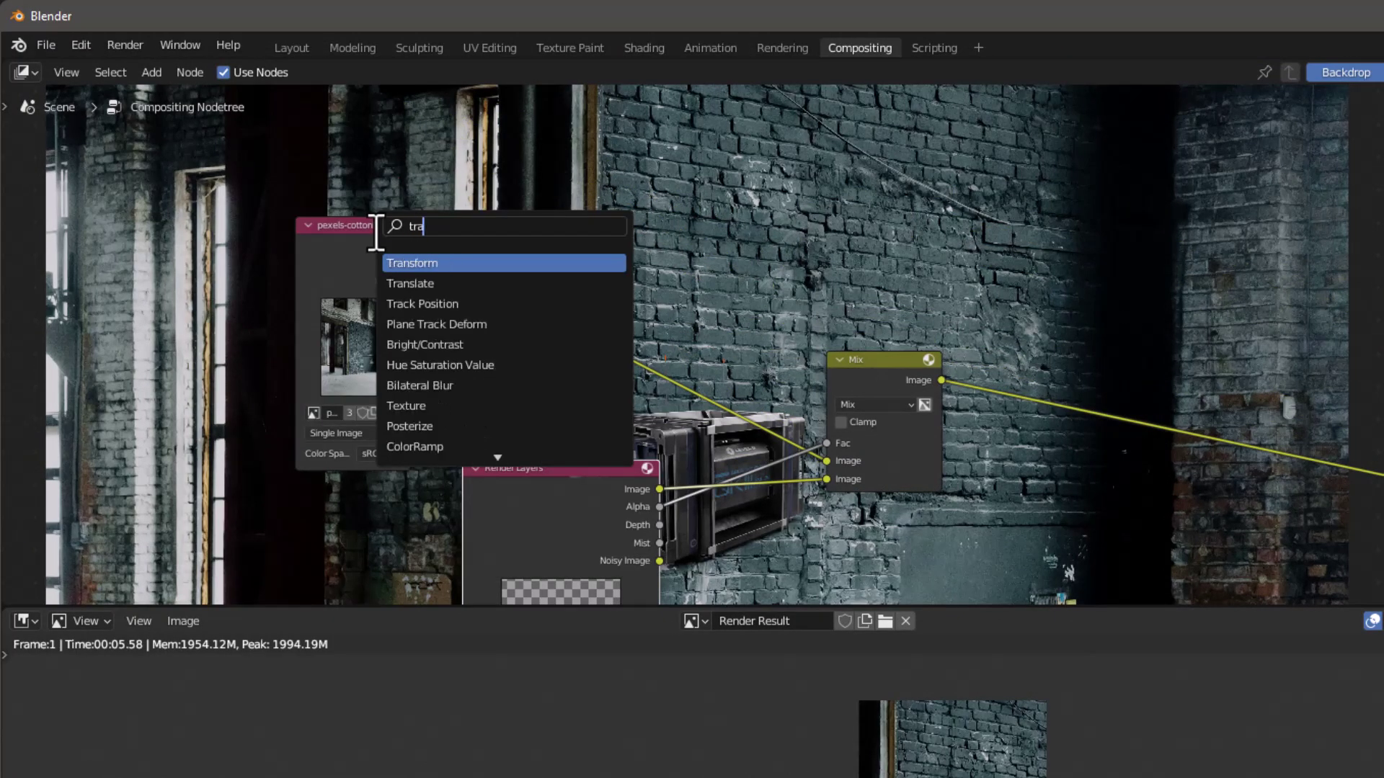
click(470, 264)
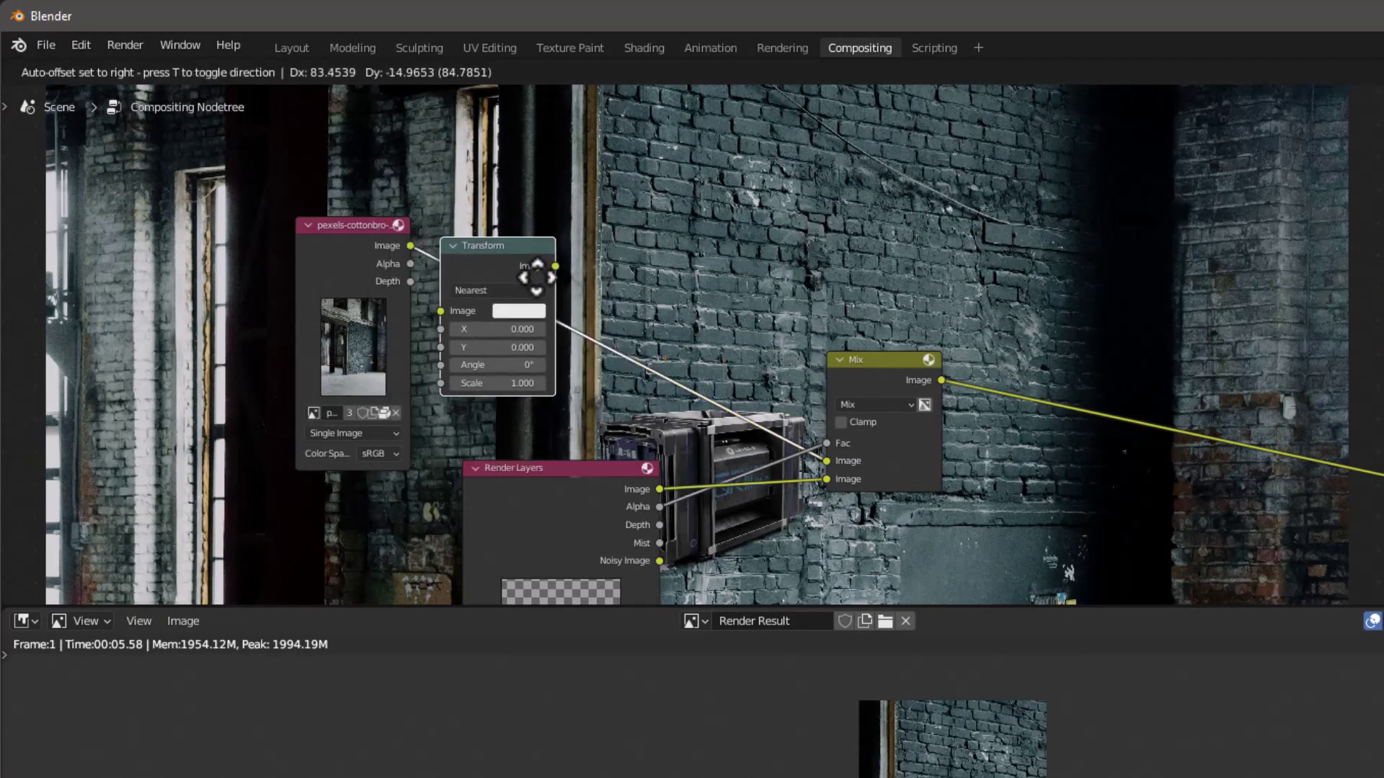
click(516, 349)
Step: Set the Transform node's Scale to 0.25
scroll(516, 349, up, 2)
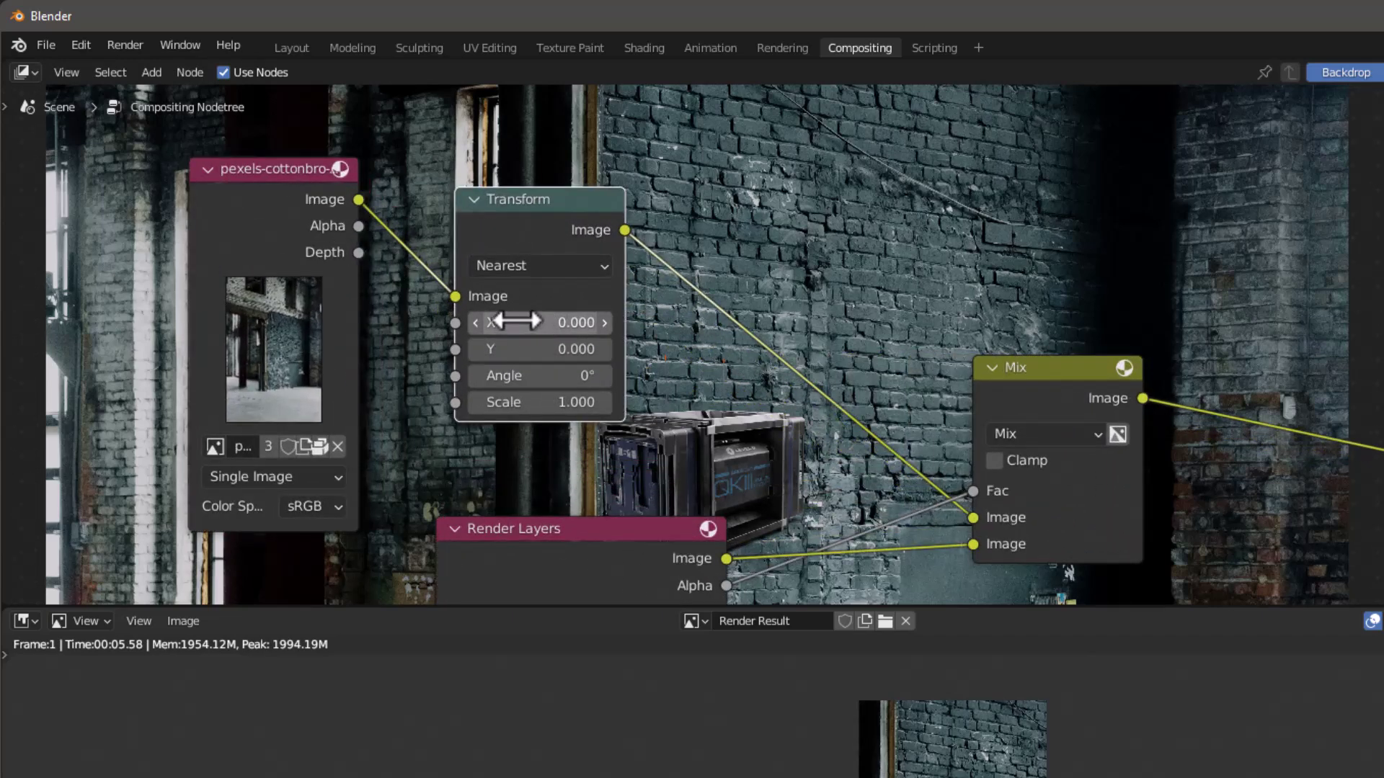
click(528, 397)
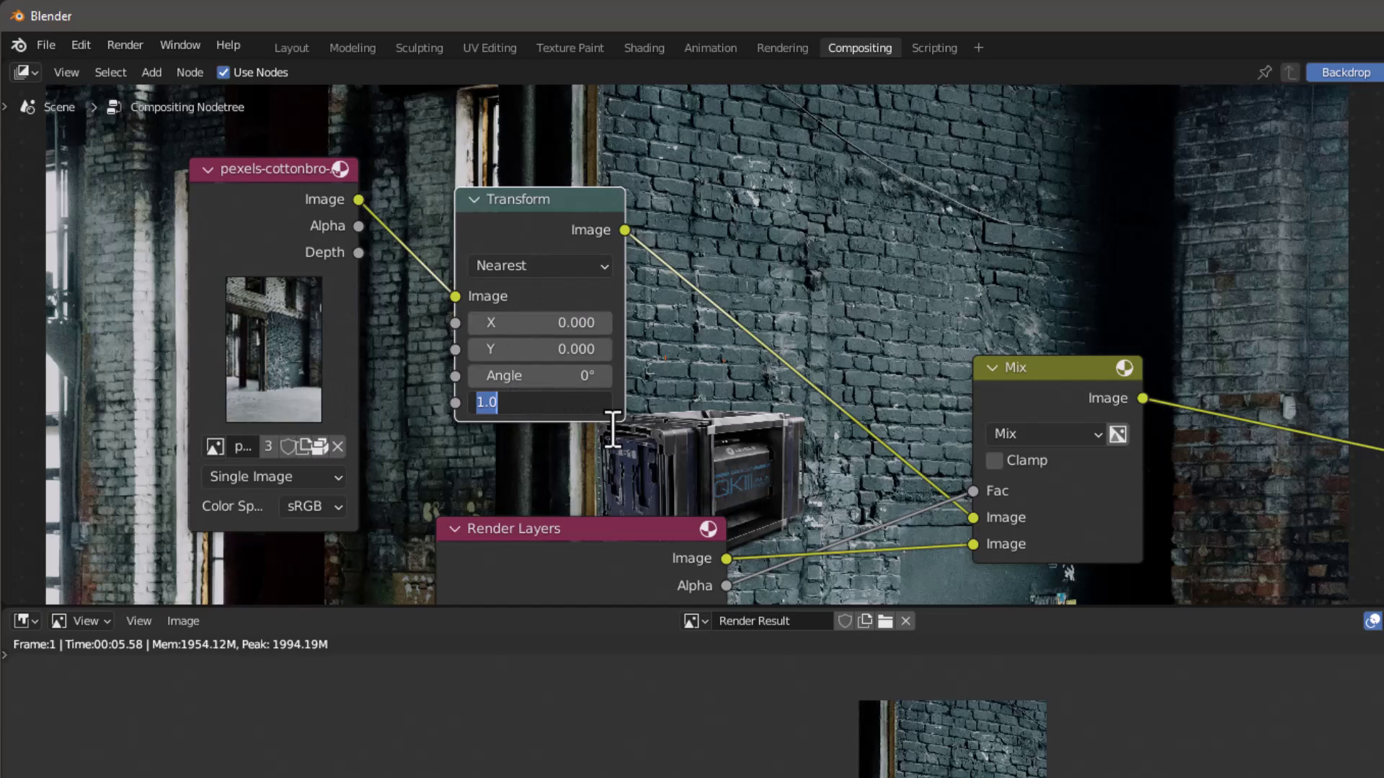
text(.25)
key(Return)
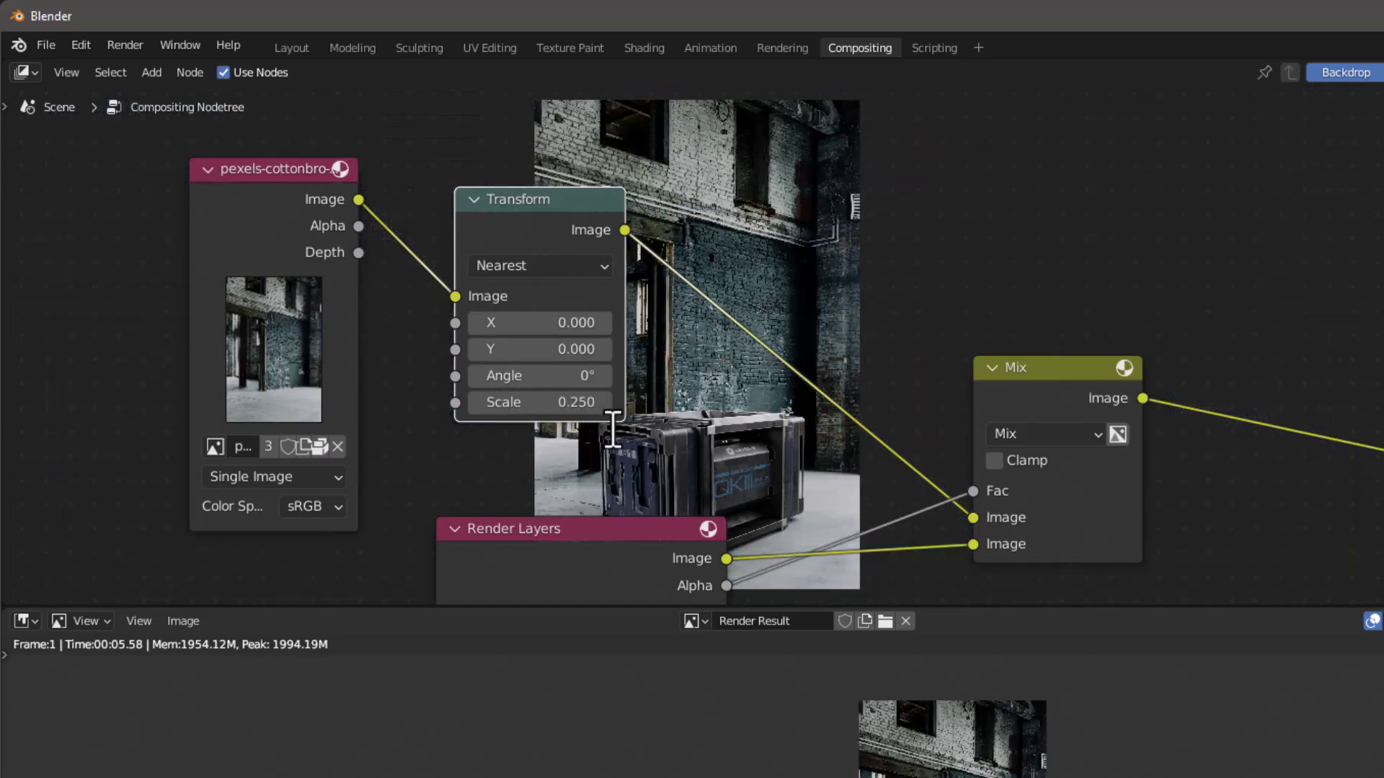
Step: Reposition the Transform node close to the warehouse photo node and above Render Layers
drag(549, 199, 445, 199)
scroll(829, 706, up, 3)
middle_drag(814, 721, 823, 699)
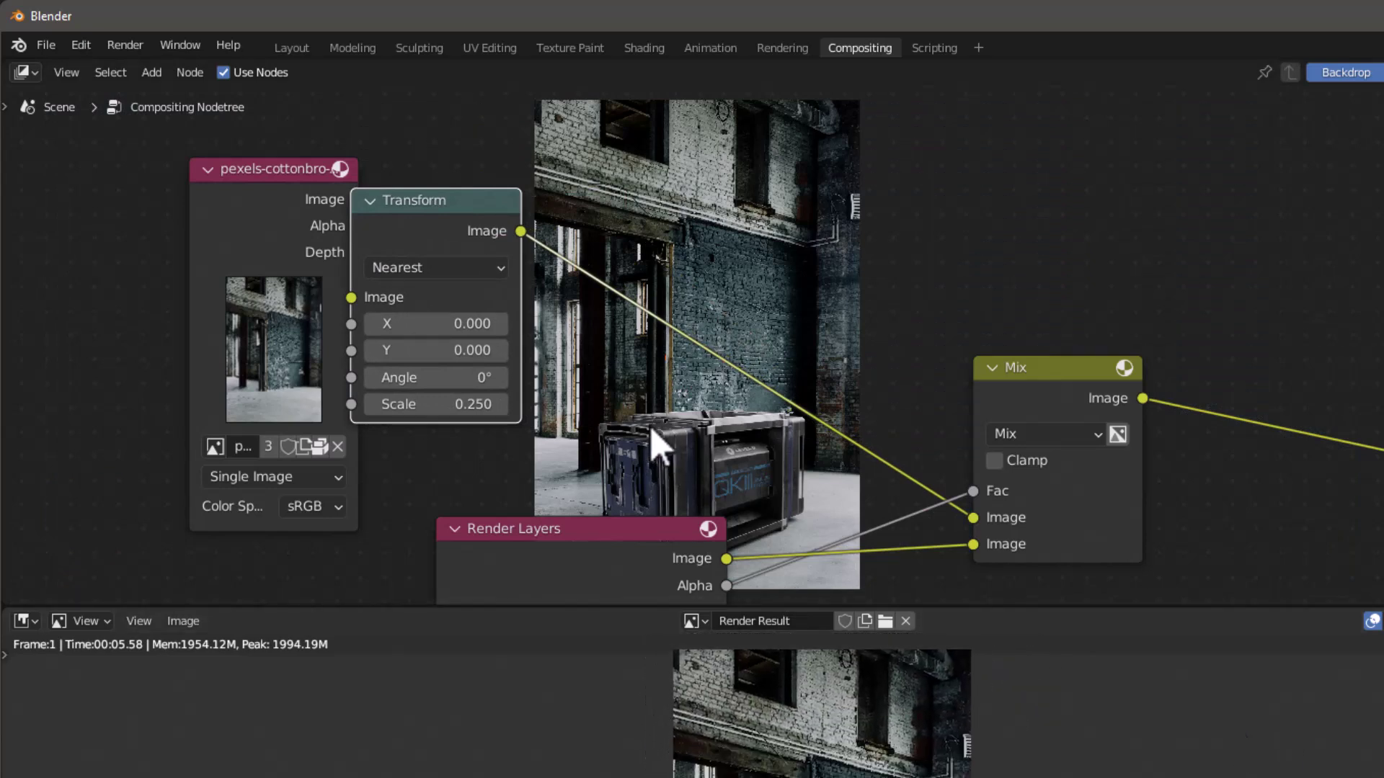
scroll(658, 442, down, 4)
drag(562, 302, 591, 259)
scroll(757, 476, up, 1)
scroll(756, 477, up, 1)
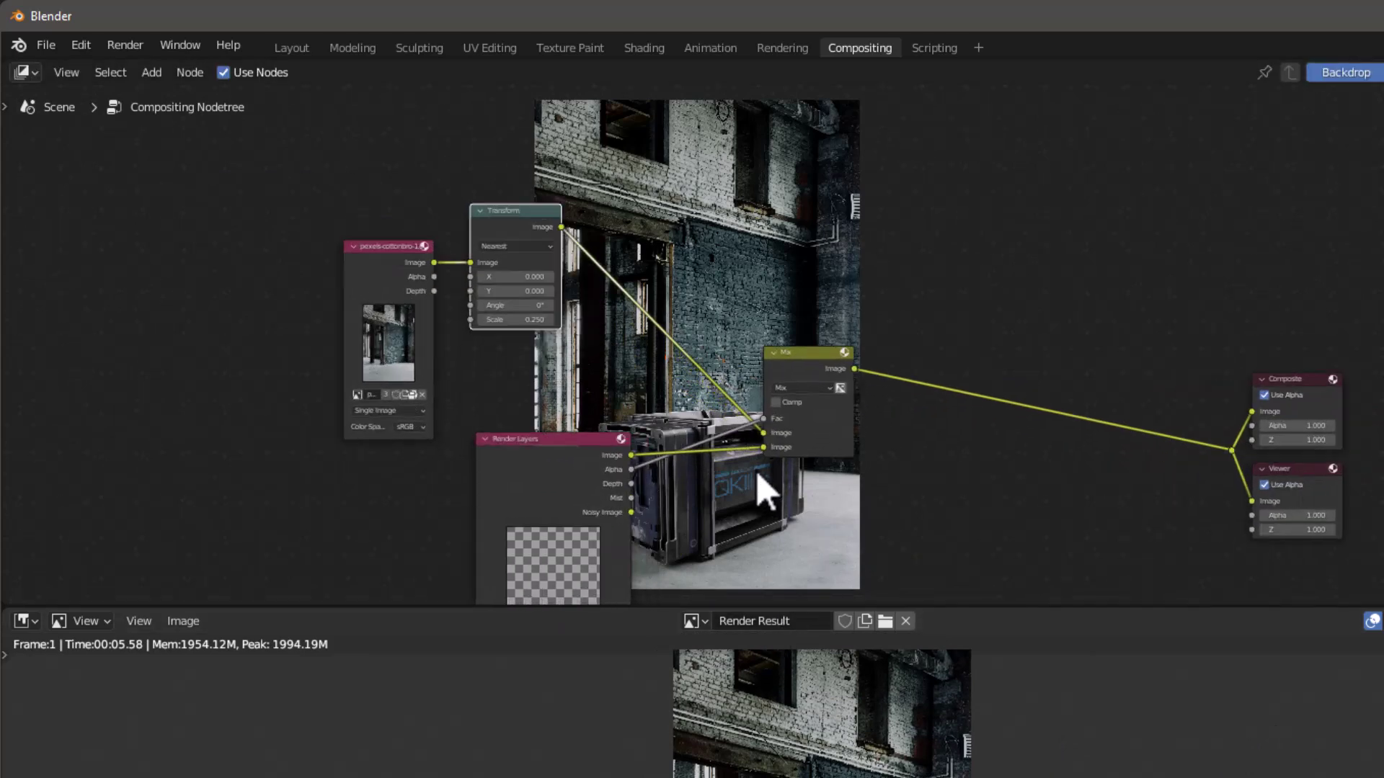
Step: Insert an RGB Curves node between the warehouse photo and the Transform node, and place it above Render Layers
key(shift+a)
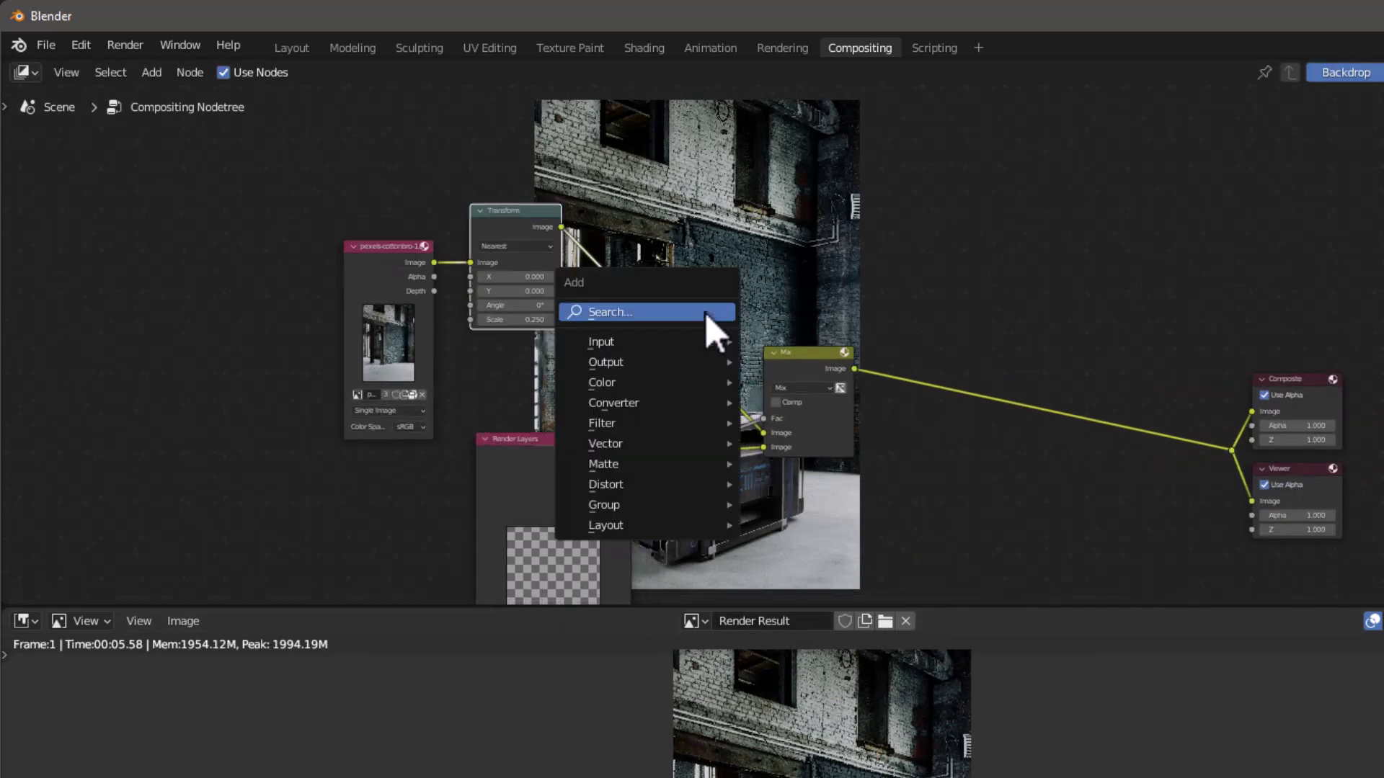
mouse_move(641, 385)
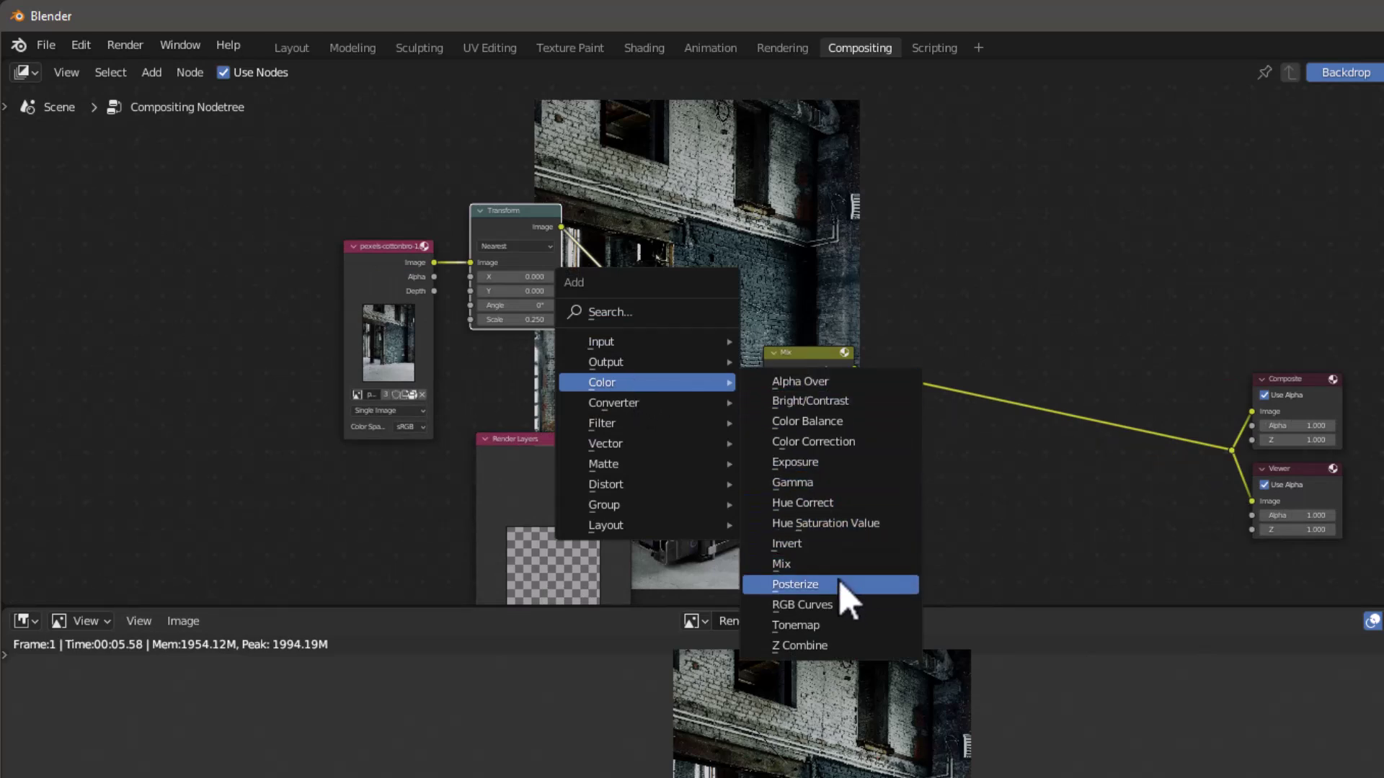
click(839, 606)
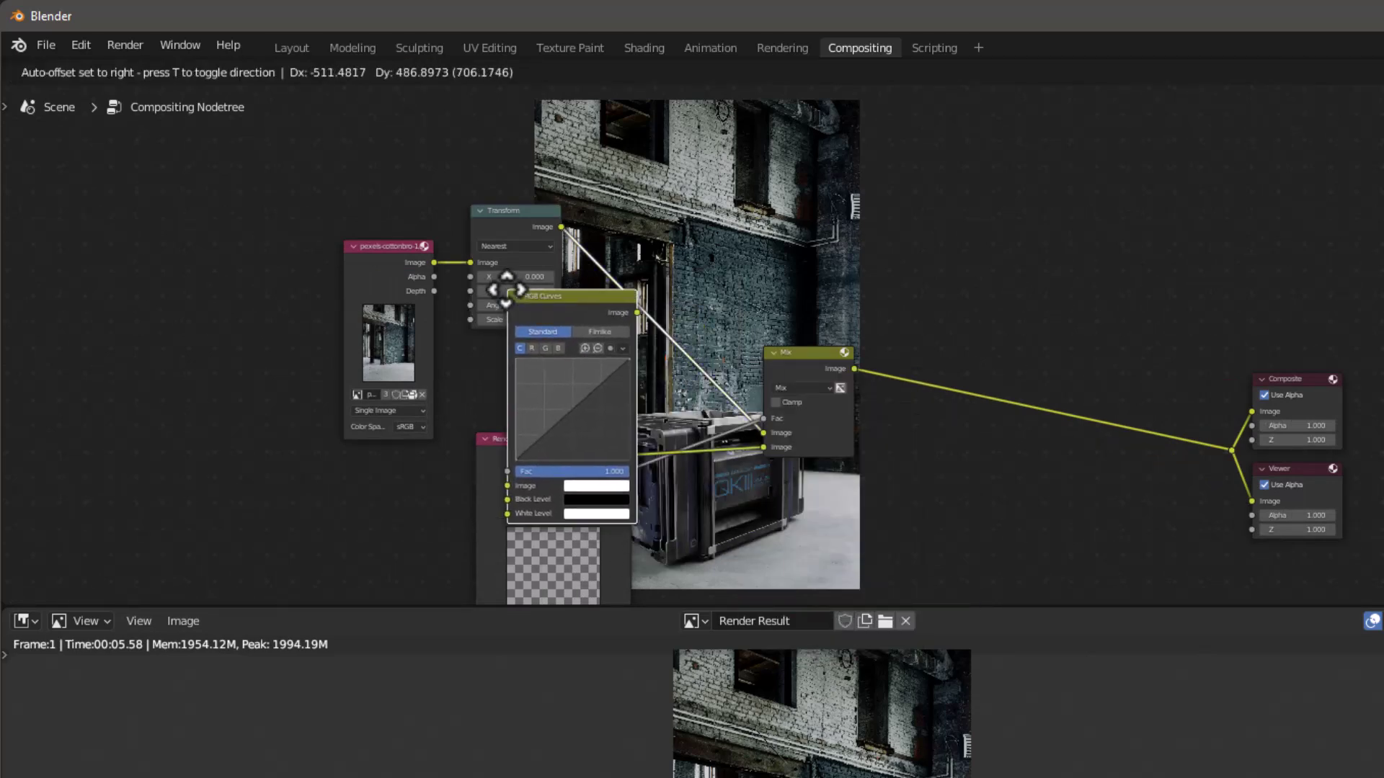
click(484, 259)
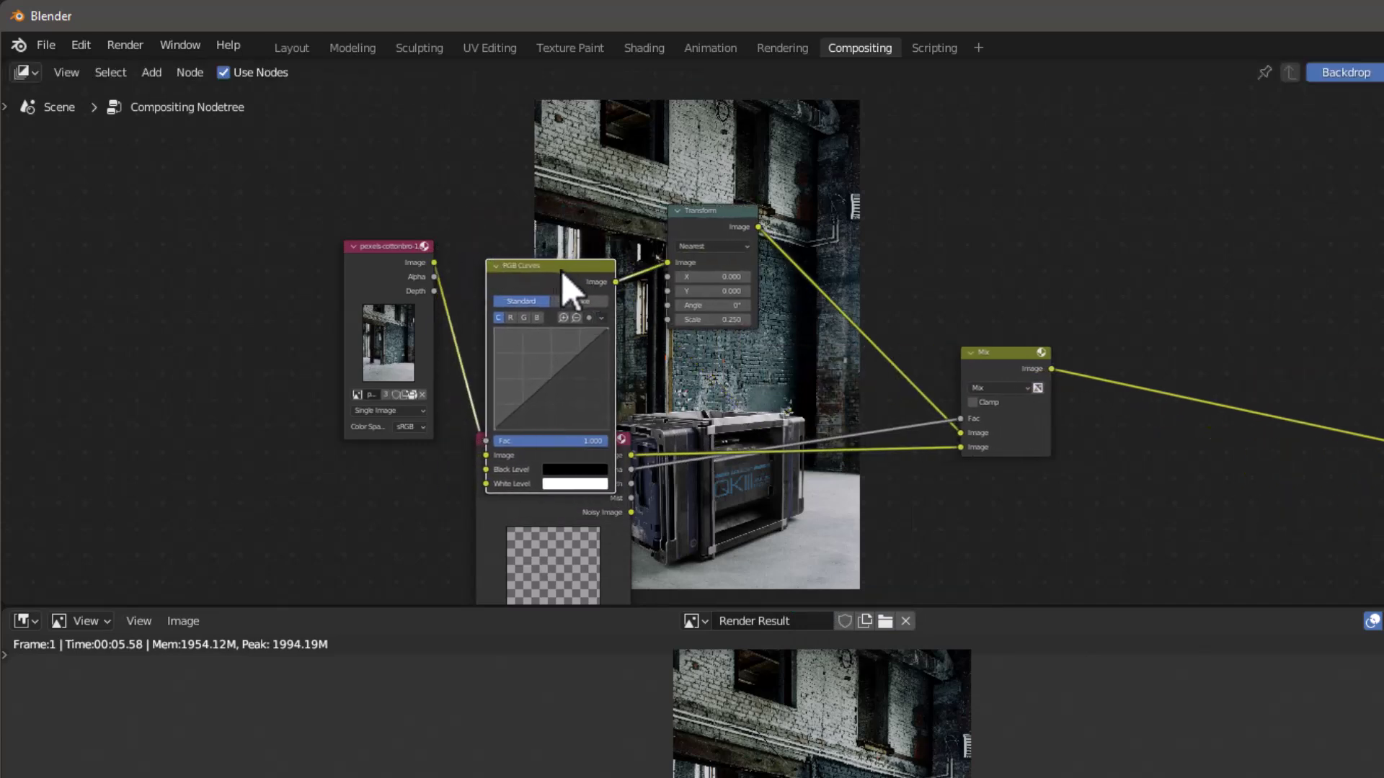
drag(572, 278, 575, 188)
Step: Darken the warehouse photo slightly by adding a combined-curve midpoint at about 0.51, 0.45 in RGB Curves
scroll(634, 317, up, 3)
click(538, 280)
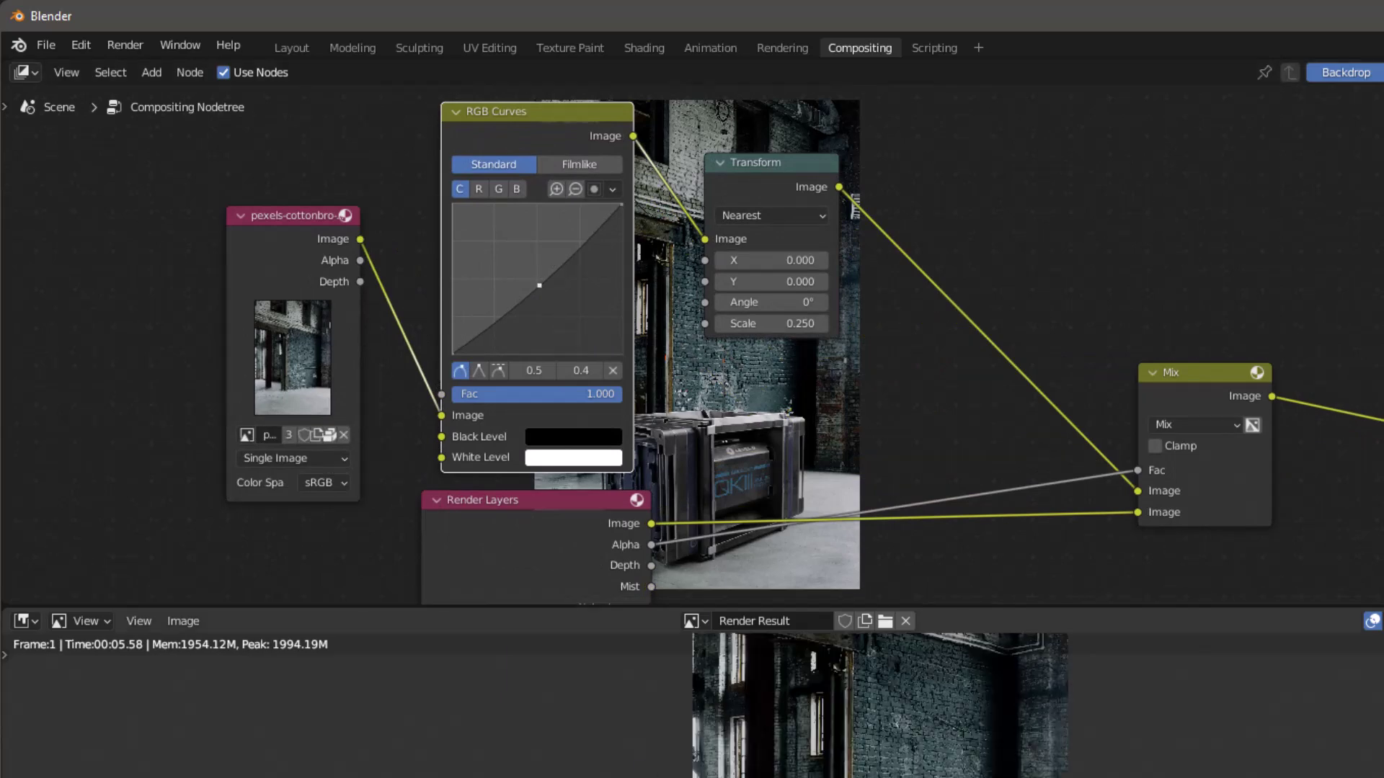
scroll(469, 218, down, 2)
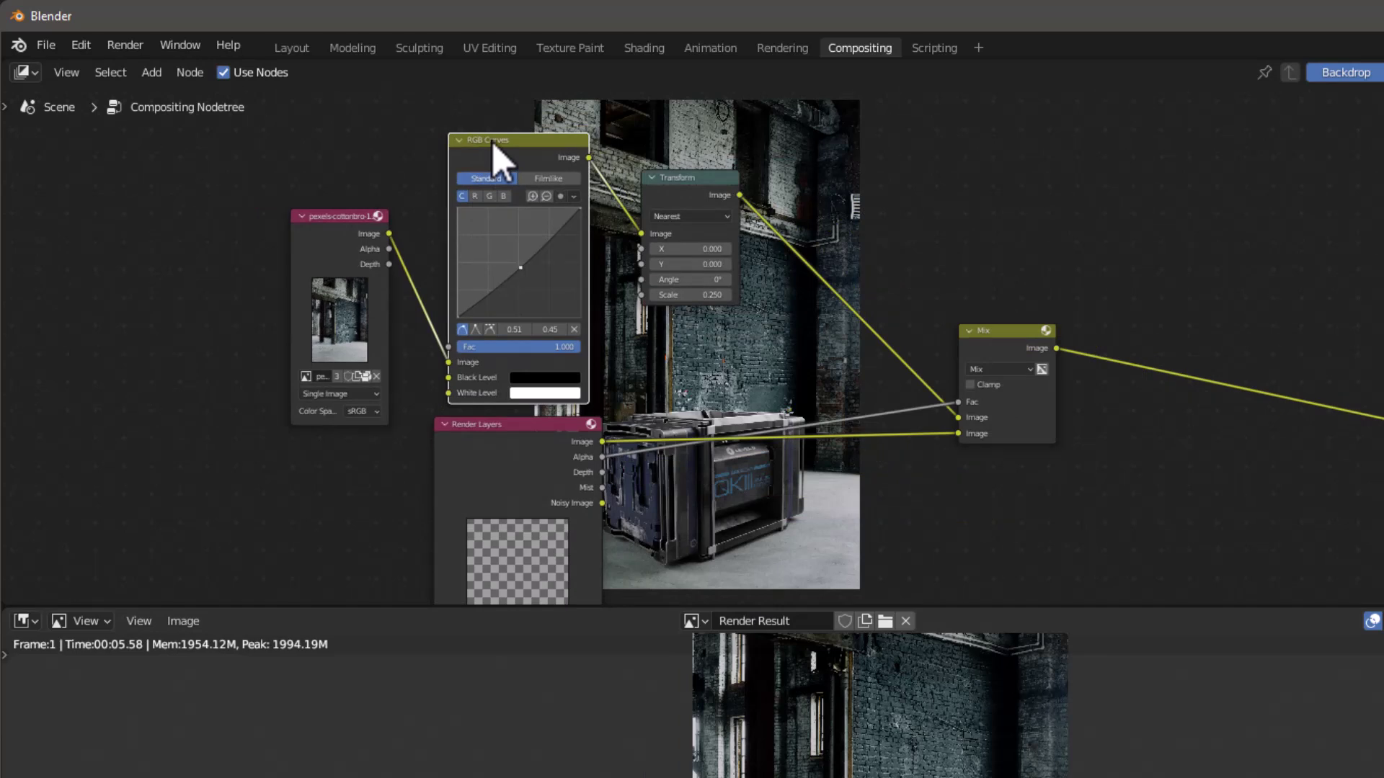
Step: Duplicate the RGB Curves node onto the link after the Mix node, and move the Mix node closer to its inputs
key(shift+d)
click(1110, 311)
drag(1009, 353, 900, 320)
scroll(1211, 464, up, 2)
scroll(1200, 432, down, 2)
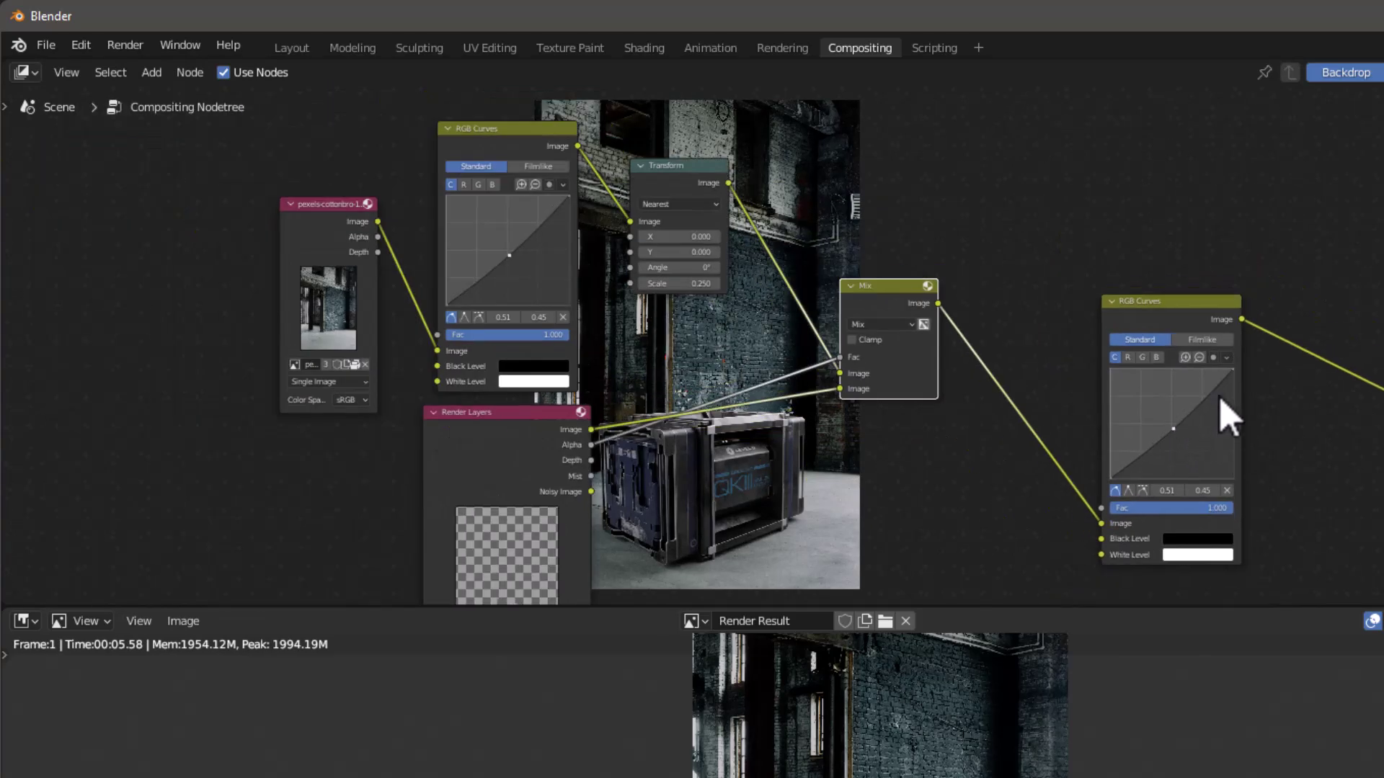
Step: Raise the second RGB Curves node's midpoint to about 0.49, 0.52 and move the node closer to the Mix node
middle_drag(1199, 428, 1071, 317)
scroll(1050, 396, up, 2)
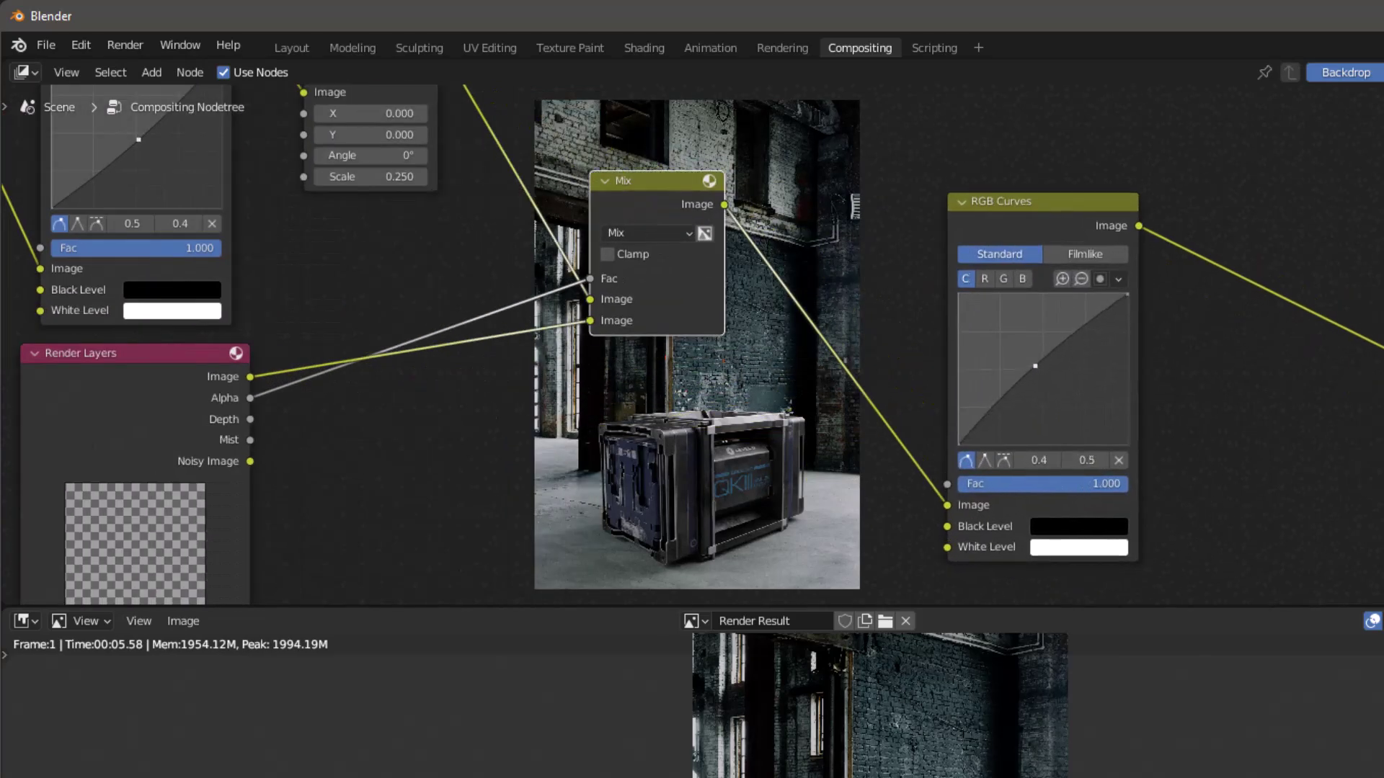
drag(1038, 371, 1041, 367)
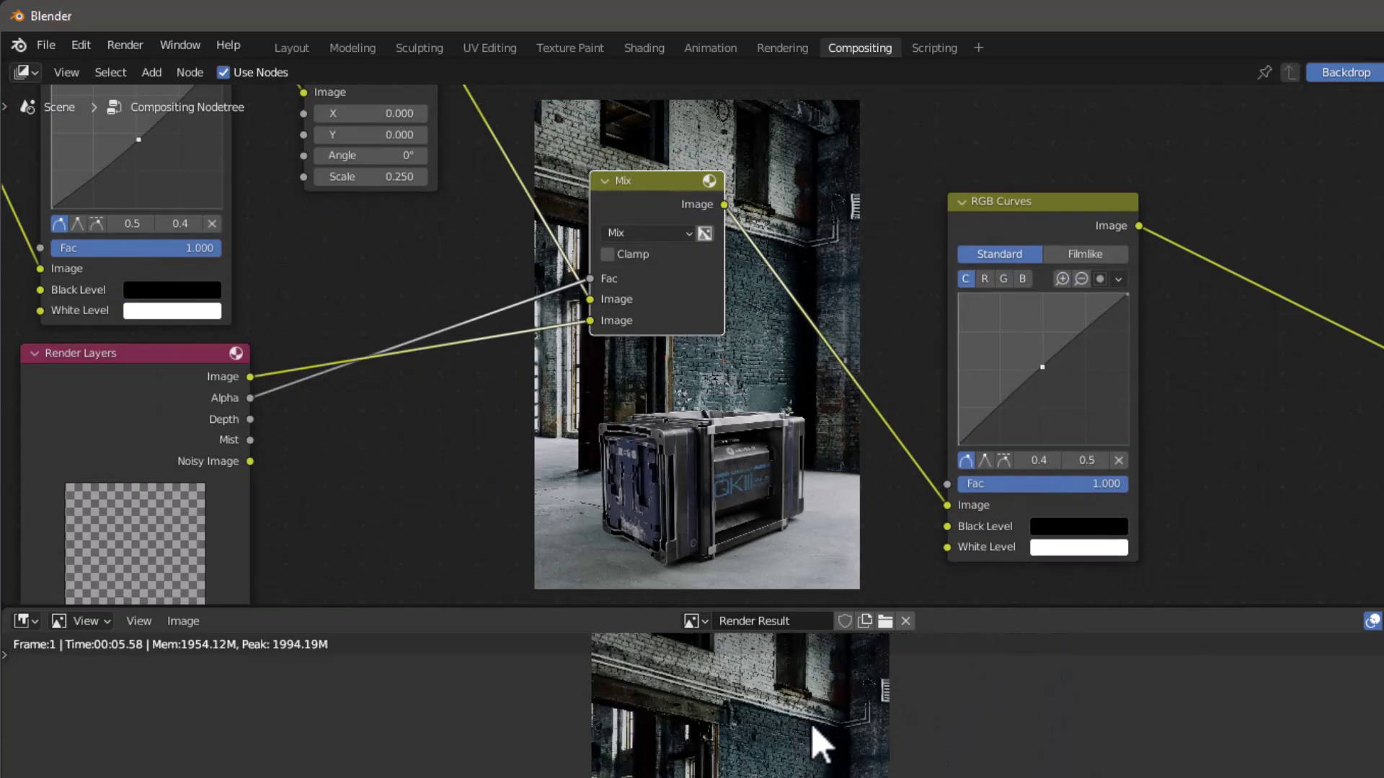
drag(1045, 204, 930, 200)
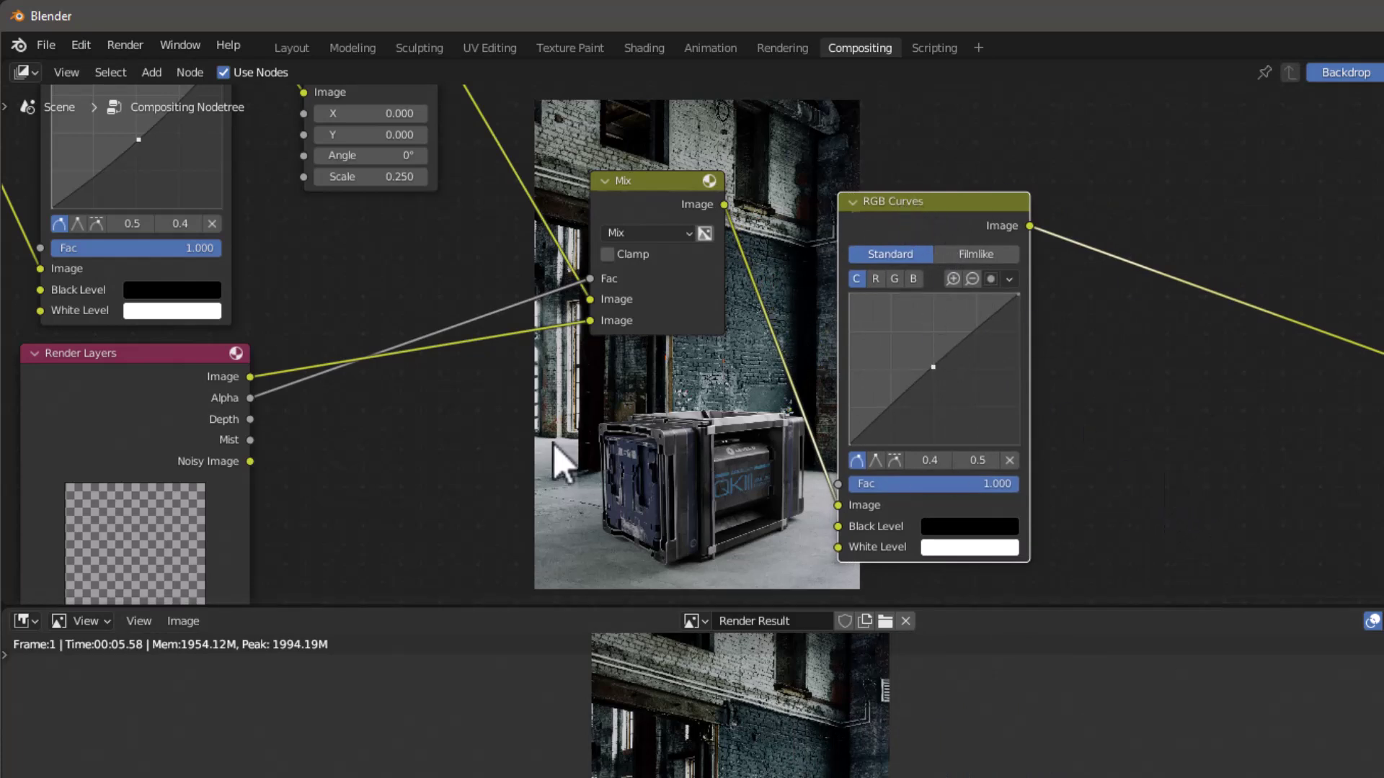
Step: Examine the crate in the composited render result up close for how well it blends with the warehouse background
scroll(484, 546, down, 4)
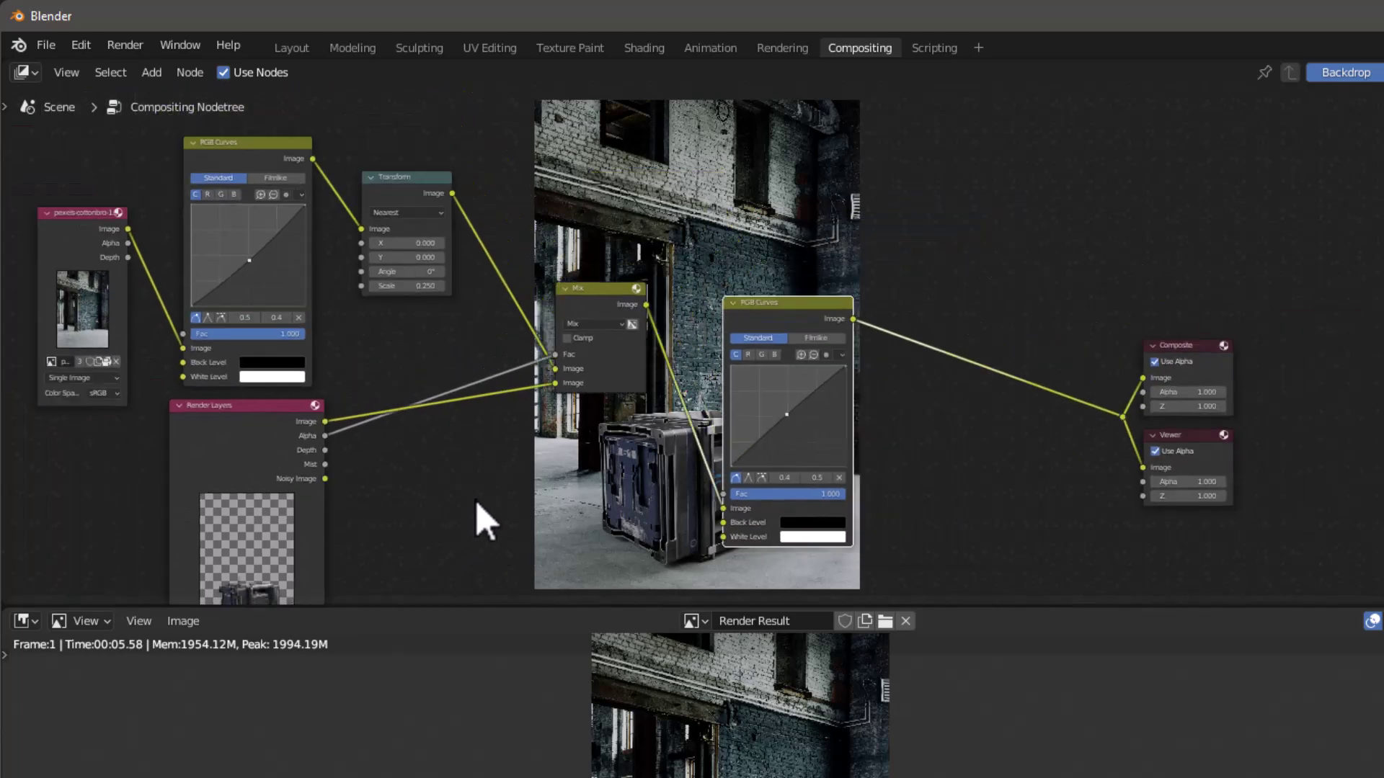
scroll(876, 520, up, 2)
drag(800, 247, 756, 206)
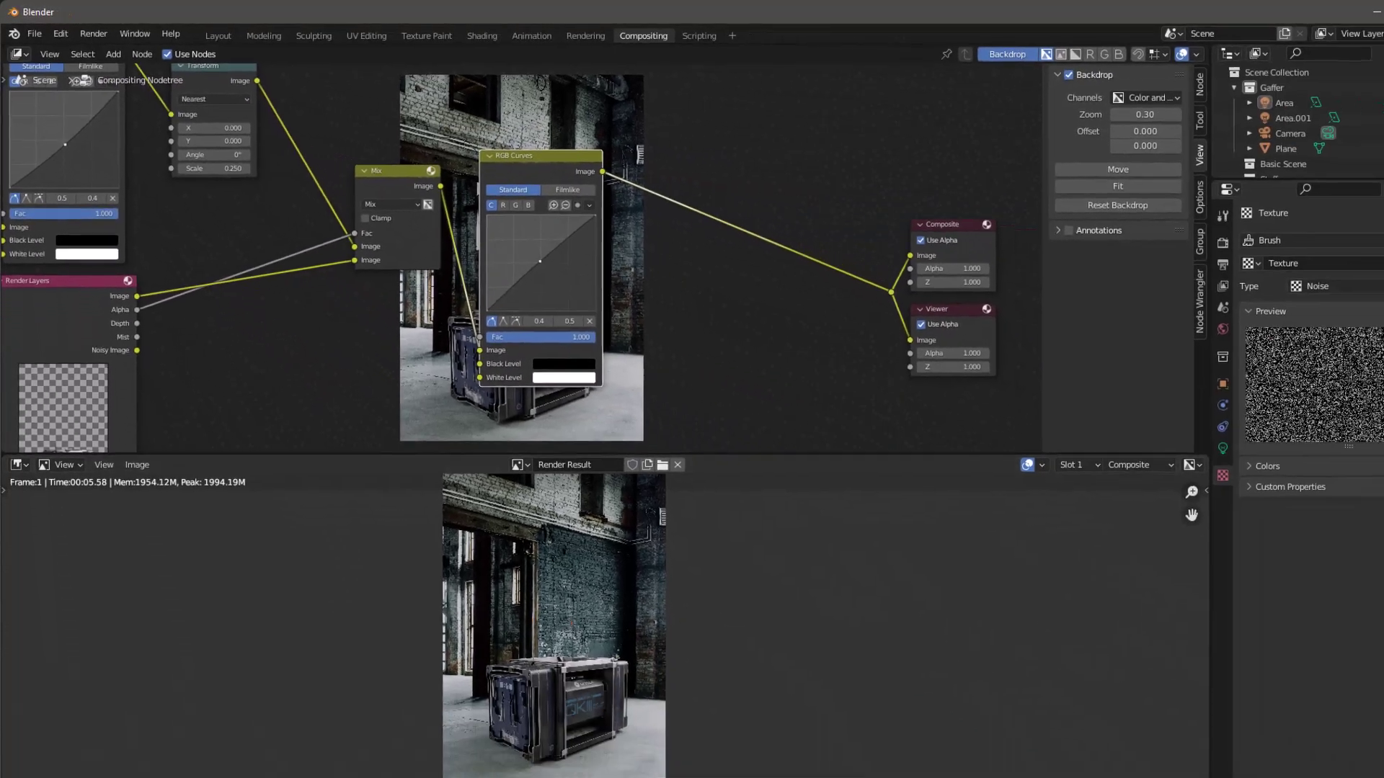
scroll(560, 721, up, 5)
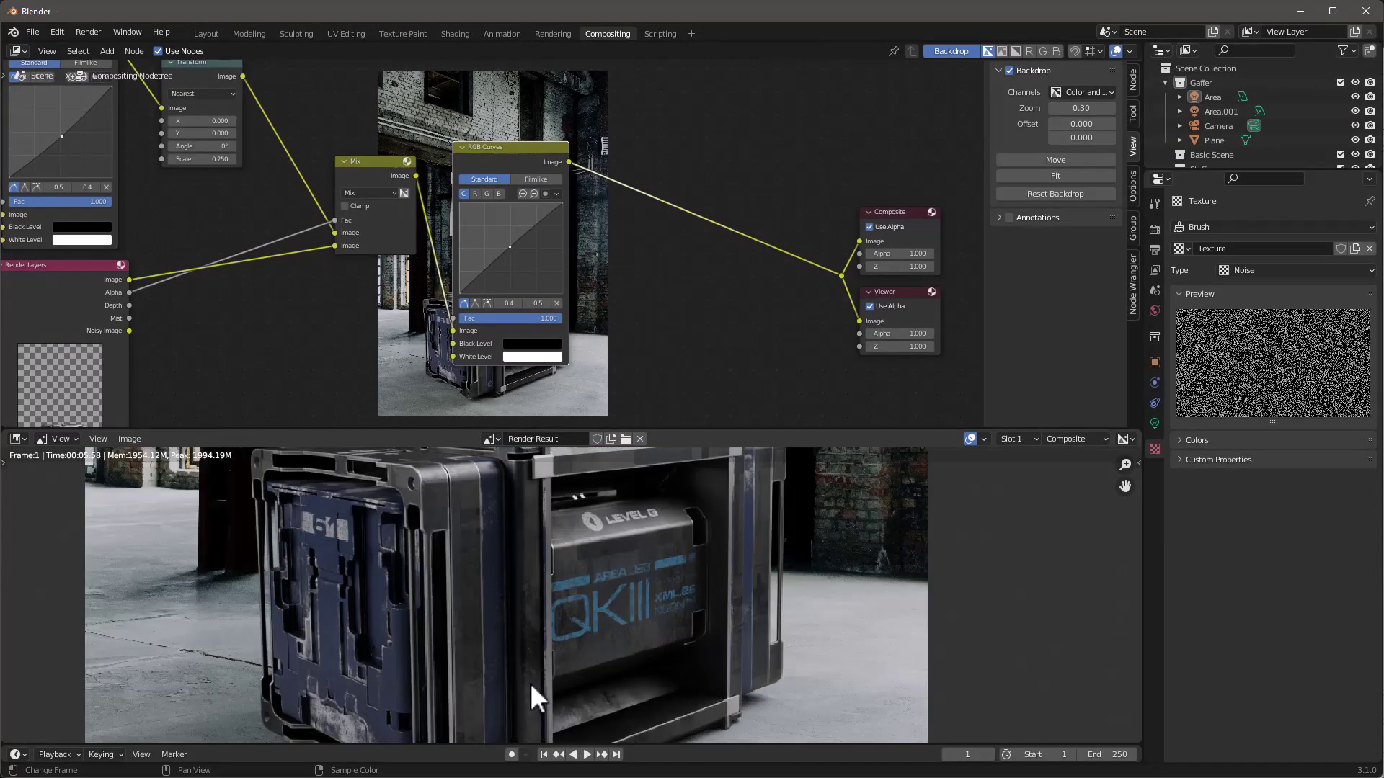
scroll(524, 518, up, 2)
scroll(526, 512, down, 2)
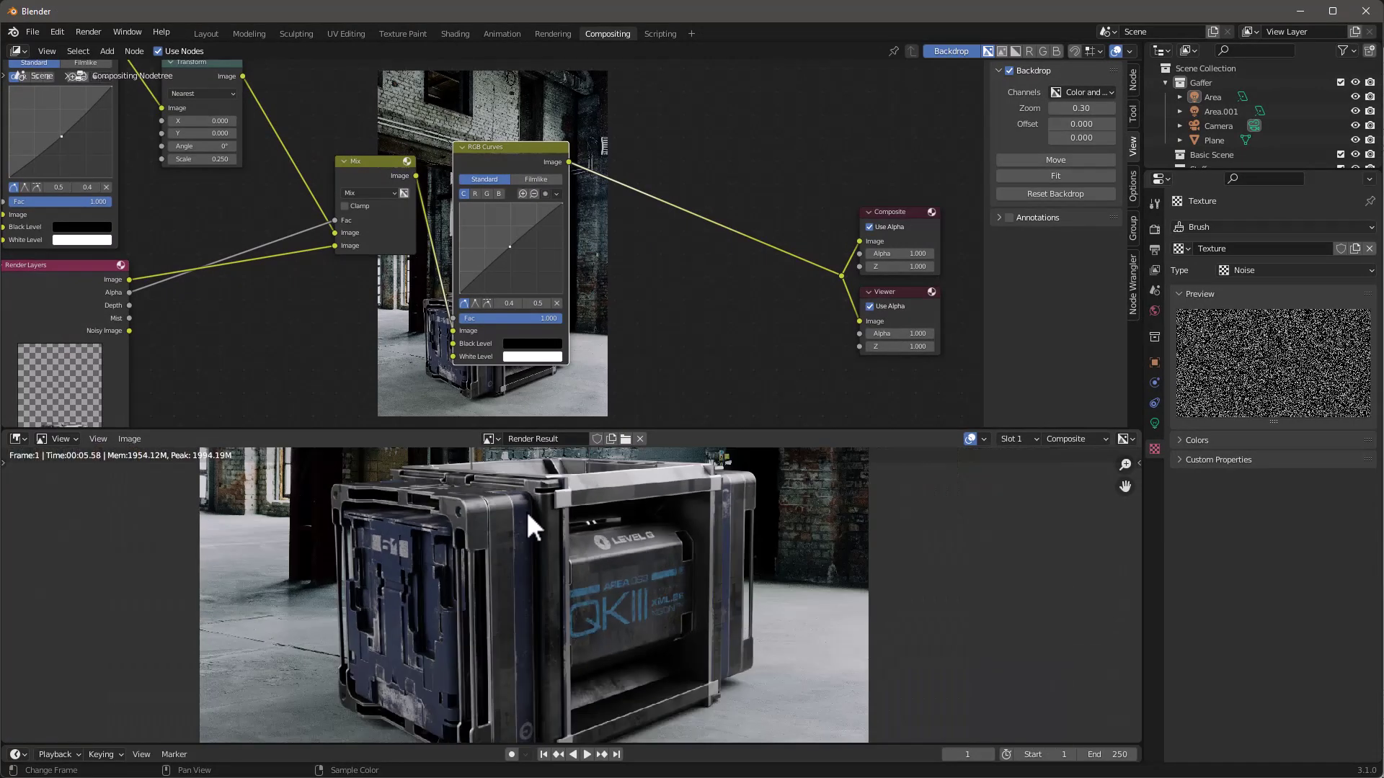
scroll(733, 522, up, 2)
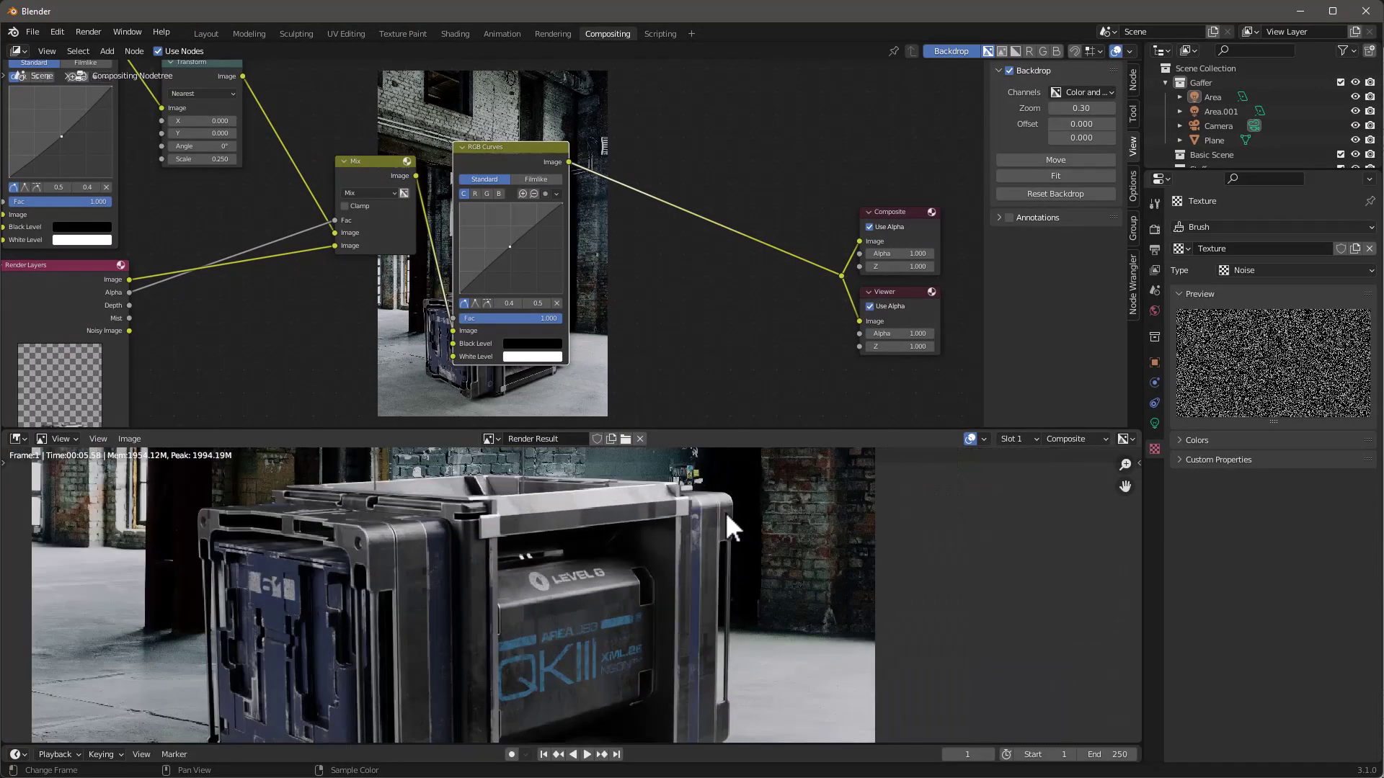
scroll(750, 586, down, 3)
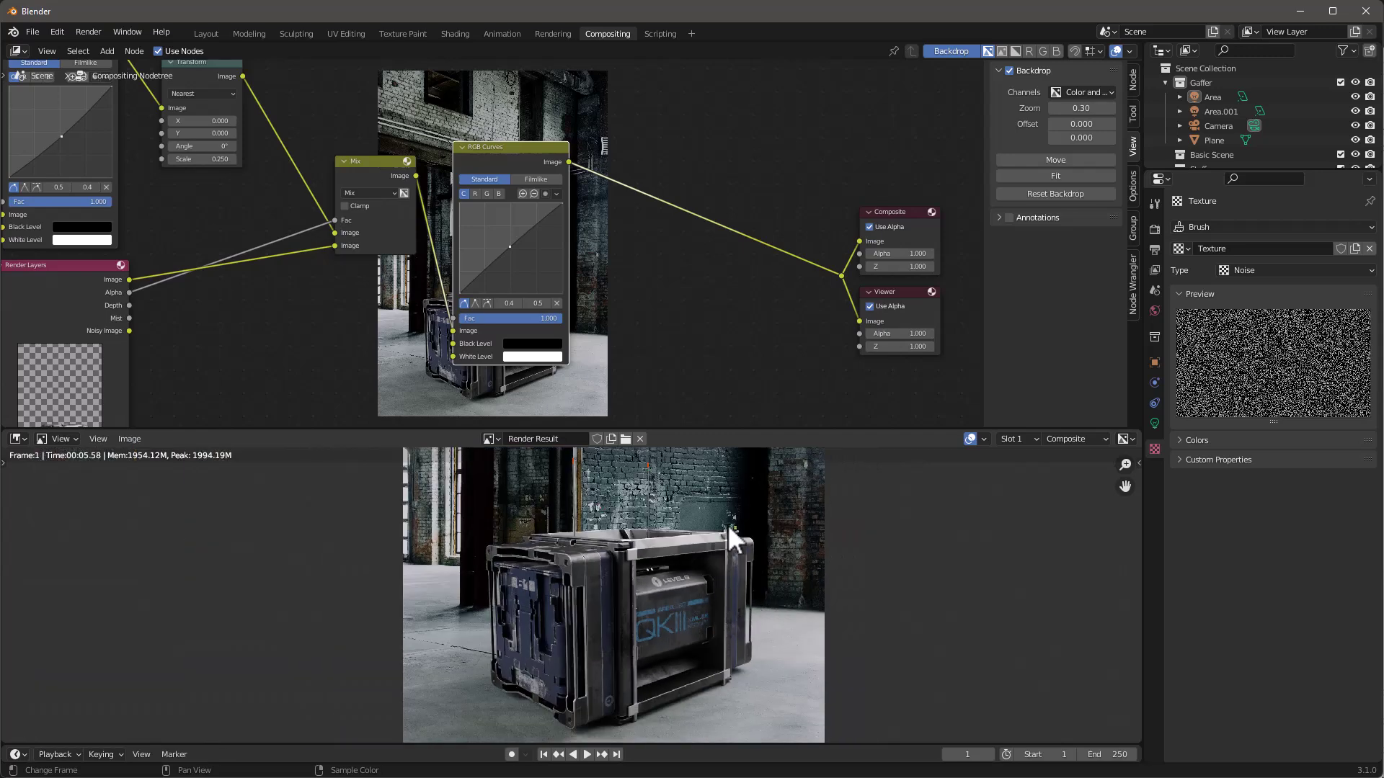
Step: Shift the Mix and second RGB Curves nodes to make room, and insert a Glare node after the second RGB Curves
drag(366, 161, 333, 146)
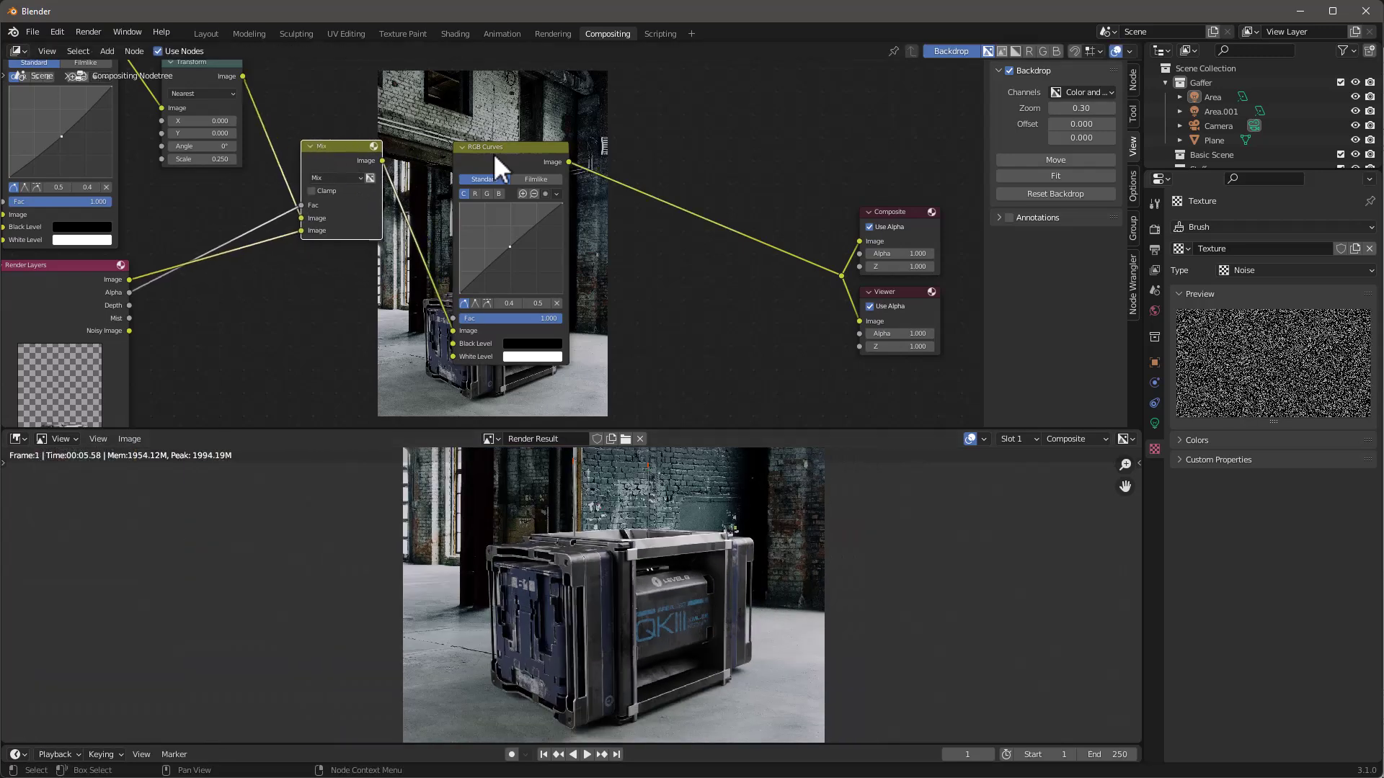
drag(483, 155, 459, 148)
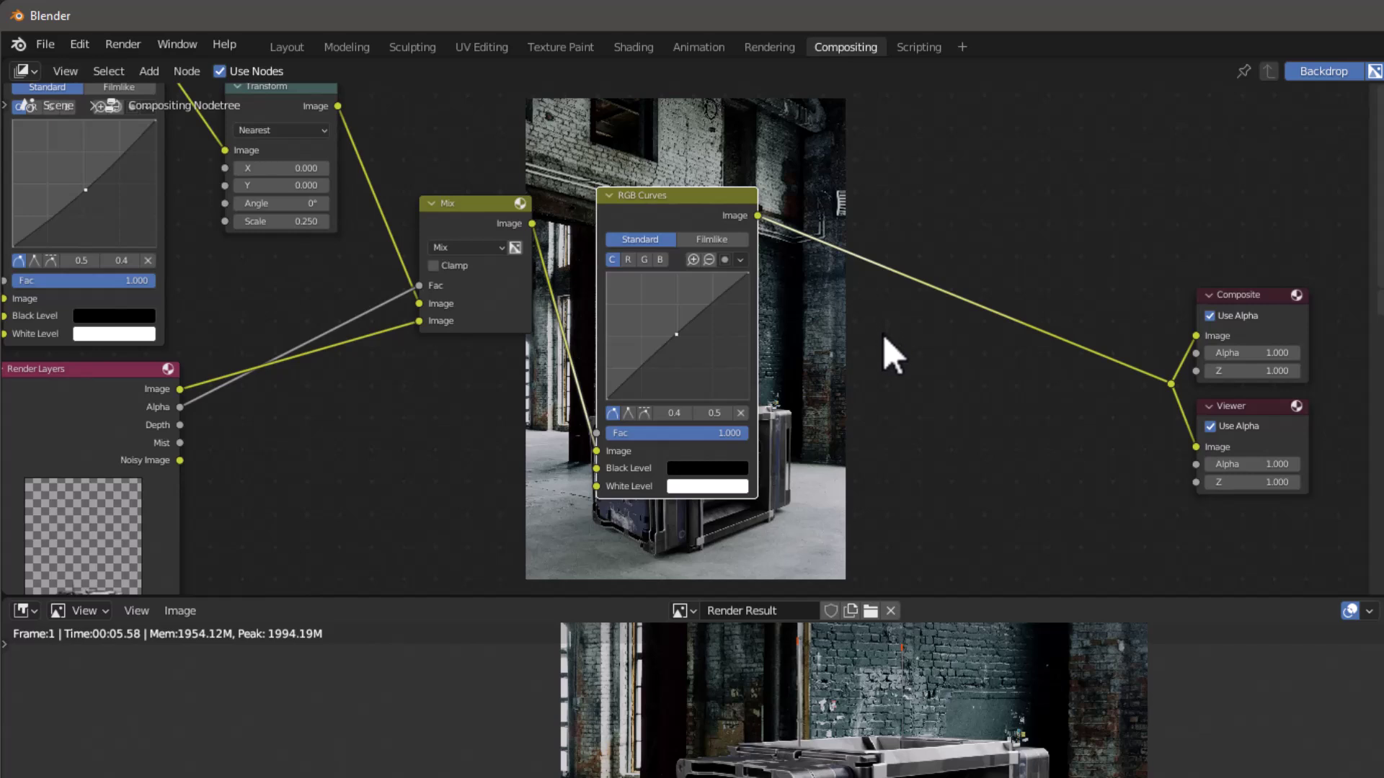
key(shift+a)
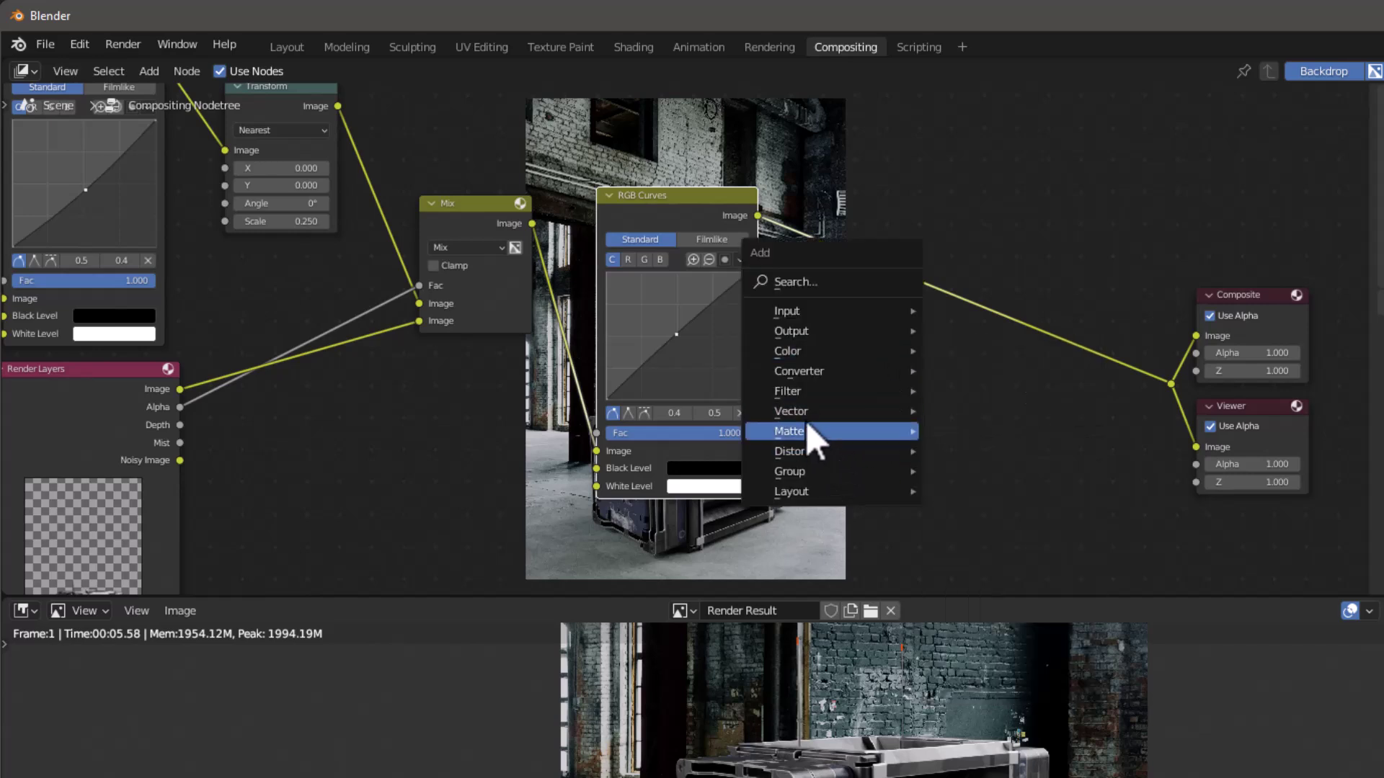
mouse_move(809, 390)
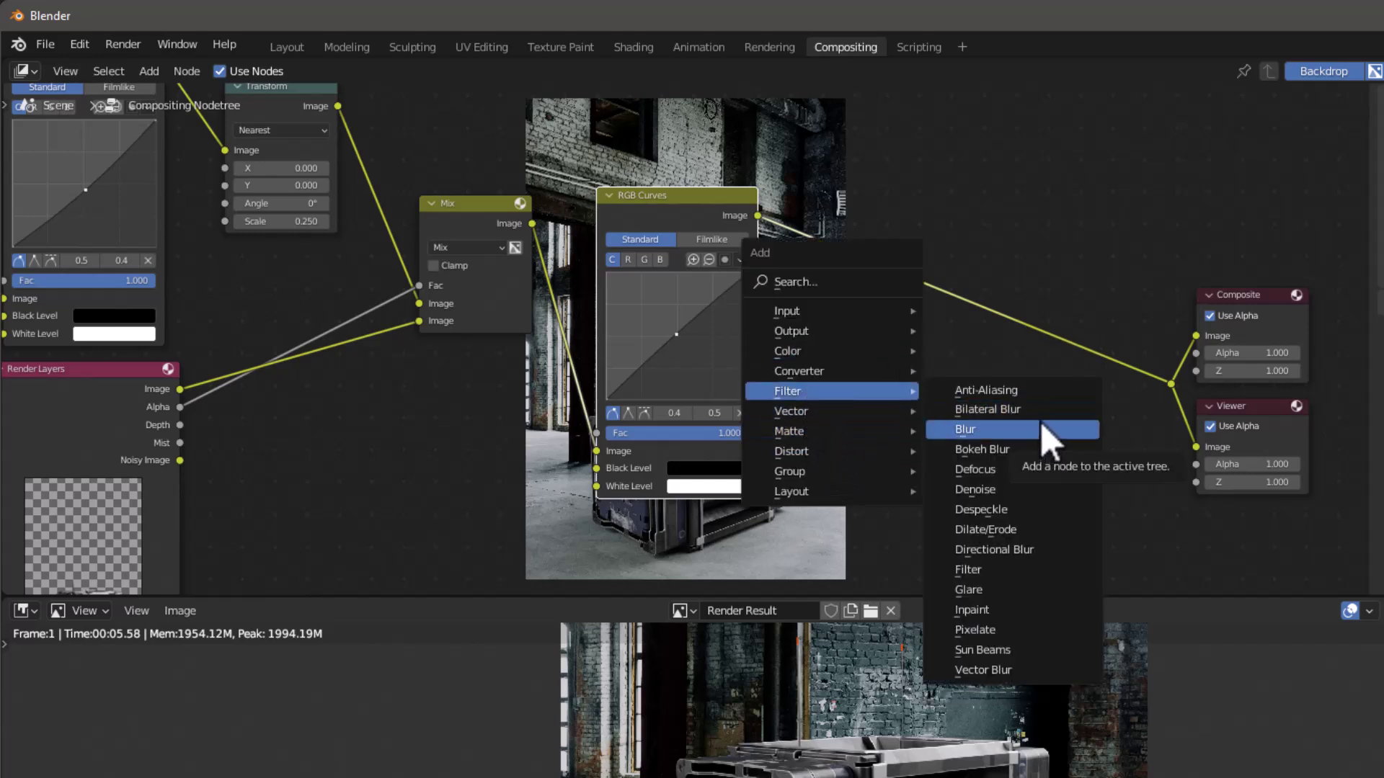
click(1028, 588)
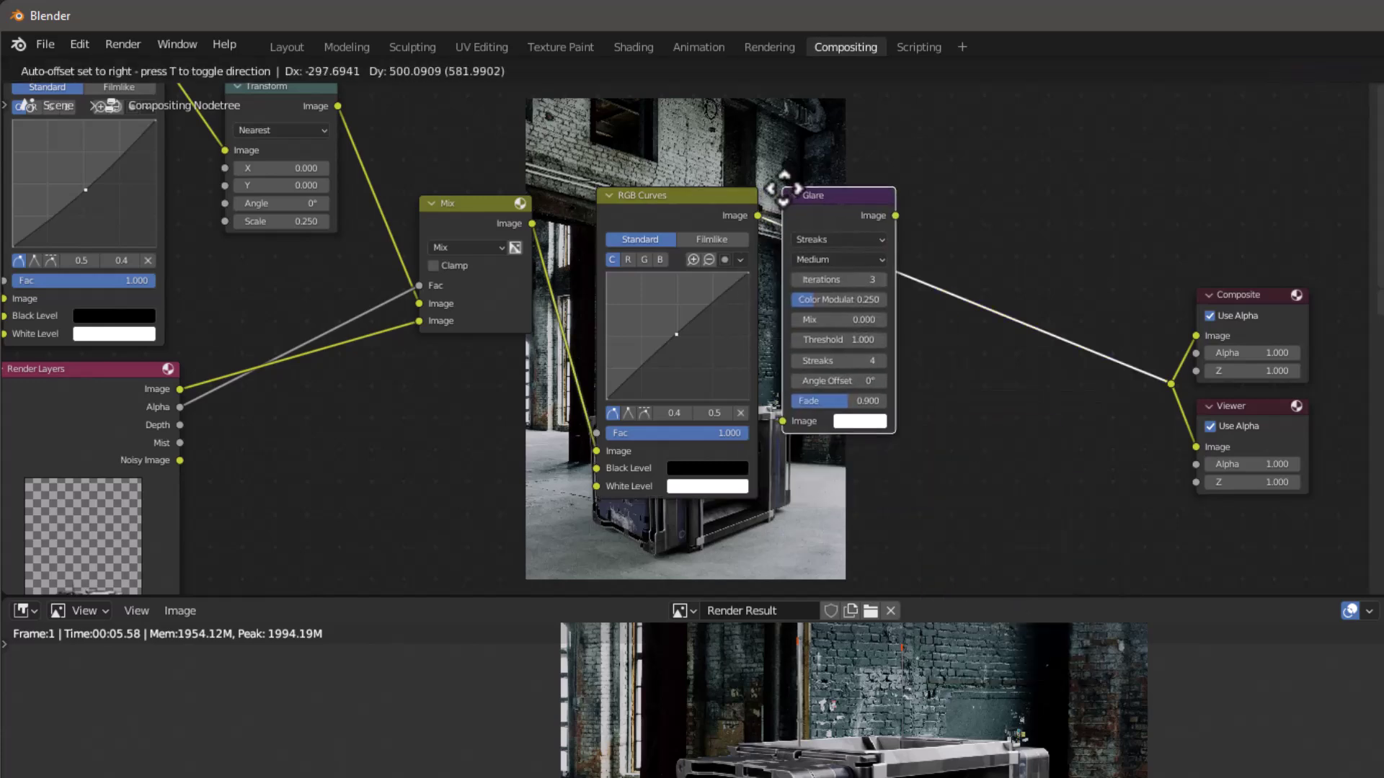
click(820, 201)
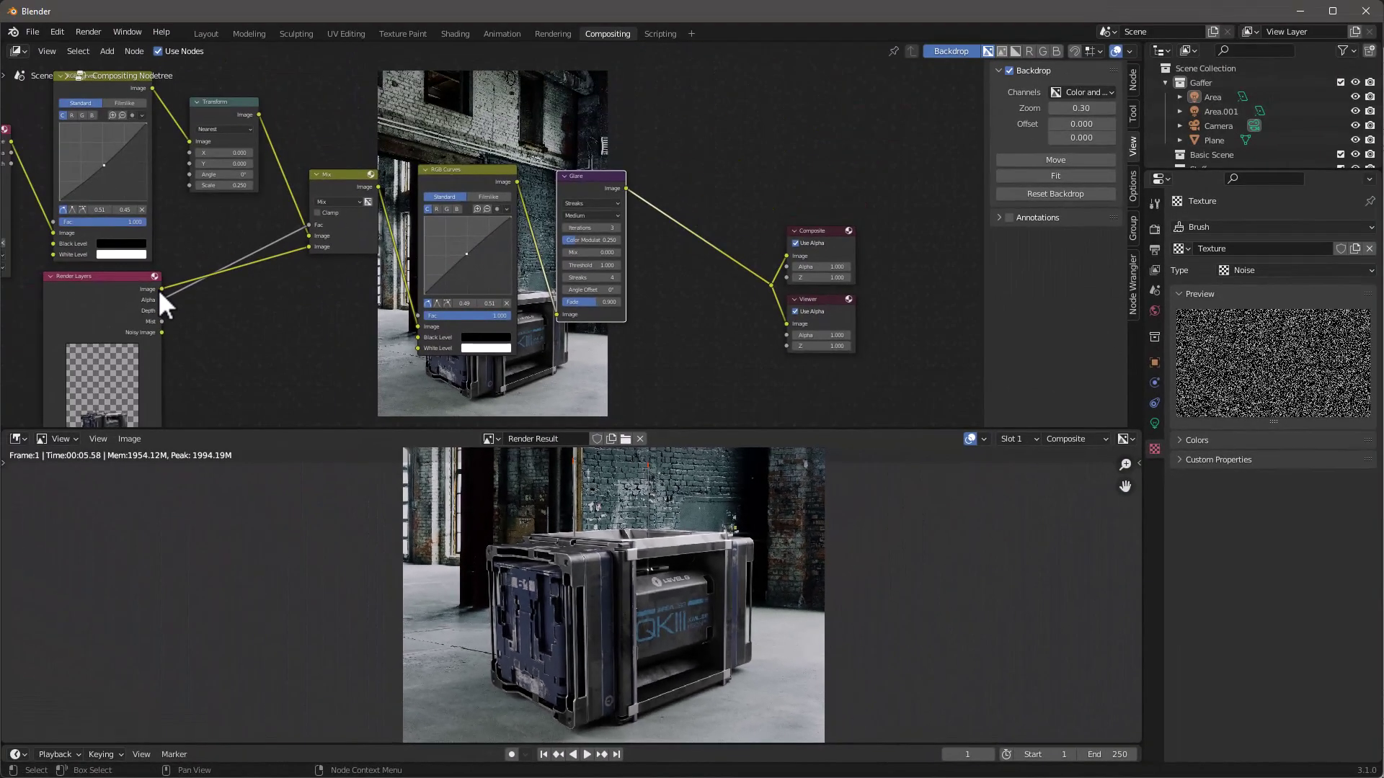
Step: Connect the Render Layers Image output directly to the second RGB Curves node's image input, bypassing the Mix node
drag(158, 288, 420, 327)
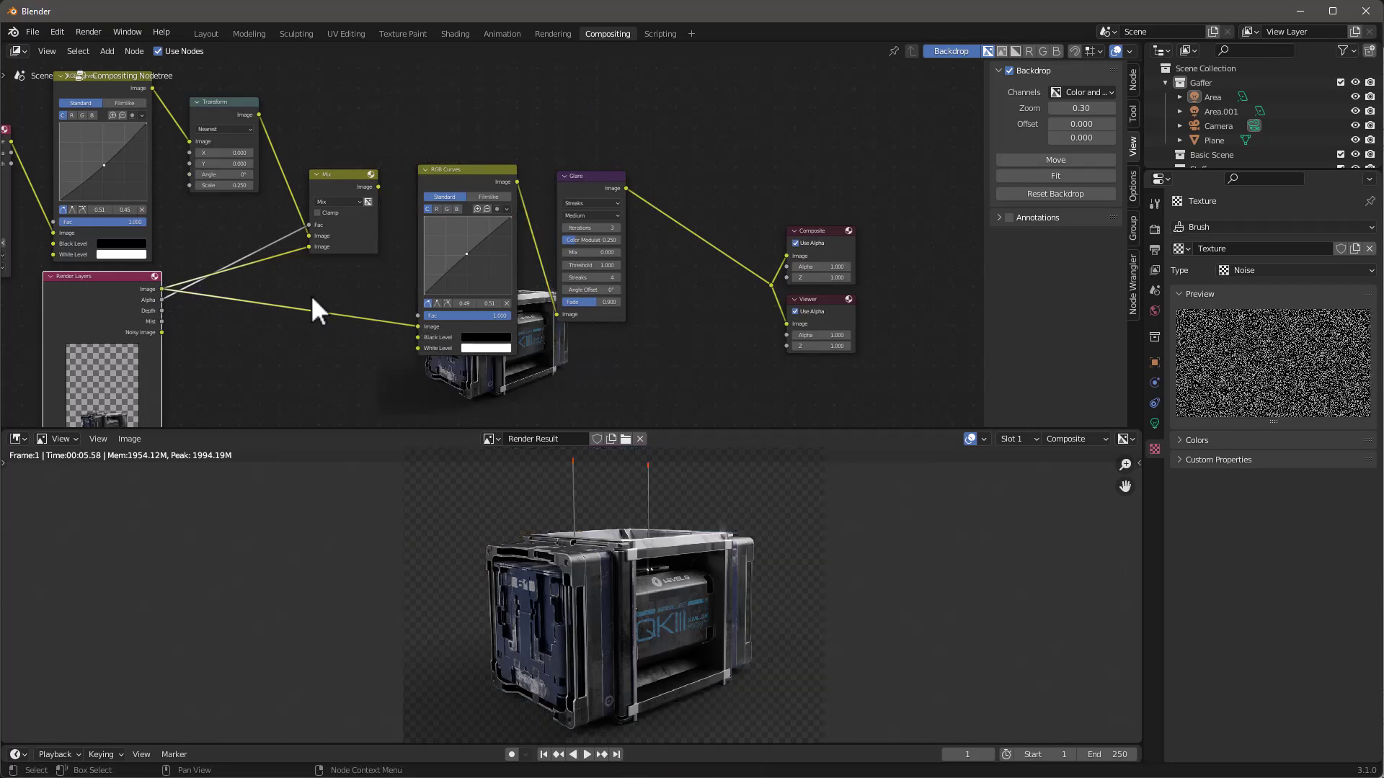
scroll(560, 257, up, 3)
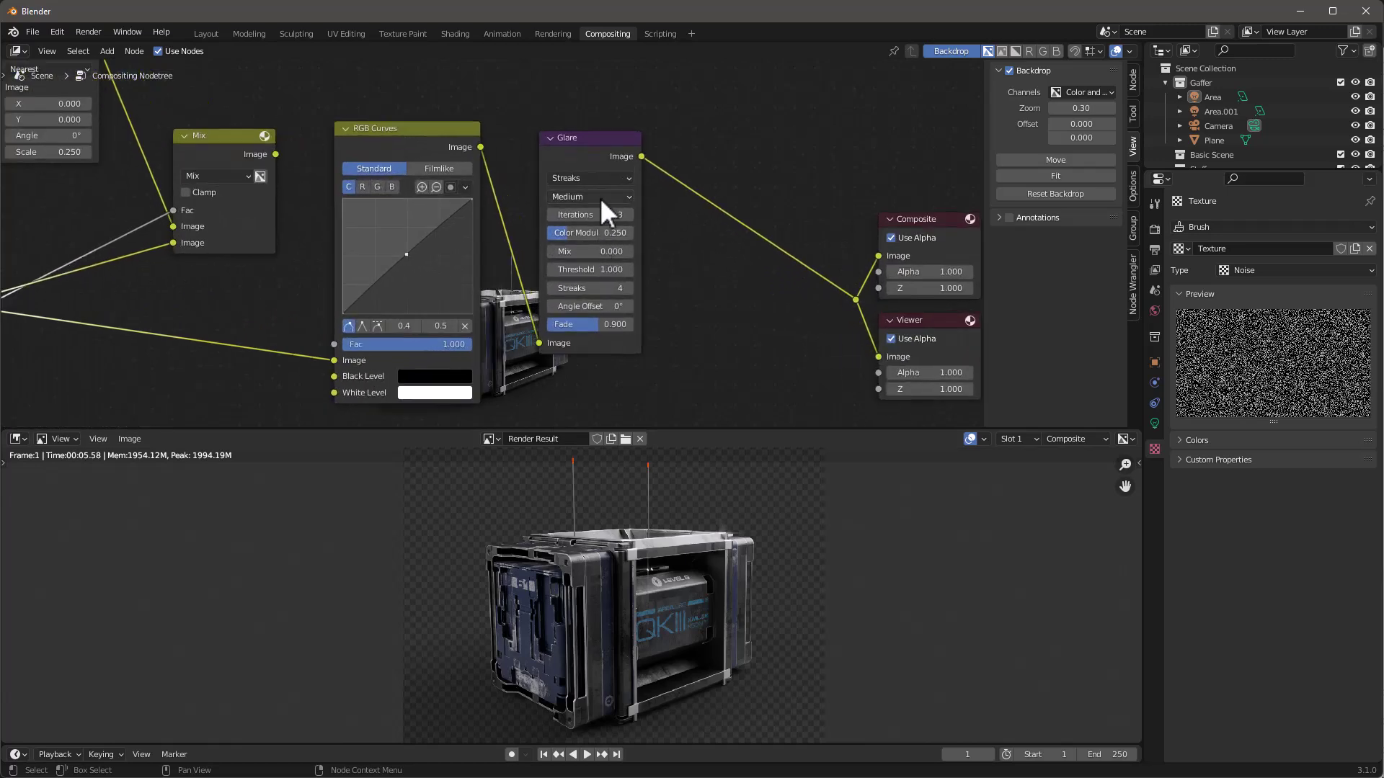
scroll(609, 621, up, 3)
scroll(617, 617, down, 2)
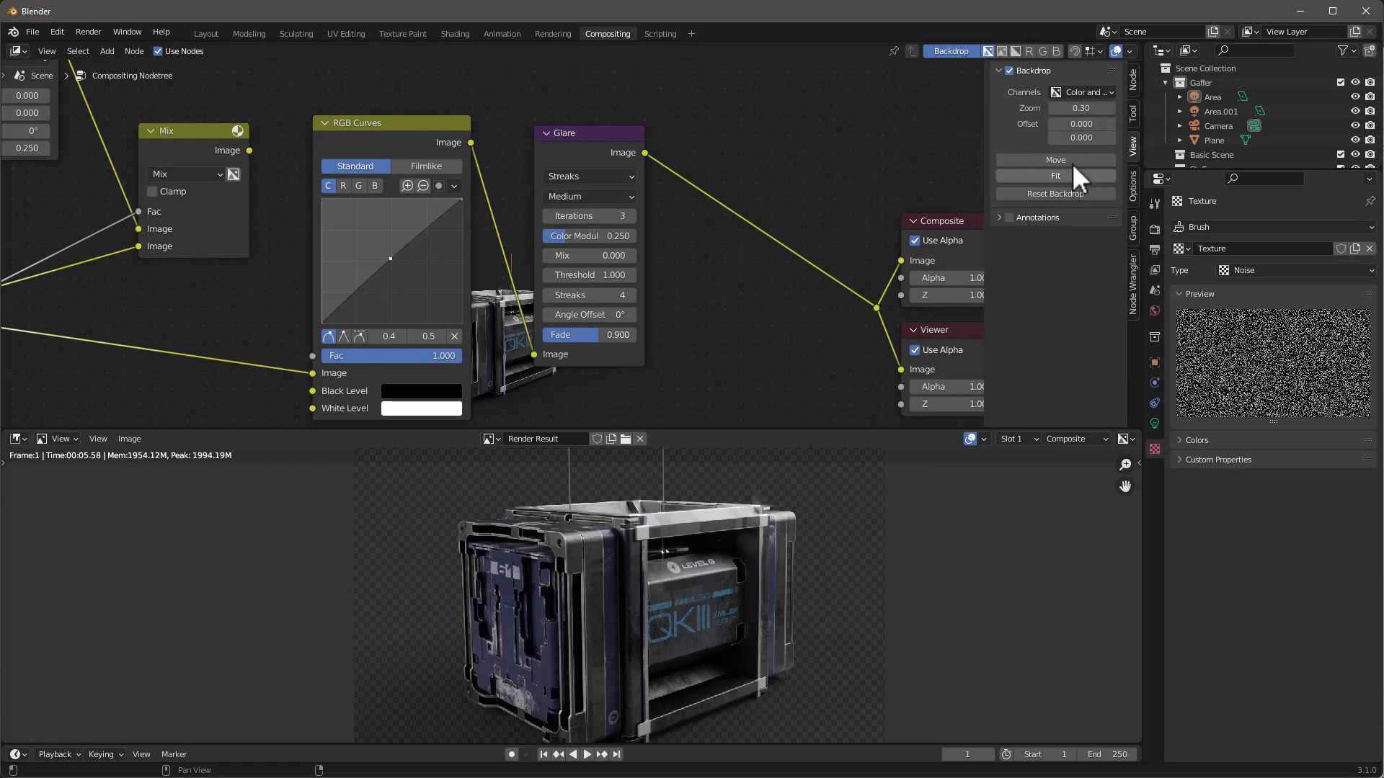
Step: Reset the backdrop's zoom and reposition it to show the crate, and change the Glare type to Fog Glow
click(1063, 195)
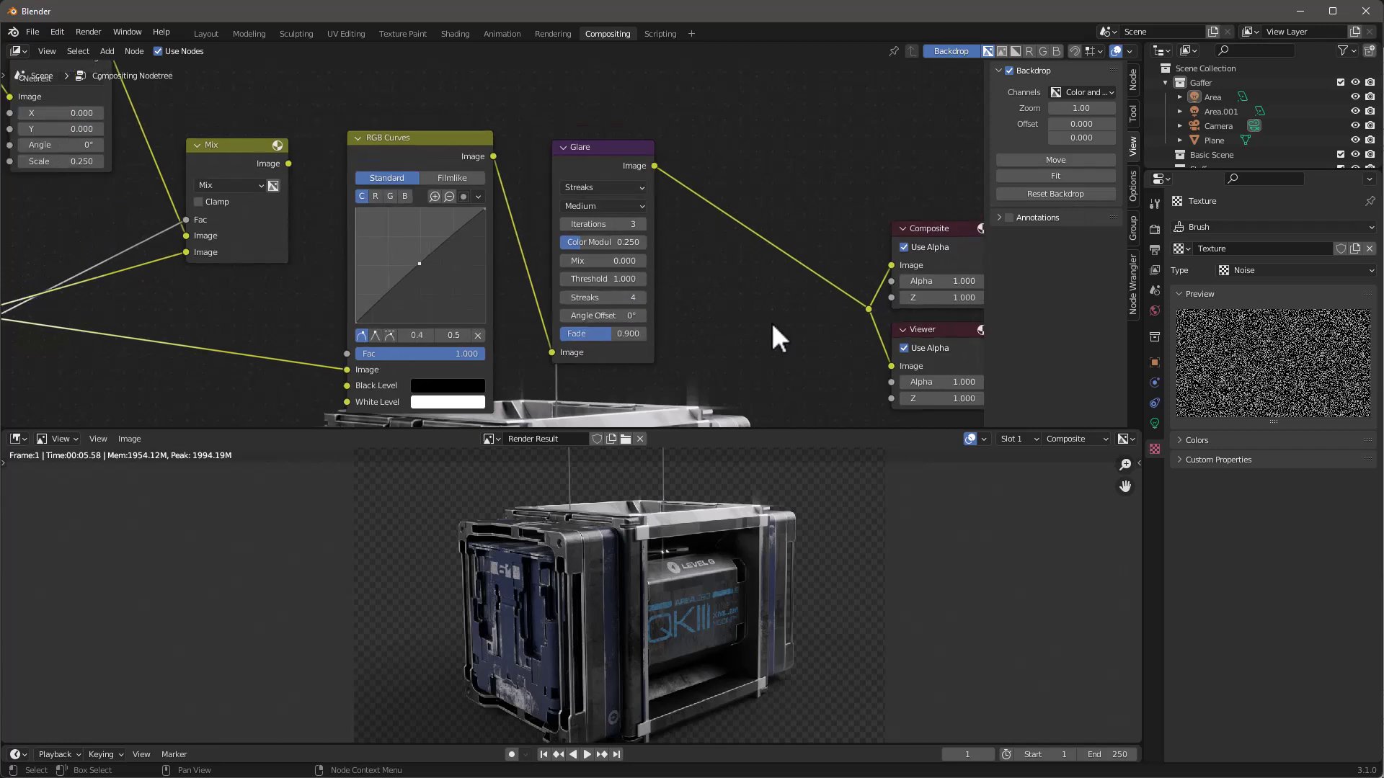
click(1053, 160)
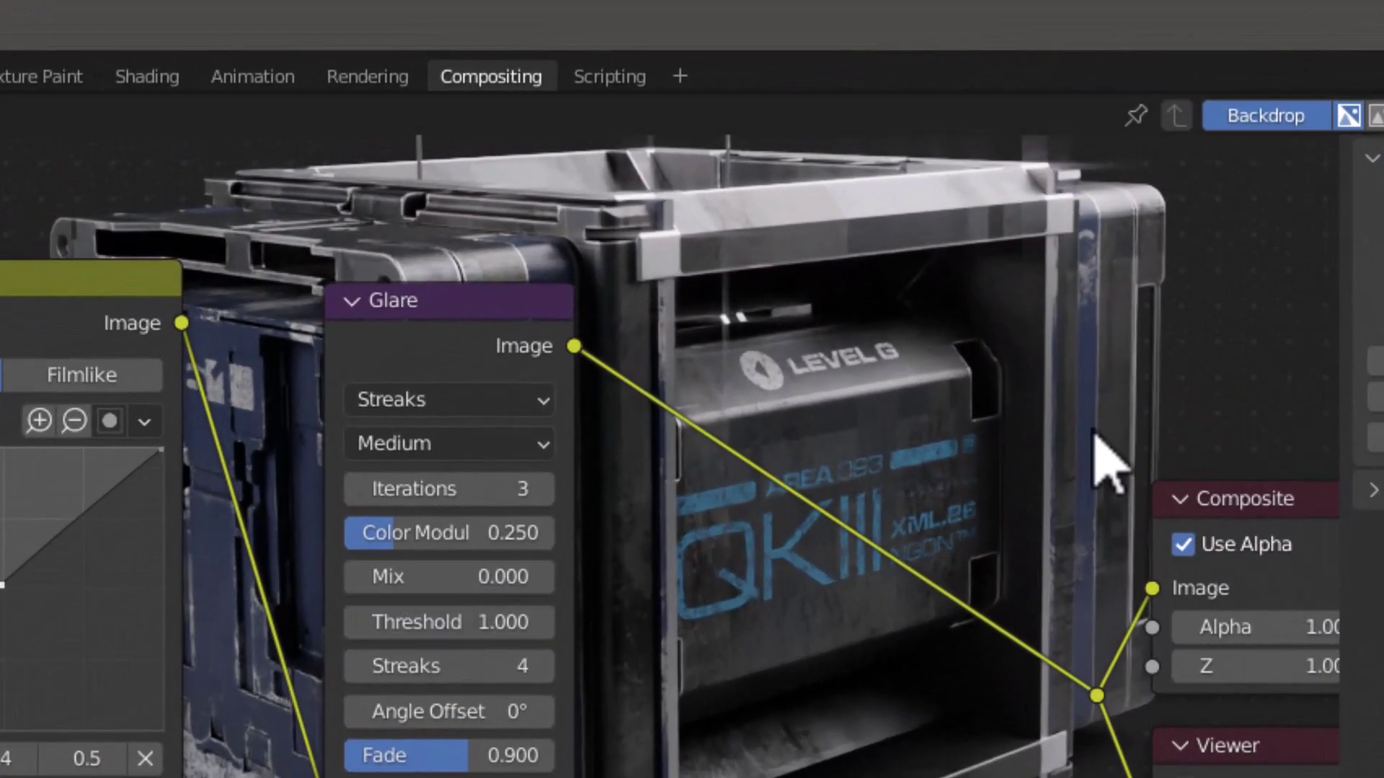
click(430, 404)
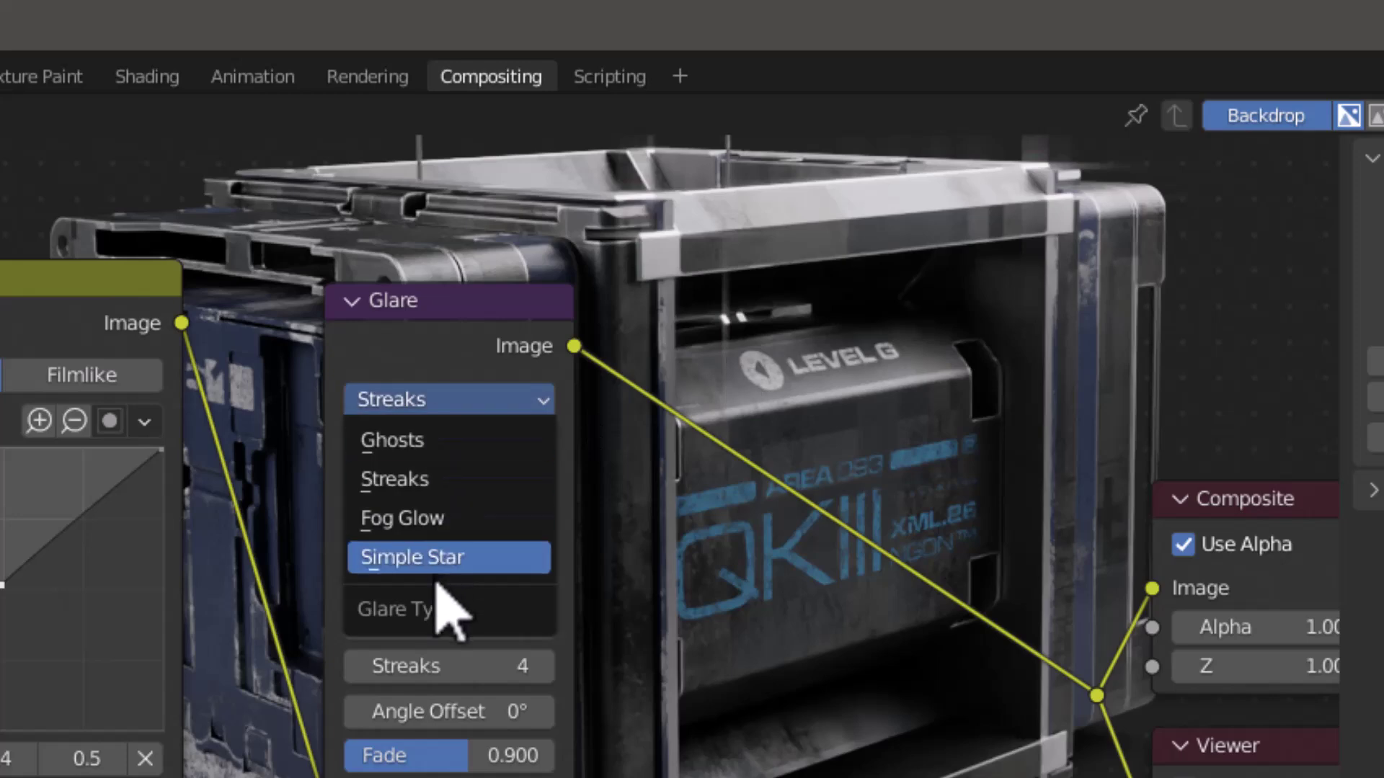
click(441, 519)
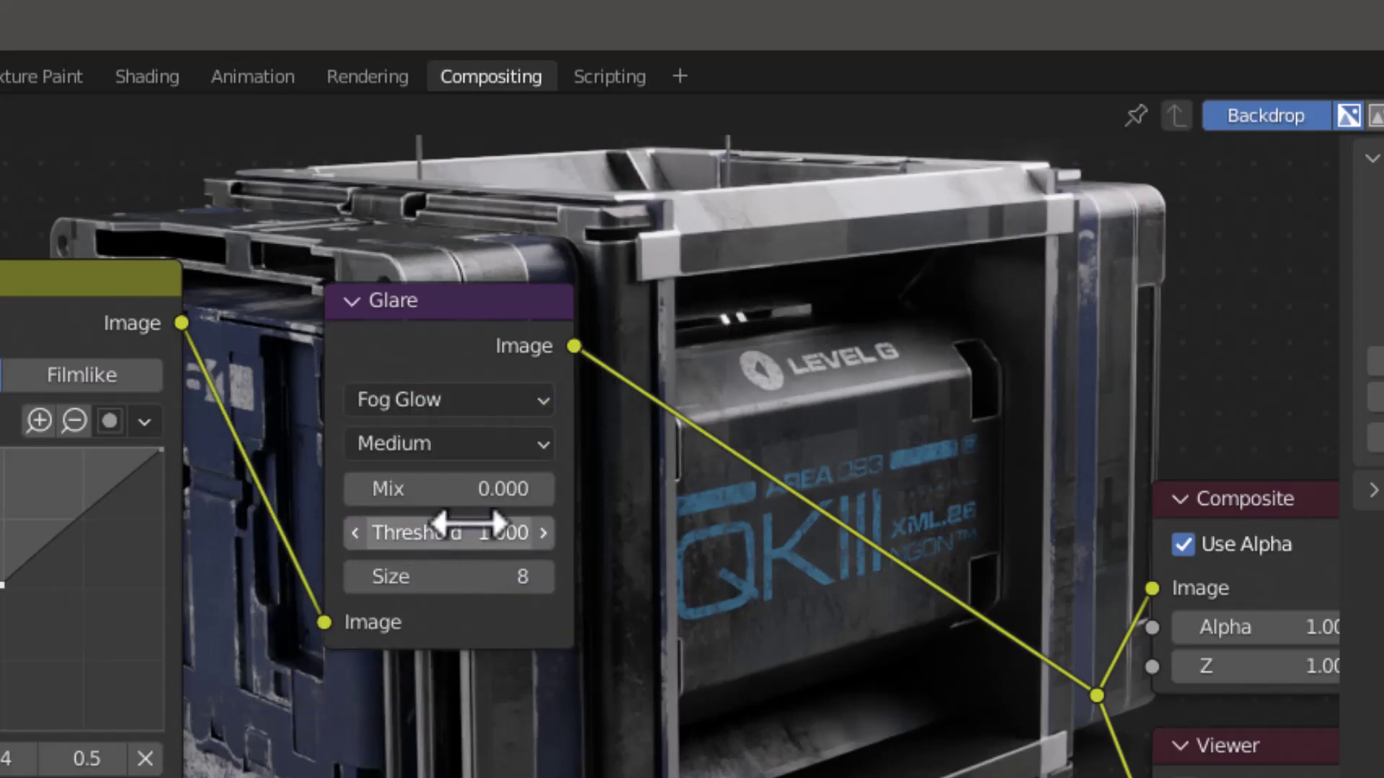
Step: Isolate the glow with a Glare mix of 1 and lower the threshold to 0.300
drag(467, 473, 504, 476)
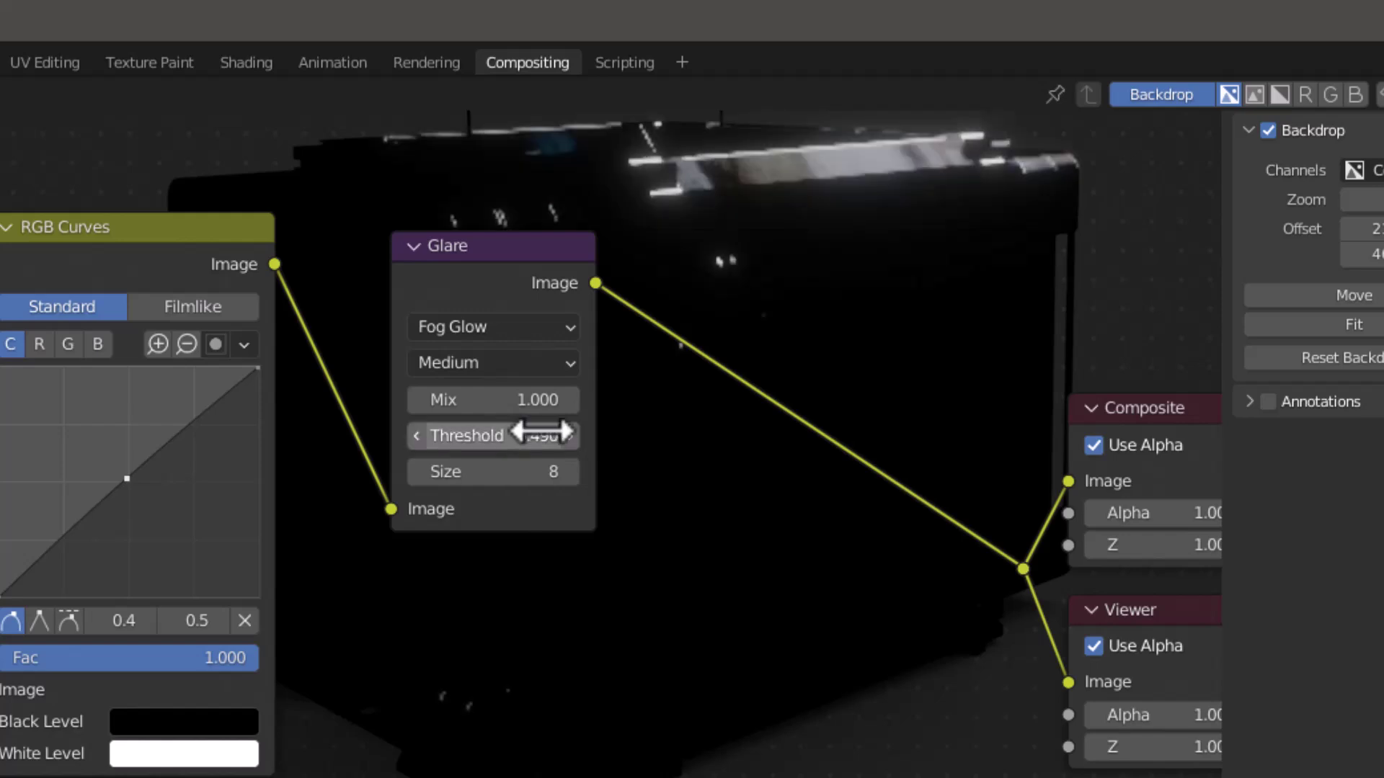
mouse_move(523, 438)
mouse_down()
mouse_move(504, 438)
mouse_move(525, 437)
mouse_up()
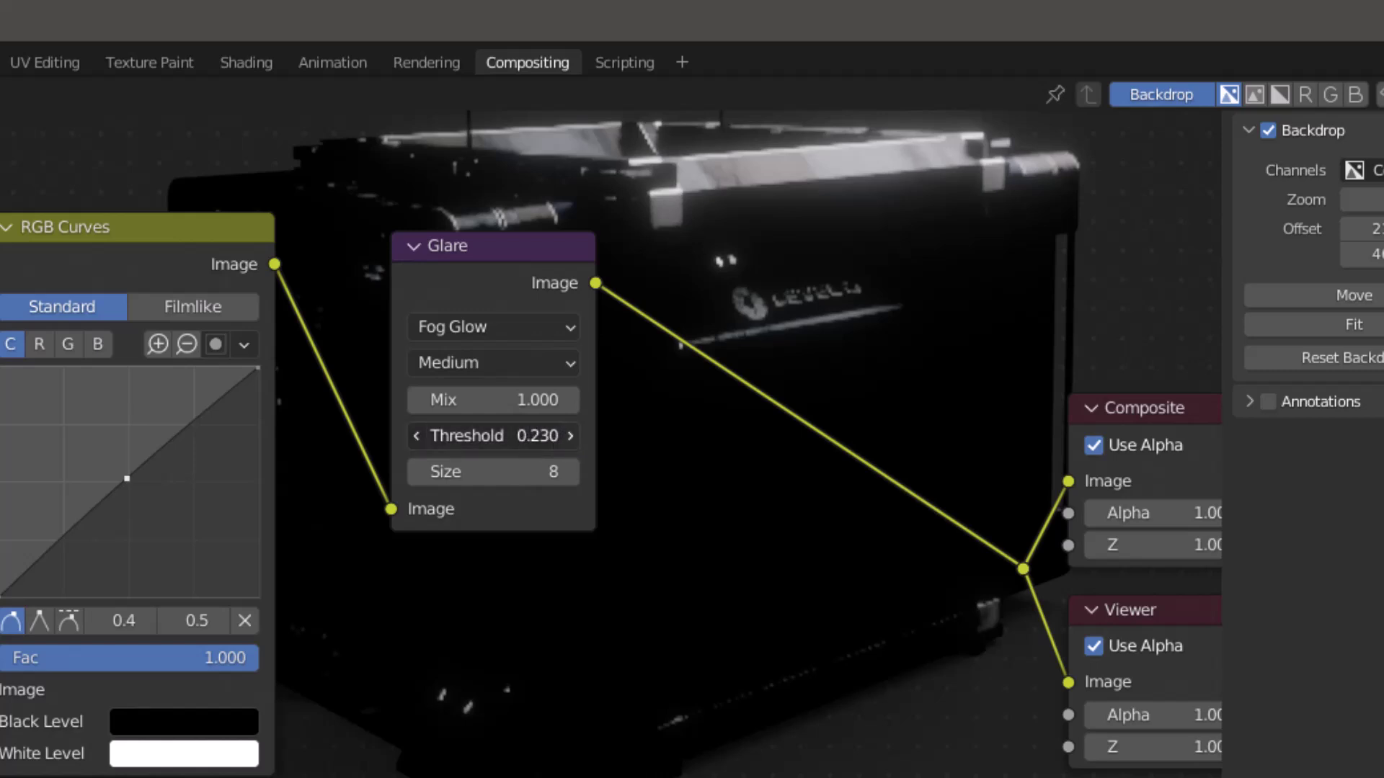
drag(533, 435, 549, 432)
Step: Bring the Glare node's mix down to -0.670 to blend a subtle glow with the crate image
click(541, 400)
text(0)
key(Return)
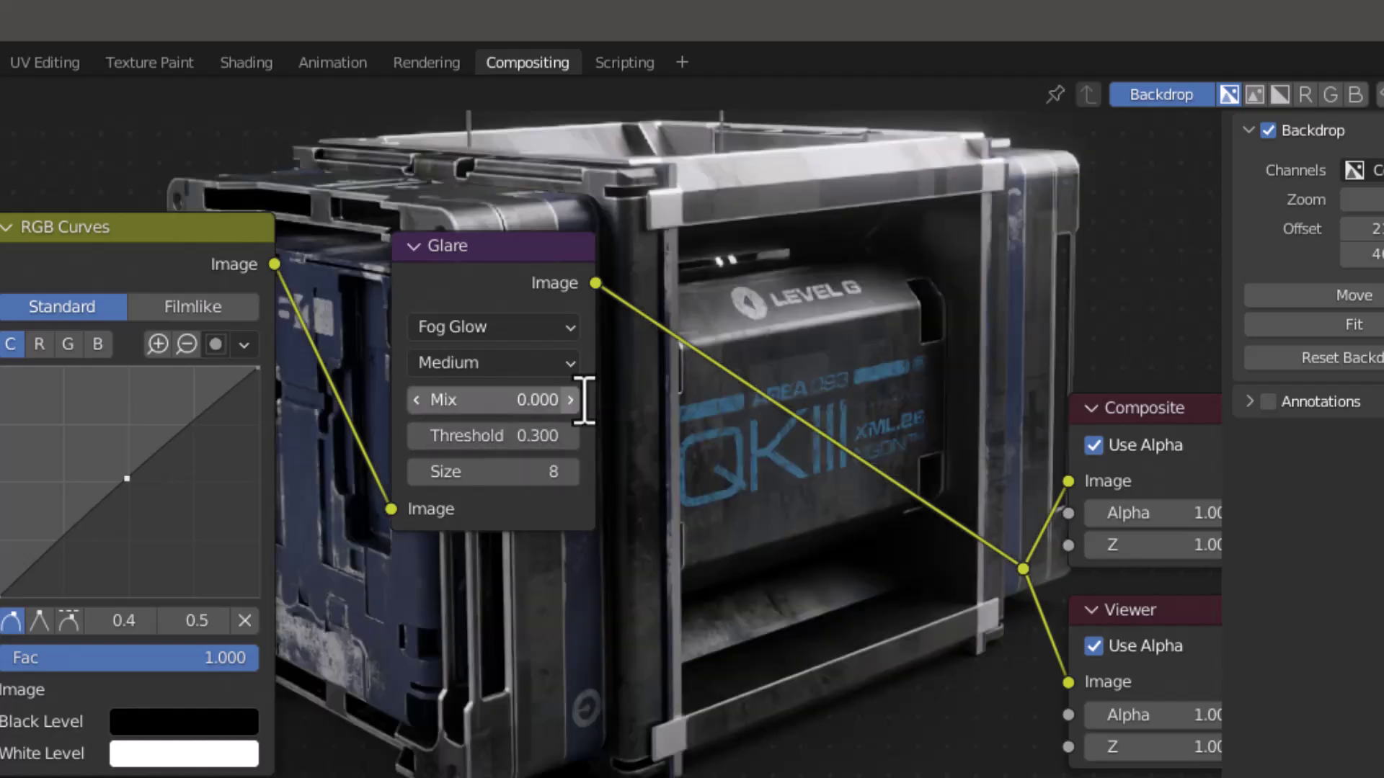
drag(507, 404, 555, 402)
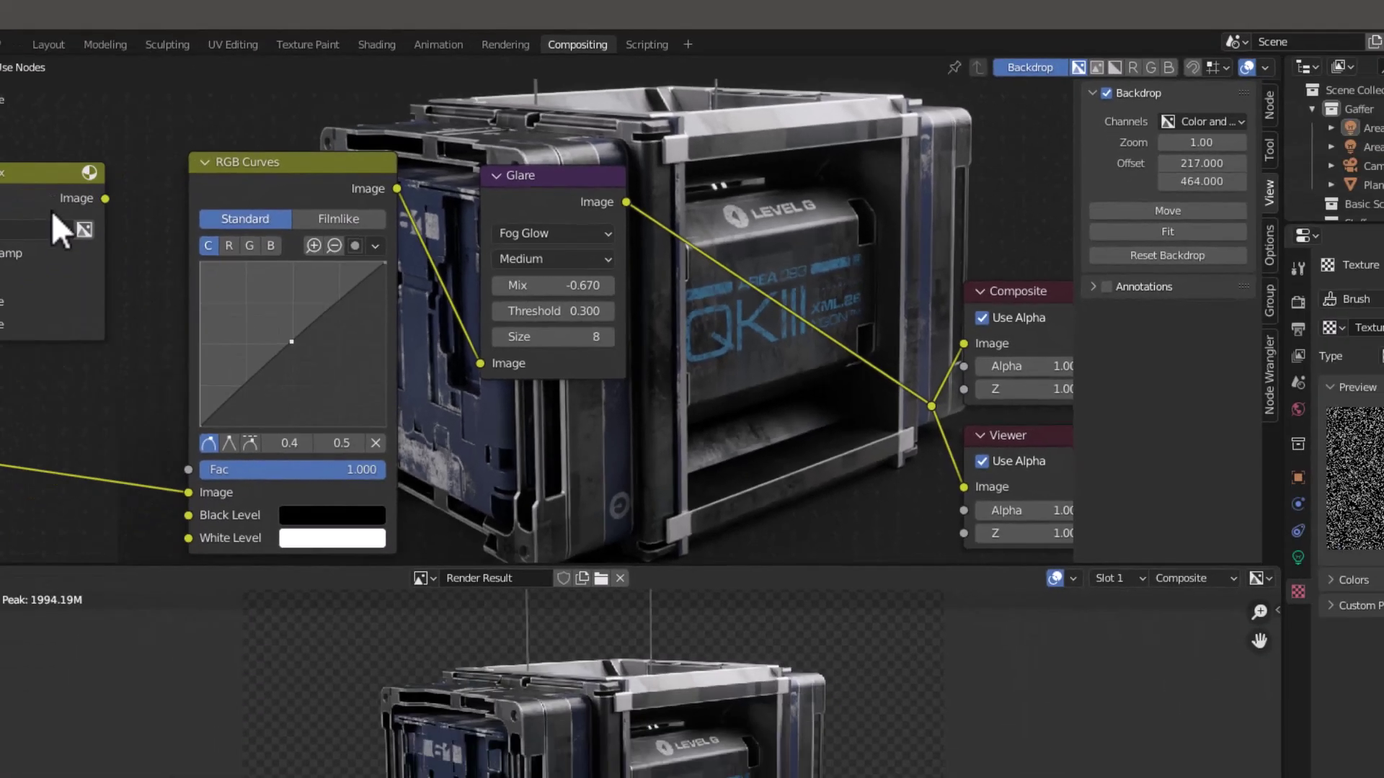
Step: Reconnect the Mix node's output to the second RGB Curves node's image input to restore the warehouse background
scroll(533, 175, up, 2)
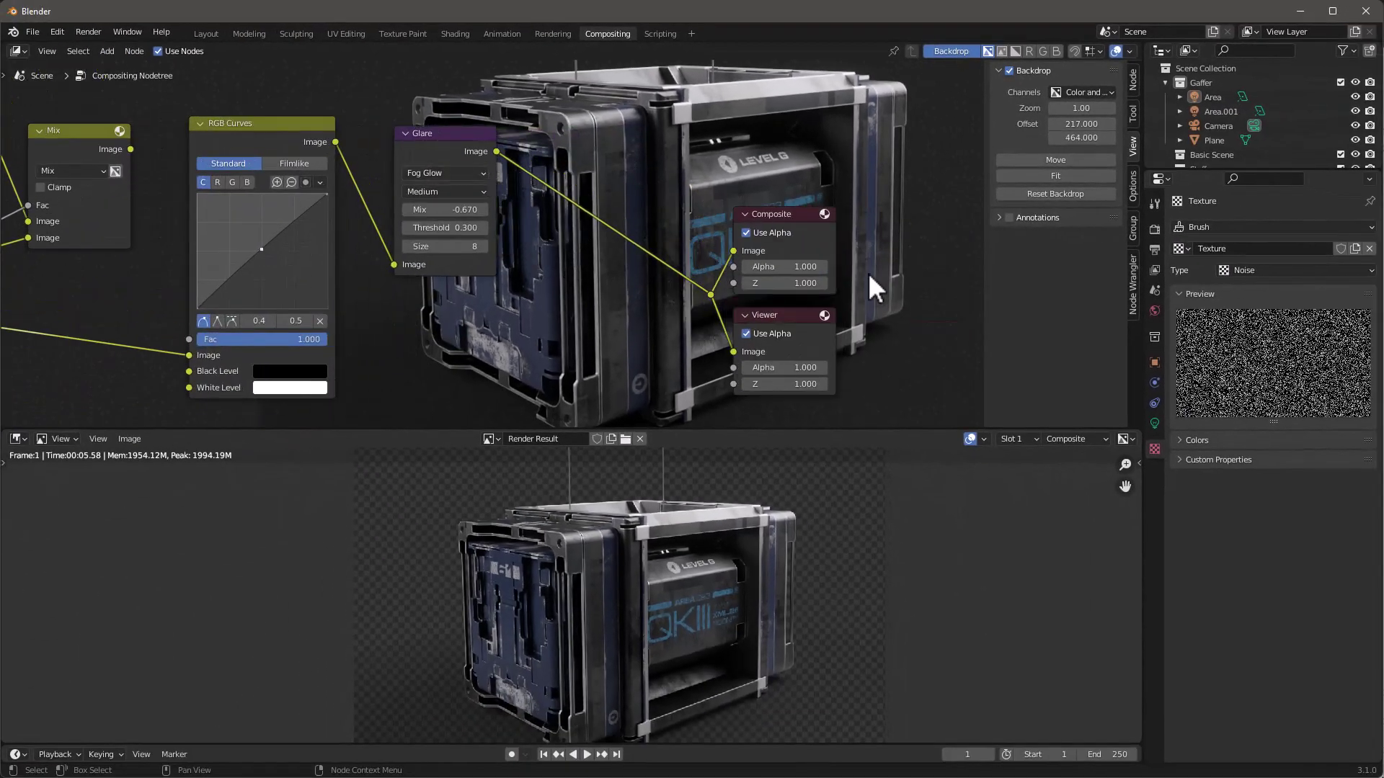
scroll(643, 232, down, 1)
scroll(634, 360, down, 1)
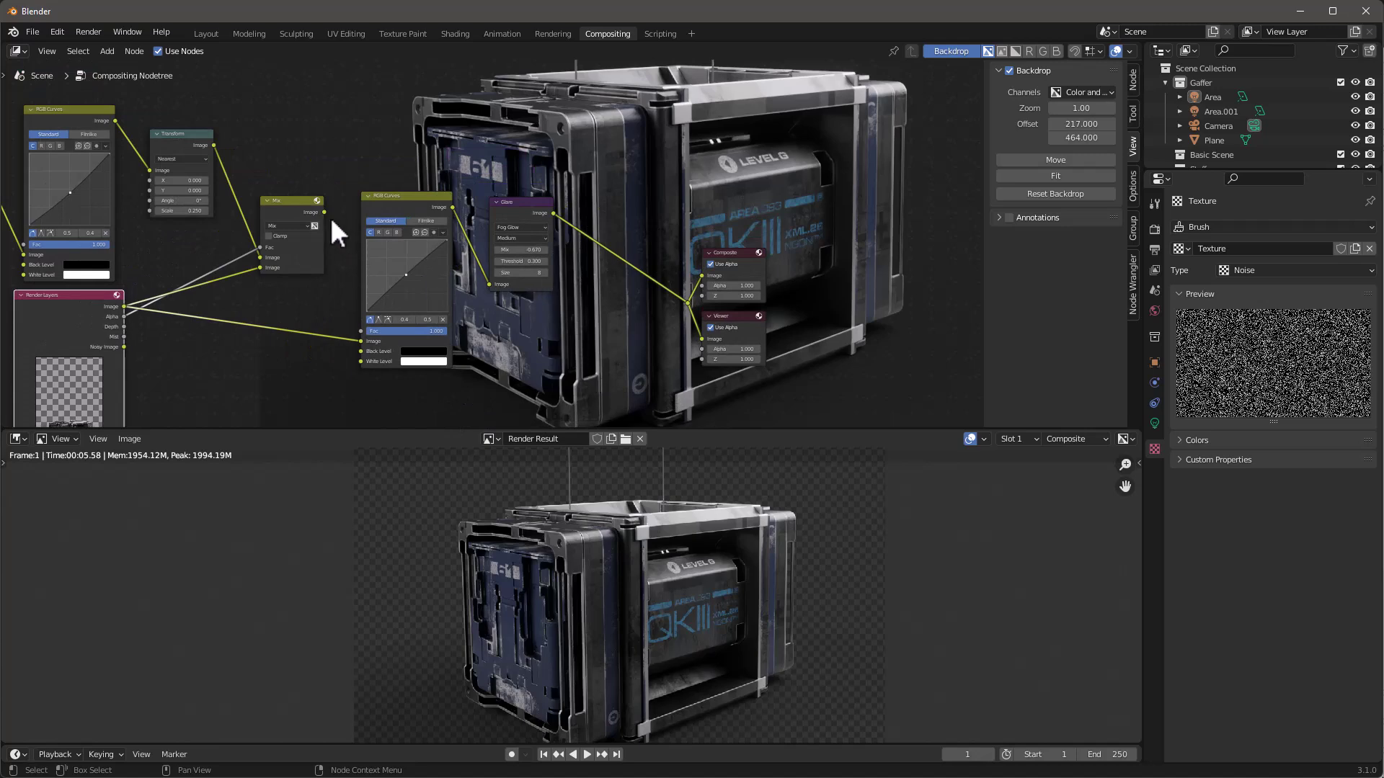
drag(325, 212, 361, 340)
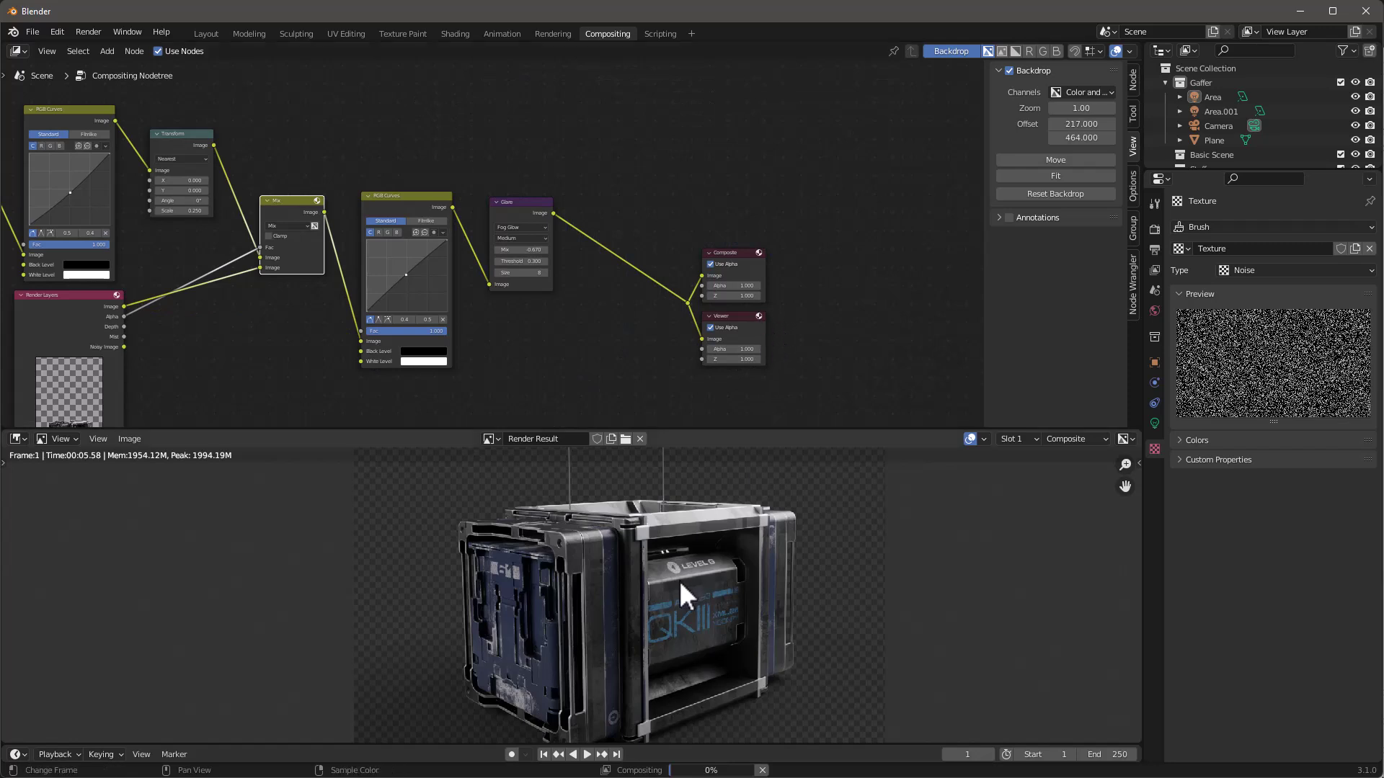
middle_drag(777, 522, 784, 596)
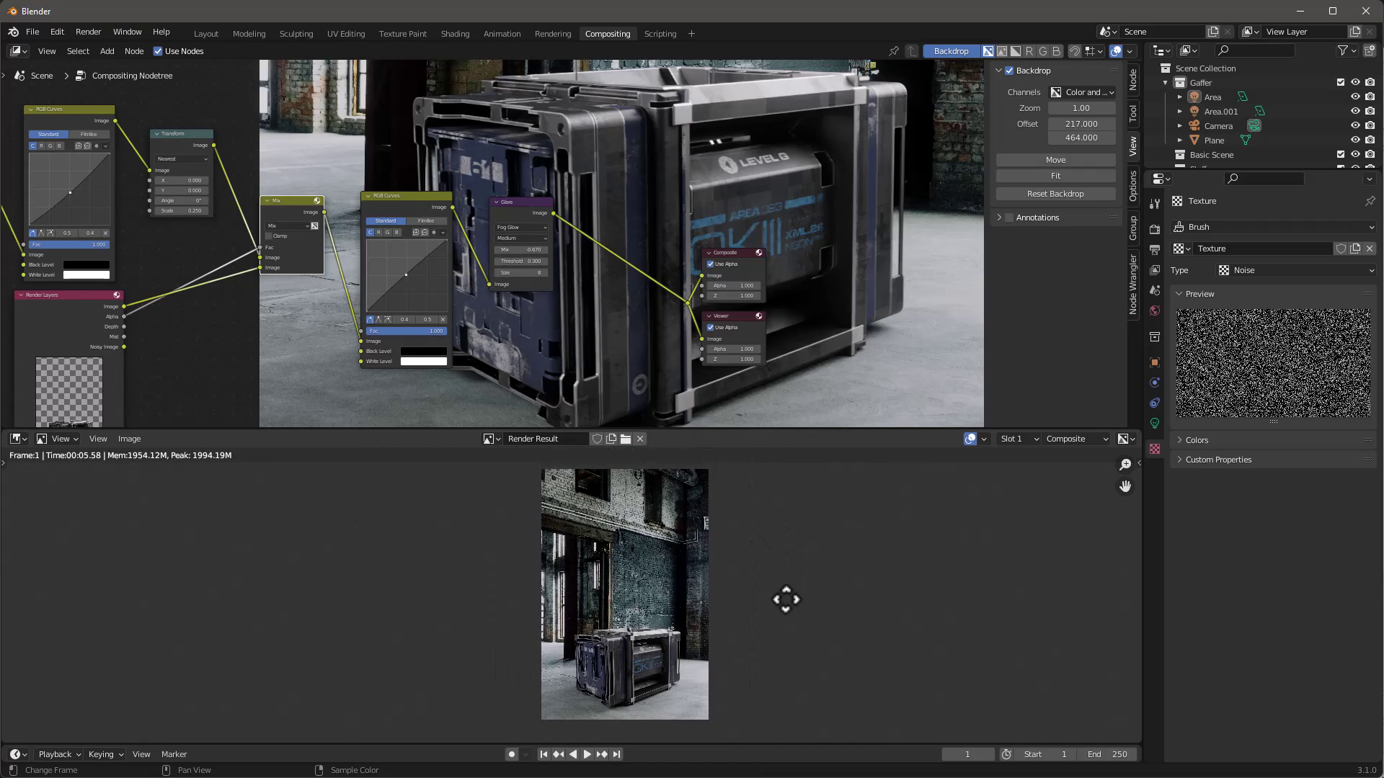
scroll(616, 238, up, 2)
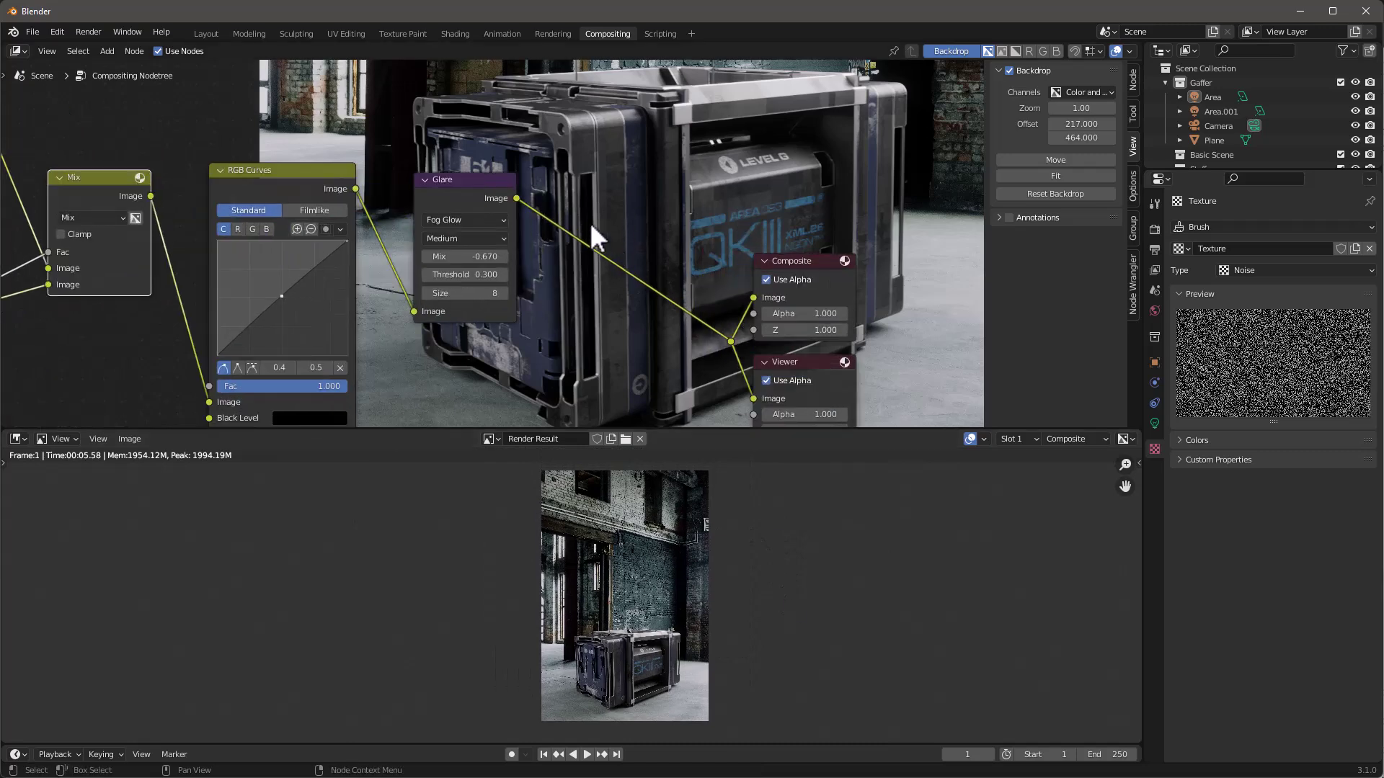
Step: Insert a Color Balance node between the Glare node and the Composite and Viewer outputs
key(shift+a)
mouse_move(563, 193)
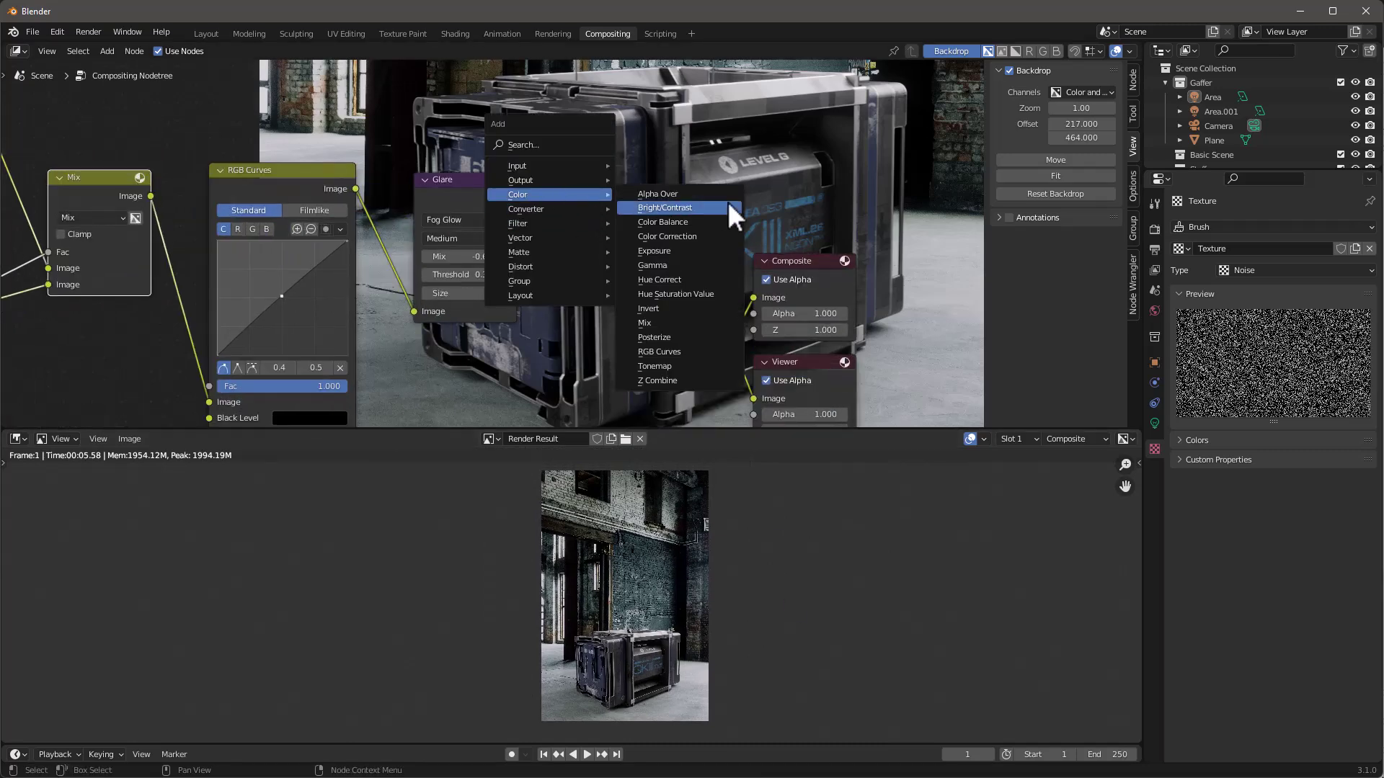
click(716, 222)
click(530, 184)
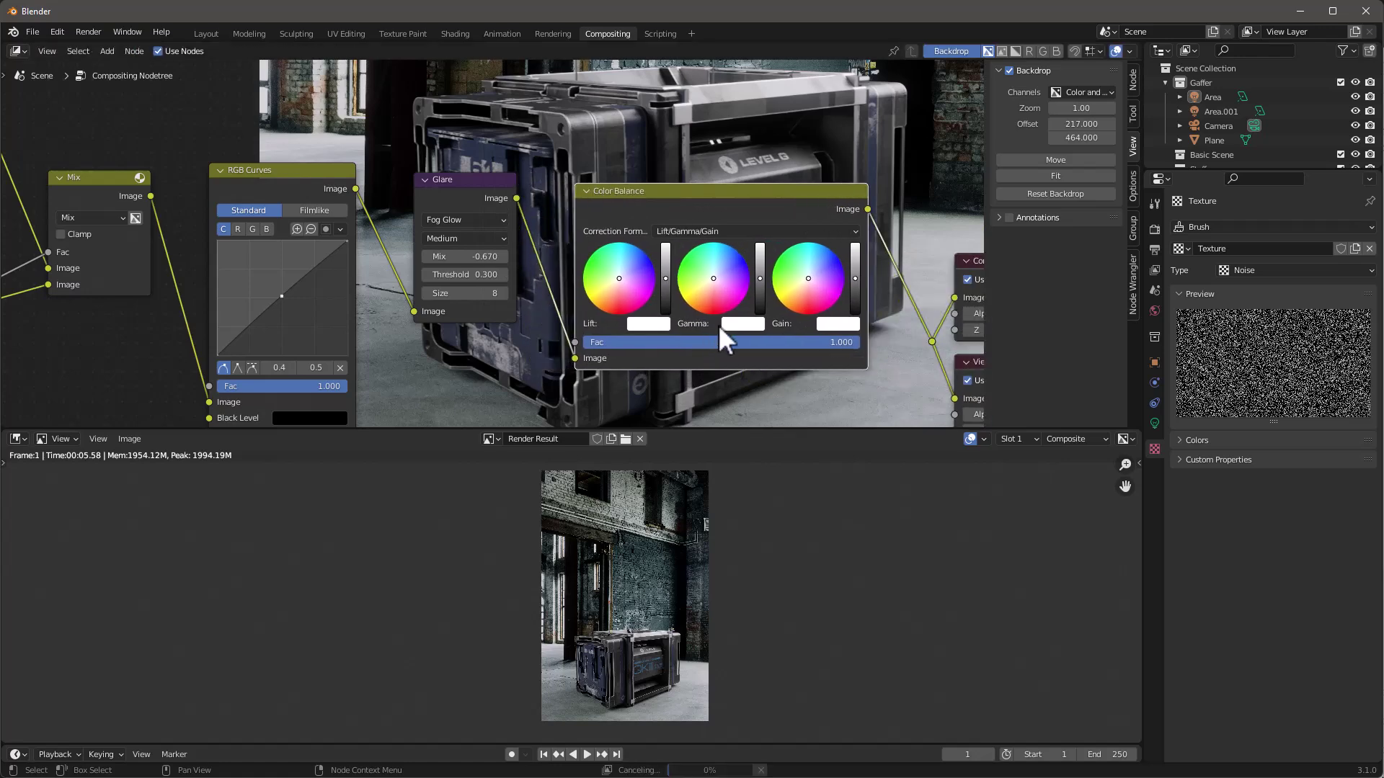
Step: Tint the Color Balance lift slightly toward blue, the gamma slightly toward green and the gain slightly toward yellow
scroll(725, 322, up, 2)
click(617, 281)
click(755, 284)
click(910, 297)
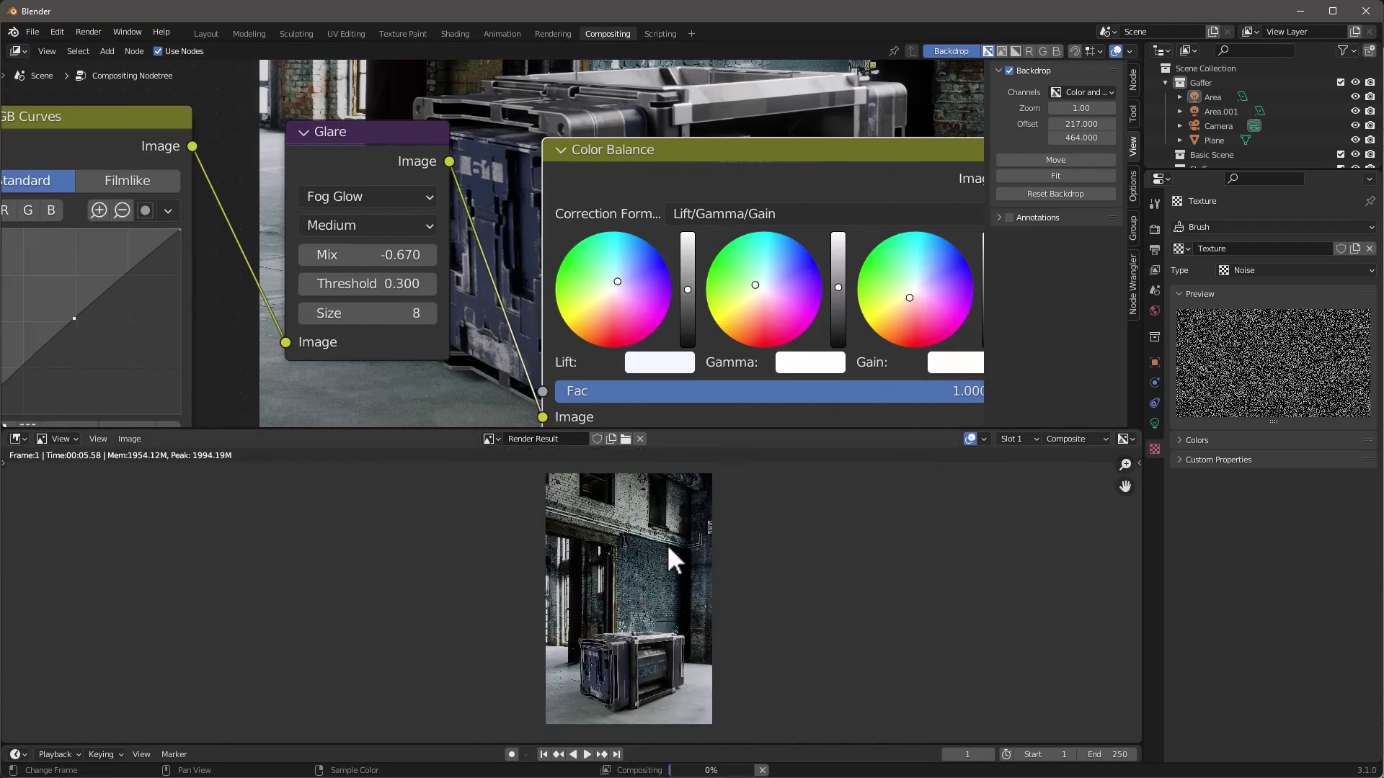
Step: Examine the render result full screen, comparing the Composite output with the raw View Layer render
key(ctrl+space)
scroll(936, 369, up, 2)
scroll(939, 245, up, 1)
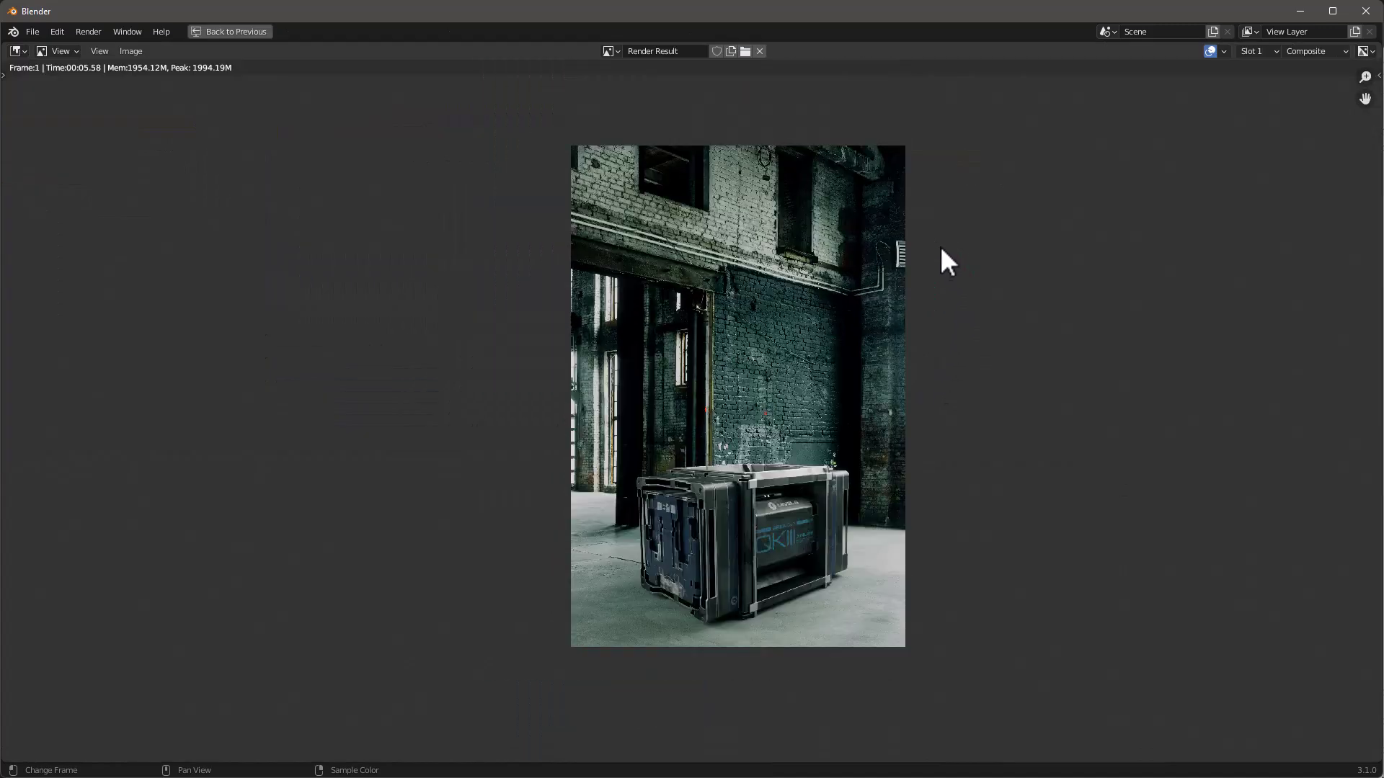
scroll(932, 252, up, 1)
click(1303, 51)
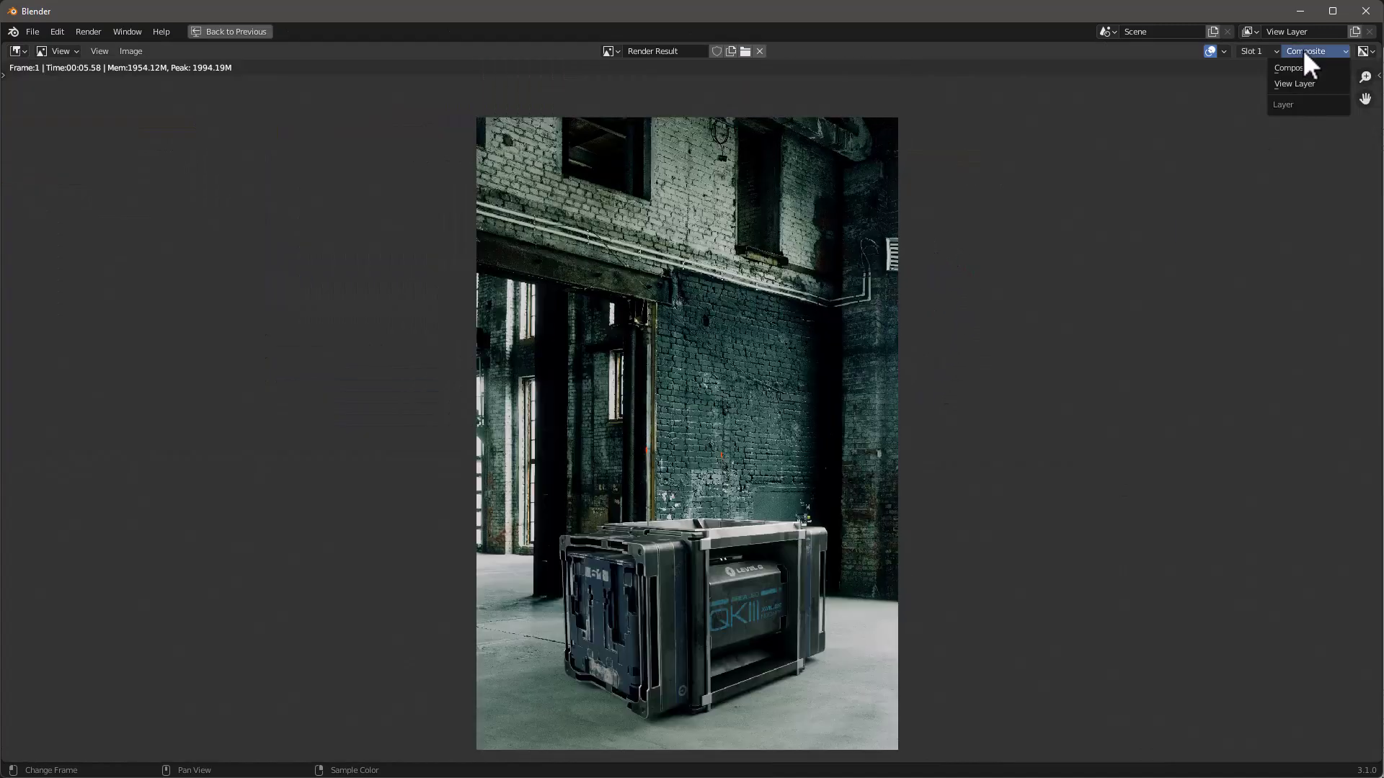
click(1298, 84)
click(1312, 50)
click(1311, 69)
click(1254, 51)
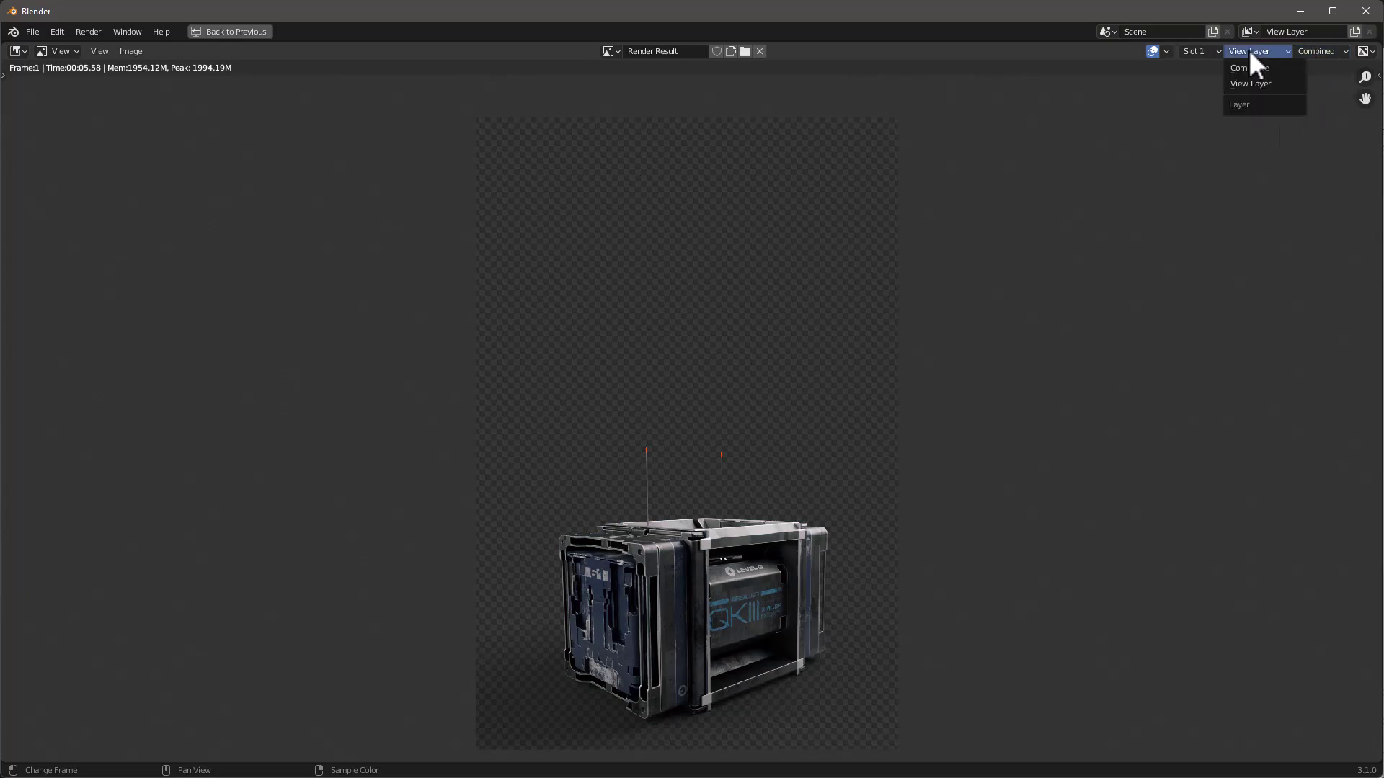
click(1254, 68)
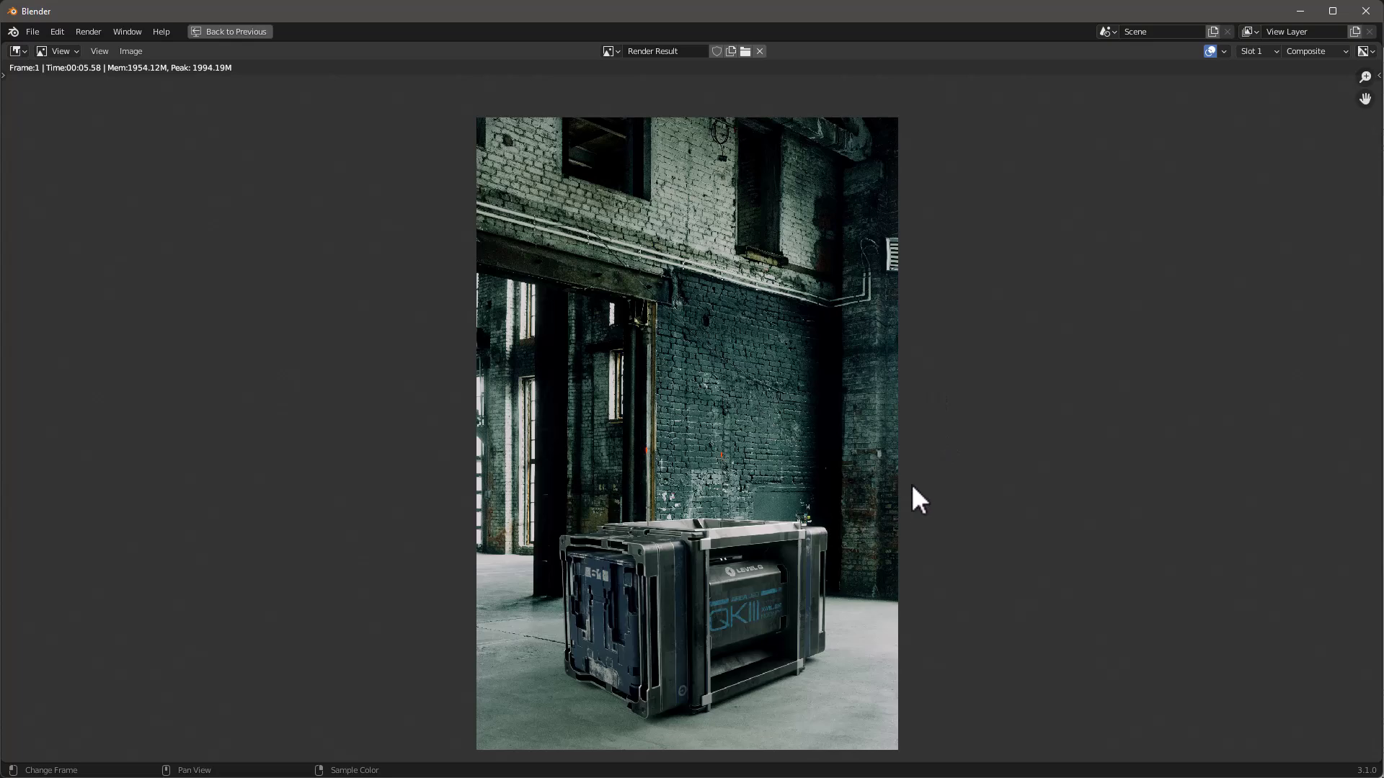
key(Escape)
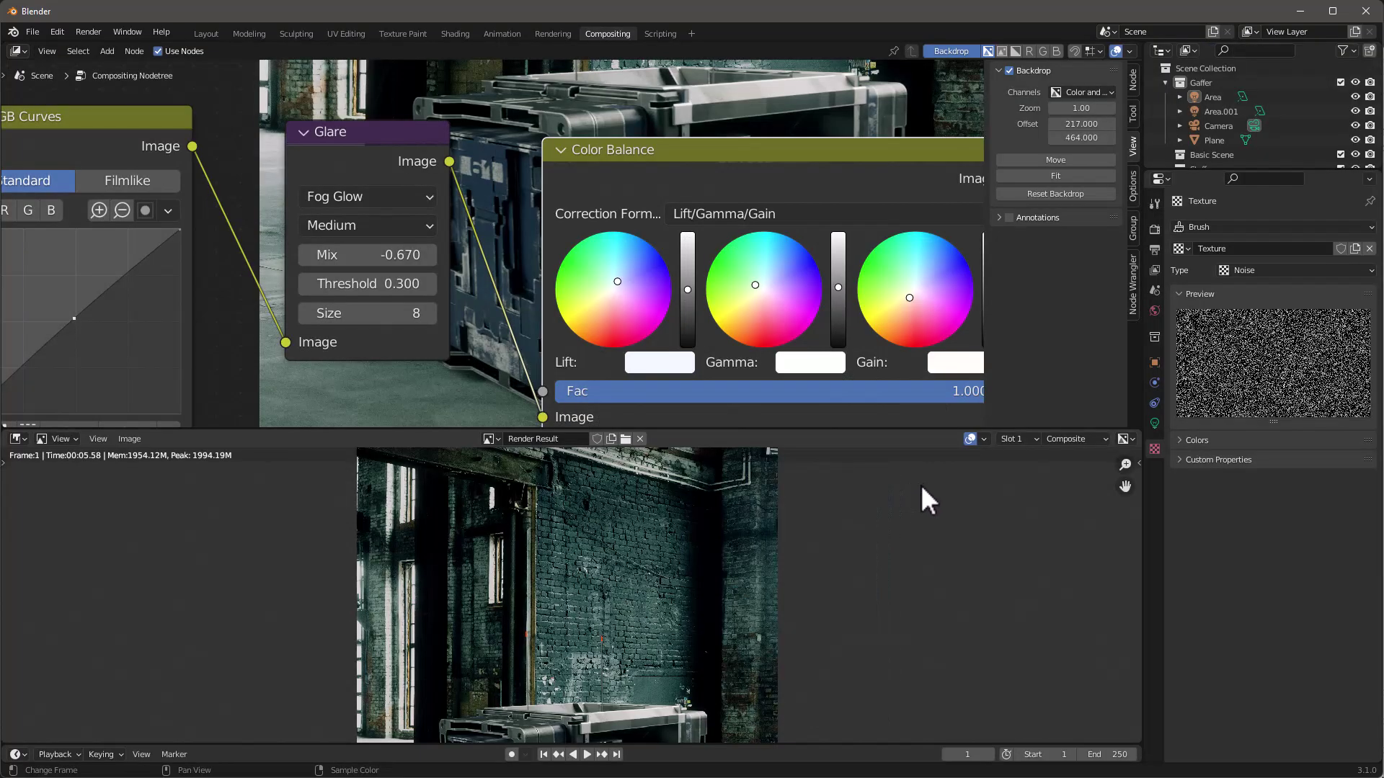
Step: Shift the Color Balance gamma tint slightly toward yellow-green
drag(752, 285, 751, 290)
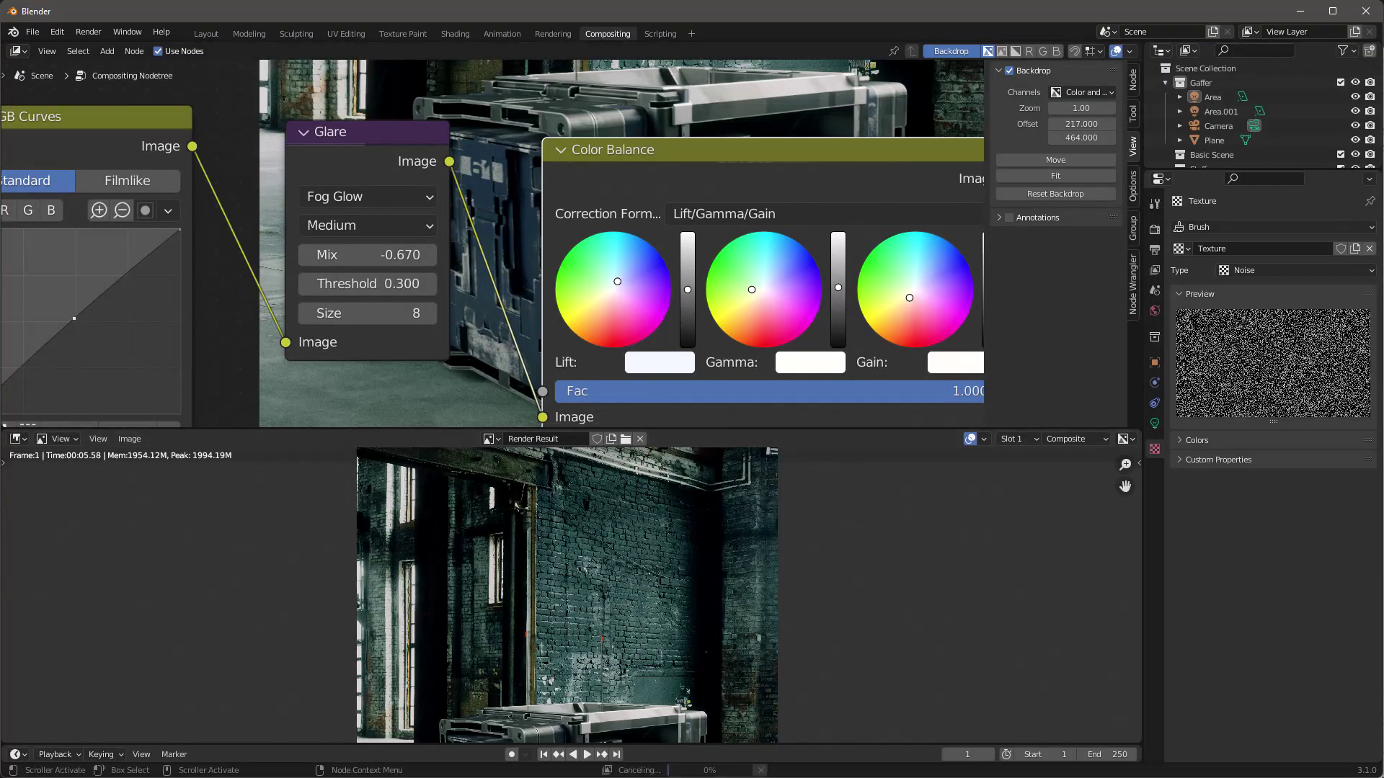
scroll(631, 558, down, 3)
scroll(625, 643, up, 3)
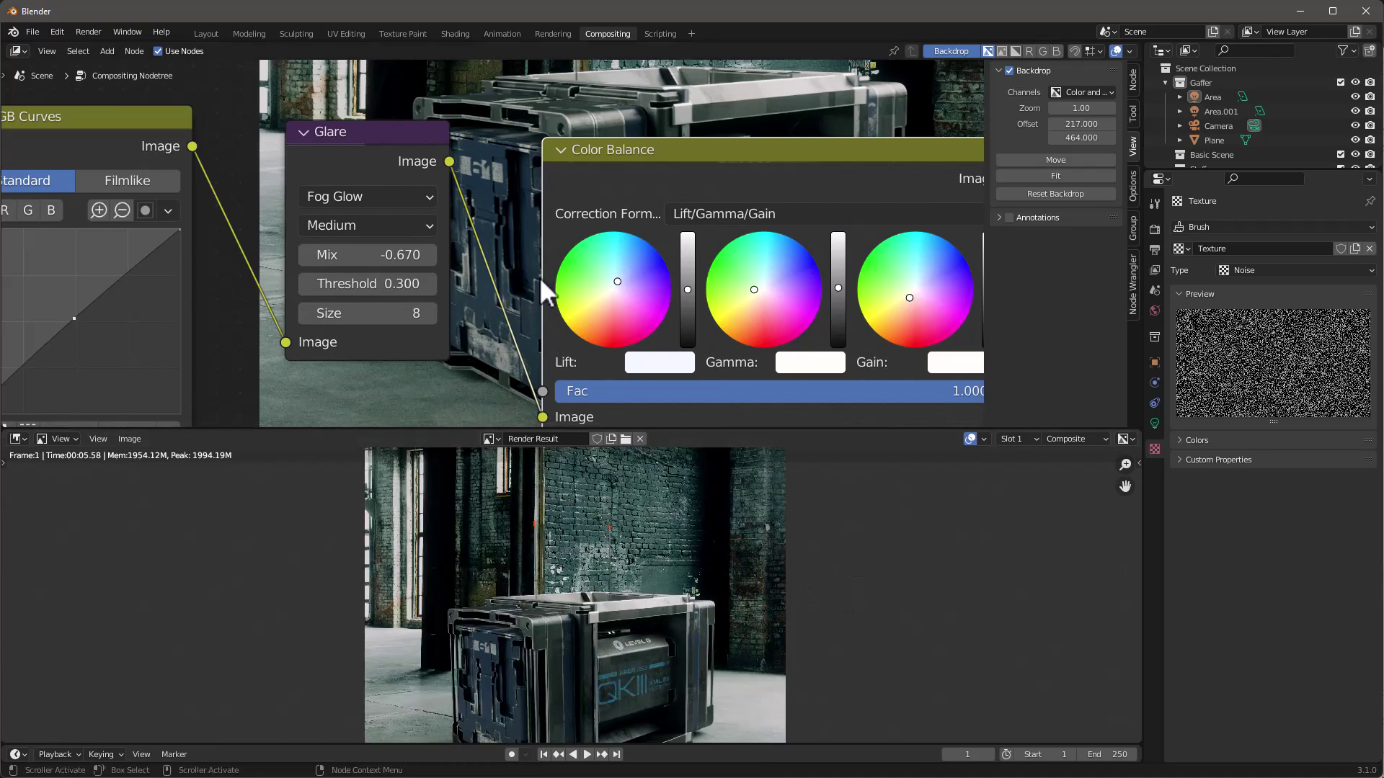
scroll(522, 293, down, 5)
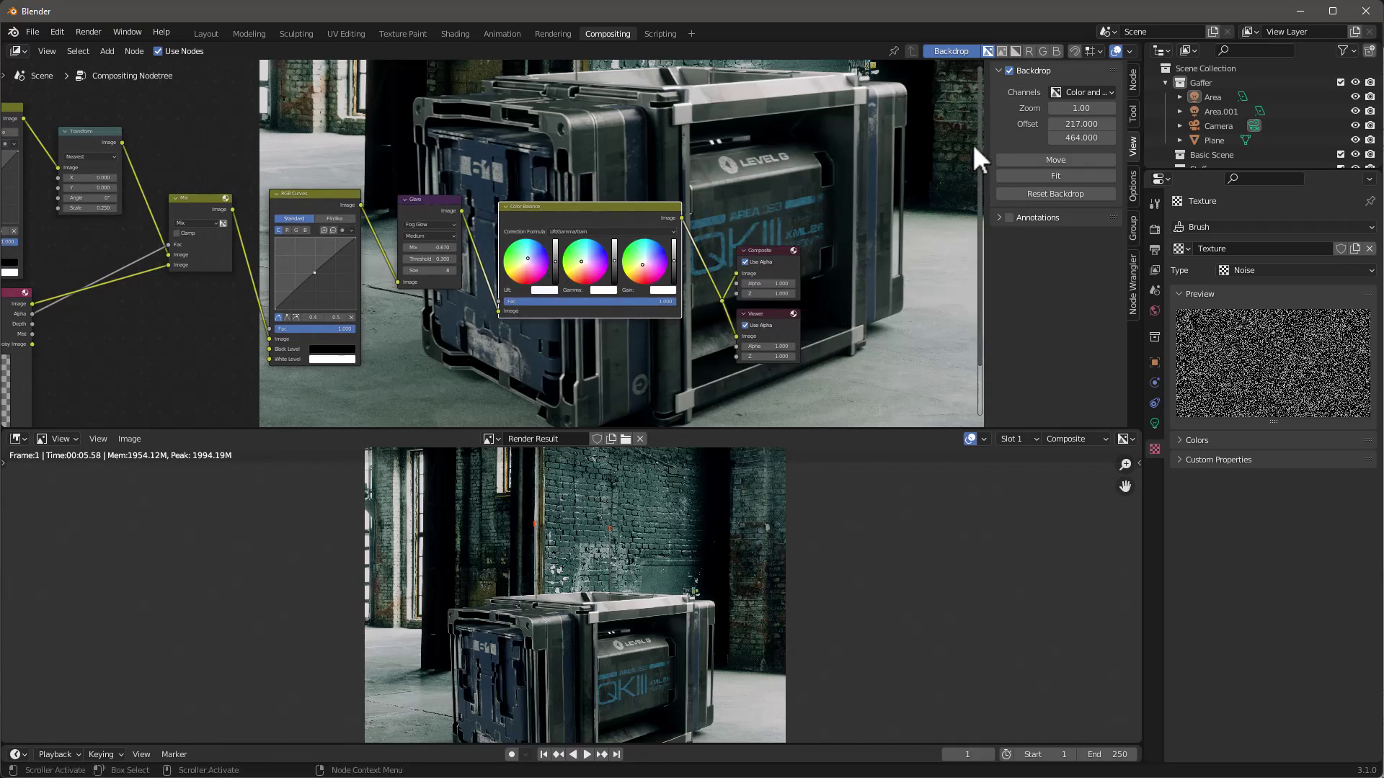
scroll(801, 190, down, 2)
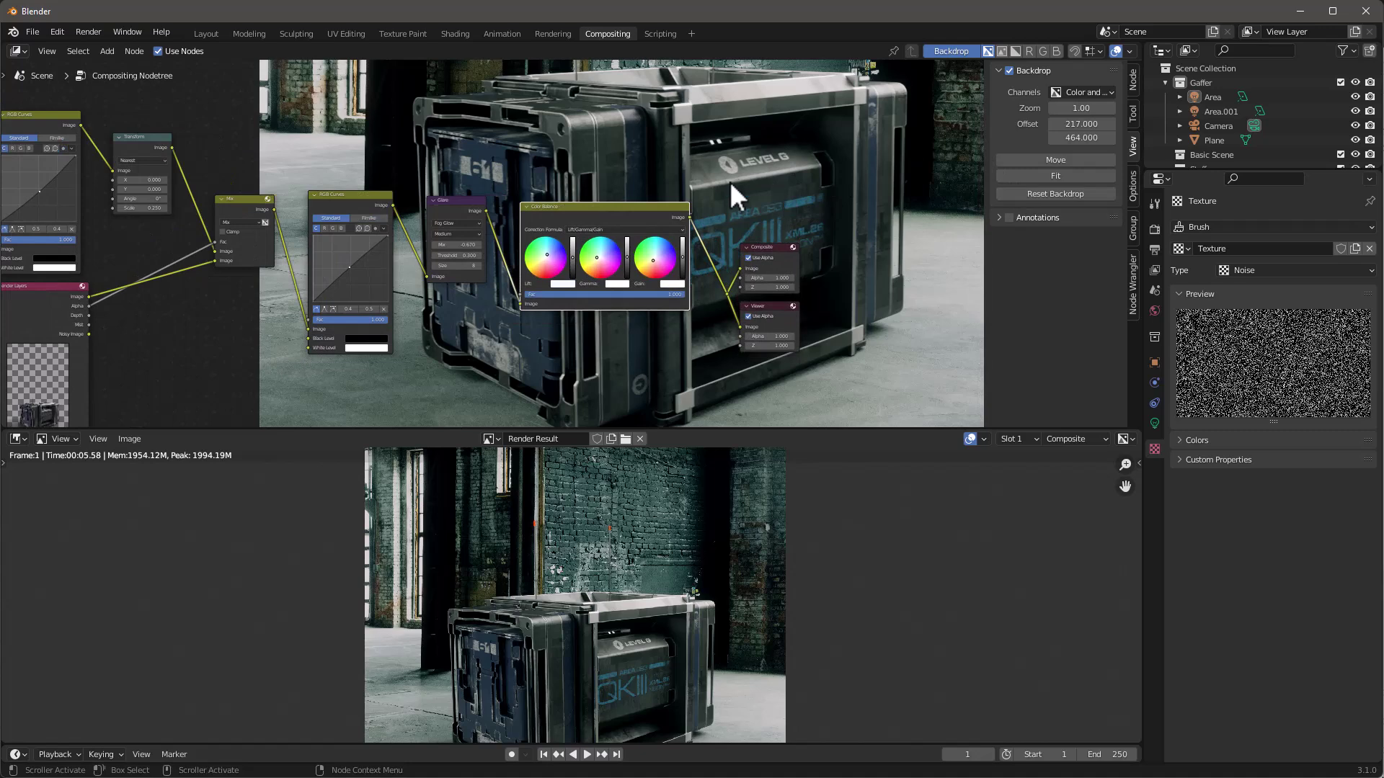
Step: Return to the Layout workspace, select the camera and enable its depth of field
click(204, 33)
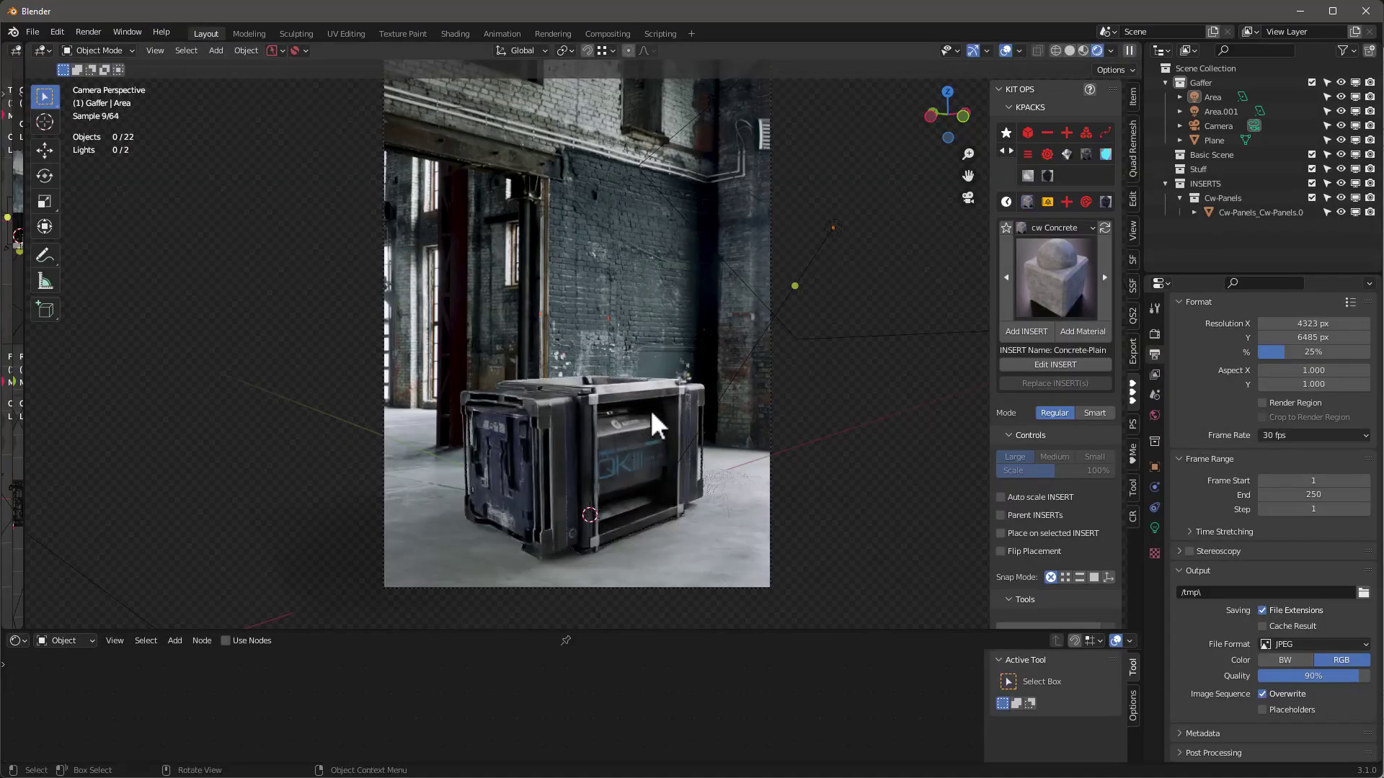
scroll(607, 566, up, 4)
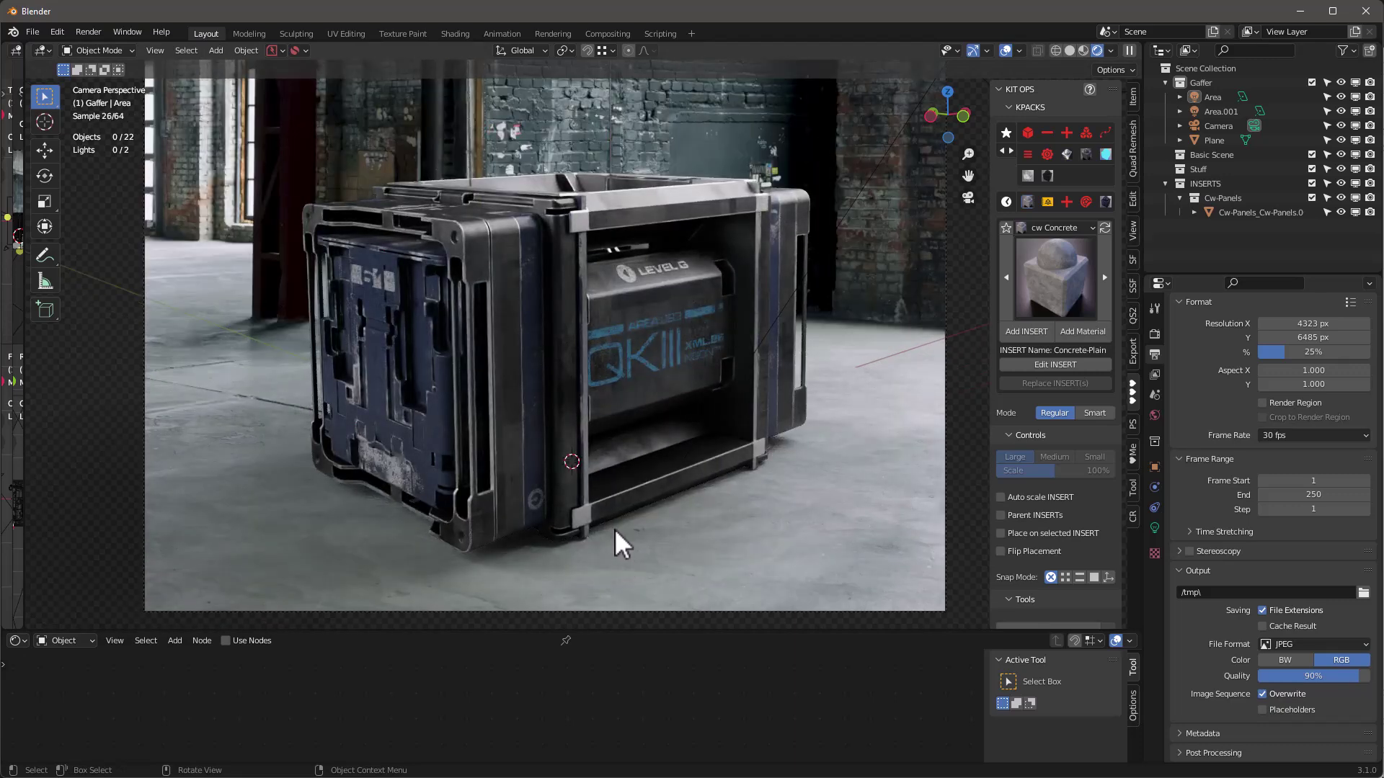
click(1218, 126)
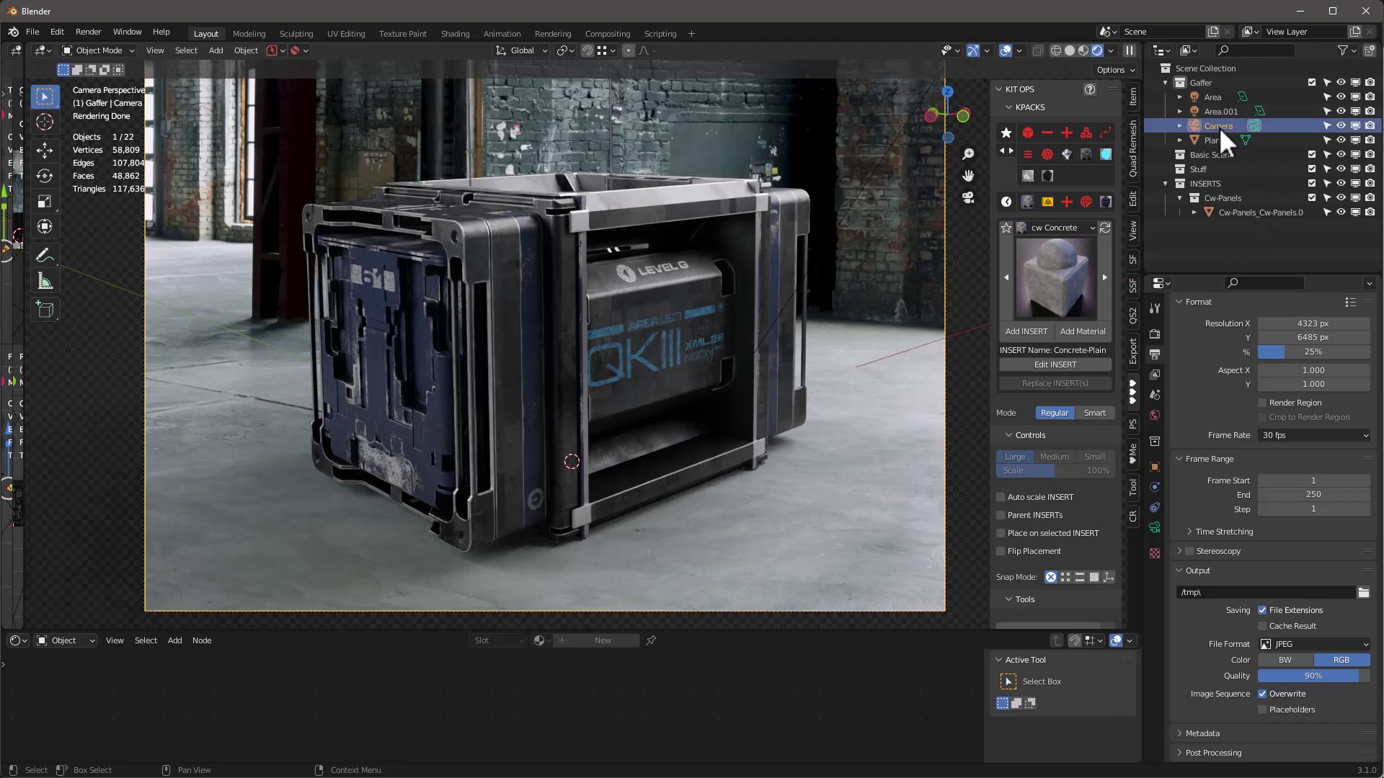
click(1154, 527)
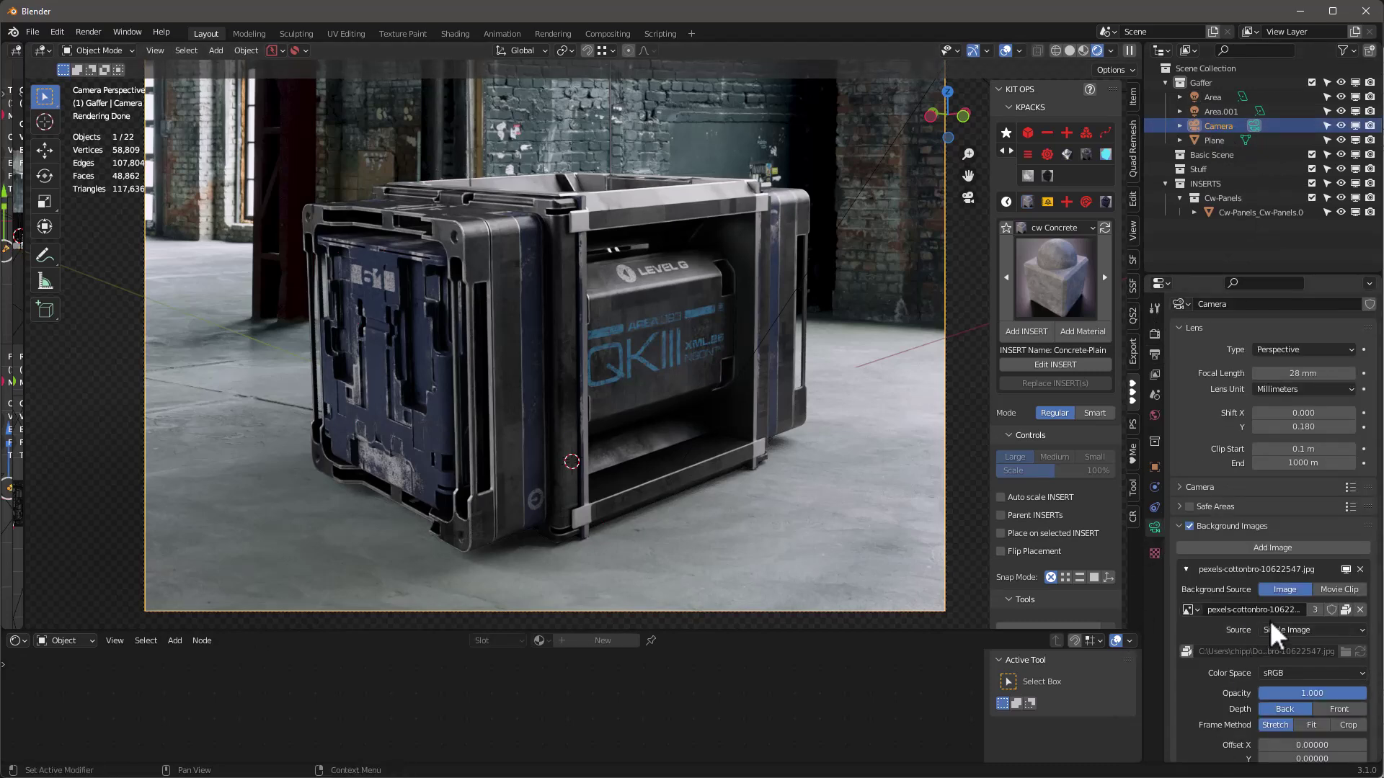
scroll(1272, 627, down, 8)
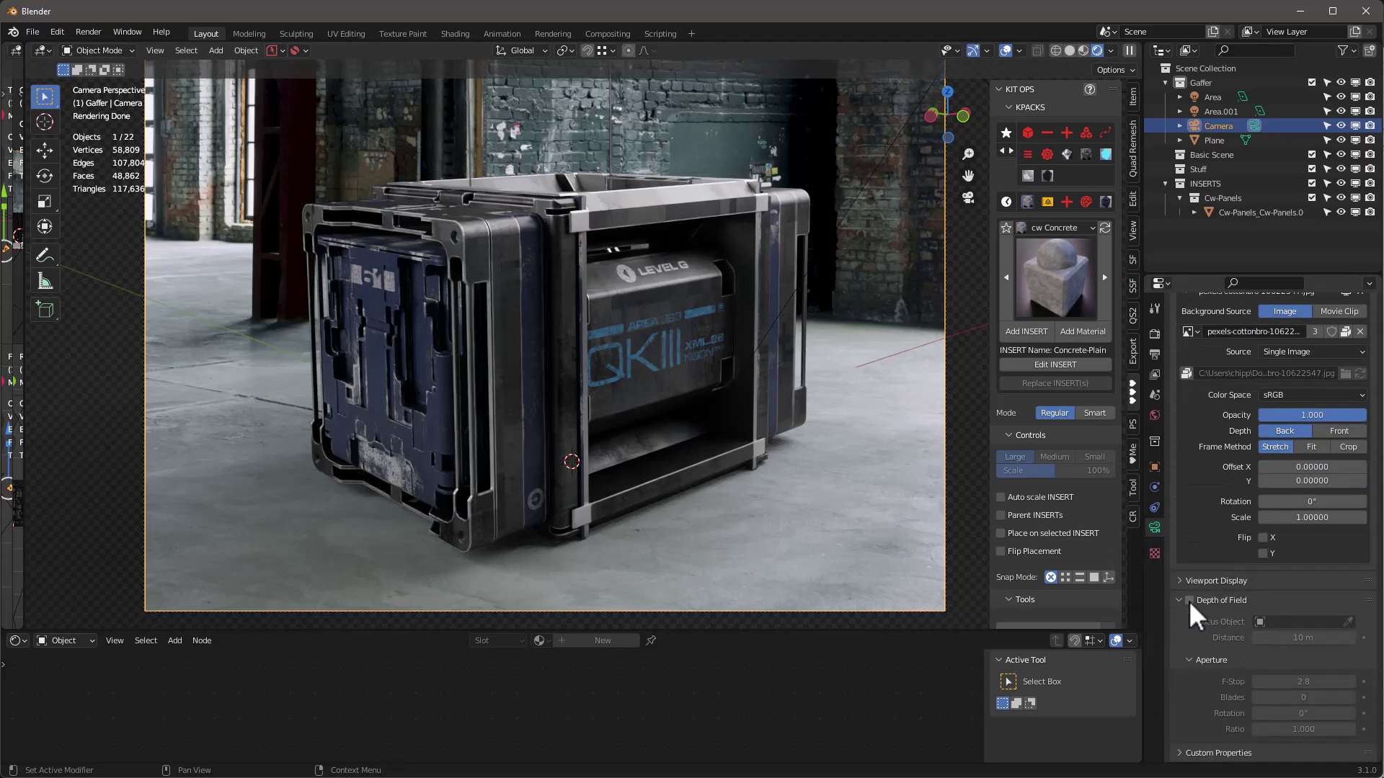
click(1189, 600)
Step: Try the crate as the camera's depth of field focus object and clear it again
click(1347, 622)
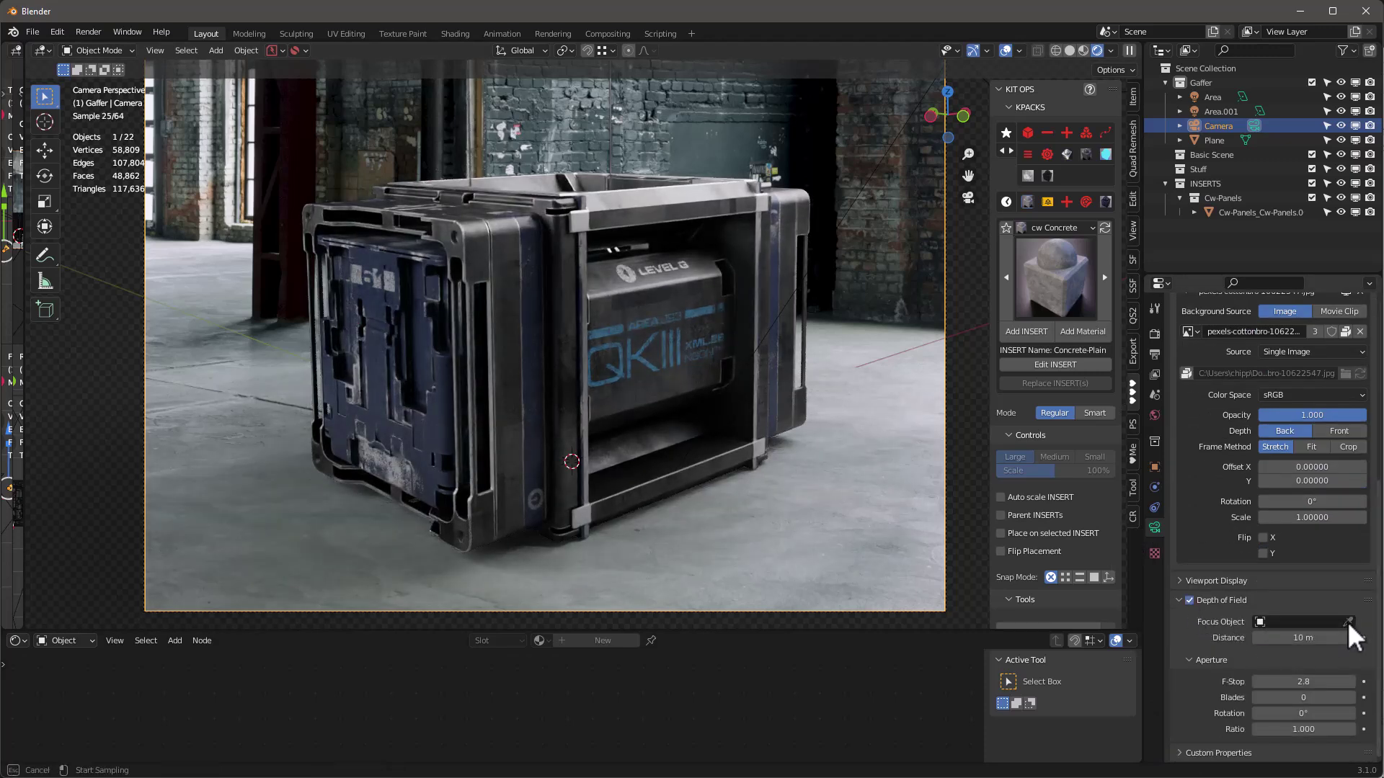
click(634, 354)
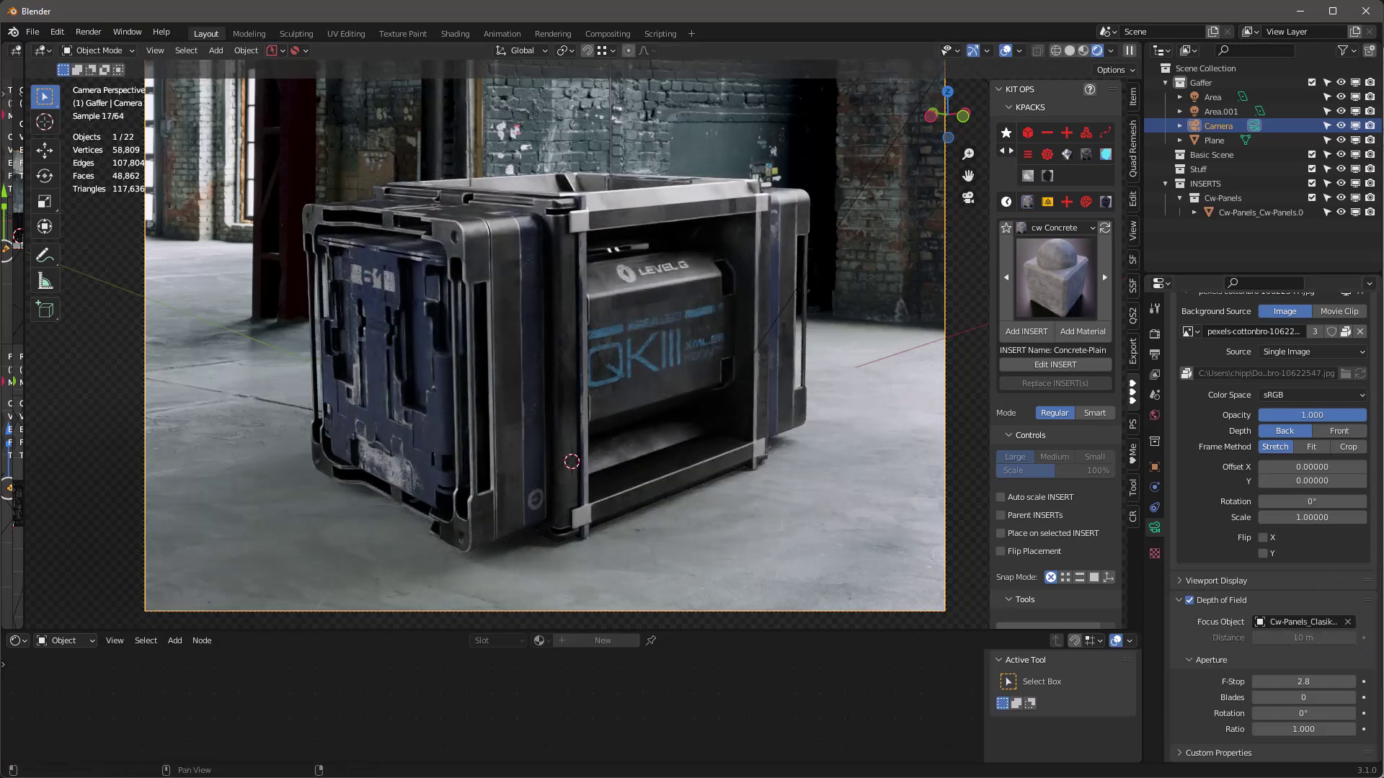
click(1347, 621)
Step: Set the camera's F-stop to 0.1 and its focus distance to 5.6 m
click(1300, 637)
text(0)
key(Return)
click(1306, 682)
text(0.1)
key(Return)
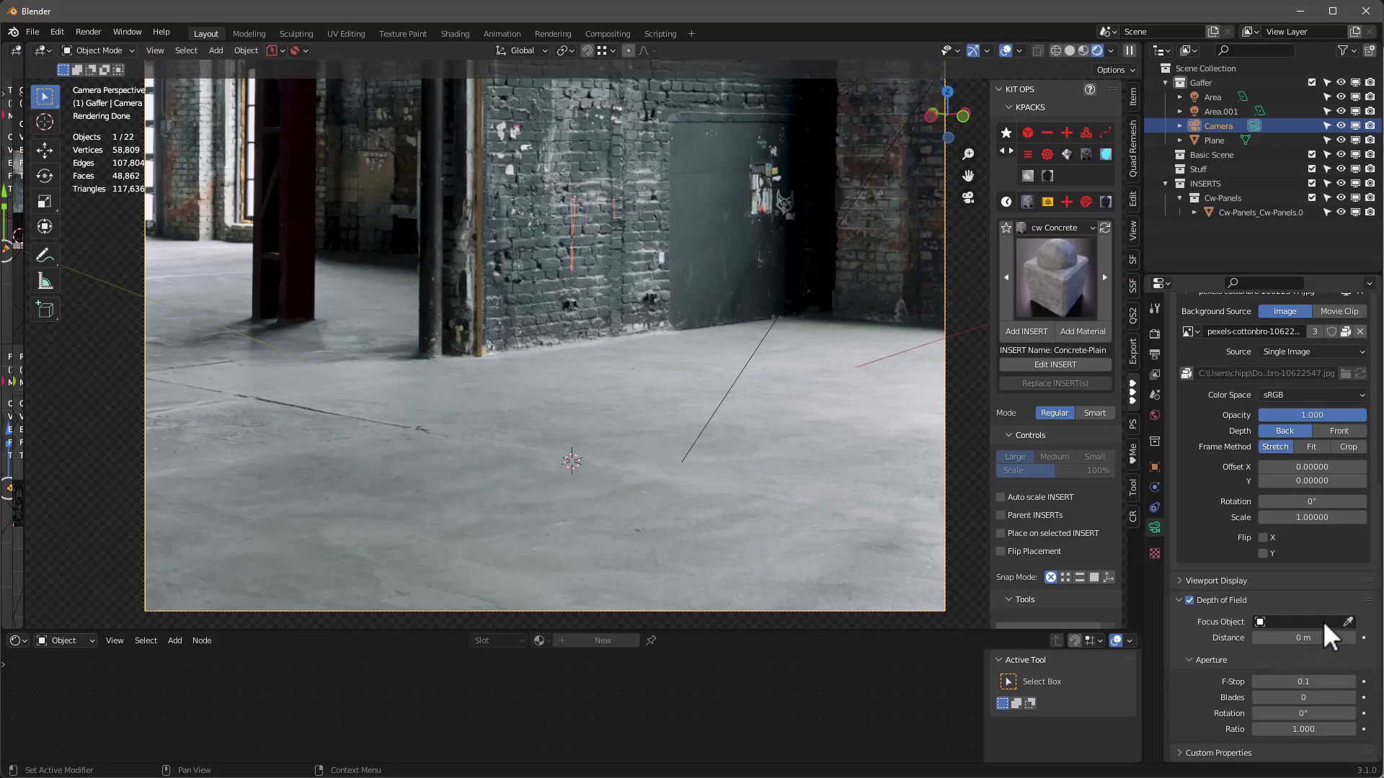
mouse_move(1303, 638)
mouse_down()
mouse_move(1382, 638)
mouse_move(1305, 638)
mouse_up()
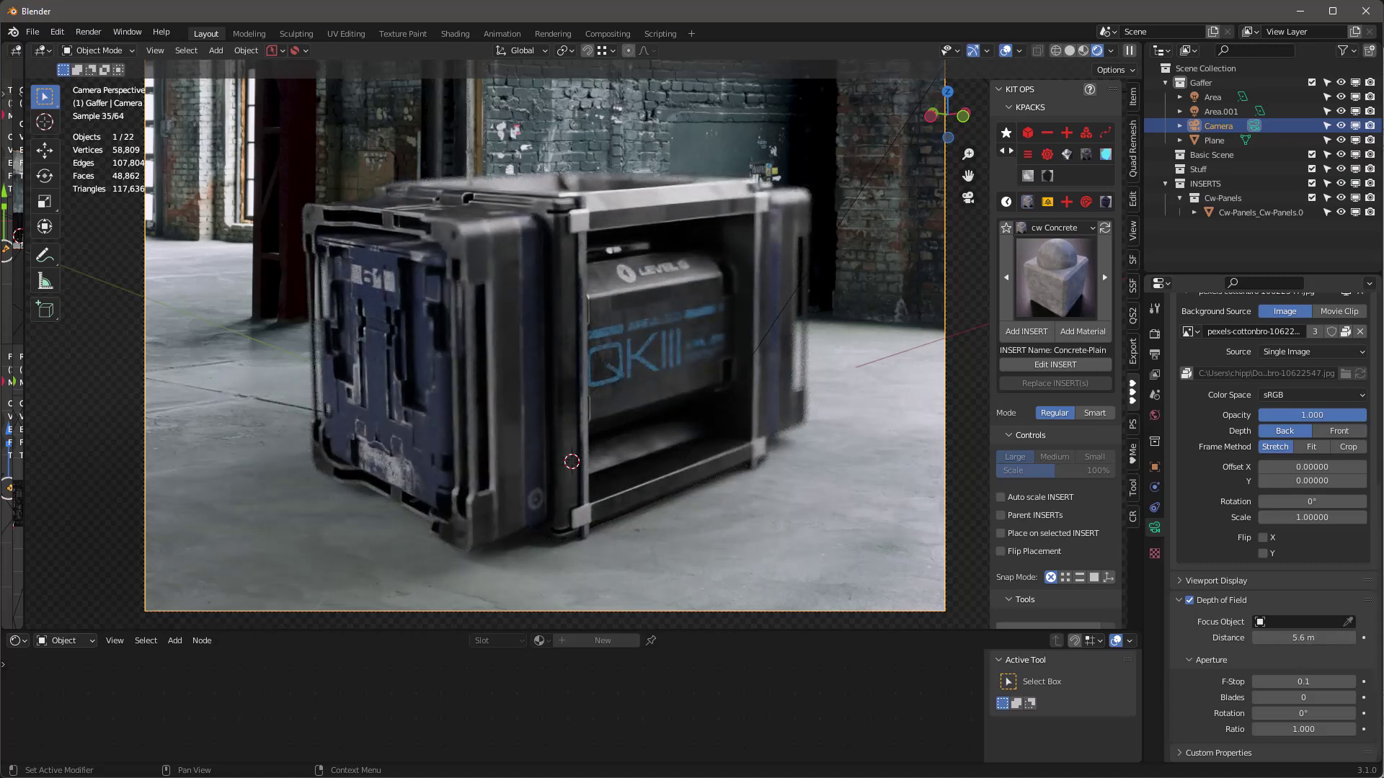
Step: Set the camera's F-stop to 5.8 and render the image to check the result
click(1303, 682)
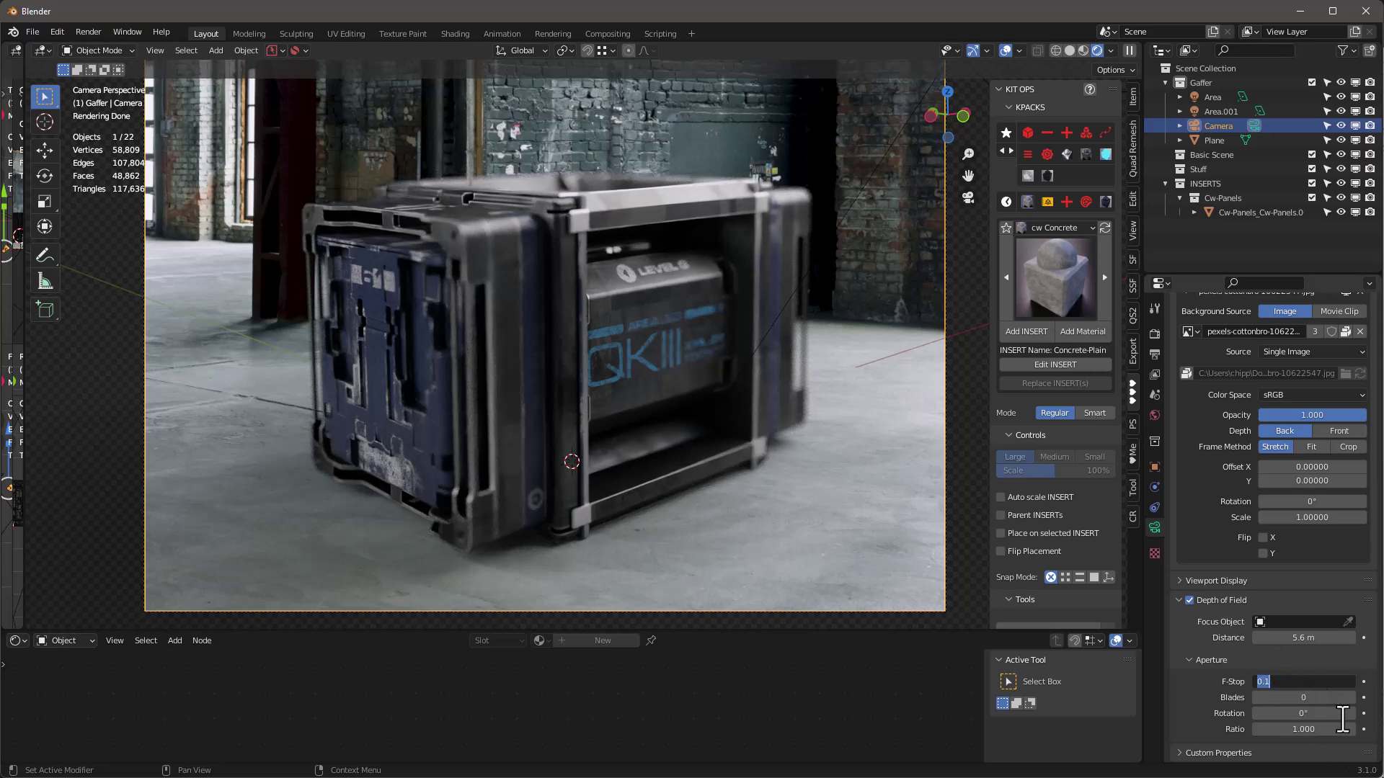
text(5.8)
key(Return)
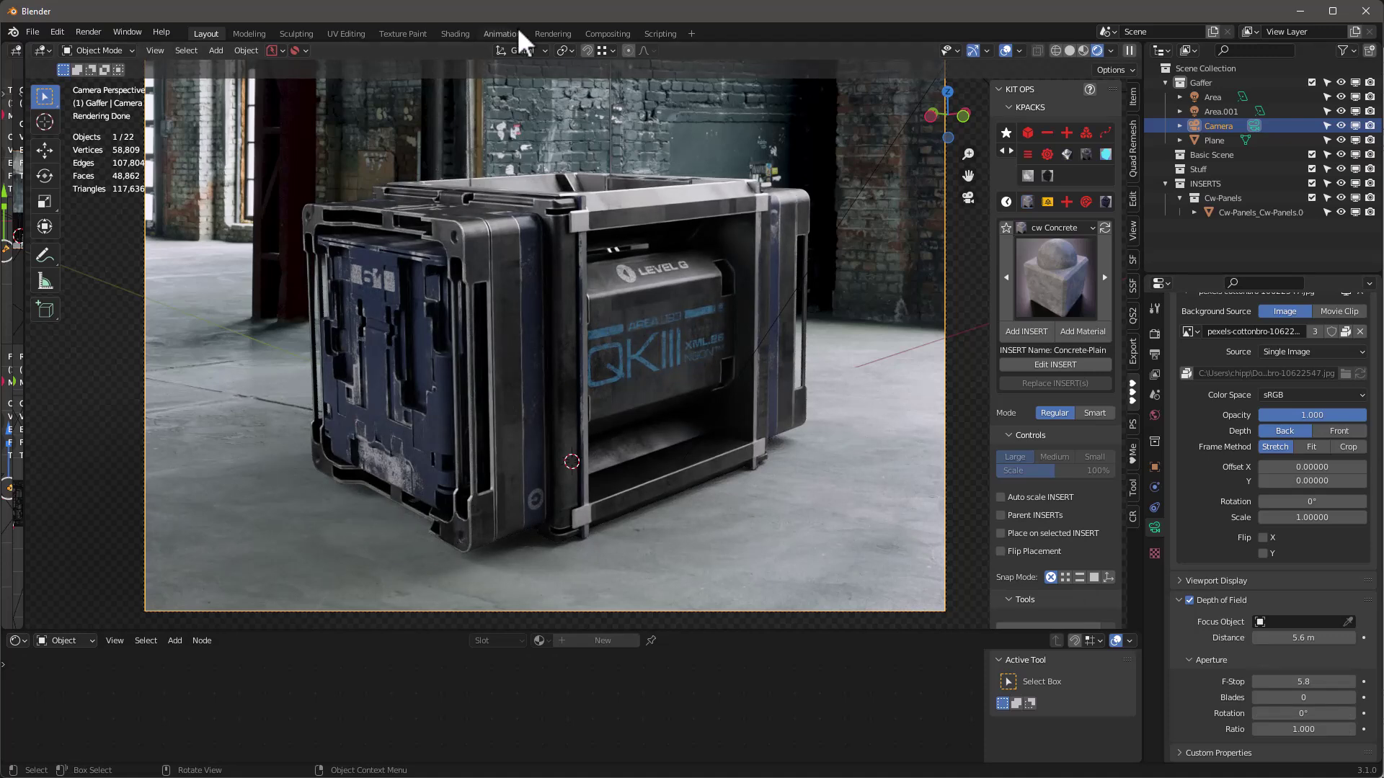
key(F12)
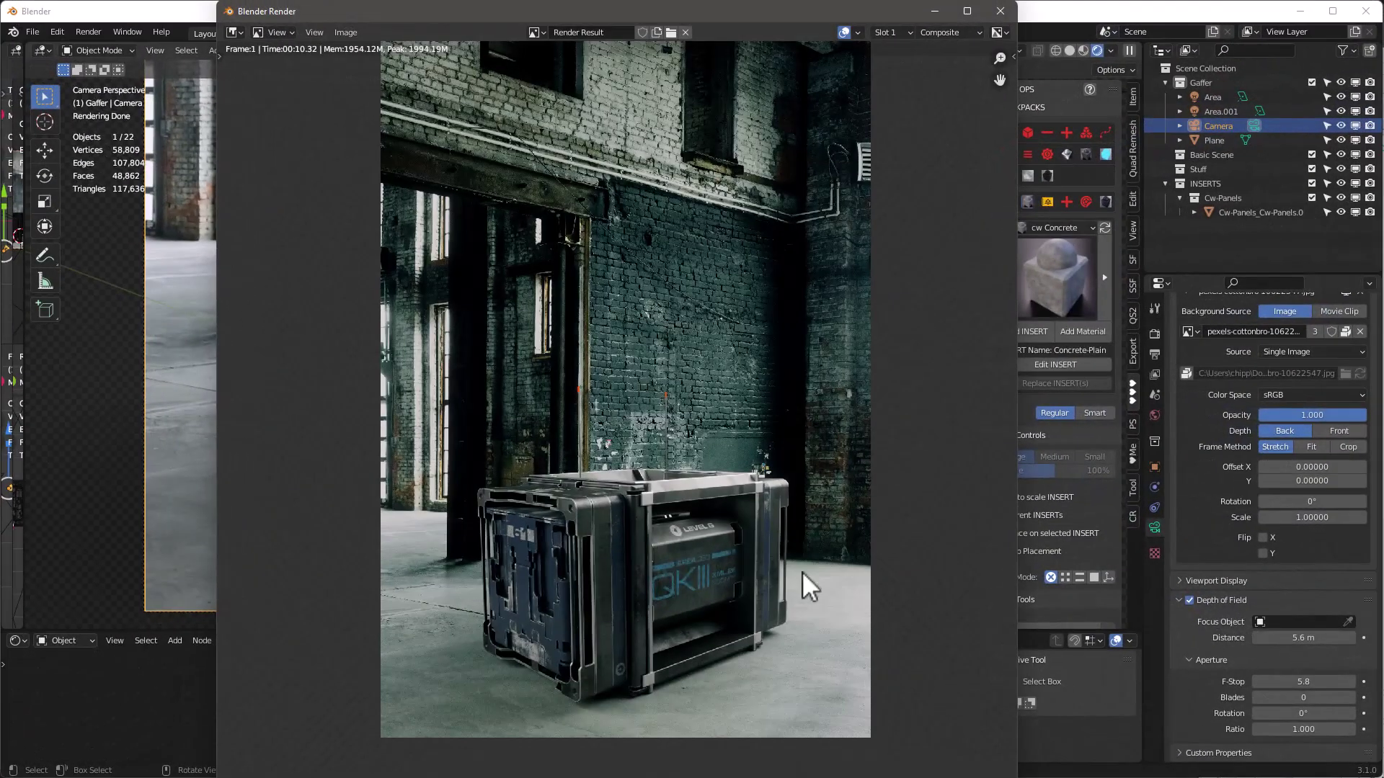
click(1001, 12)
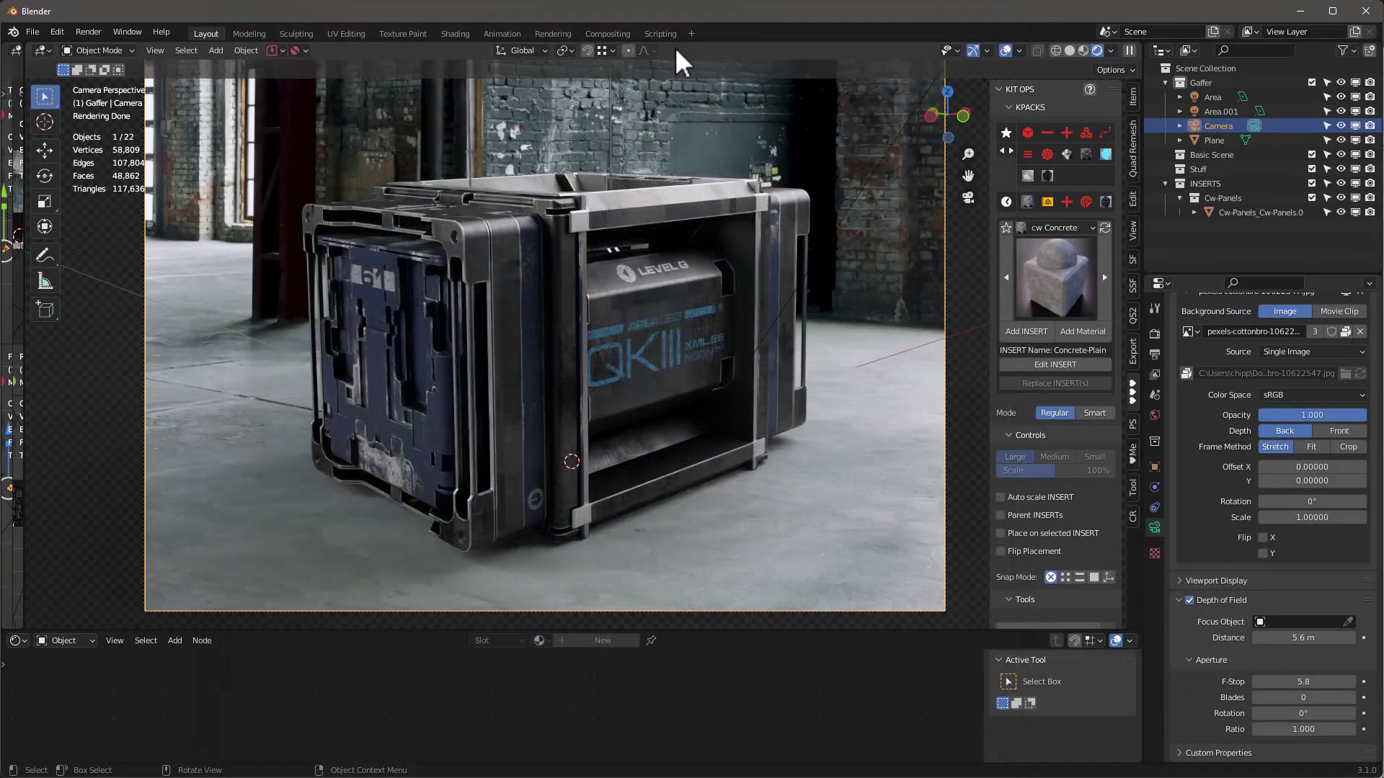
Step: In the Compositing workspace, create a new texture named "film grain" and set its type to Noise
click(619, 32)
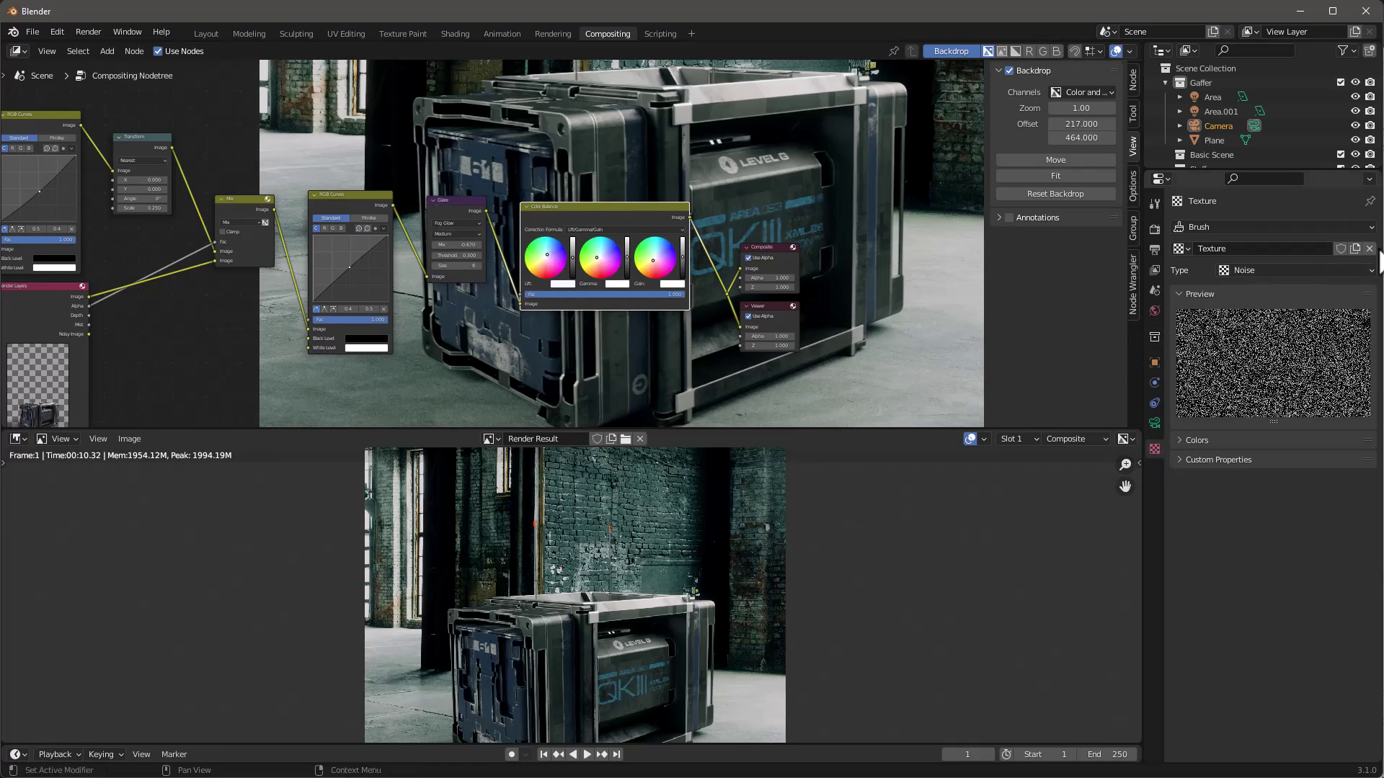
click(1369, 248)
click(1303, 249)
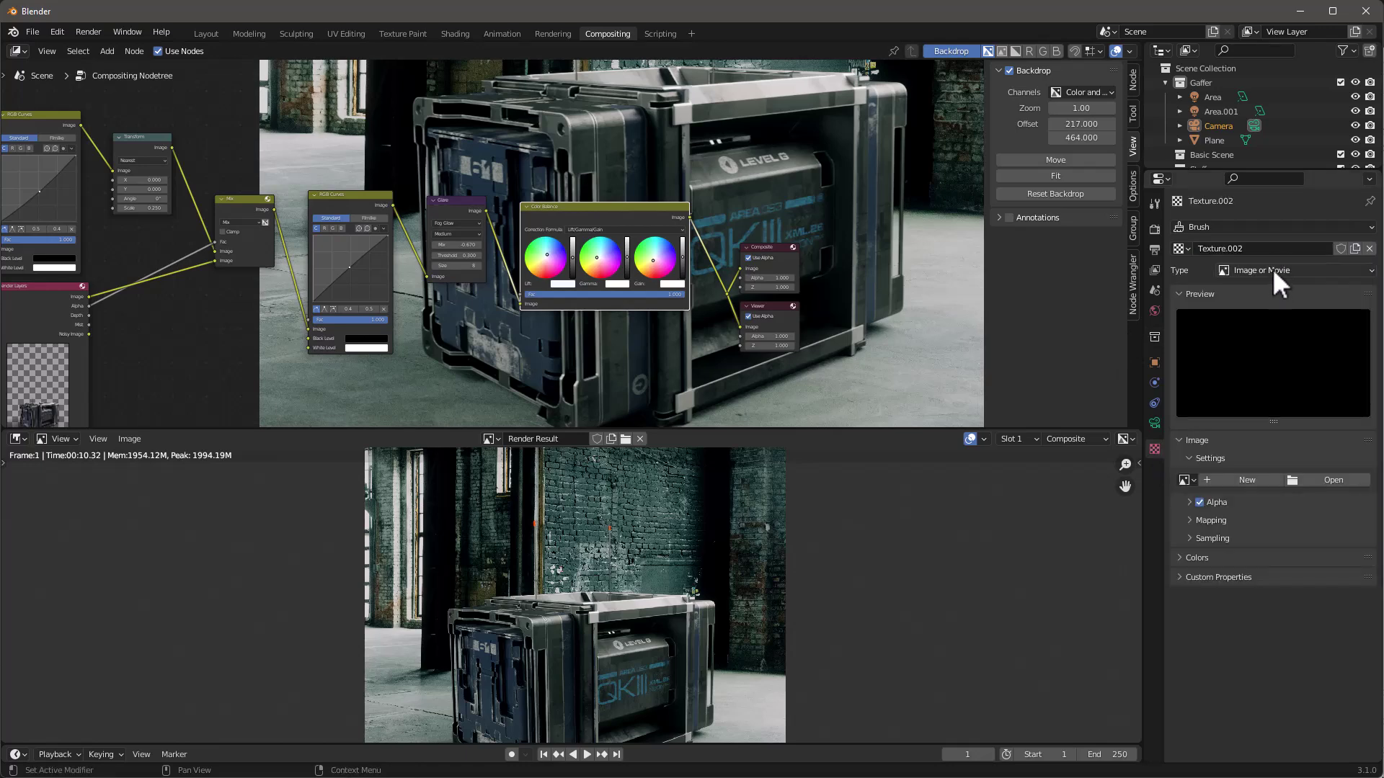
click(1273, 270)
click(1261, 249)
key(BackSpace)
text(film grain)
key(Return)
click(1242, 270)
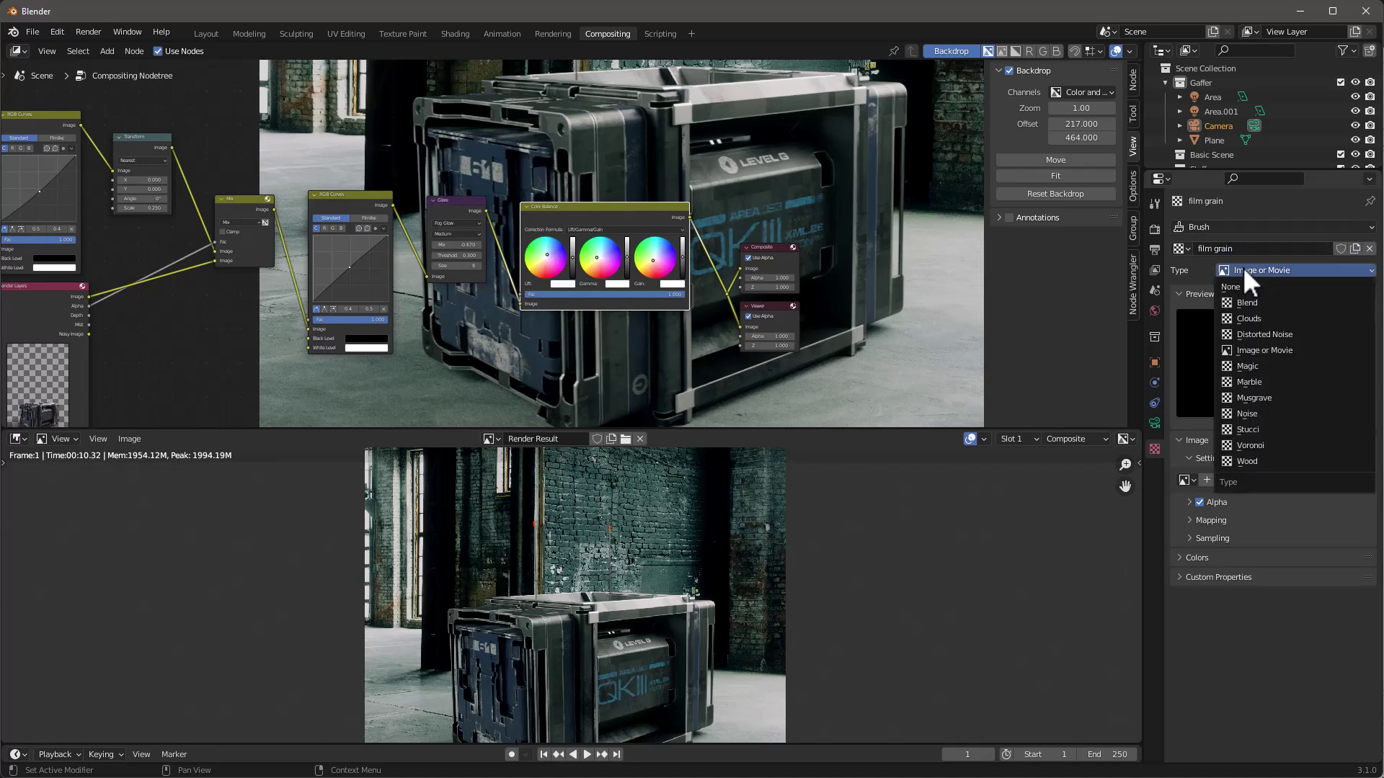
click(1260, 413)
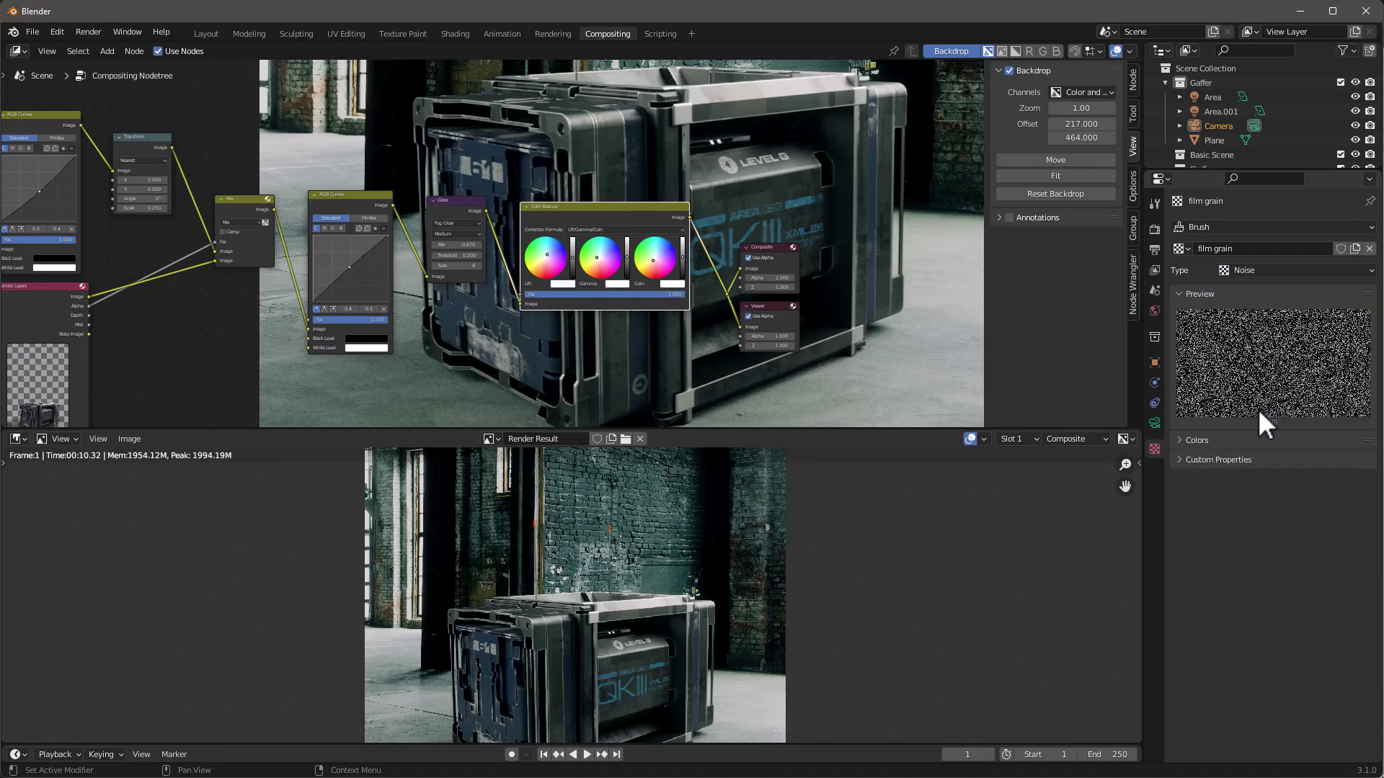
Step: Add a Texture input node using the film grain texture and place it below the first Mix node
scroll(596, 263, up, 1)
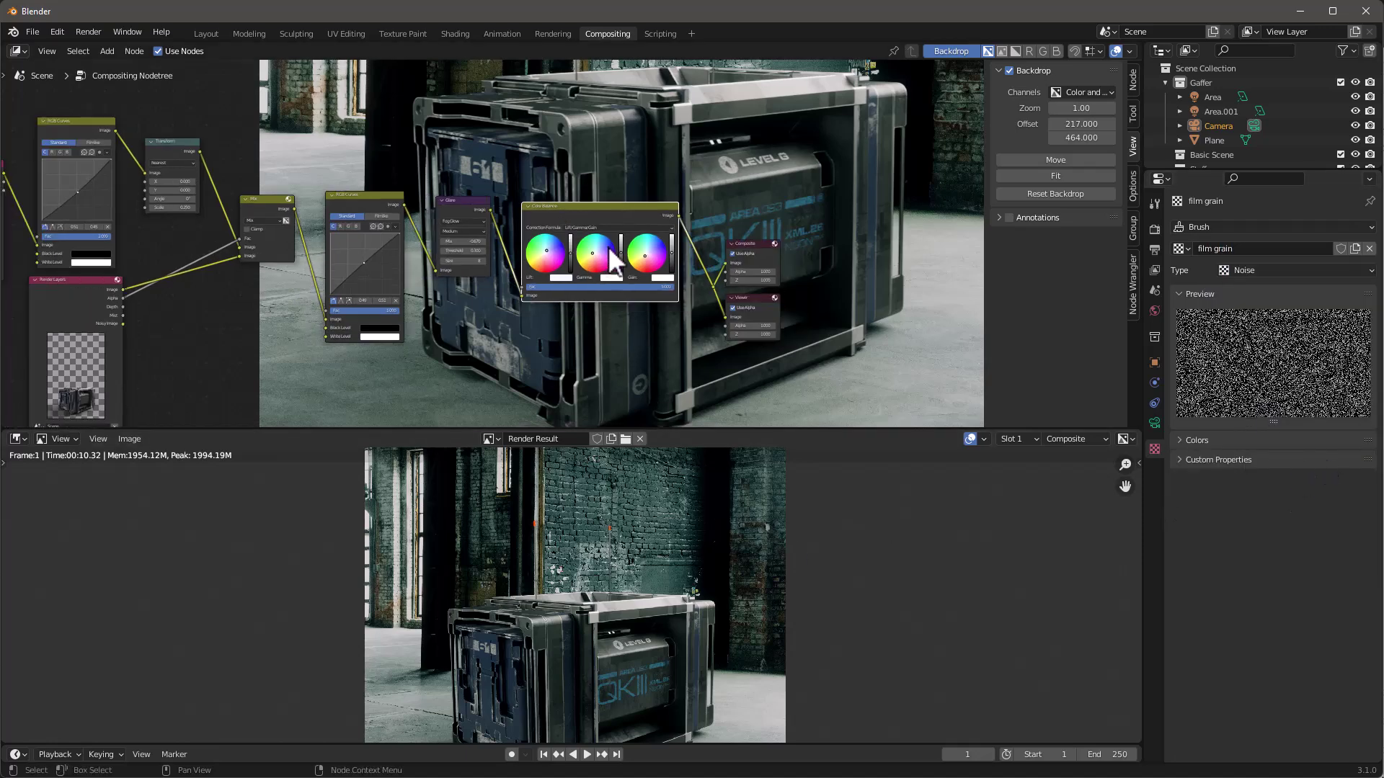
middle_drag(555, 345, 650, 264)
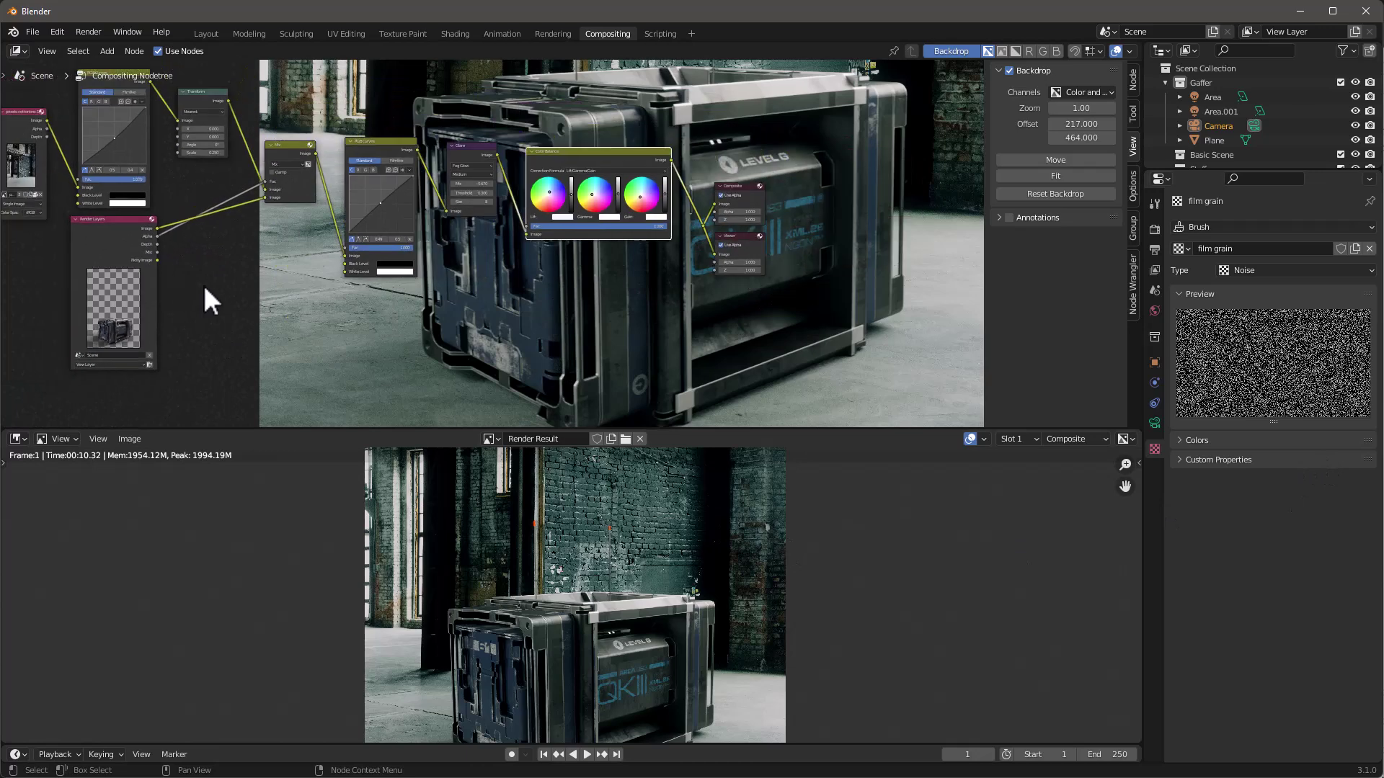
key(shift+a)
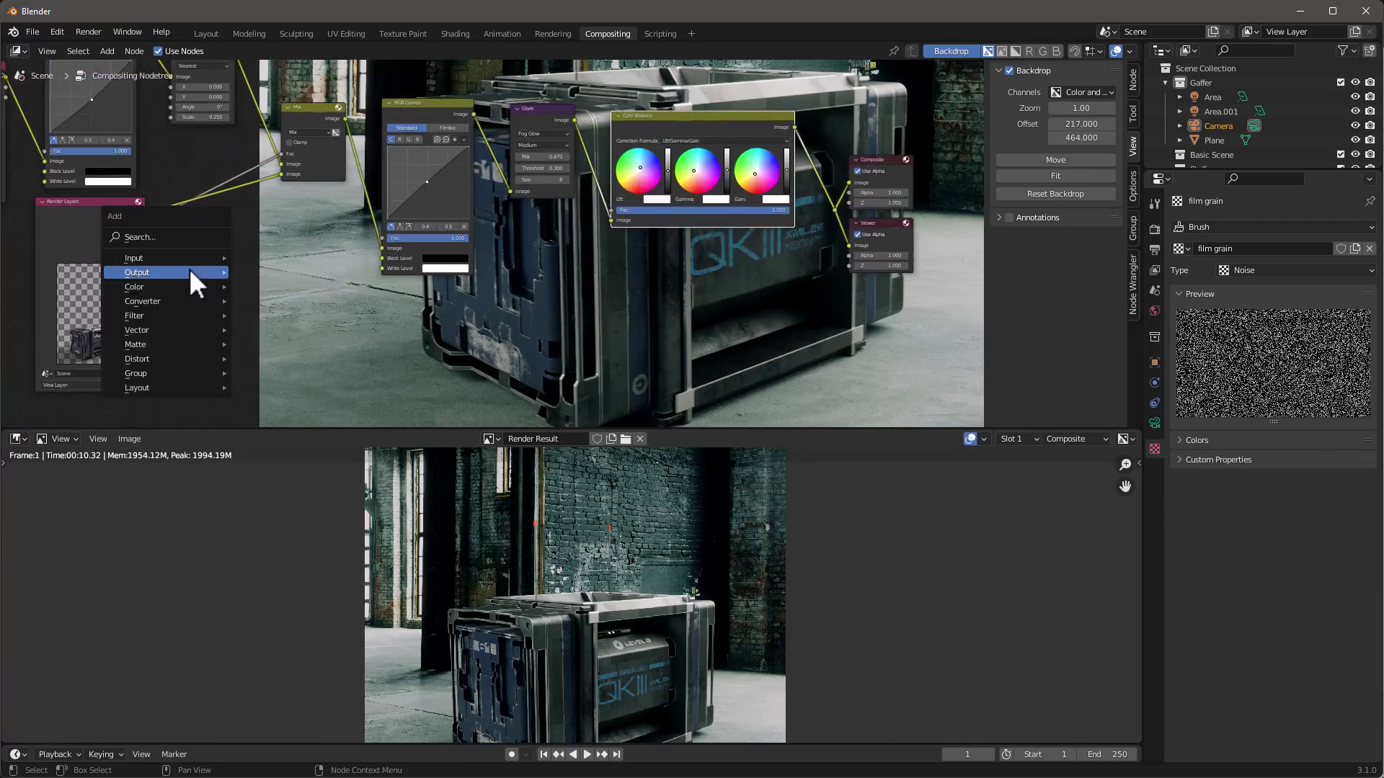
mouse_move(175, 257)
click(268, 393)
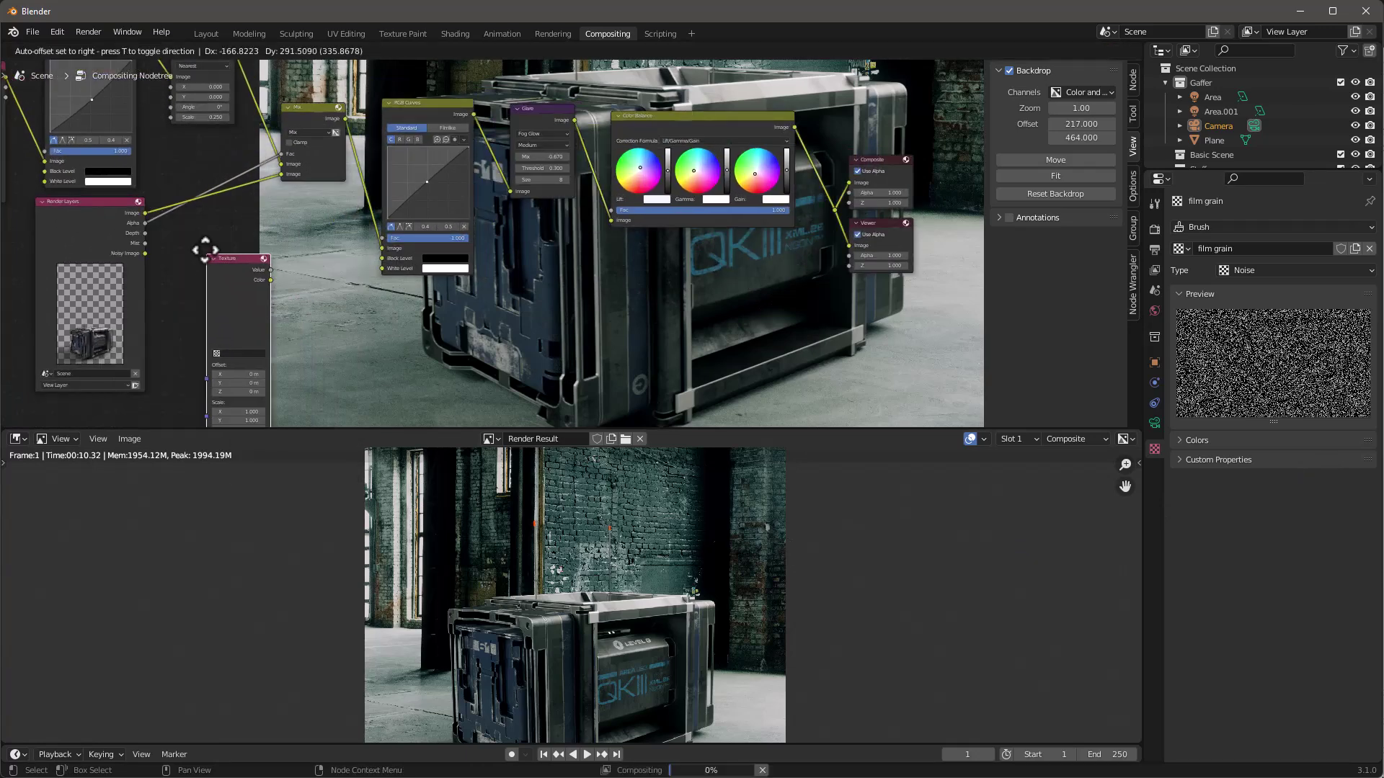
click(206, 227)
scroll(222, 305, up, 2)
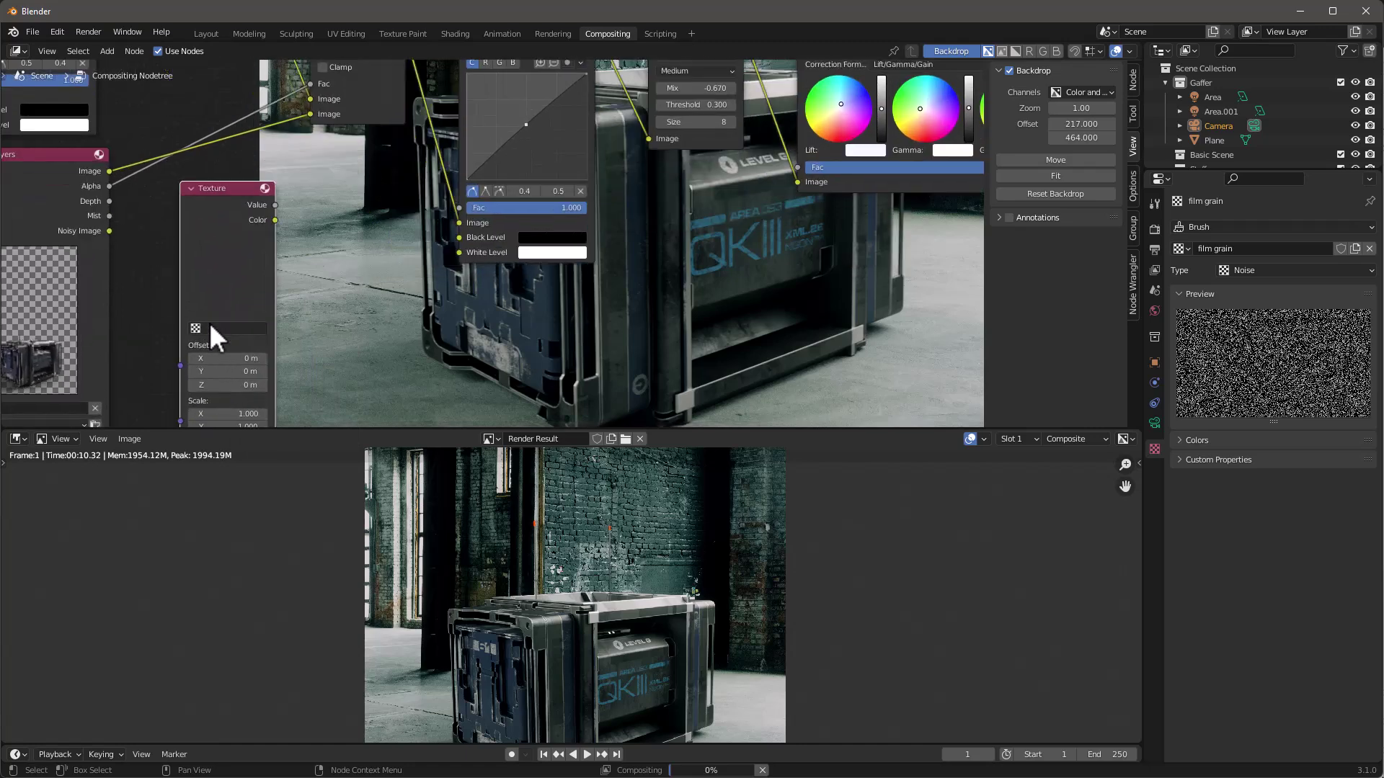
click(198, 328)
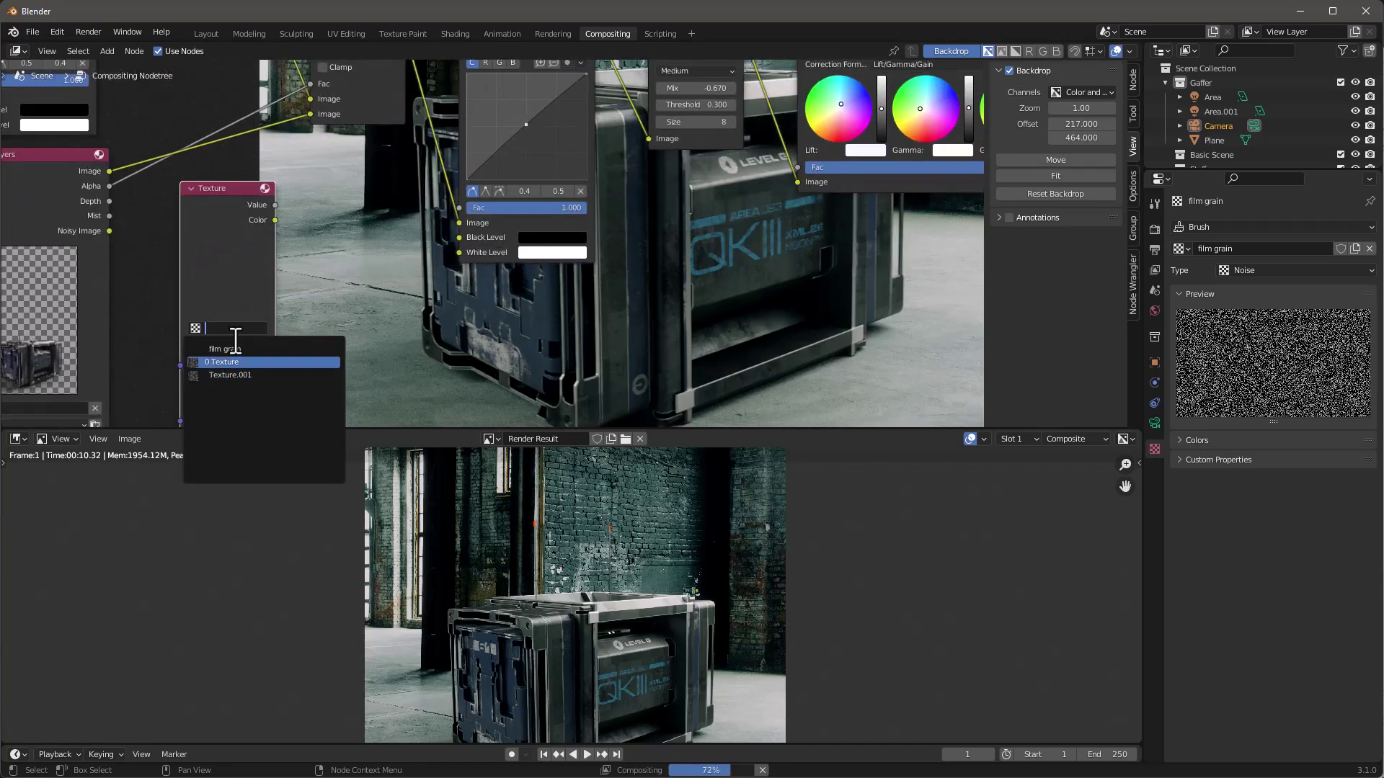
click(225, 349)
scroll(287, 238, down, 2)
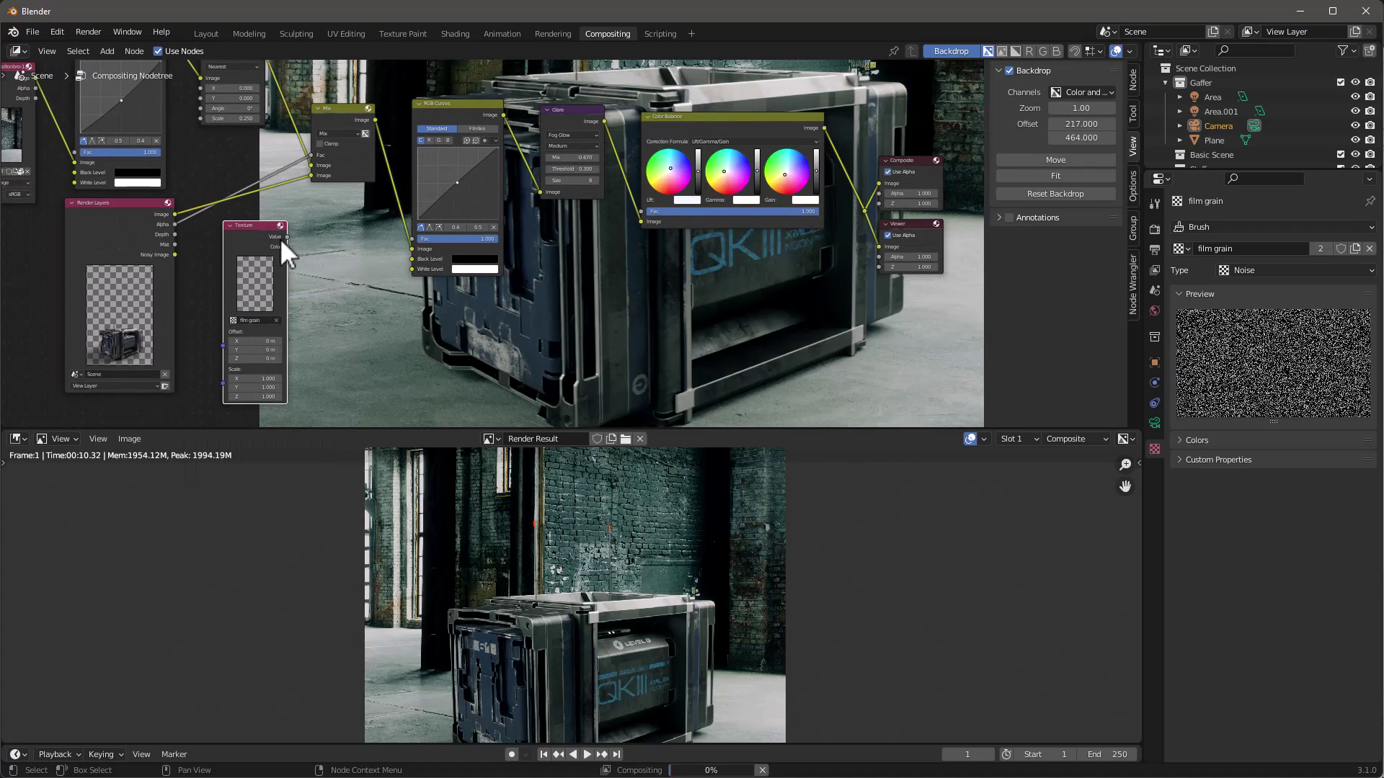
drag(248, 223, 339, 258)
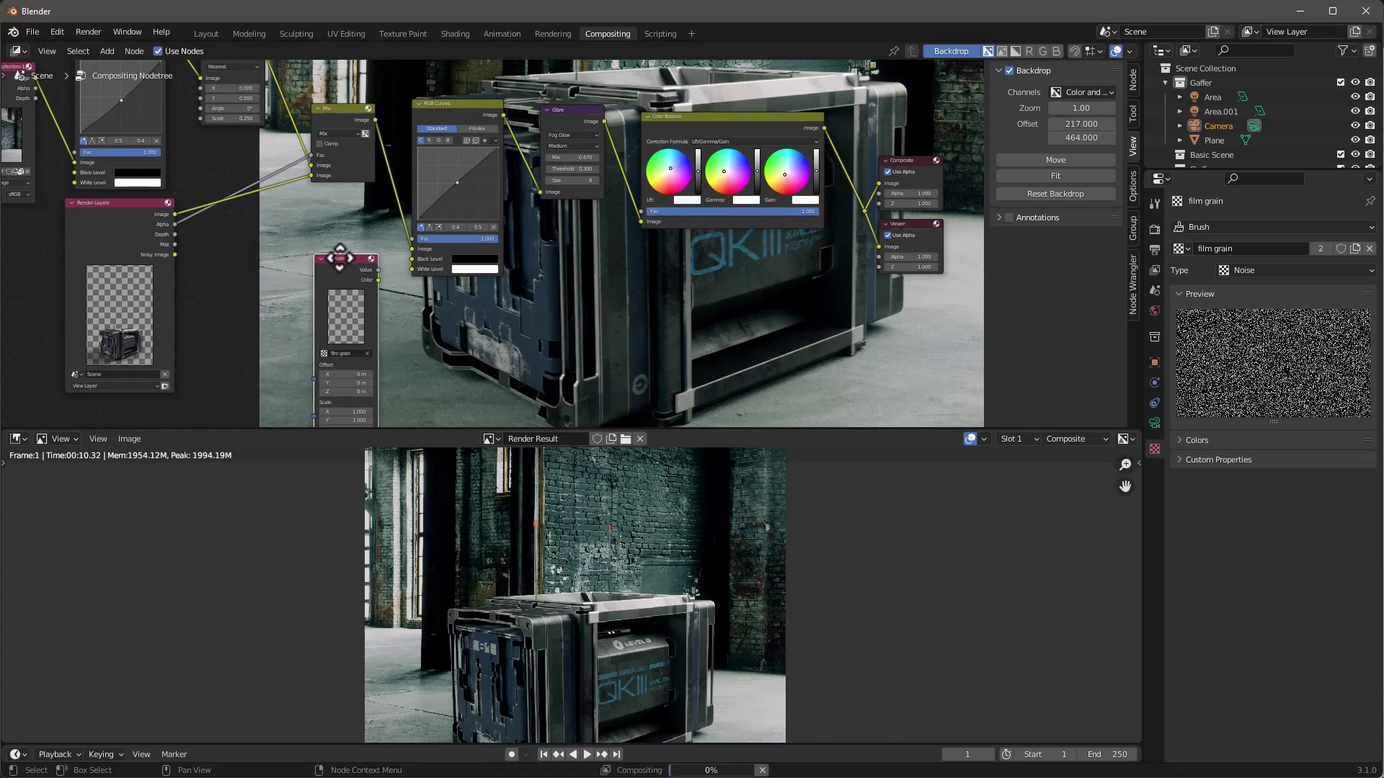
Step: Preview the film grain Texture node in the Viewer, then restore the Viewer's link from Color Balance
ctrl+shift+click(344, 258)
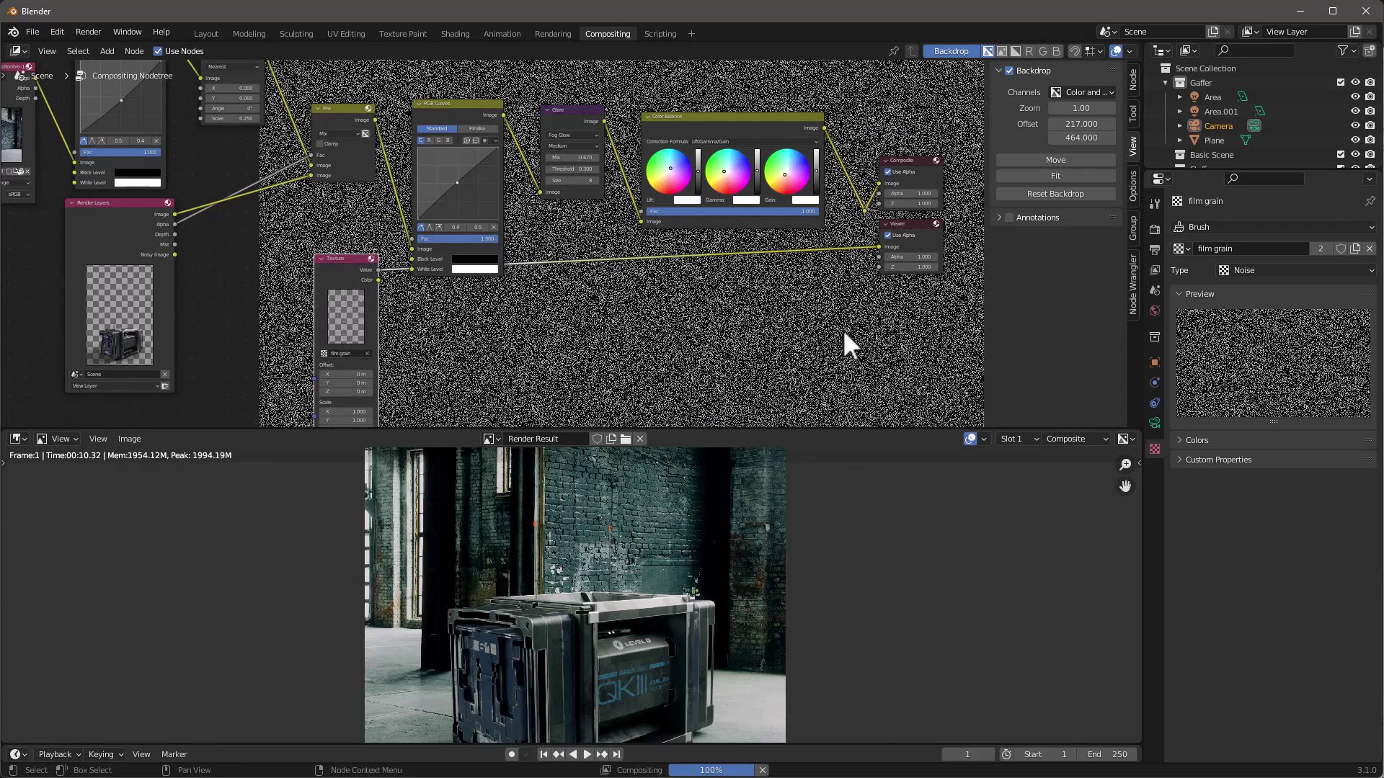
drag(862, 210, 883, 247)
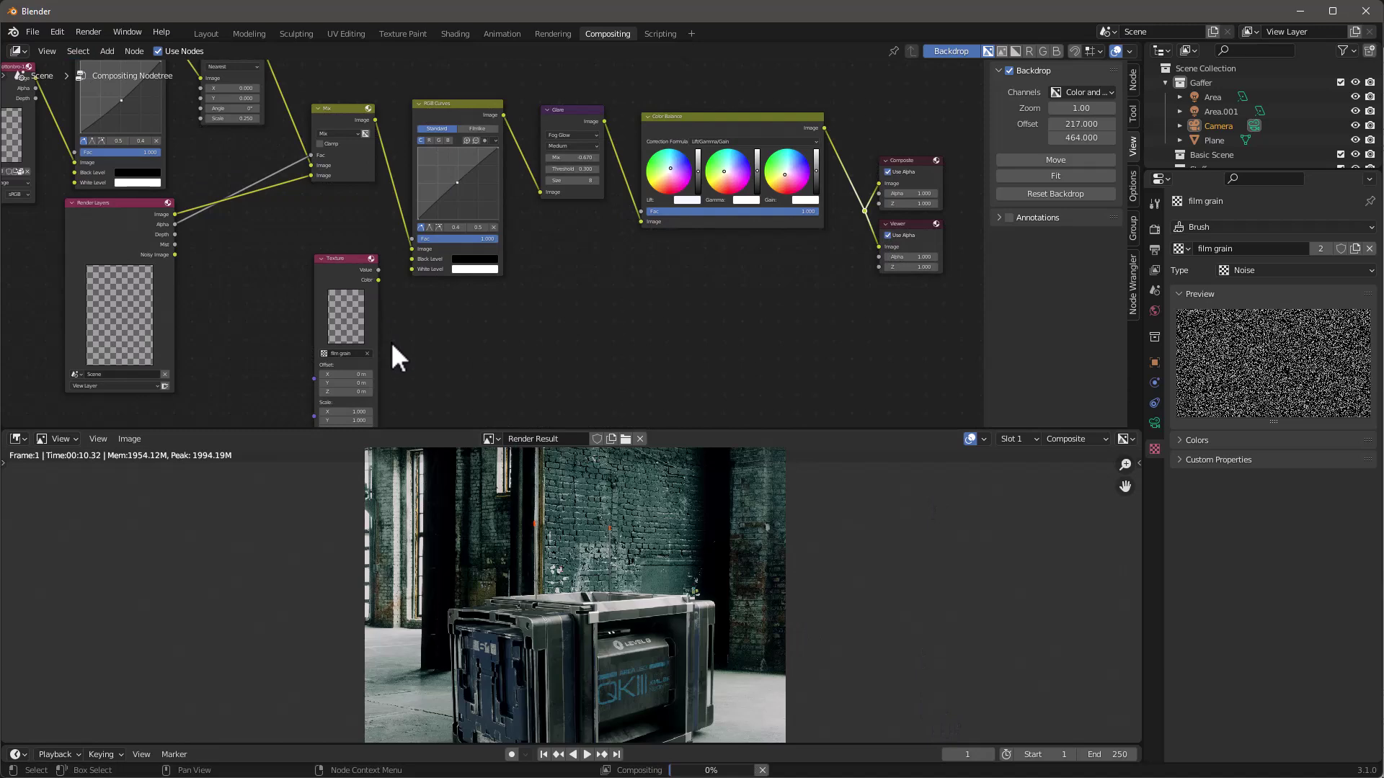
drag(331, 268, 331, 275)
scroll(330, 275, up, 2)
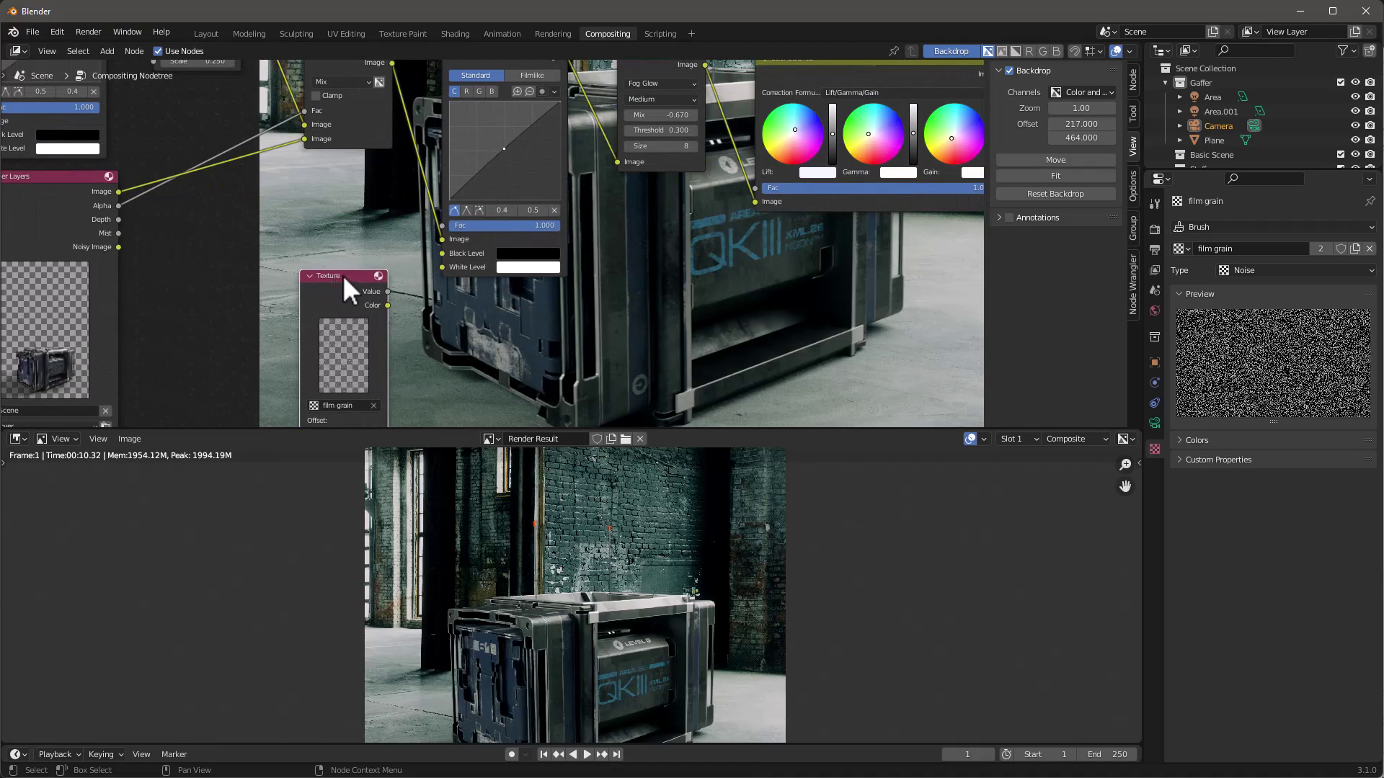
drag(343, 275, 352, 288)
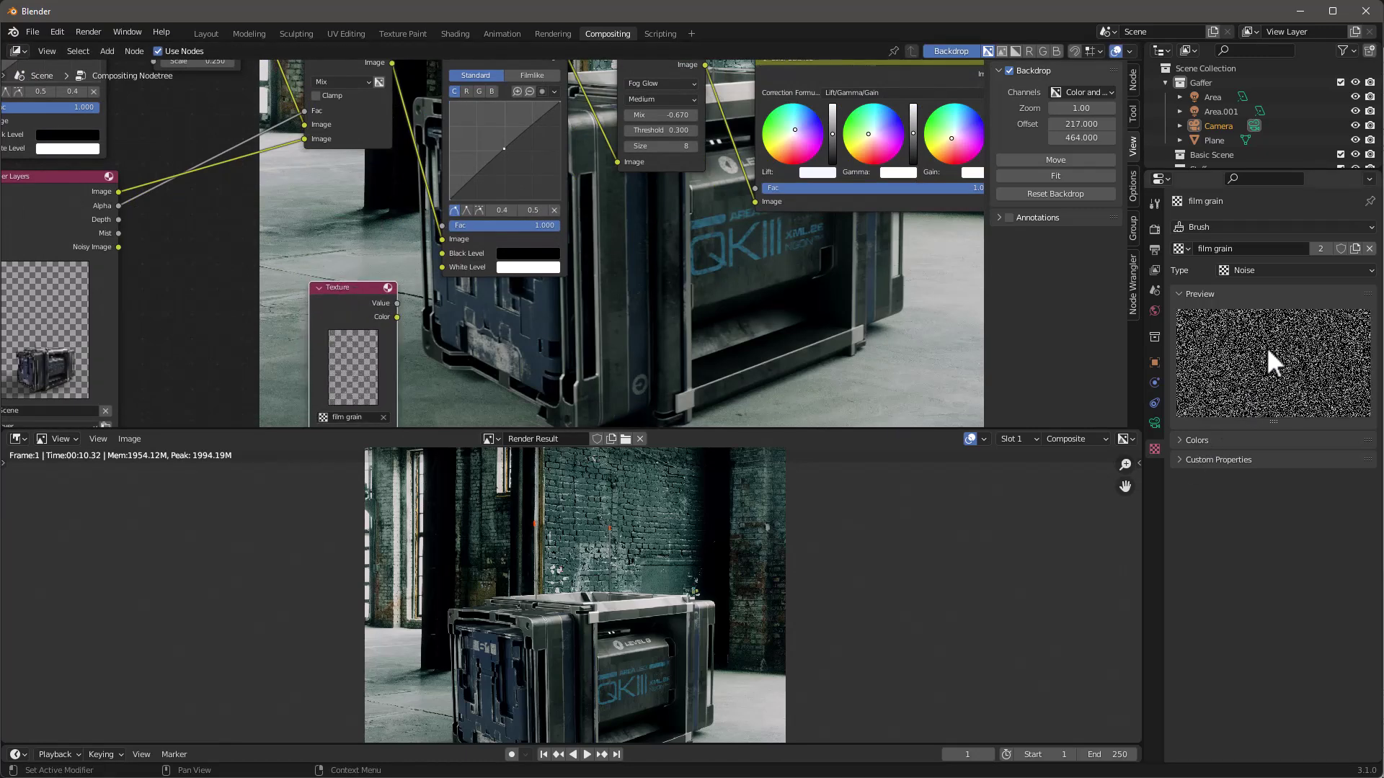
Step: Add a Blur node beside the Texture node with Fast Gaussian filtering and X and Y sizes of 2
key(shift+a)
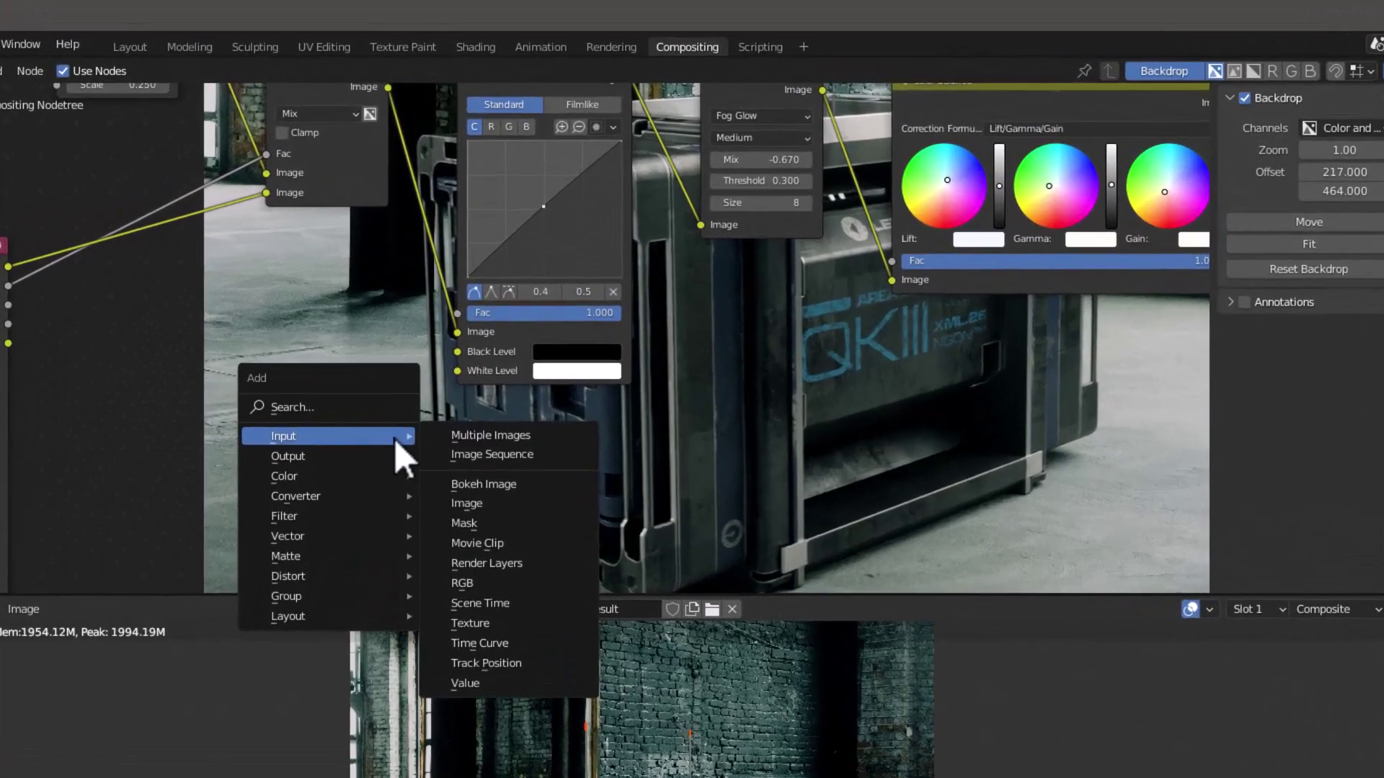
mouse_move(366, 374)
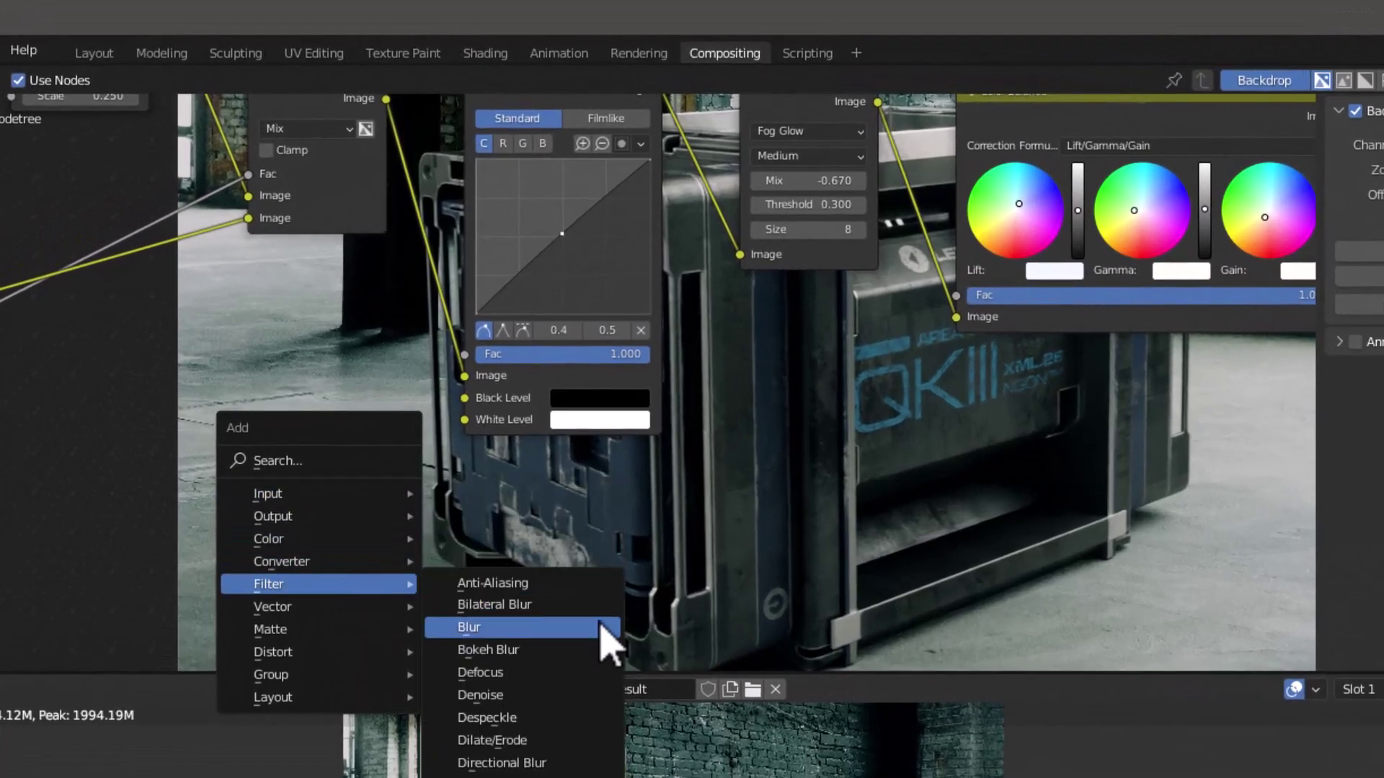
click(602, 627)
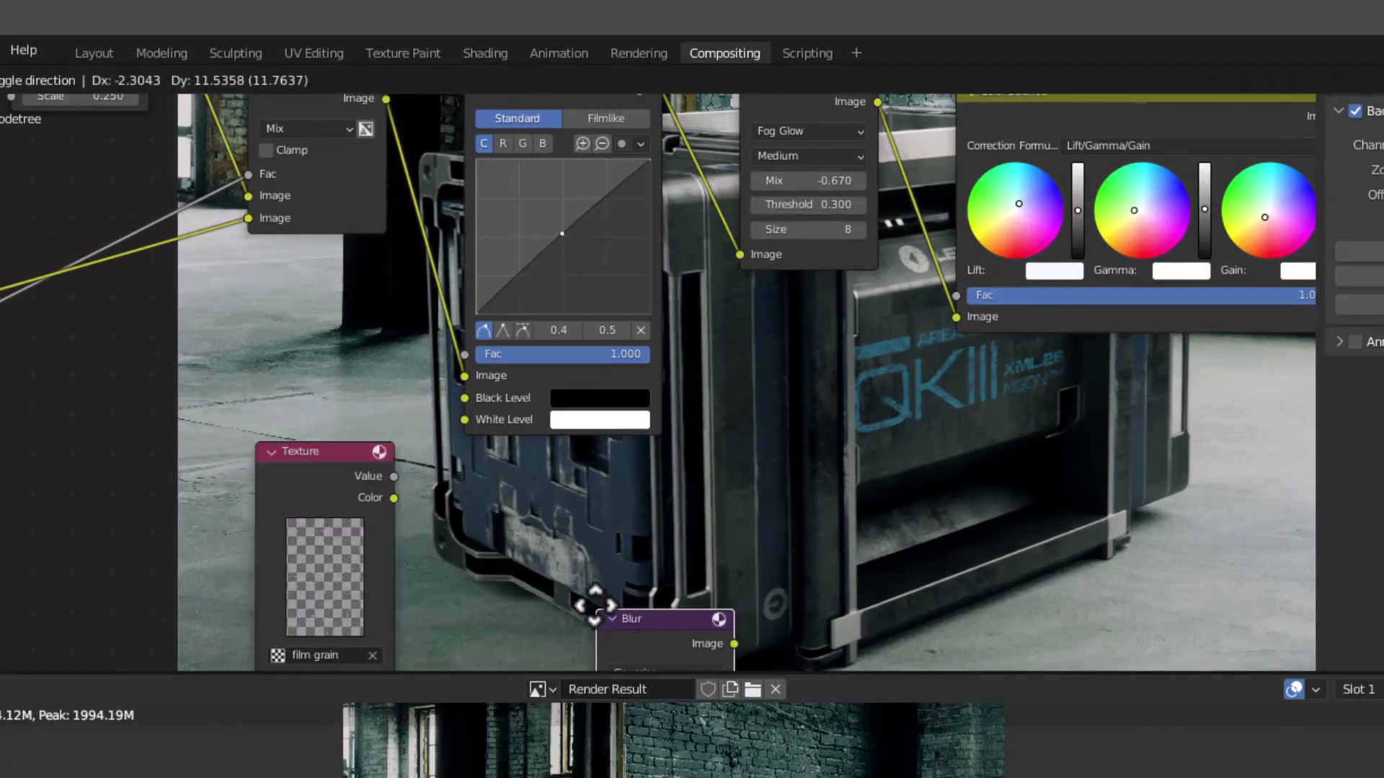
click(448, 467)
click(539, 531)
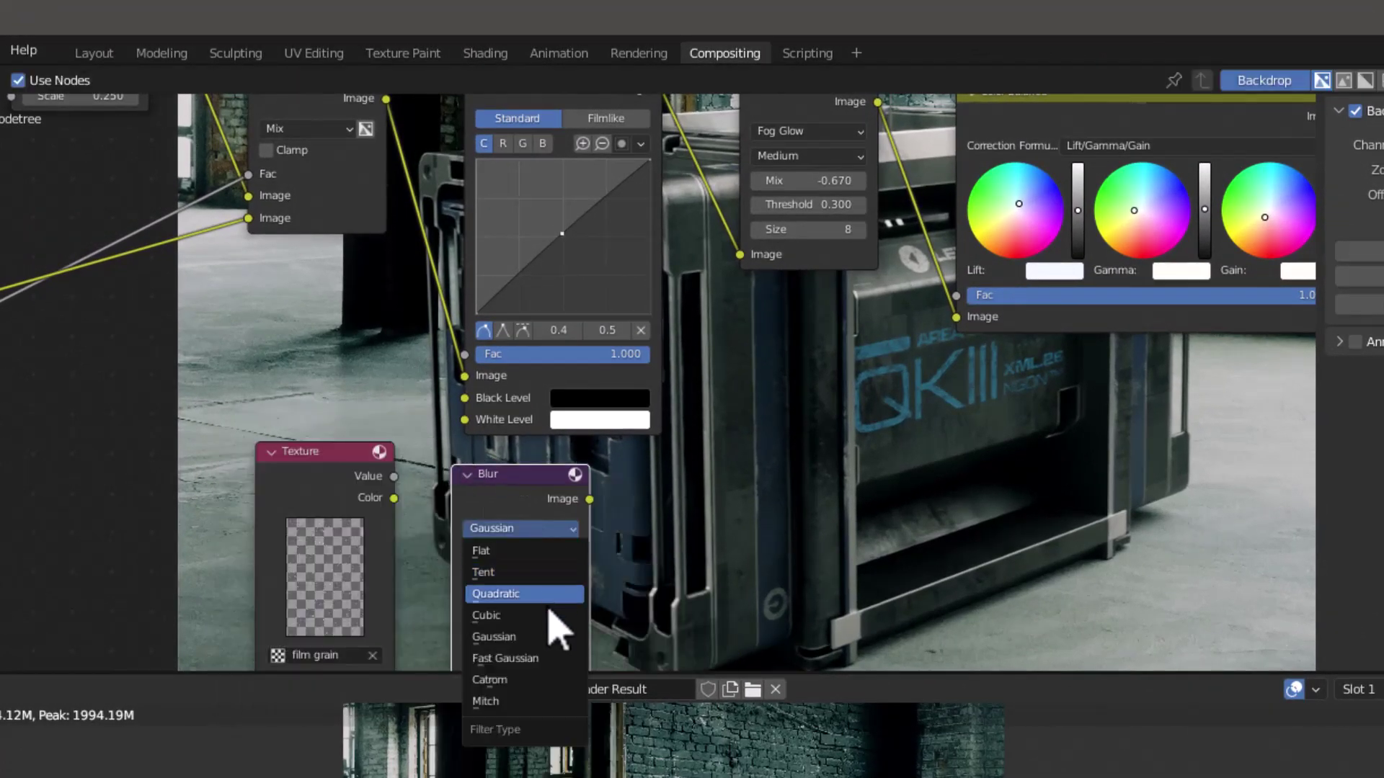
click(547, 659)
drag(522, 574, 522, 593)
text(2)
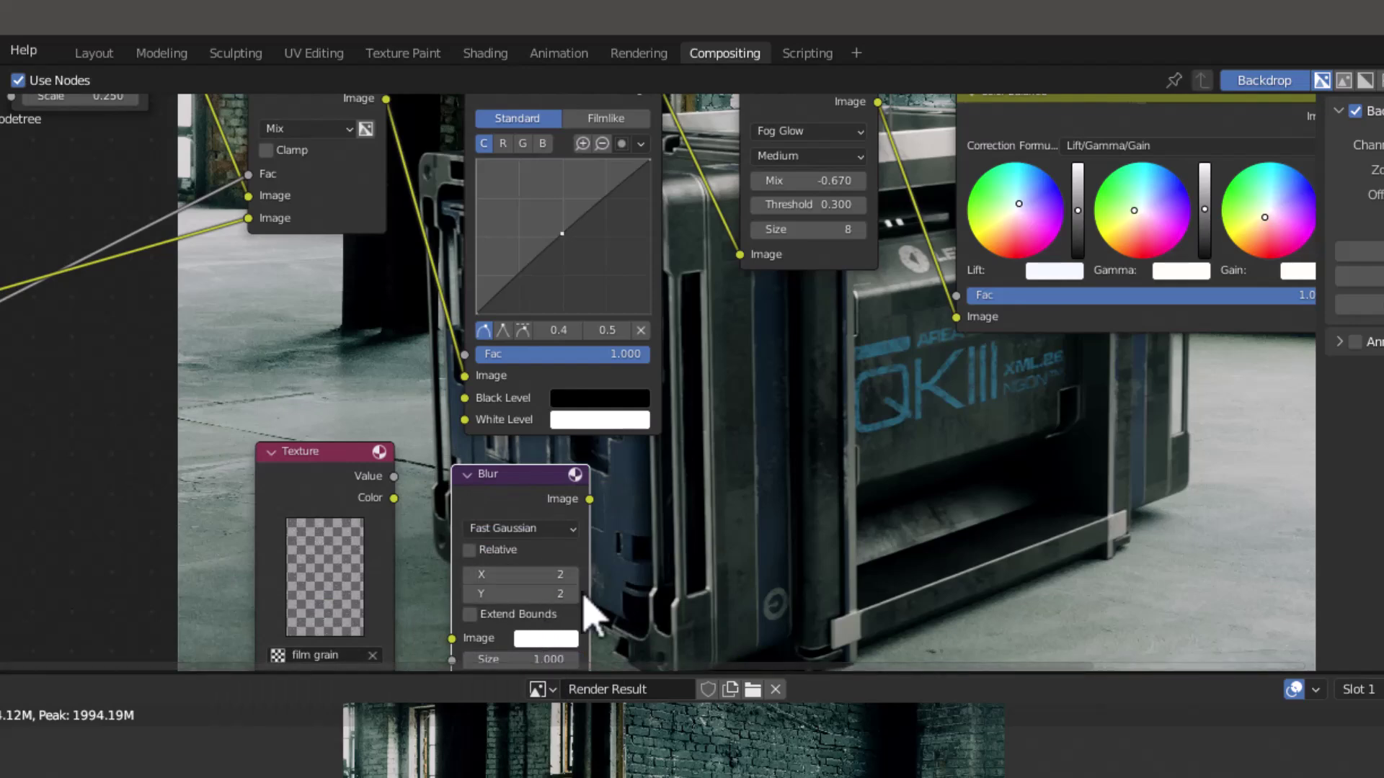
key(Return)
Step: Connect the film grain Texture node's Color output to the Blur node's Image input
scroll(727, 540, down, 3)
scroll(618, 640, up, 2)
drag(448, 480, 503, 610)
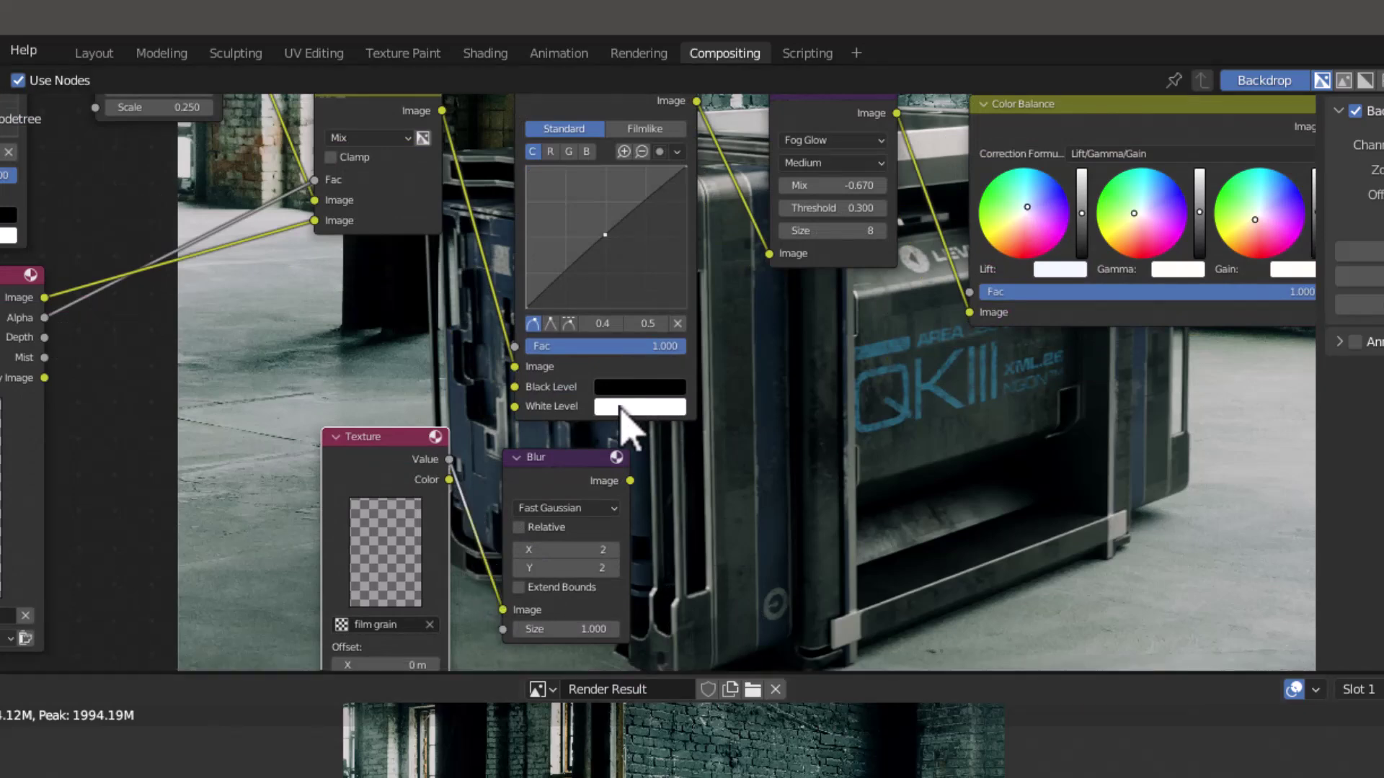
Step: Duplicate the existing Mix node and place the copy below the Color Balance node, near the output nodes
scroll(721, 562, down, 3)
click(585, 459)
click(427, 184)
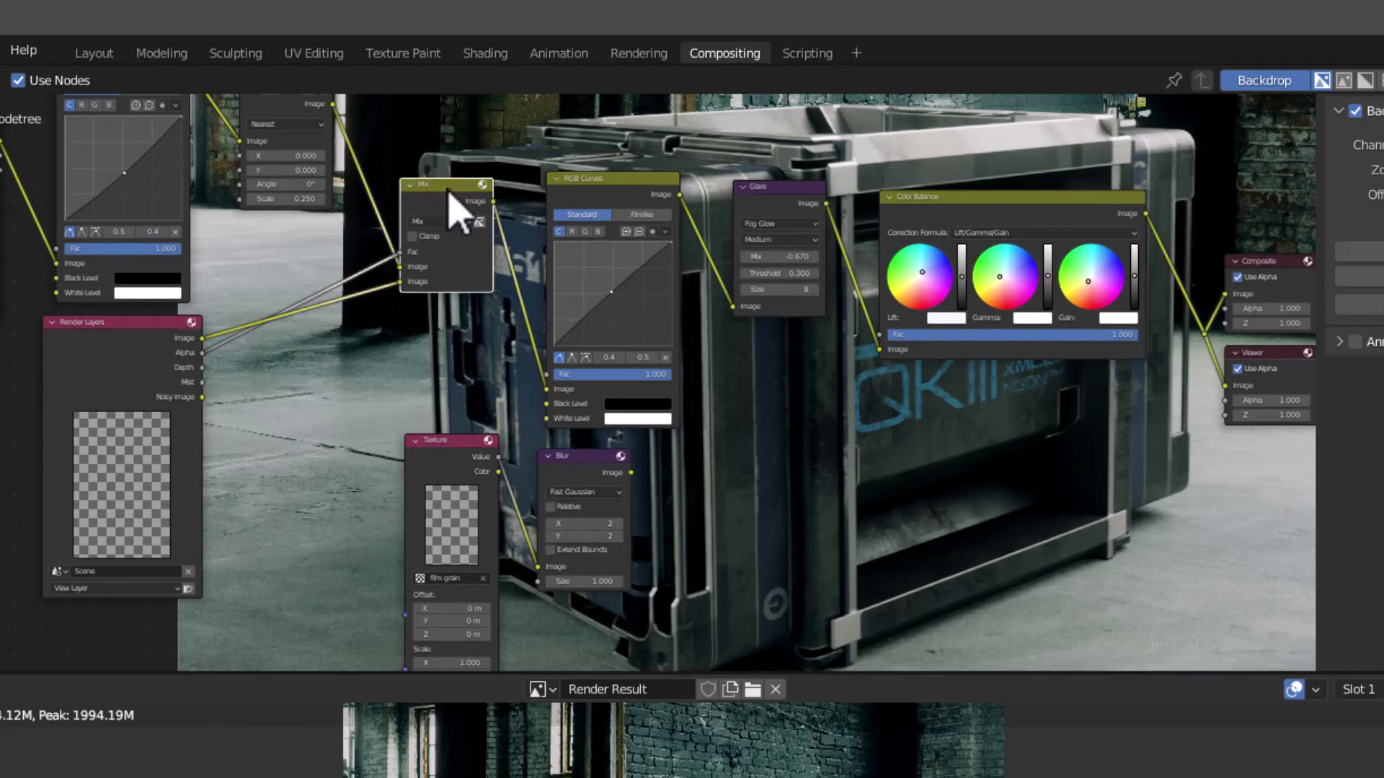
key(shift+d)
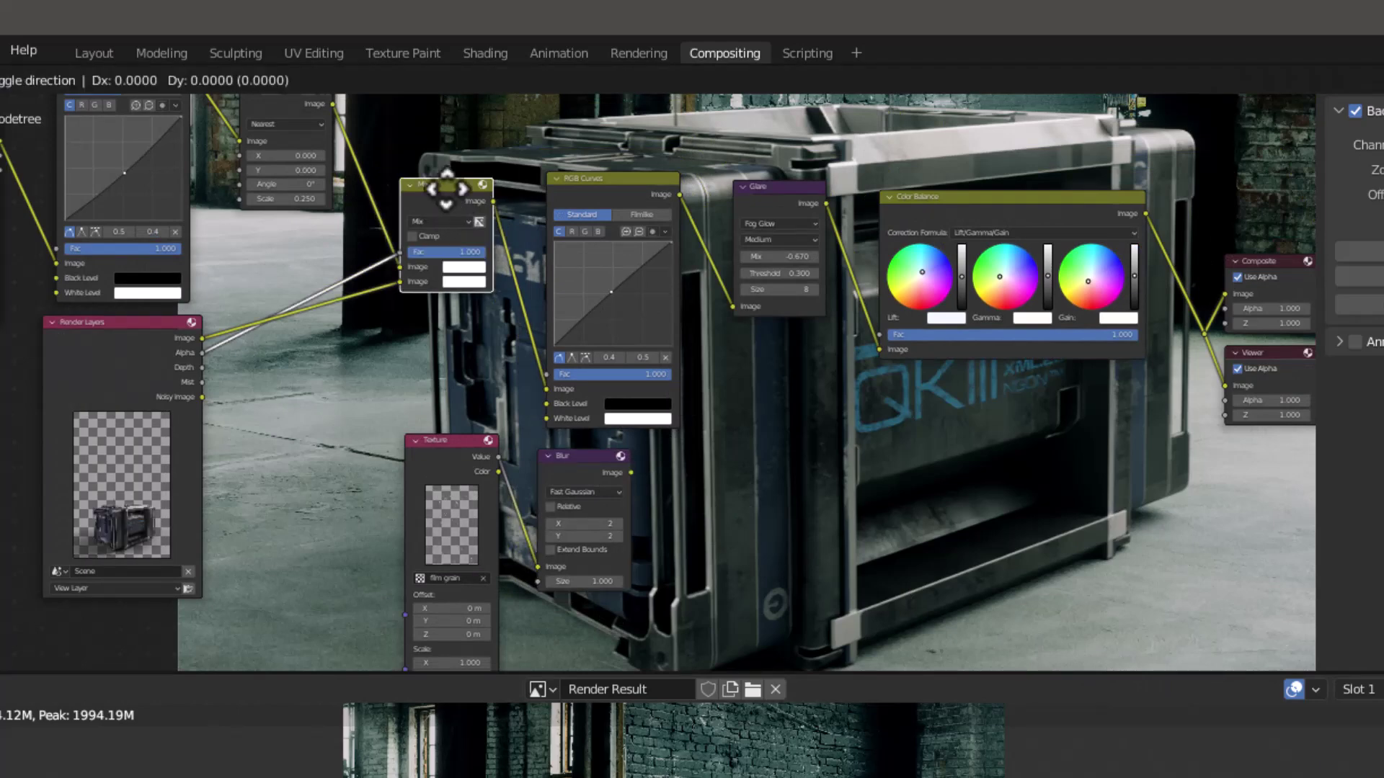
click(1178, 484)
scroll(772, 262, down, 2)
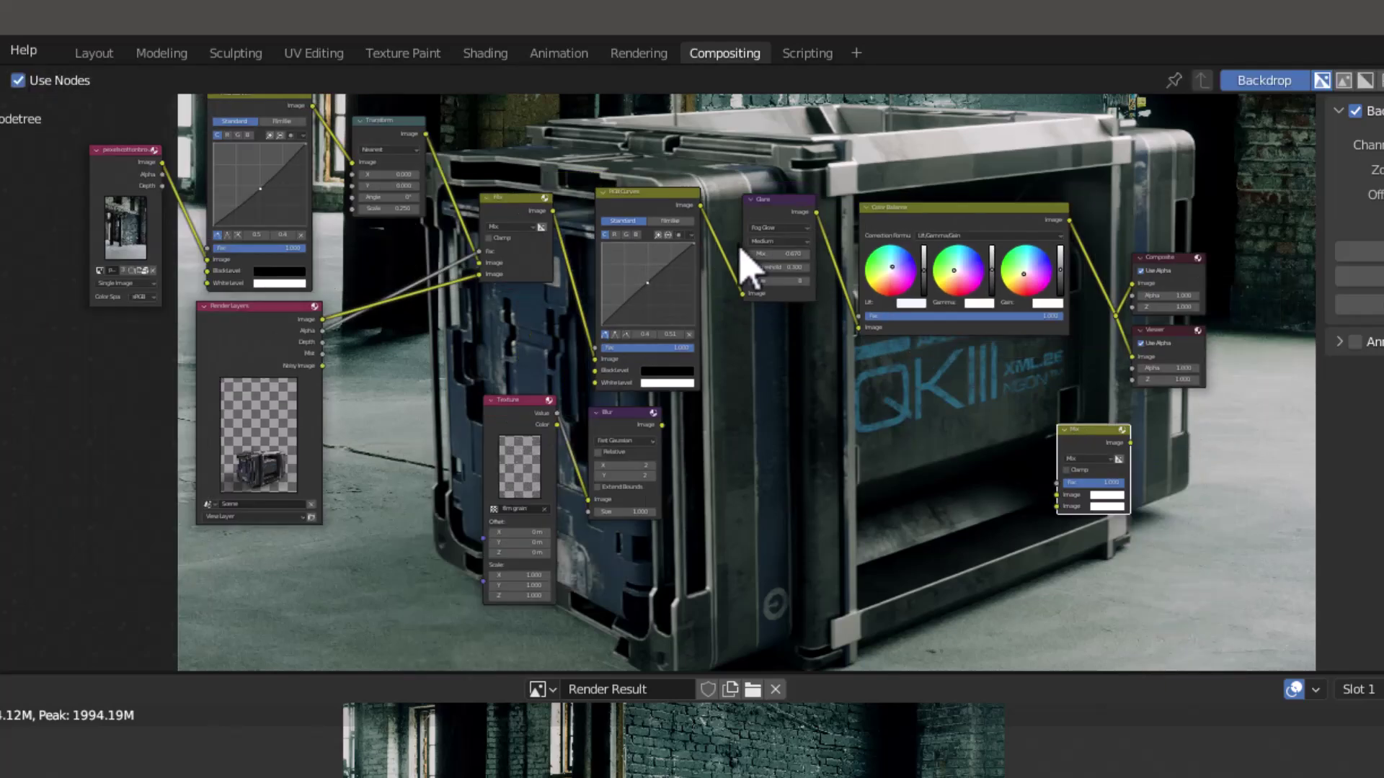
Step: Move the Composite and Viewer nodes together farther from Color Balance to make room for the new Mix node
drag(1098, 228, 1231, 371)
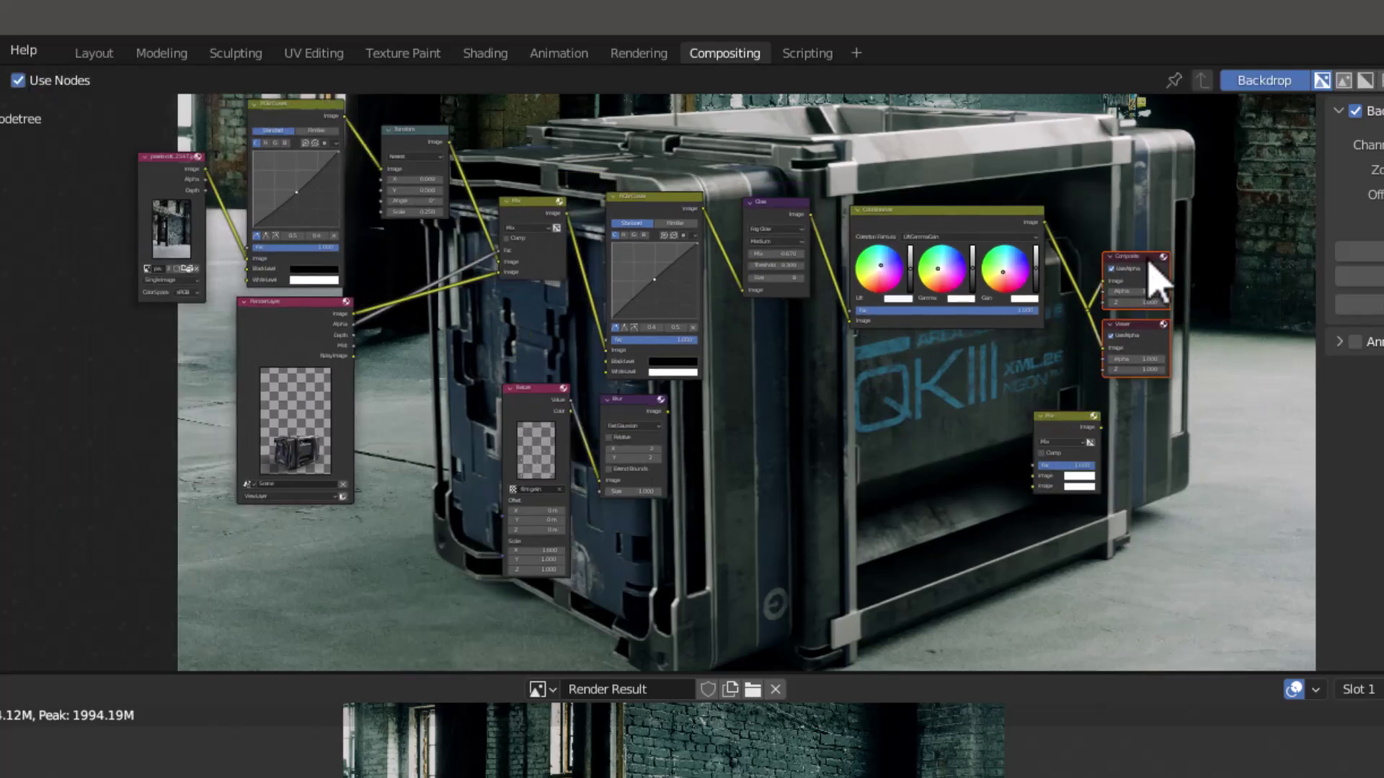
key(g)
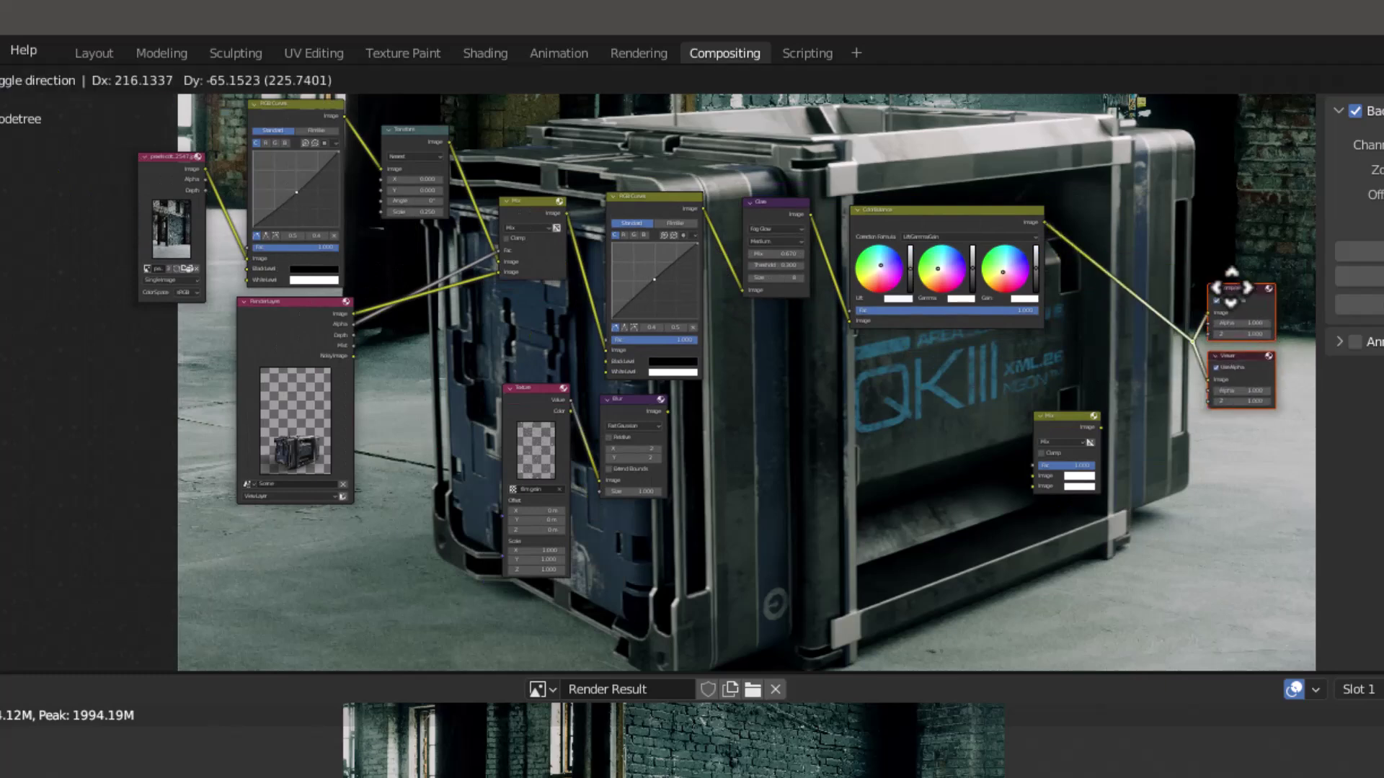
click(1273, 375)
Step: Connect the Color Balance output to the duplicated Mix node's first Image input and the Blur output to its second
scroll(1075, 442, up, 1)
drag(1059, 426, 1077, 404)
drag(1034, 172, 1051, 476)
drag(1083, 395, 1153, 390)
drag(559, 412, 1117, 494)
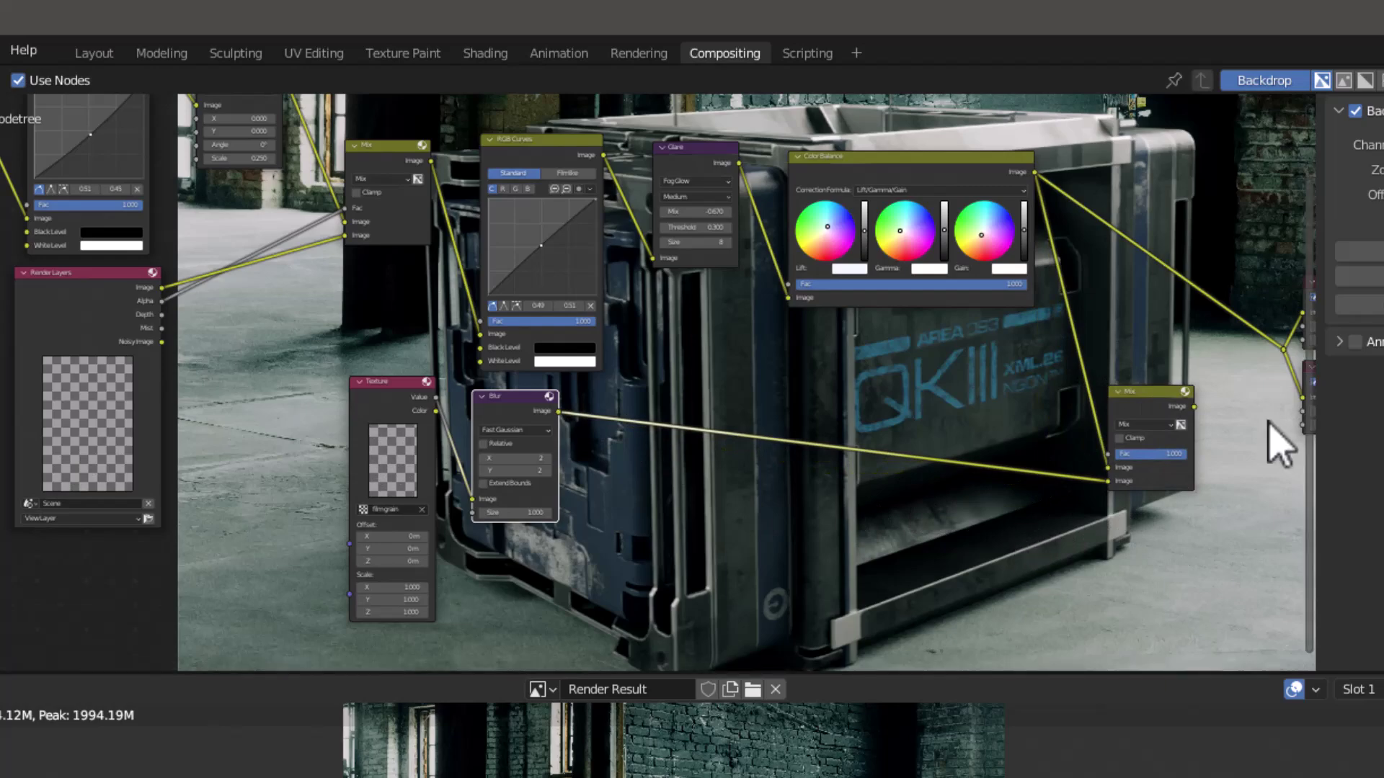
Step: Set the duplicated Mix node's blending mode to Color Dodge
click(1151, 425)
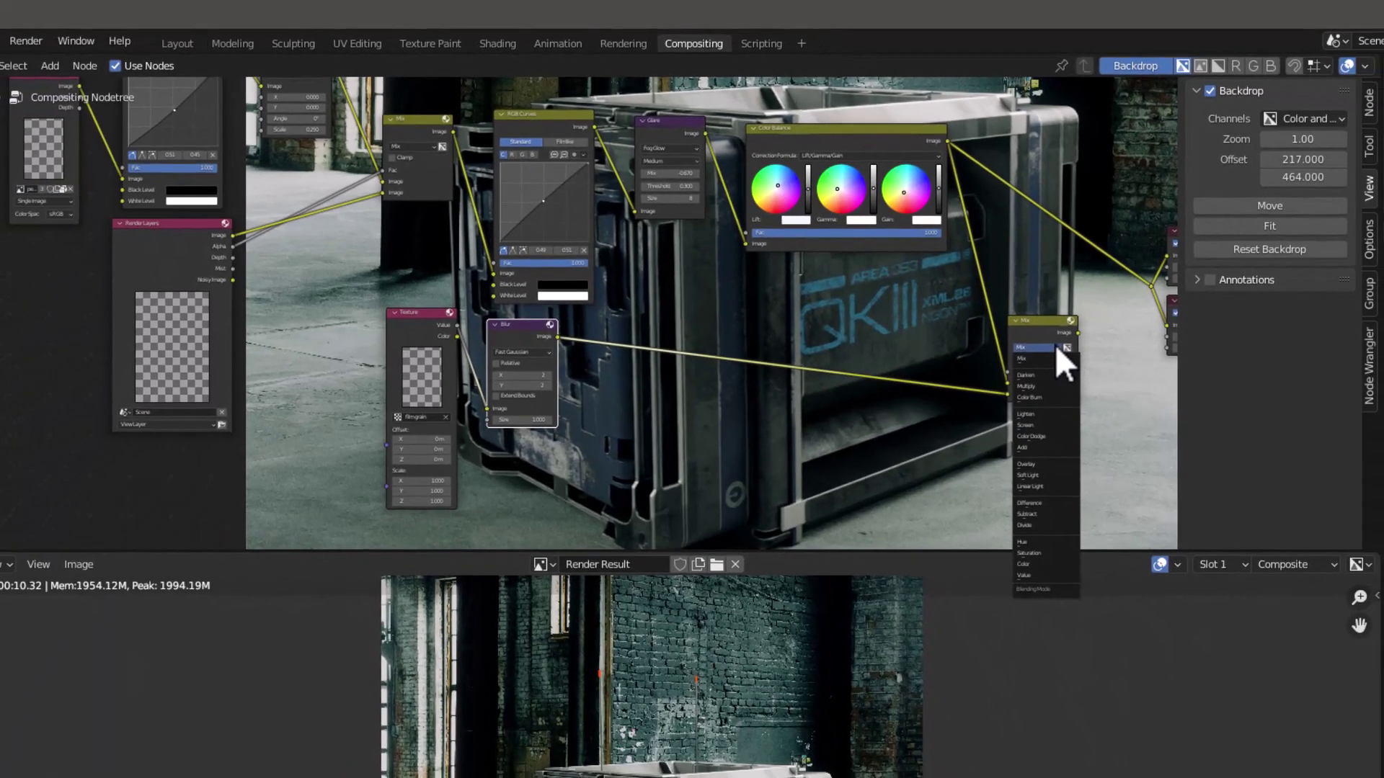
click(1055, 384)
click(994, 371)
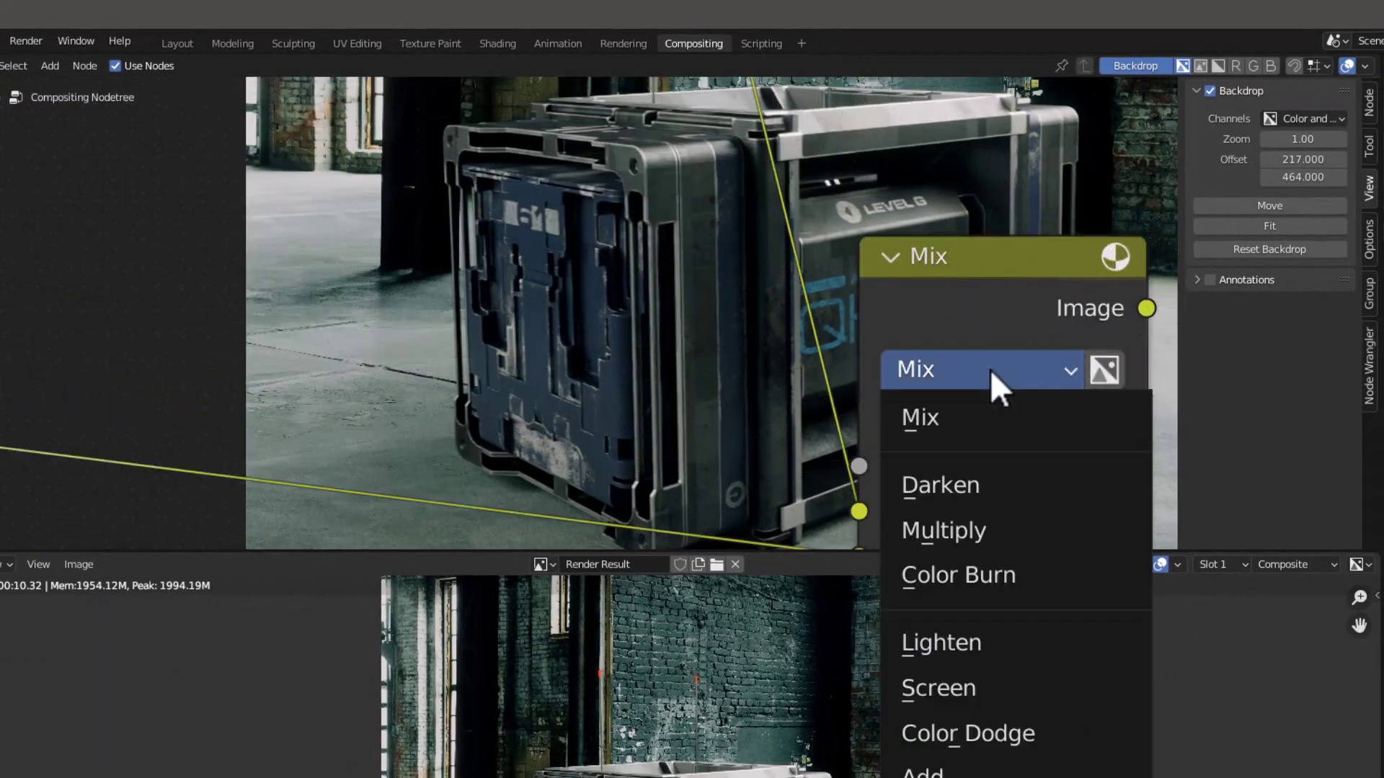
click(1045, 733)
scroll(552, 258, down, 5)
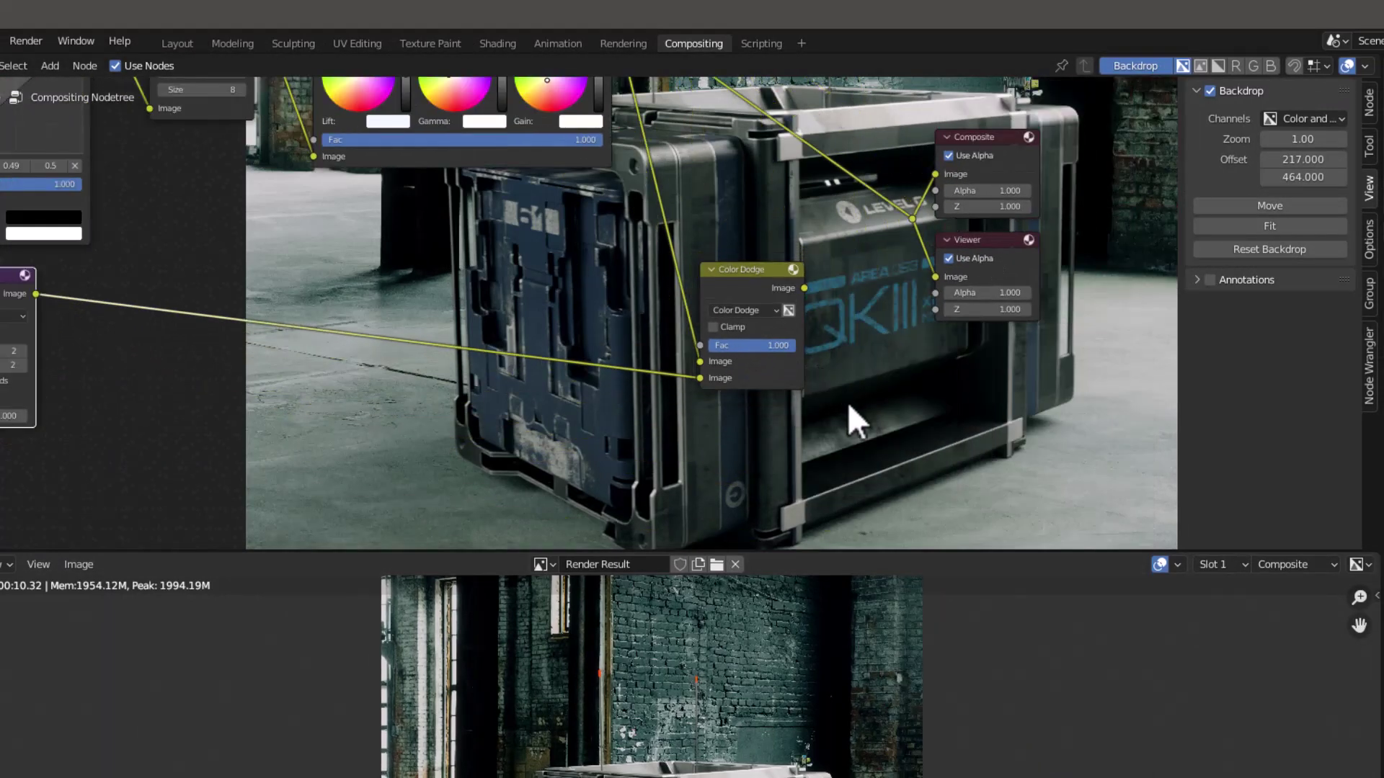
Step: Connect the Color Dodge output to the reroute feeding Composite and Viewer, and set the Color Dodge factor to 0.5
drag(804, 288, 912, 216)
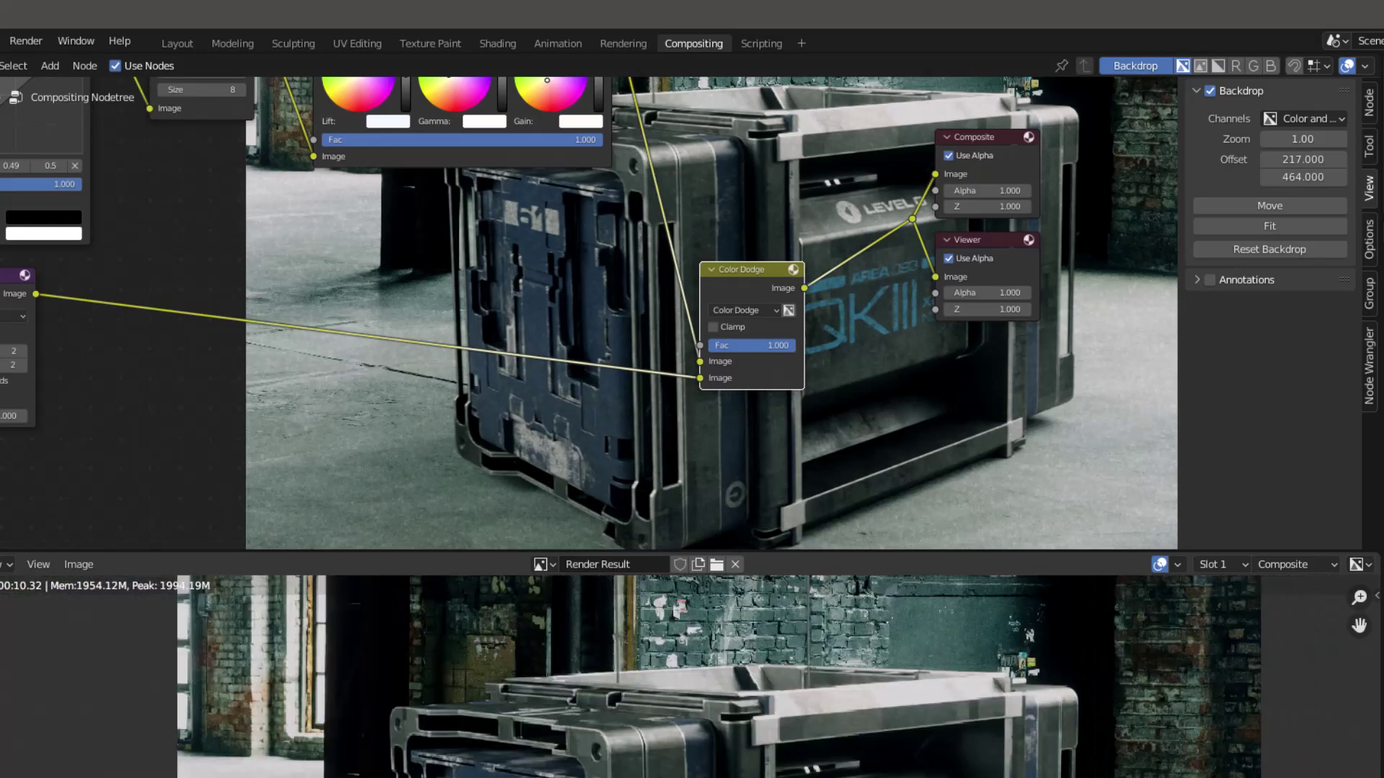
scroll(763, 399, down, 3)
scroll(764, 397, up, 3)
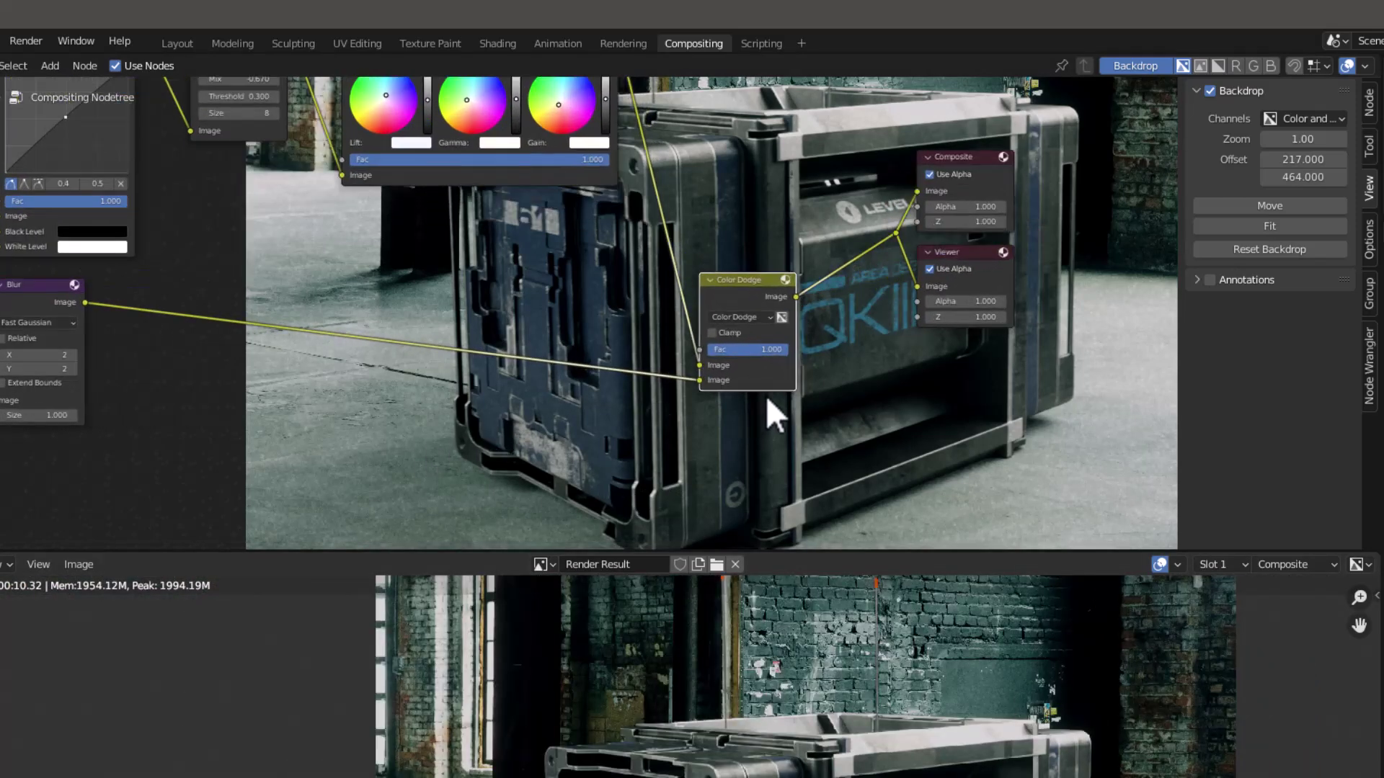
double_click(776, 349)
text(0.5)
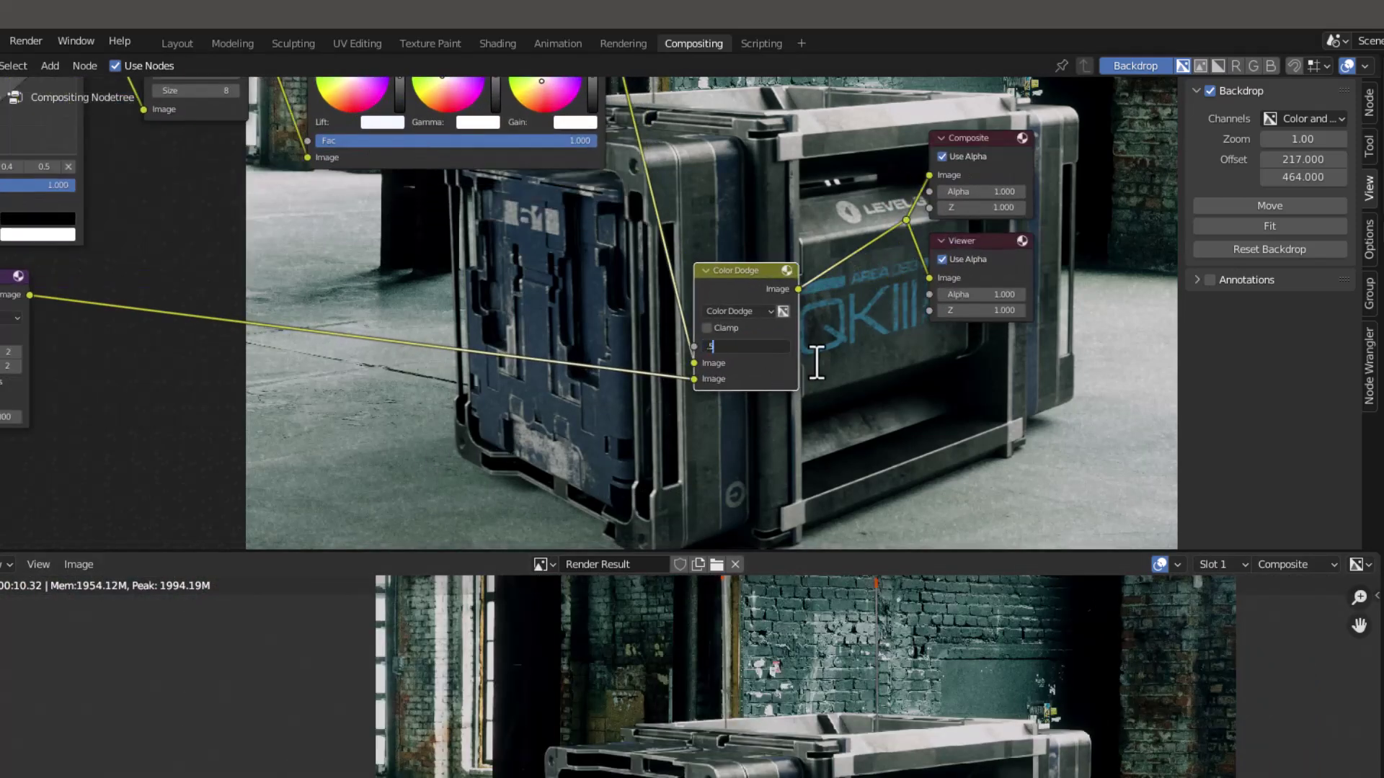
key(Return)
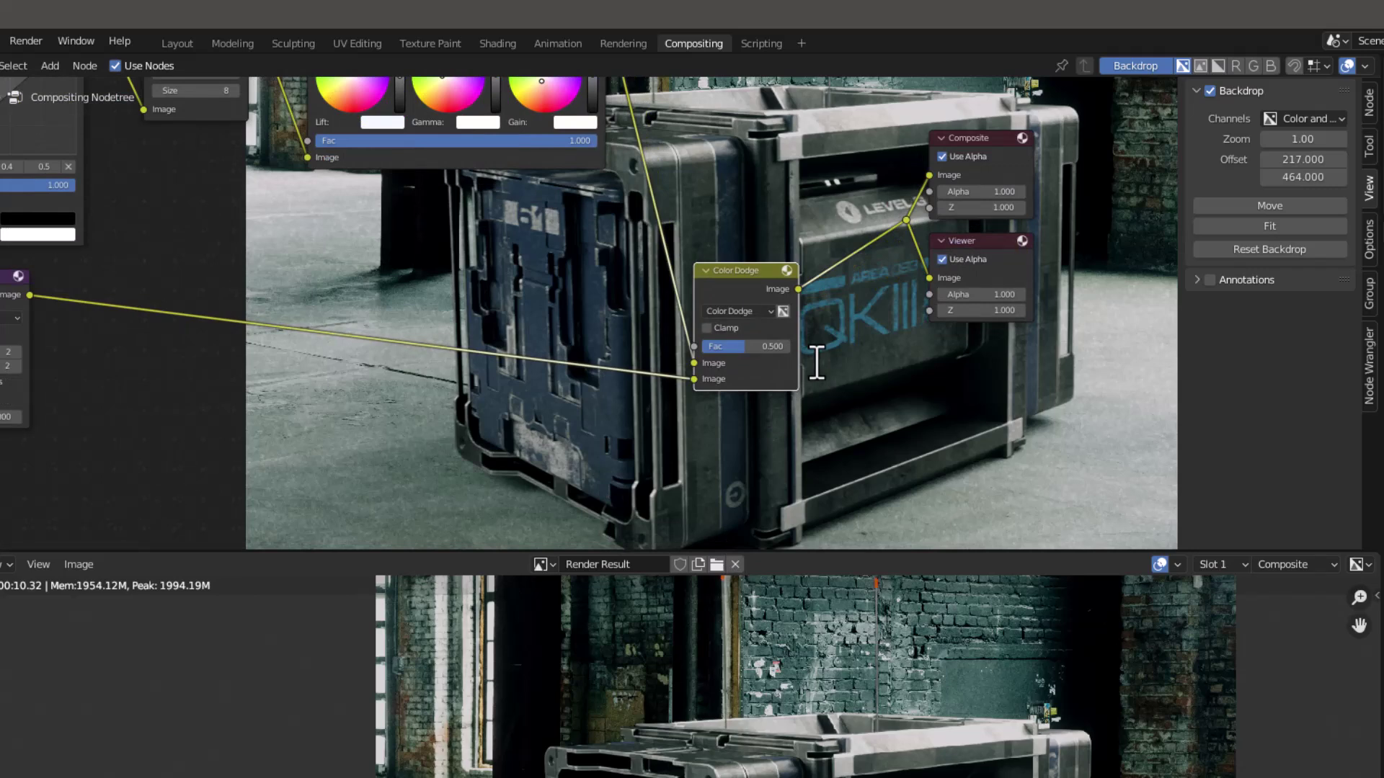
Step: Insert a Lens Distortion node on the link between the Color Balance and Color Dodge nodes
middle_drag(797, 299, 898, 343)
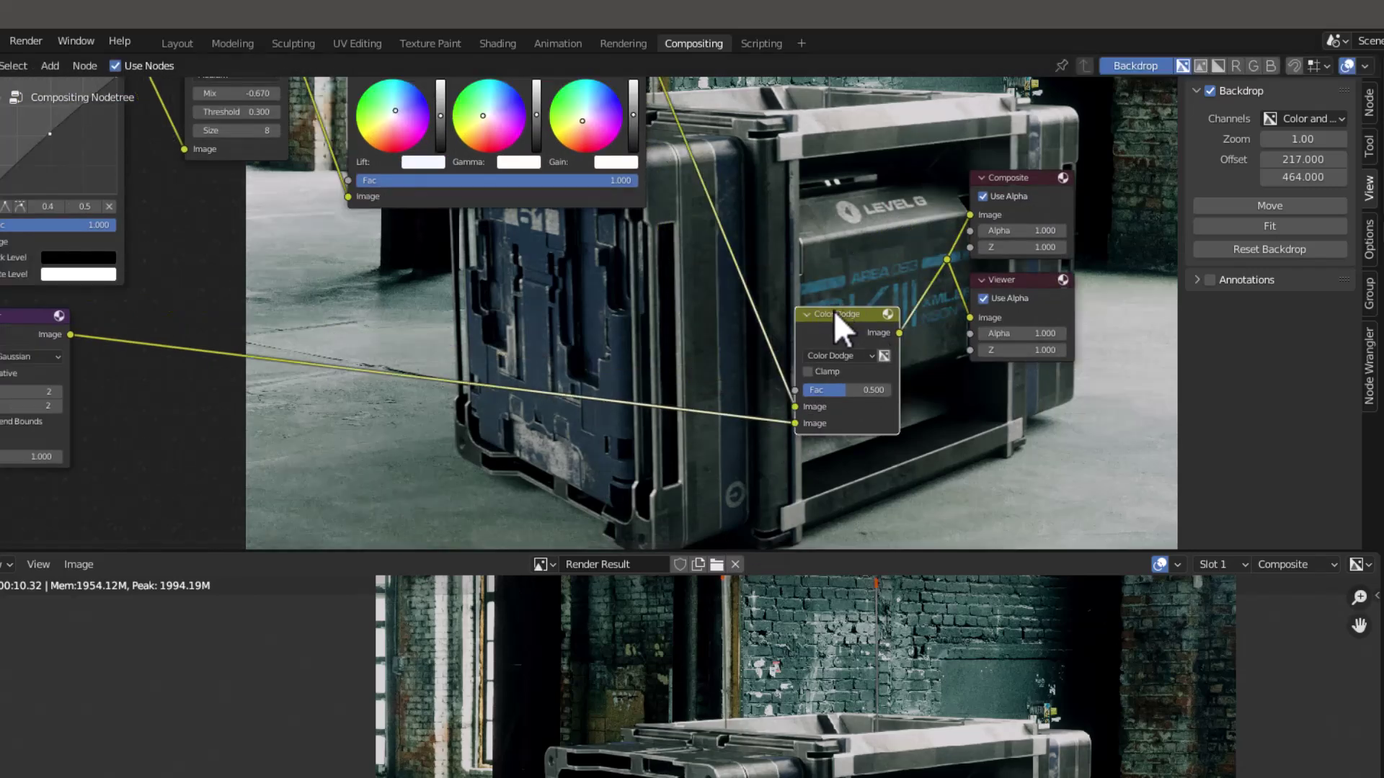
key(shift+a)
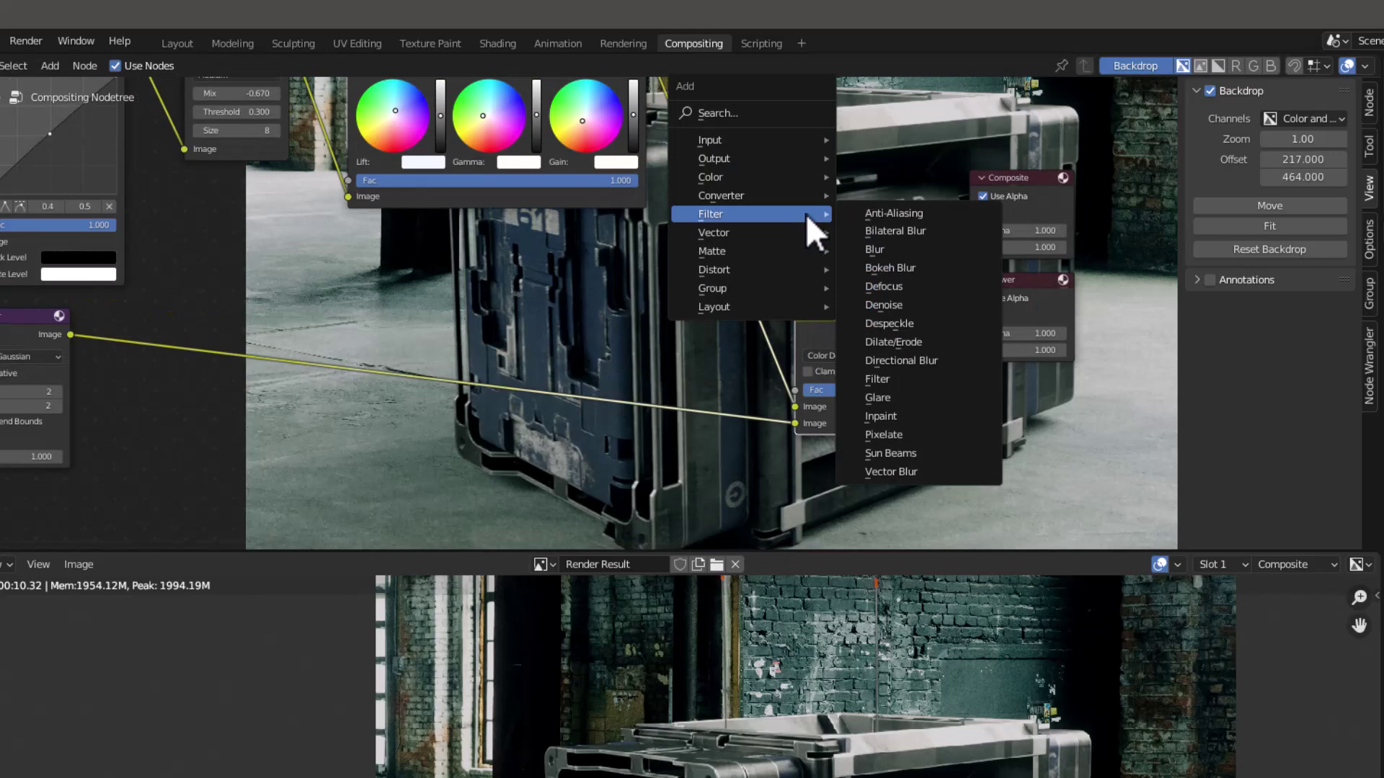
click(746, 113)
text(lens)
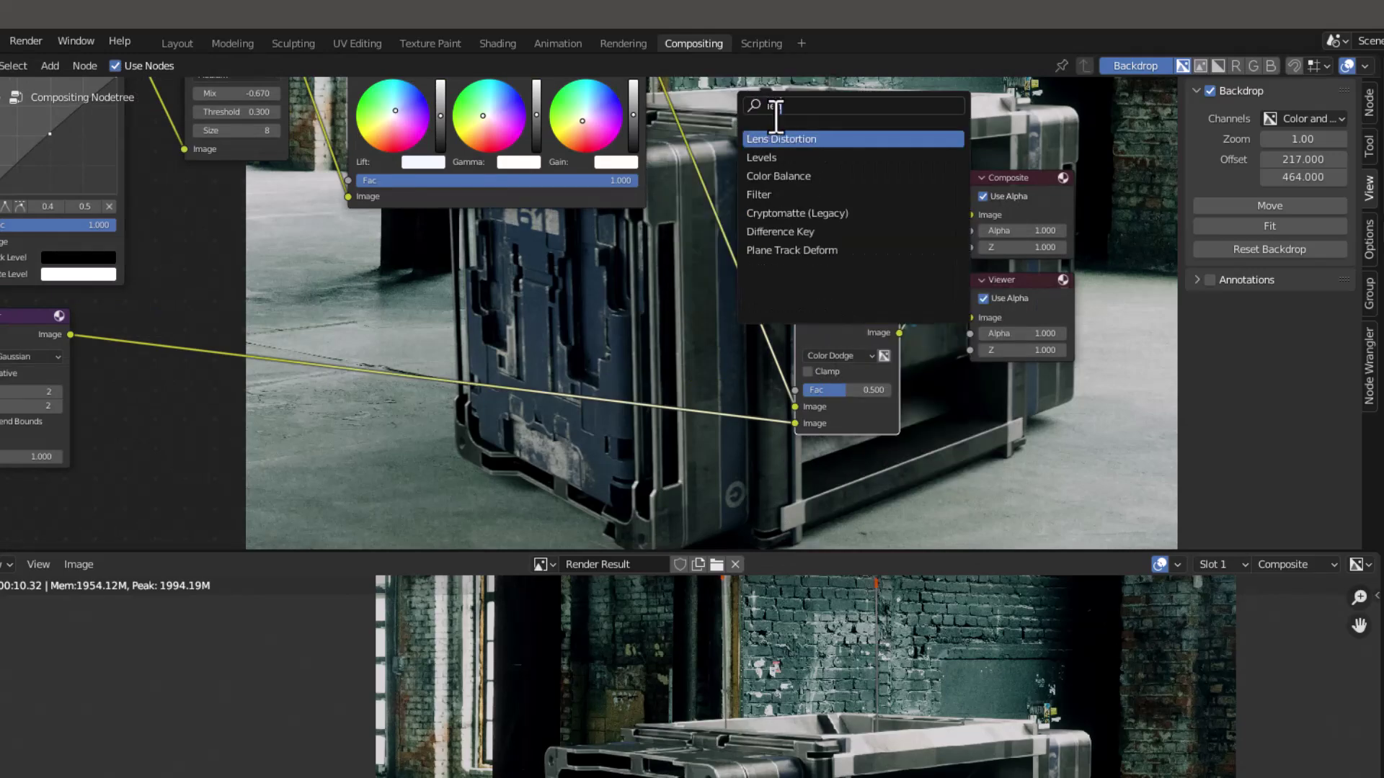
key(Return)
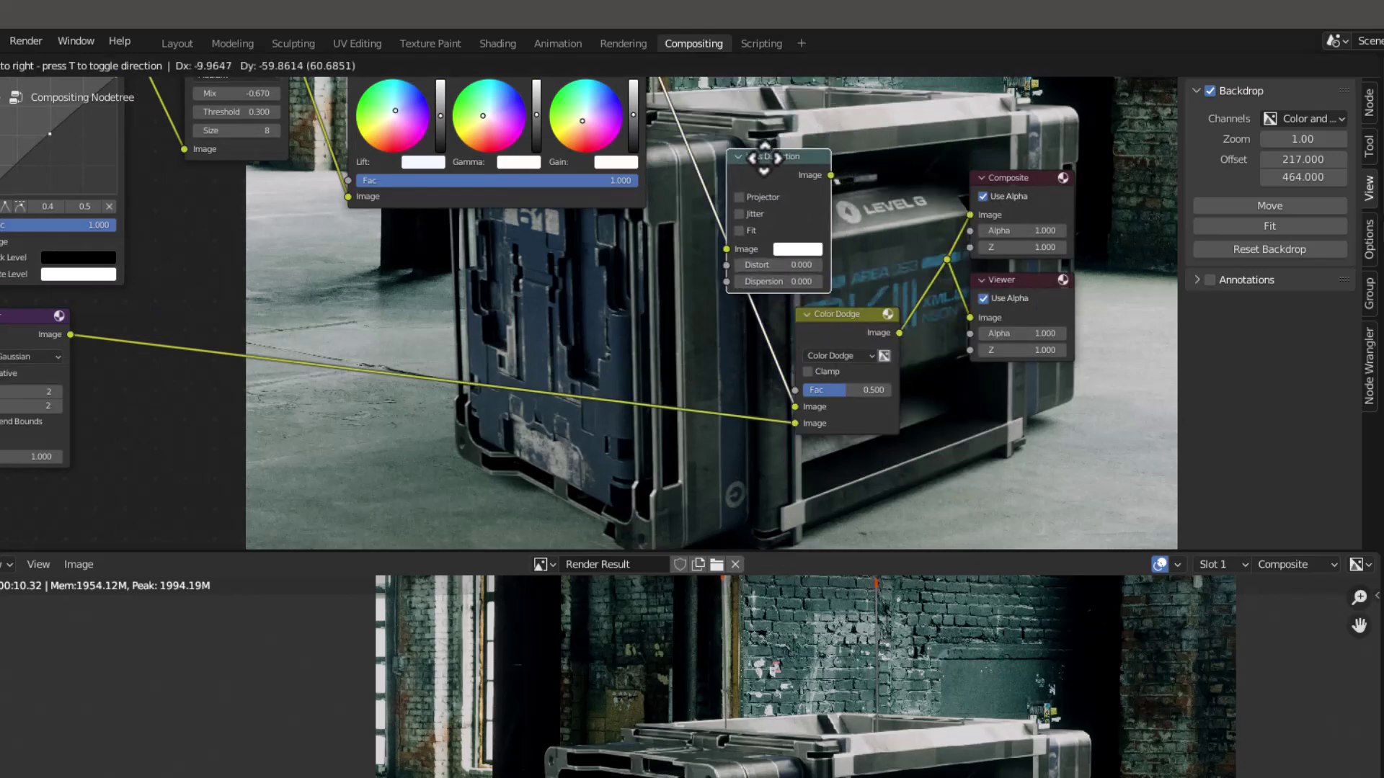
click(672, 158)
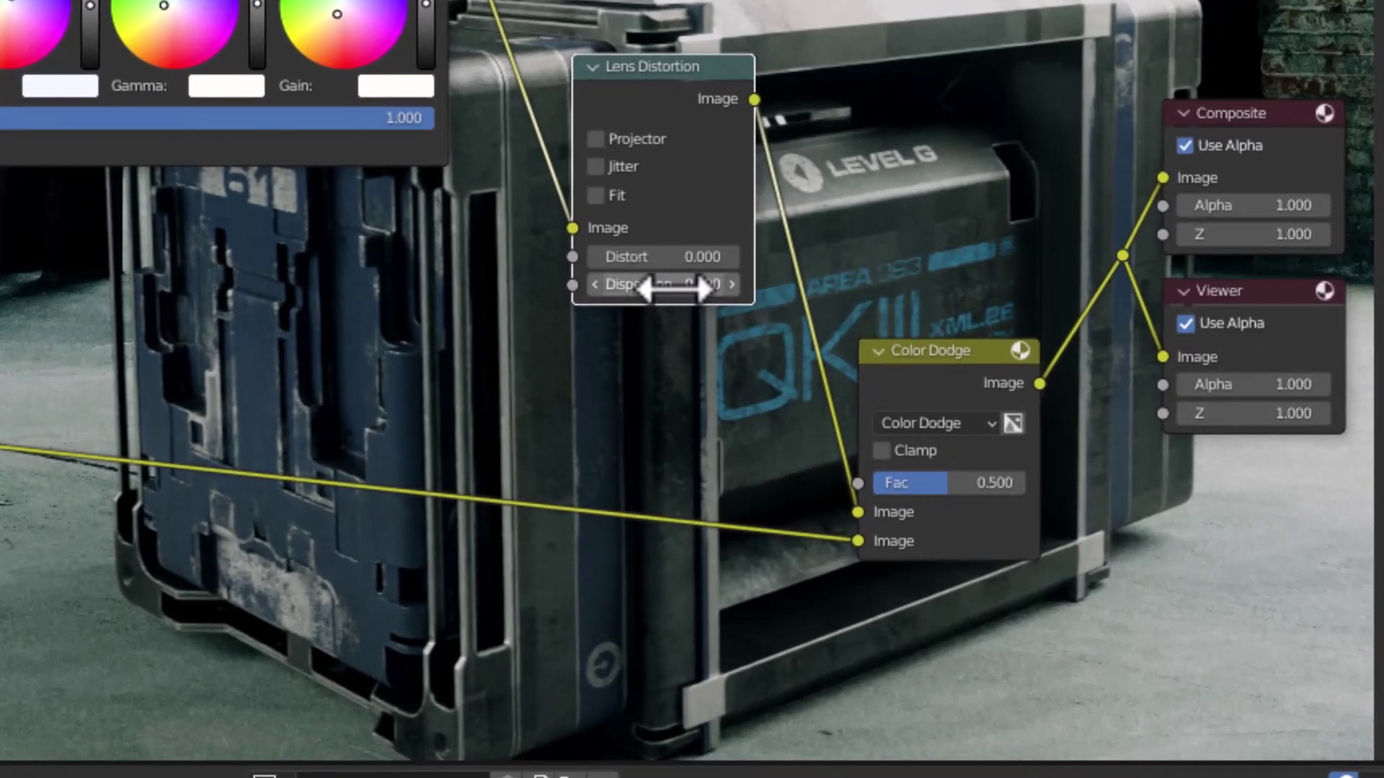
Step: Set the Lens Distortion node's dispersion to 0.01
click(685, 284)
key(BackSpace)
text(0.01)
key(Return)
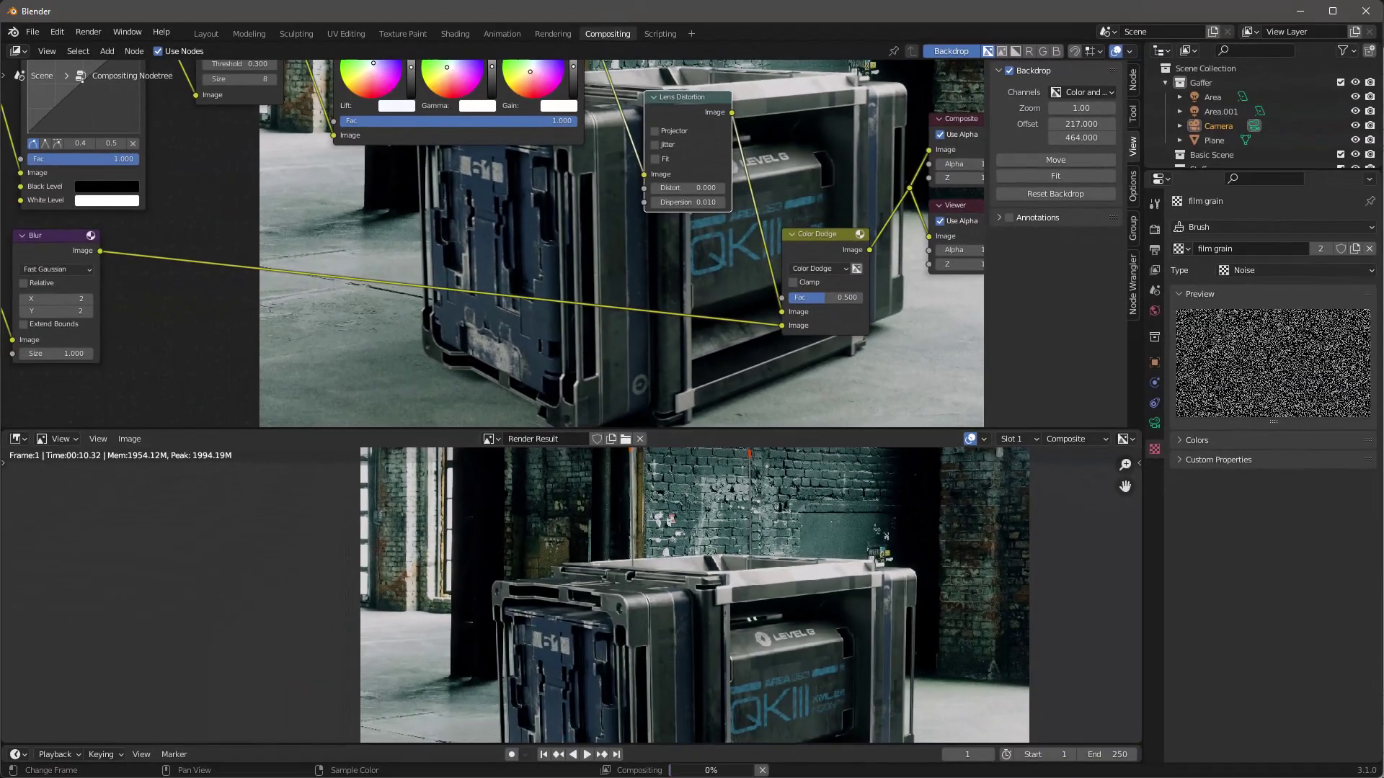
Step: Examine the crate's edges and the overall composite in the render result for the effect of the lens dispersion
scroll(486, 572, up, 4)
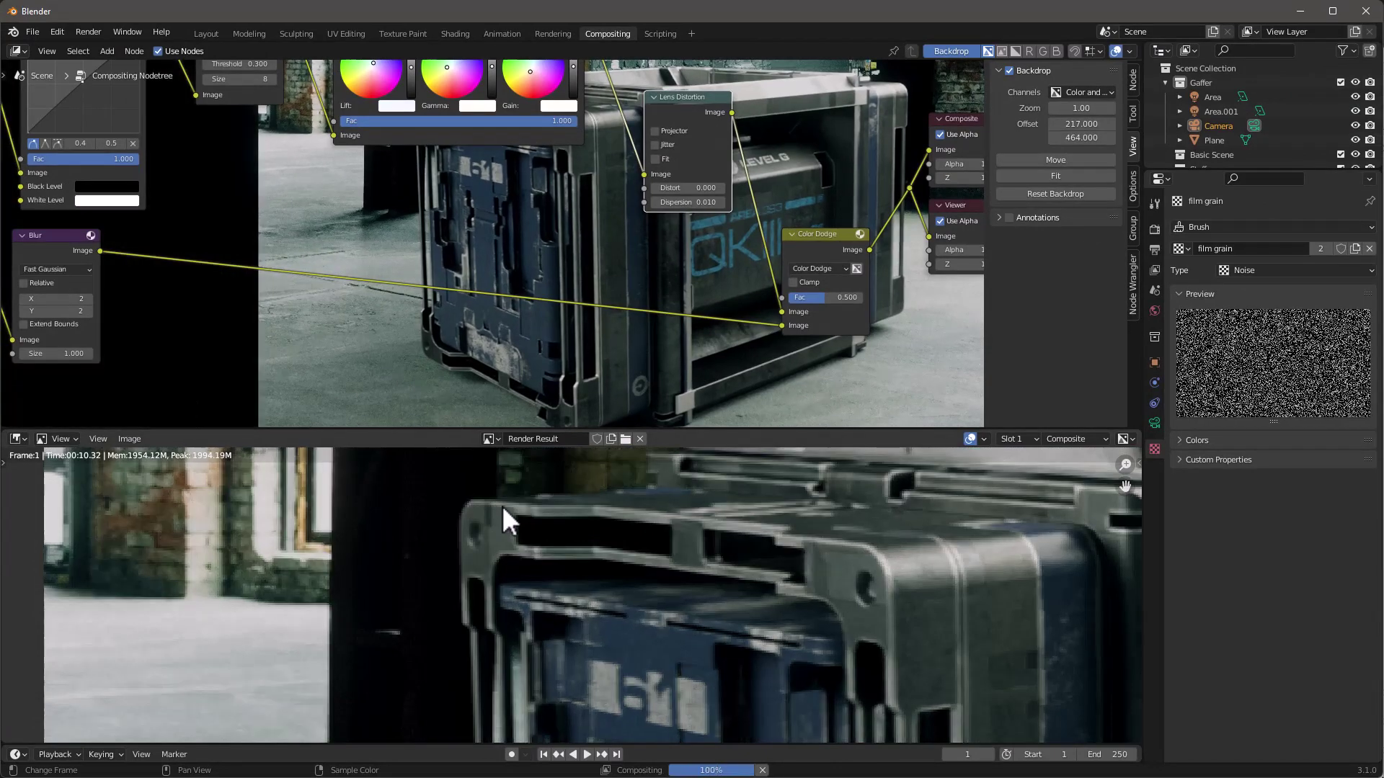
scroll(391, 573, down, 5)
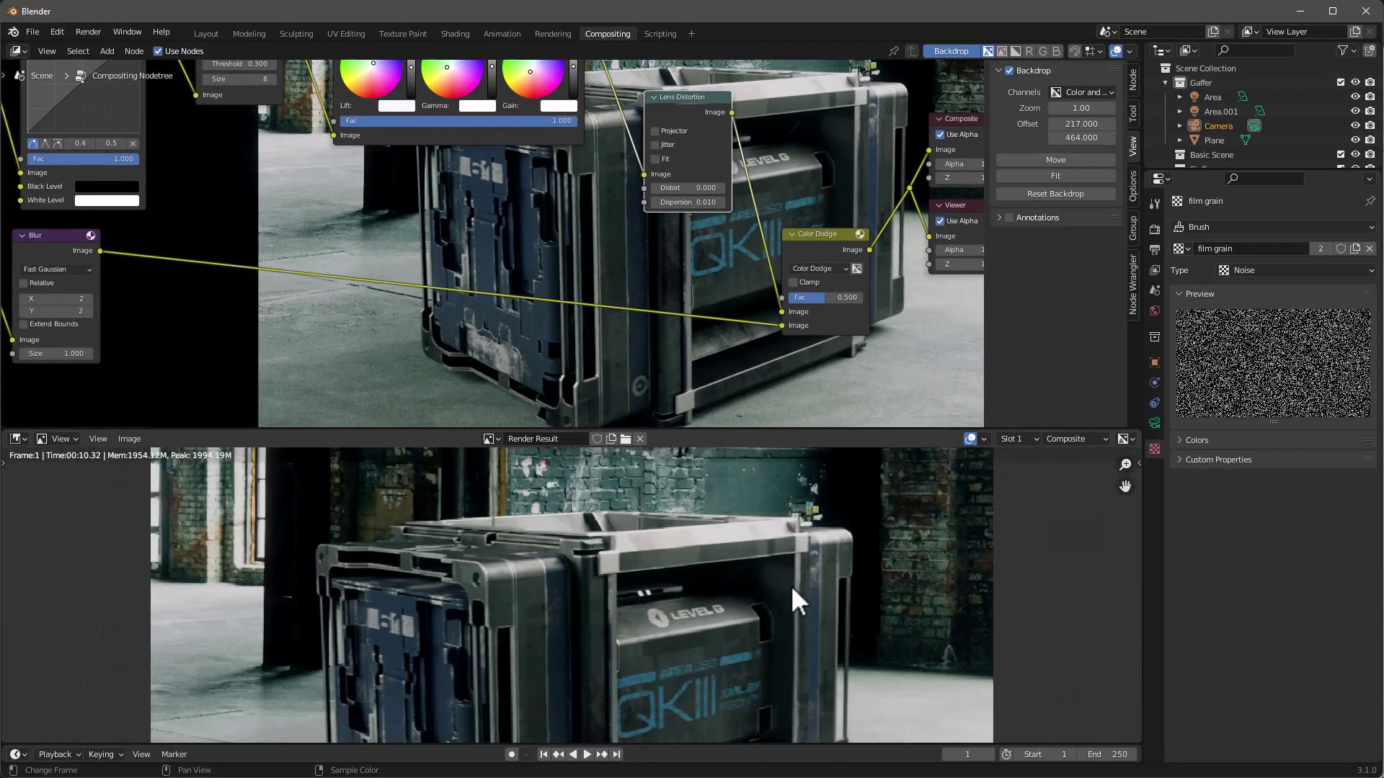
scroll(792, 589, up, 1)
scroll(713, 694, down, 4)
scroll(714, 693, up, 2)
scroll(710, 688, down, 2)
scroll(615, 276, down, 6)
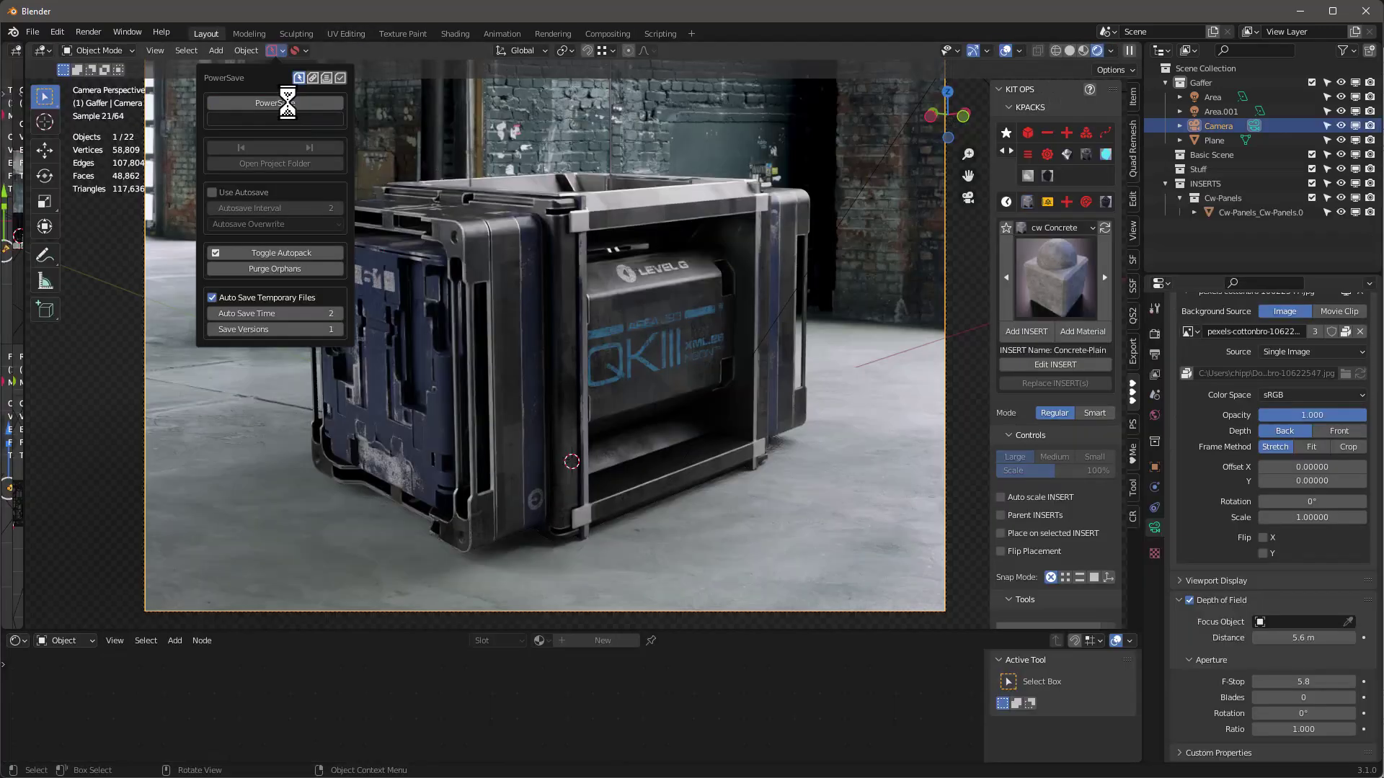
Step: Save the project with PowerSave and return to the Compositing workspace
click(285, 102)
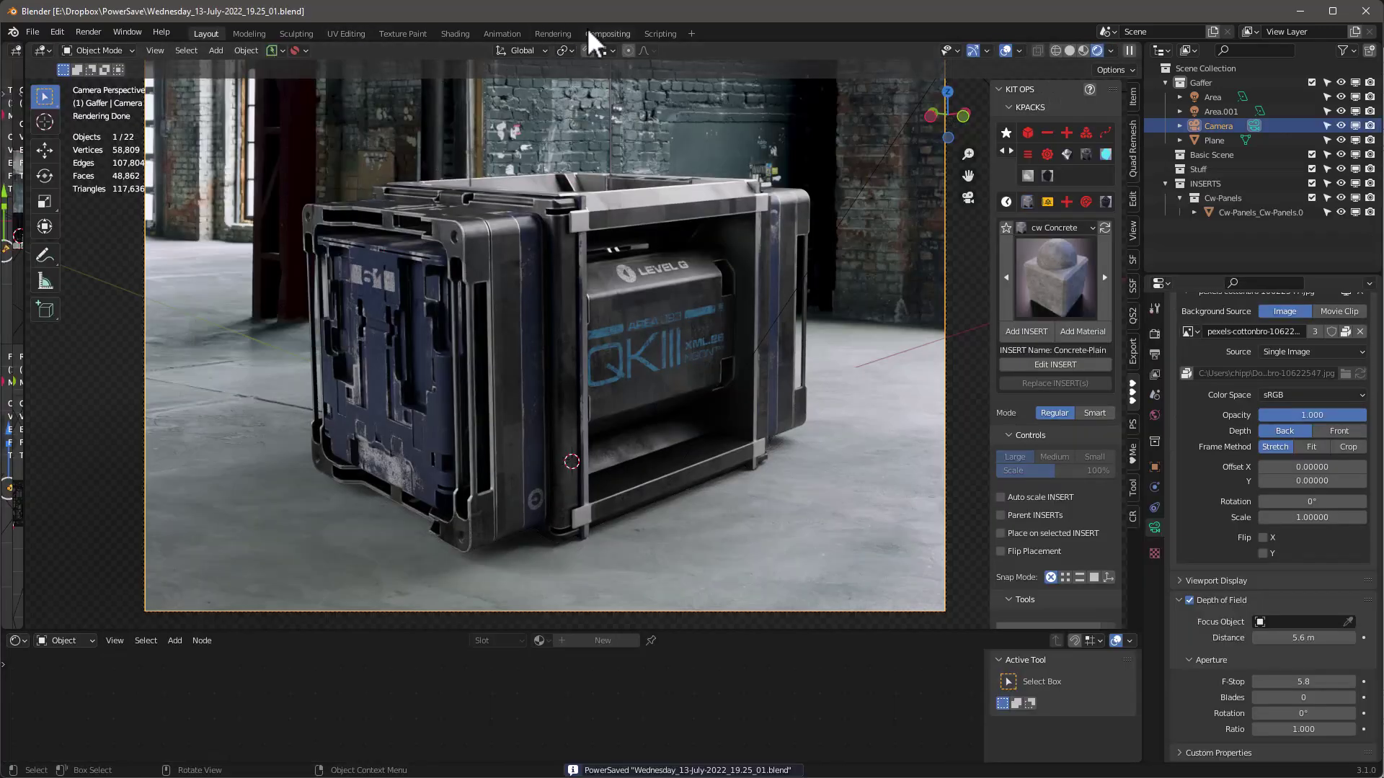
scroll(1179, 351, up, 5)
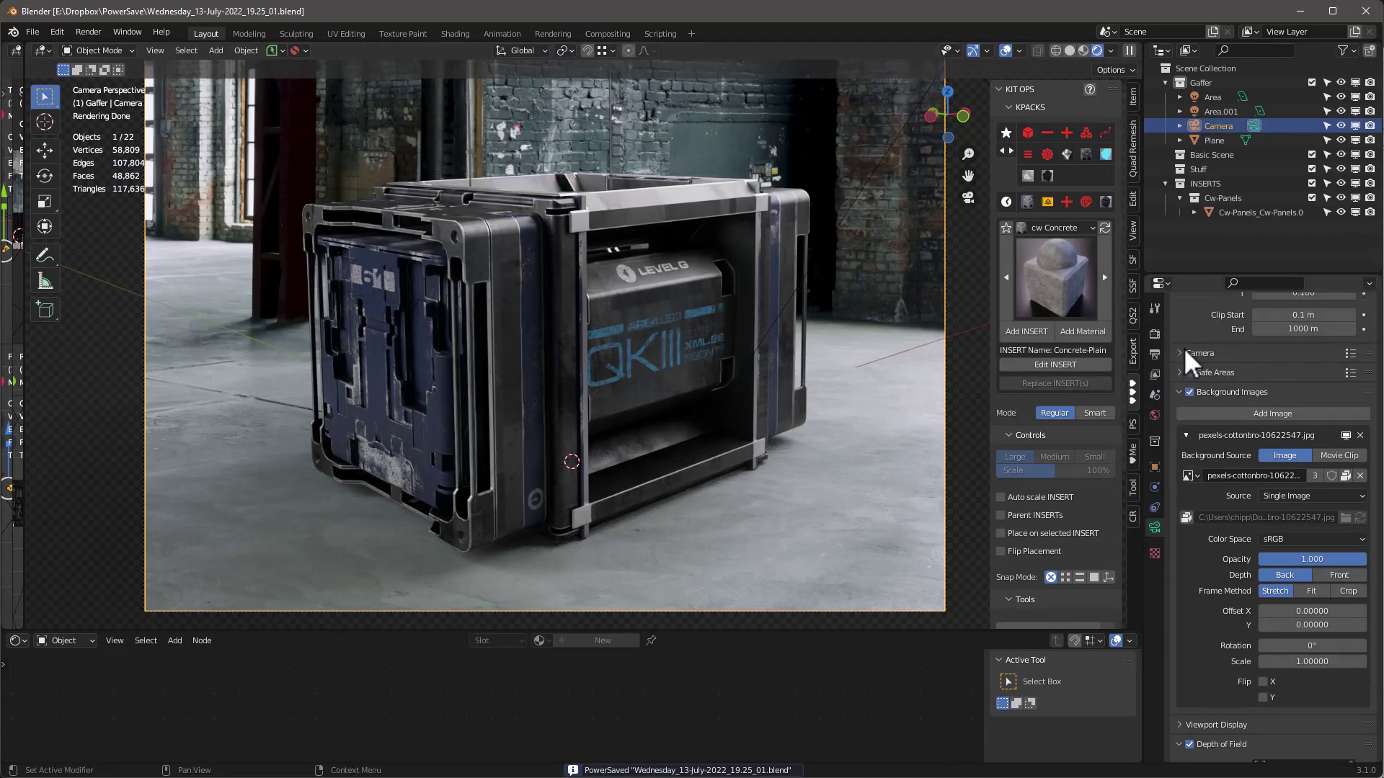
click(611, 33)
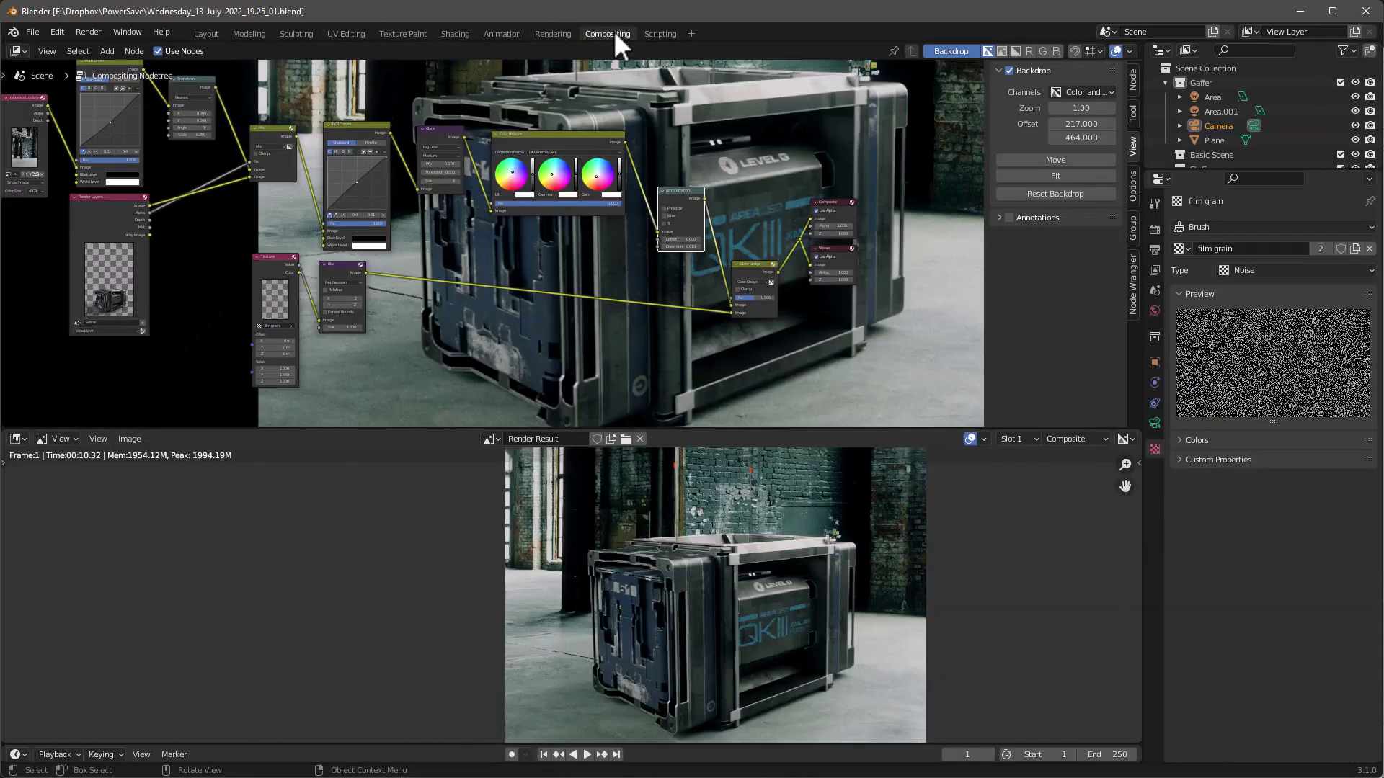
Step: Set the scale of the background photo's Transform node to 0.5
scroll(152, 108, up, 5)
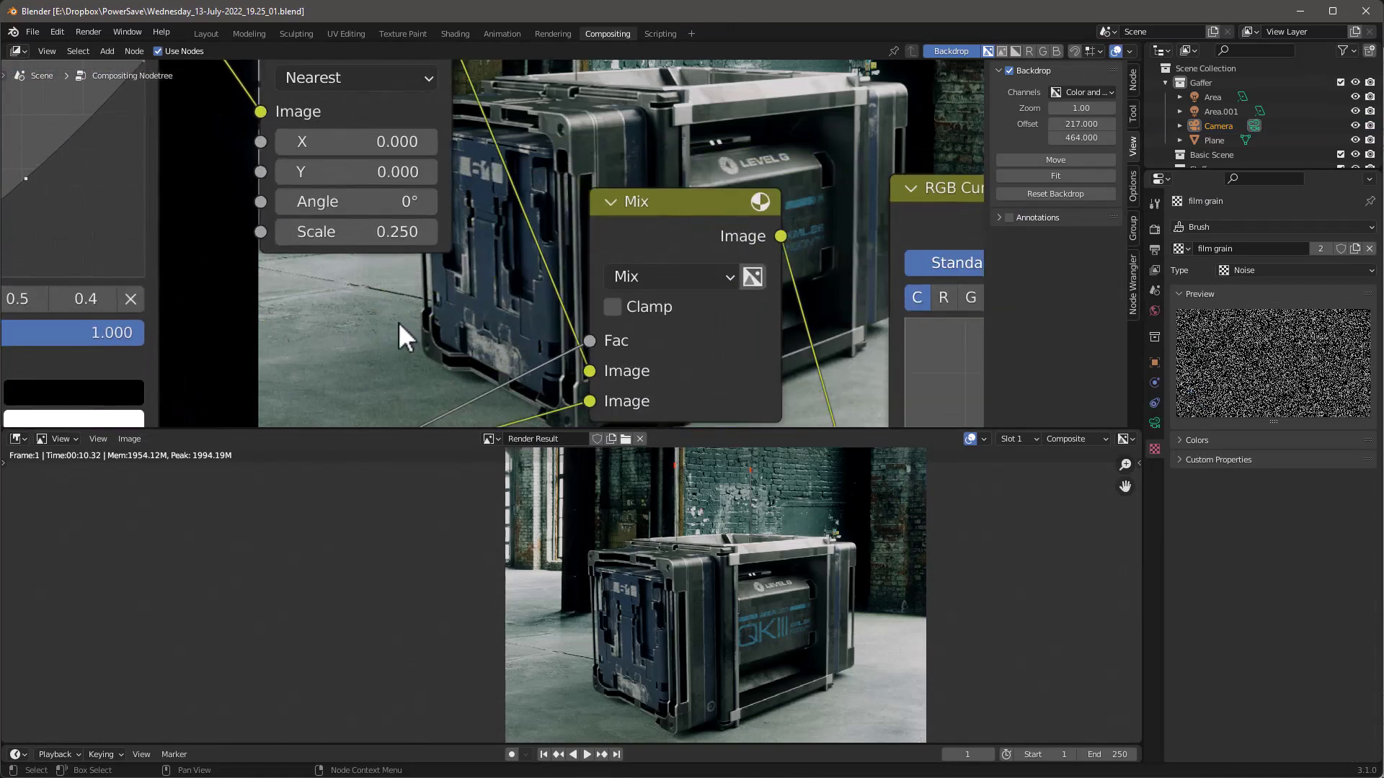
click(401, 232)
text(0.5)
key(Return)
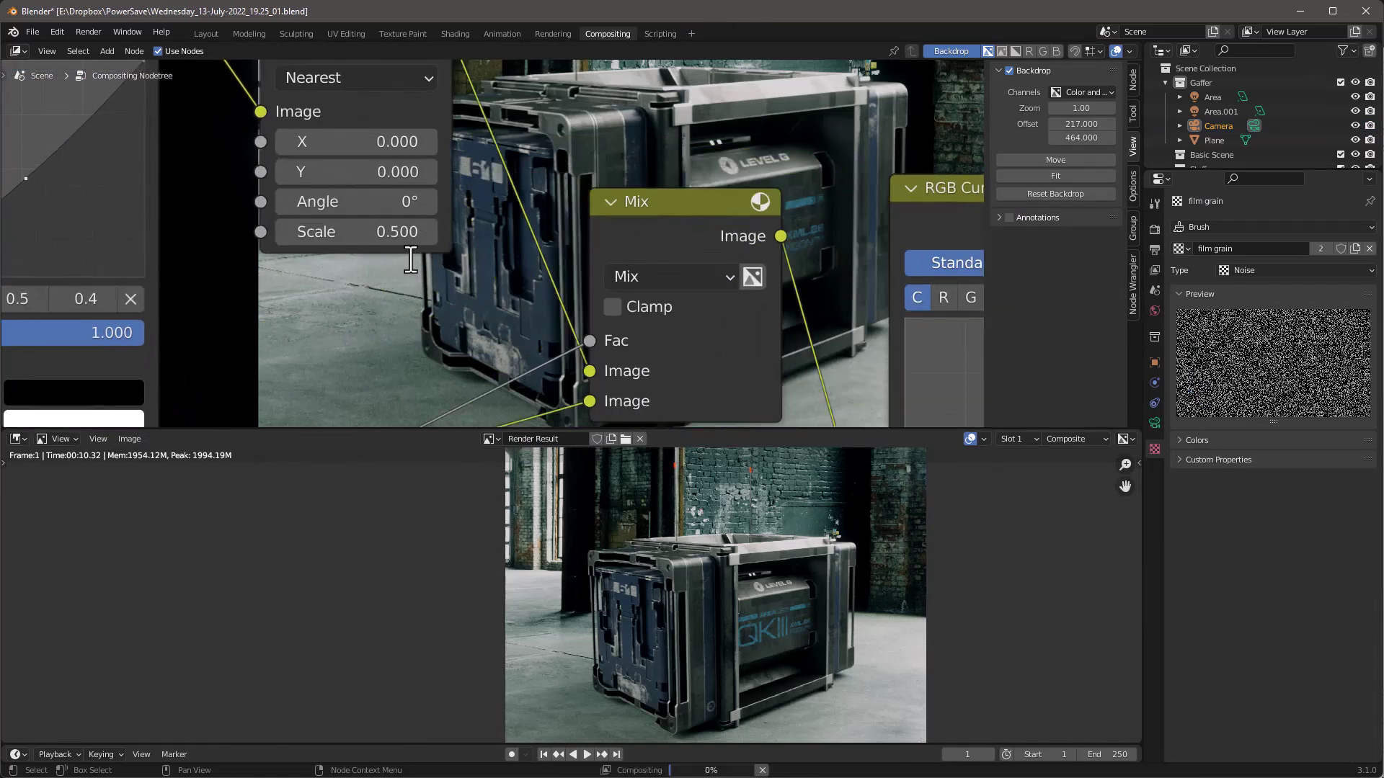
Step: Set the output resolution percentage to 50% and render the image
click(1155, 249)
click(1312, 276)
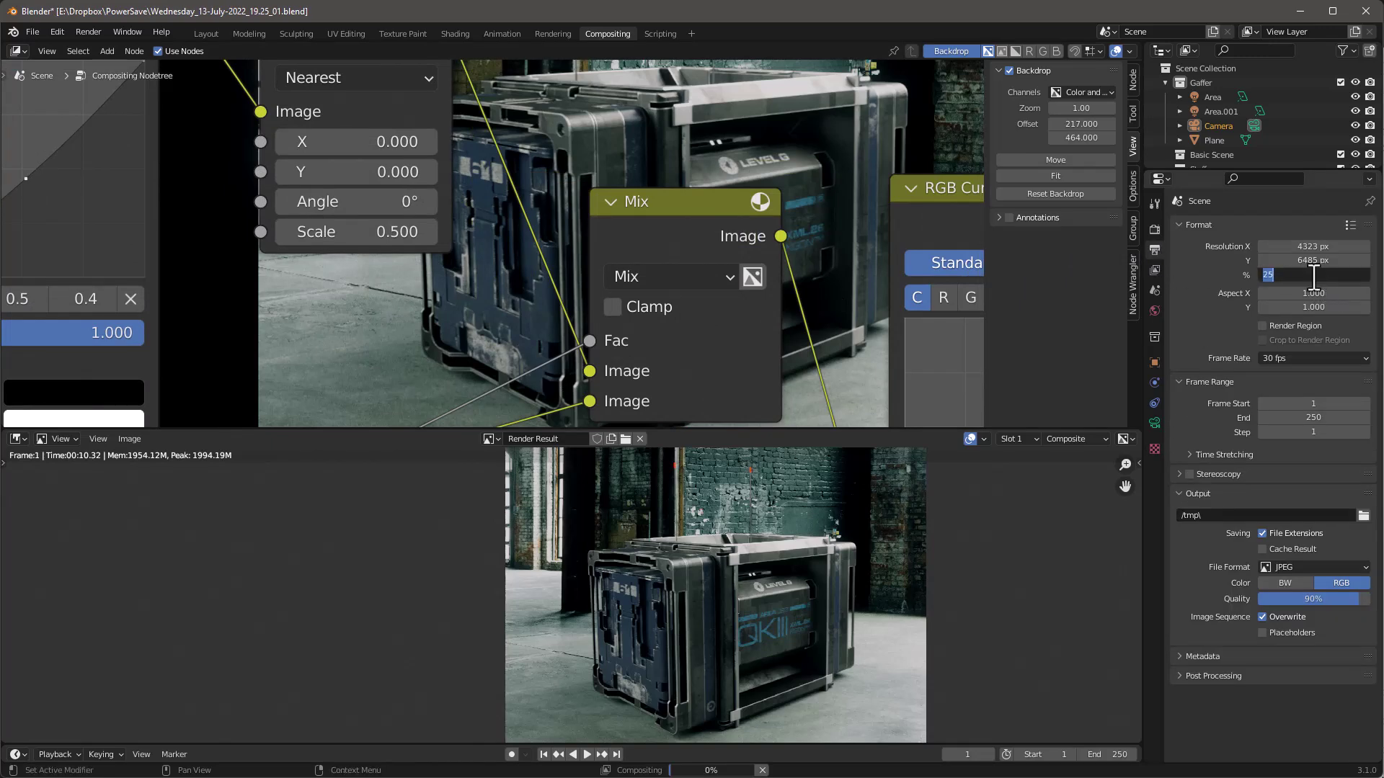
text(50)
key(Return)
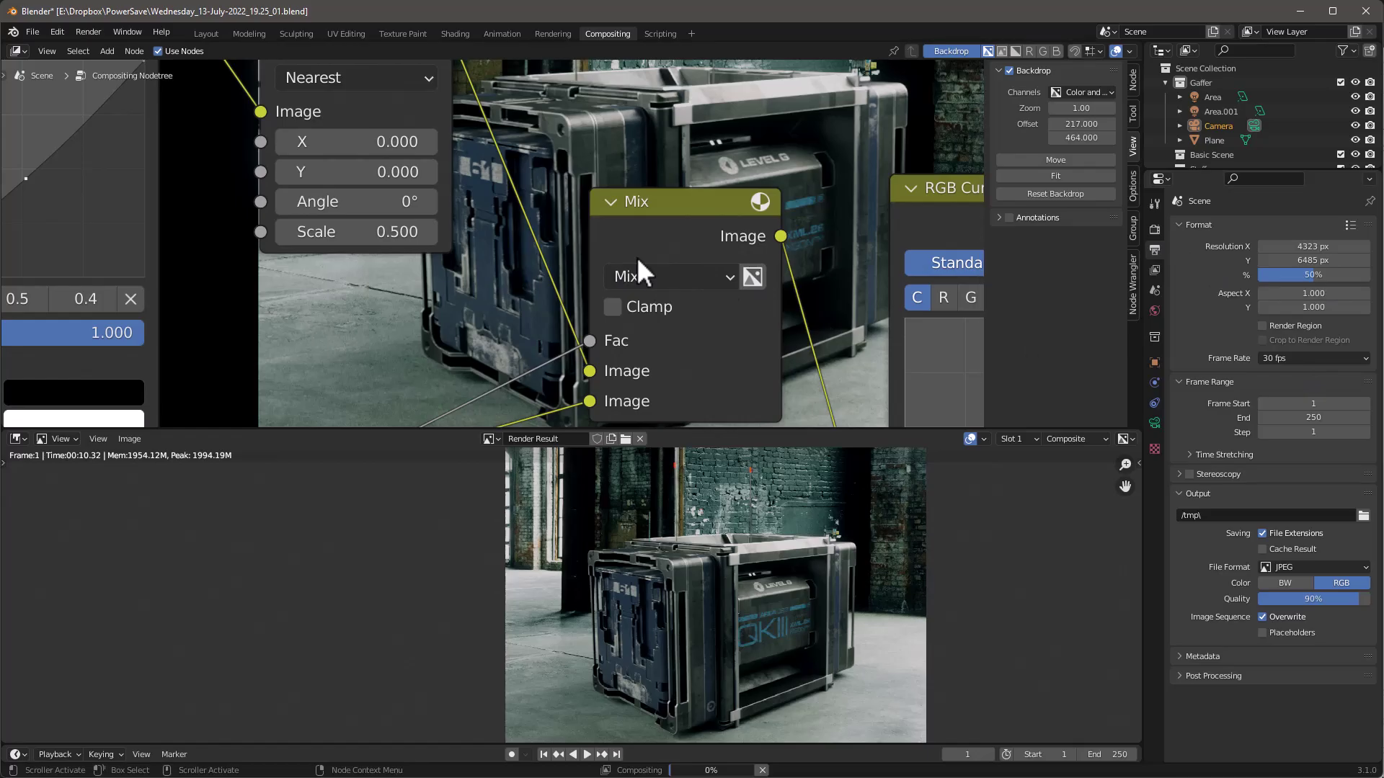
key(F12)
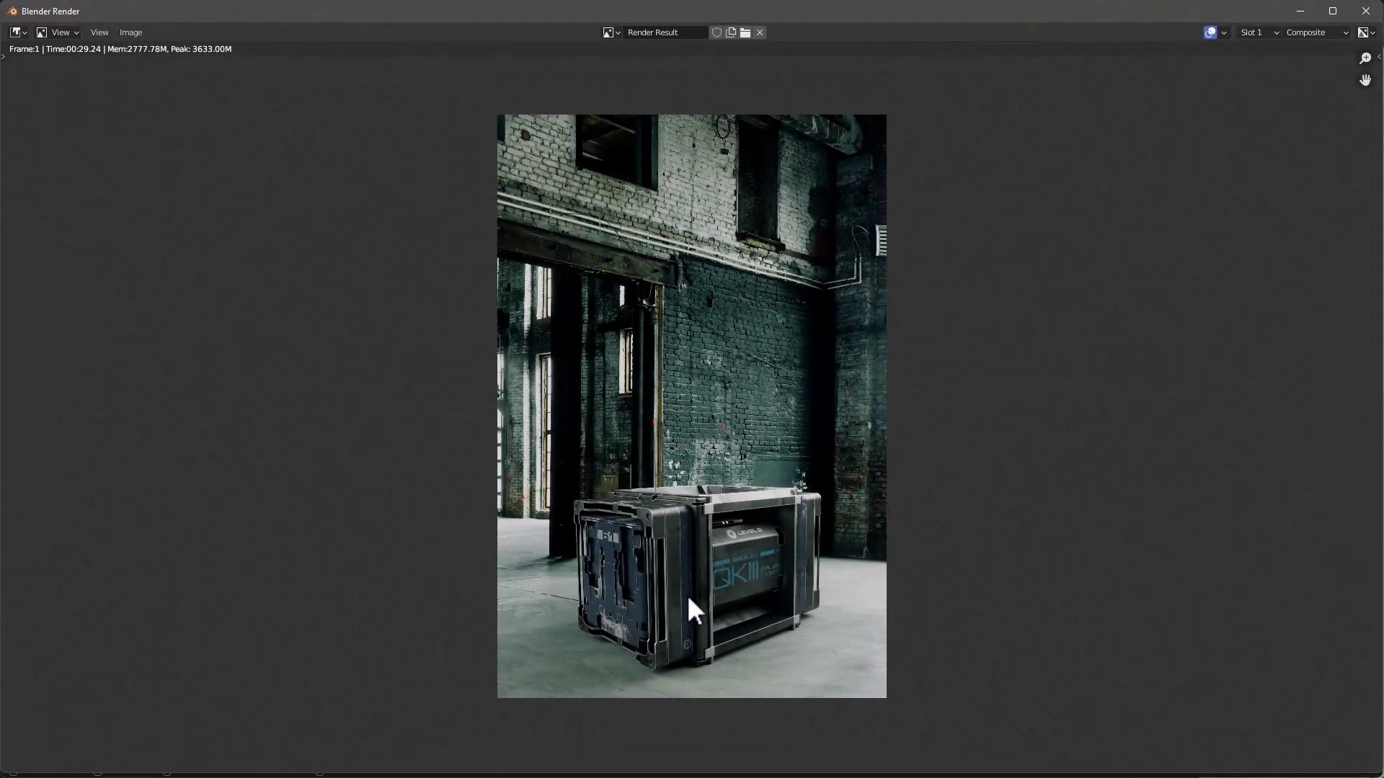
Step: Examine the finished render up close and as a whole, checking the crate's details and its blend with the warehouse
scroll(685, 594, up, 8)
scroll(690, 456, down, 8)
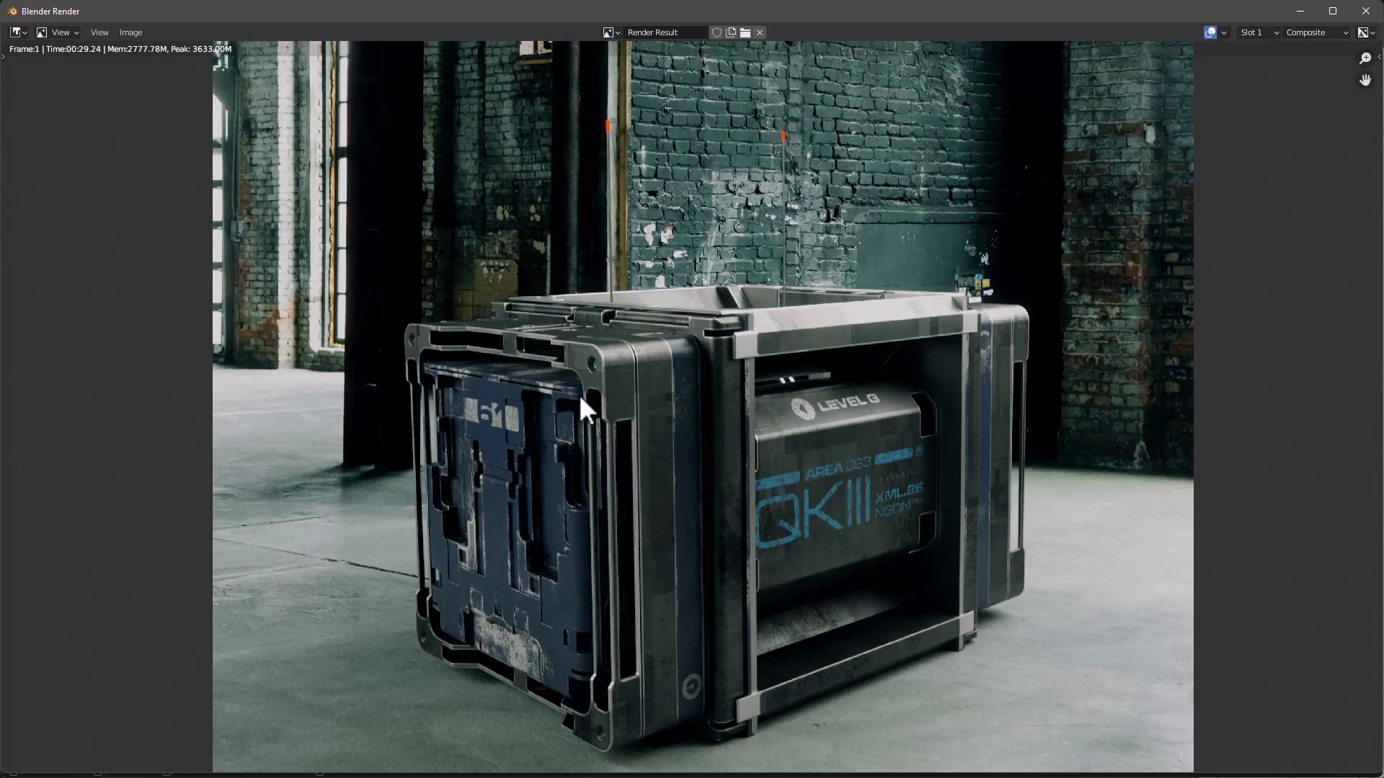
scroll(580, 398, up, 3)
scroll(1110, 565, down, 6)
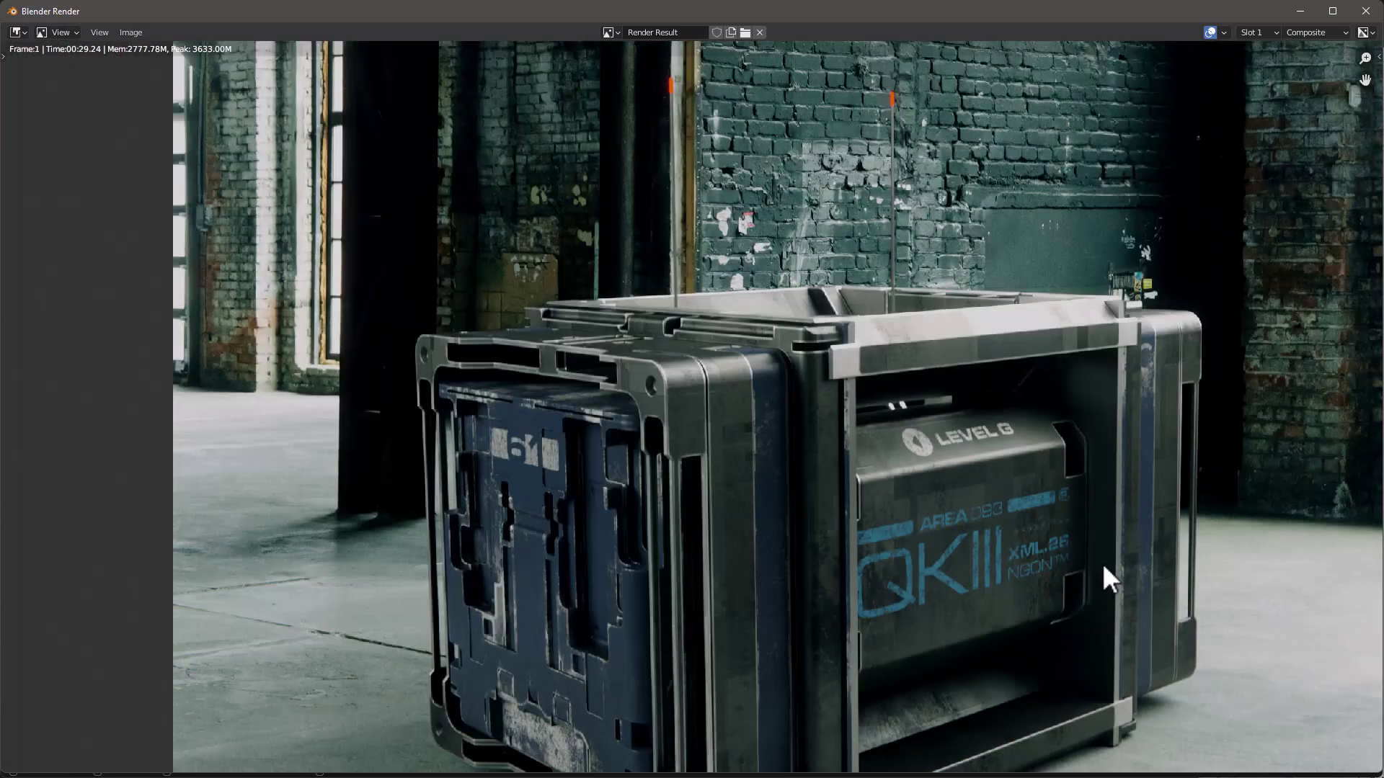
scroll(1031, 532, down, 3)
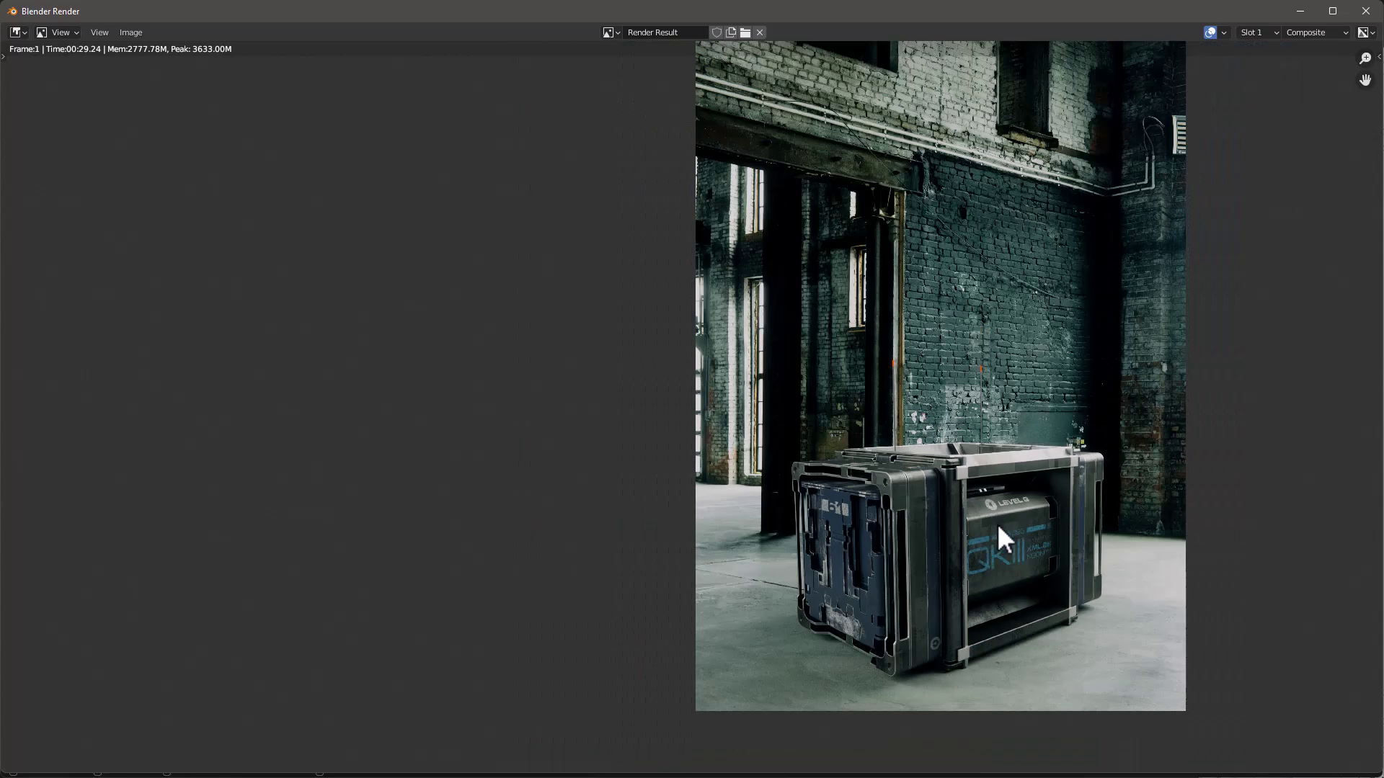
middle_drag(1079, 482, 732, 475)
scroll(732, 475, up, 1)
scroll(732, 476, down, 1)
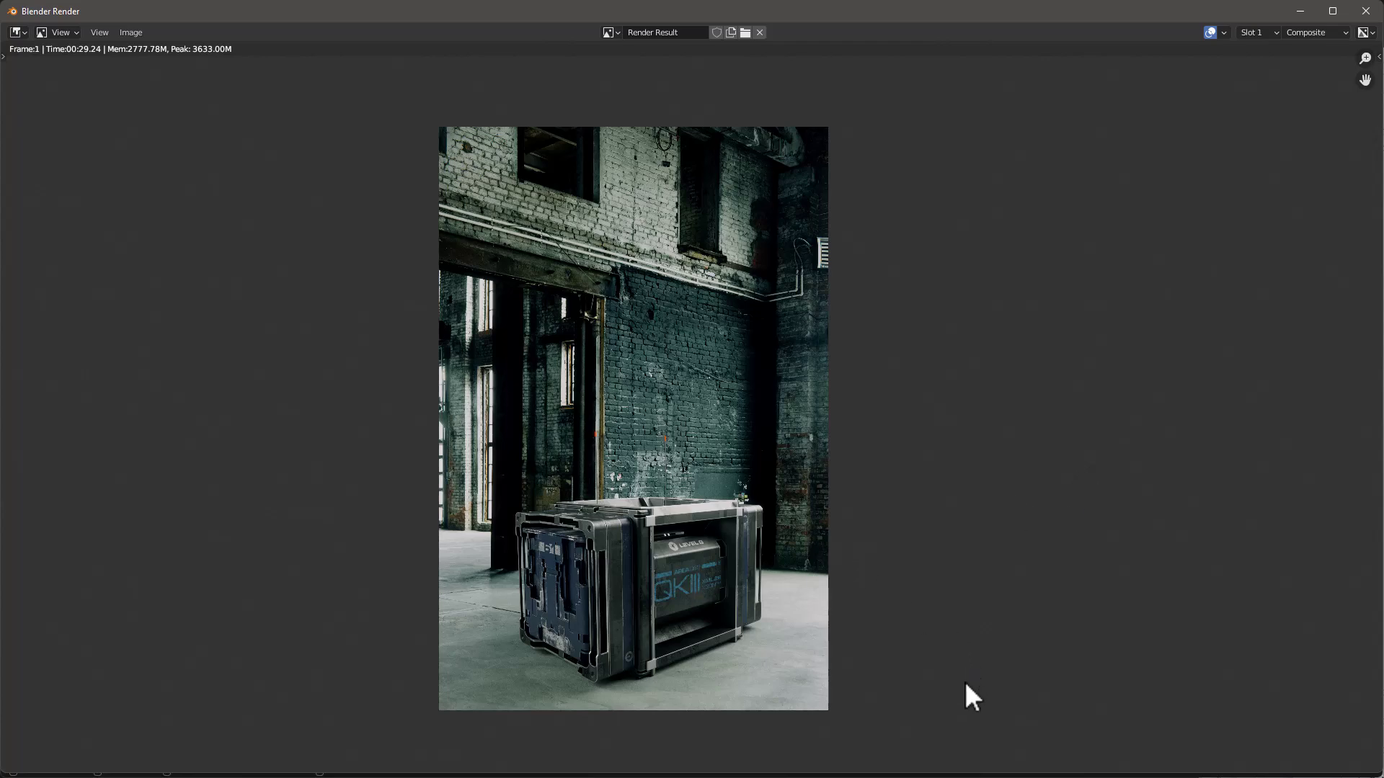
scroll(615, 699, up, 1)
scroll(616, 699, down, 1)
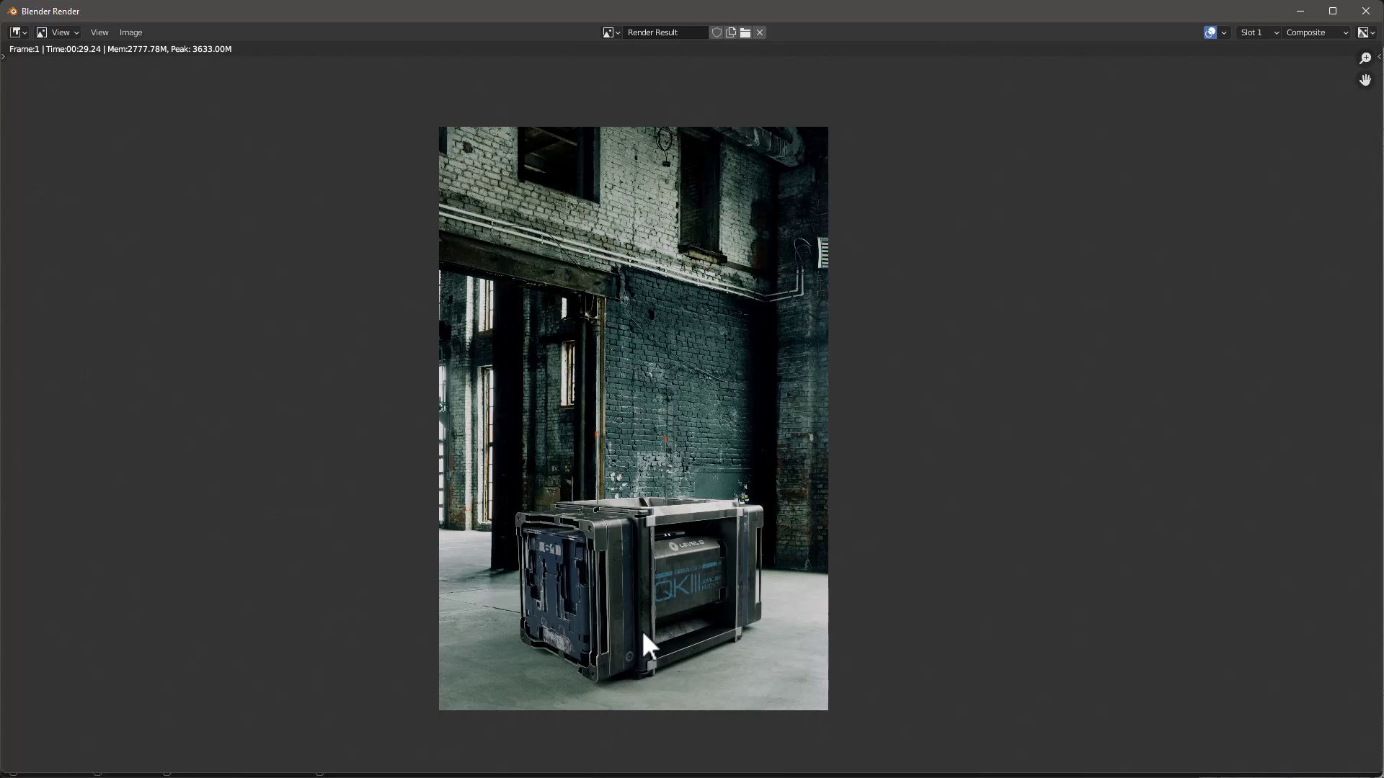